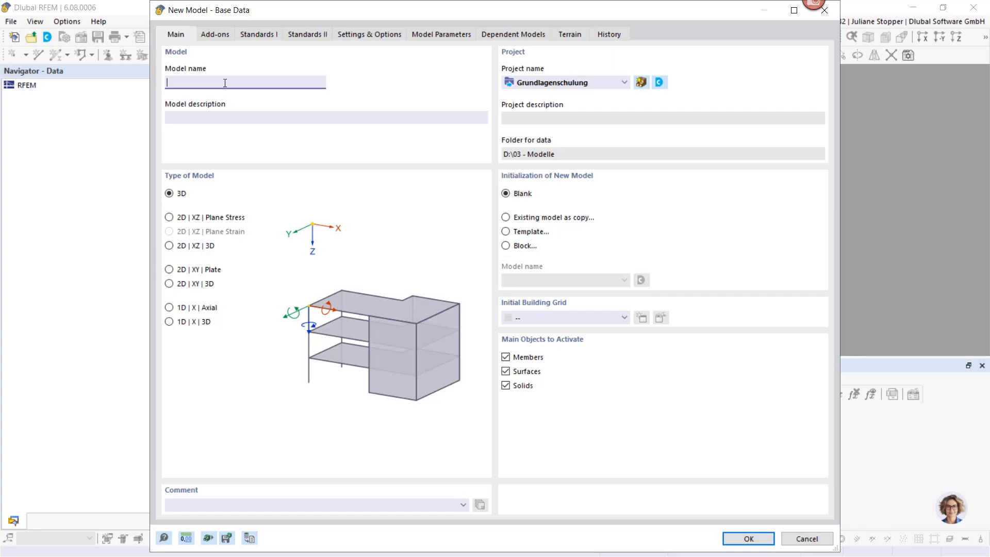
Create a blank 3D model named Concrete Beam with the Concrete Design add-on and EN 1992 standard, and maximize its window
type("oncrete Beam")
left_click(215, 34)
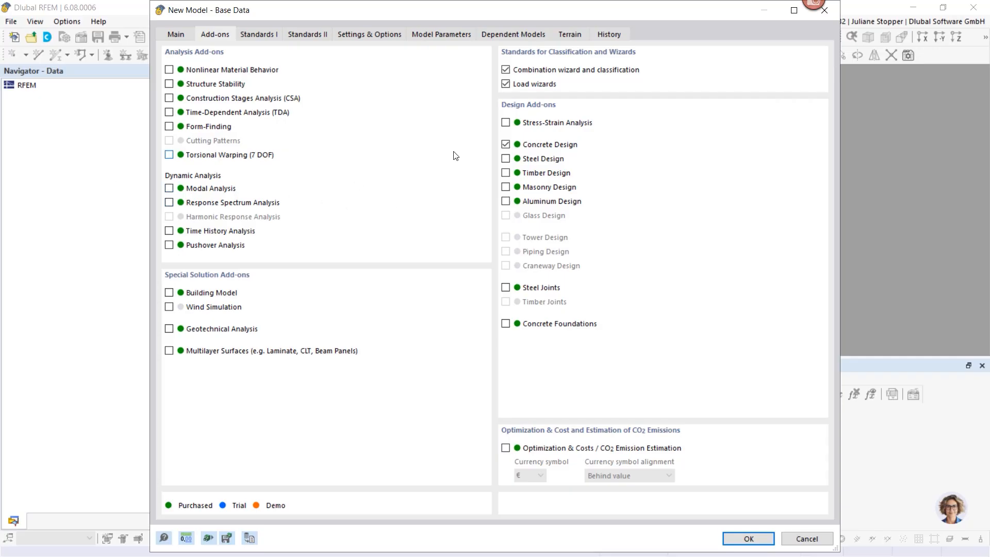
left_click(259, 34)
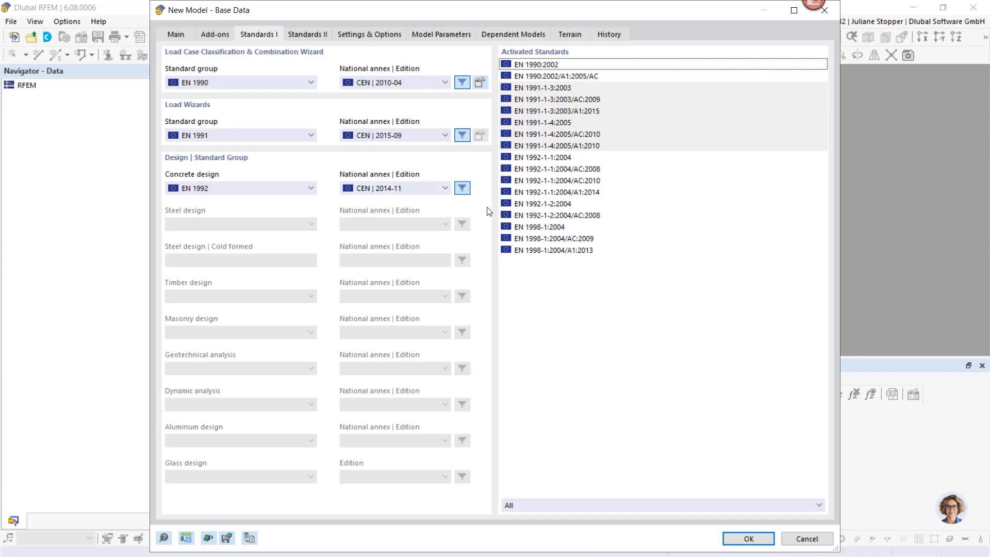
left_click(746, 541)
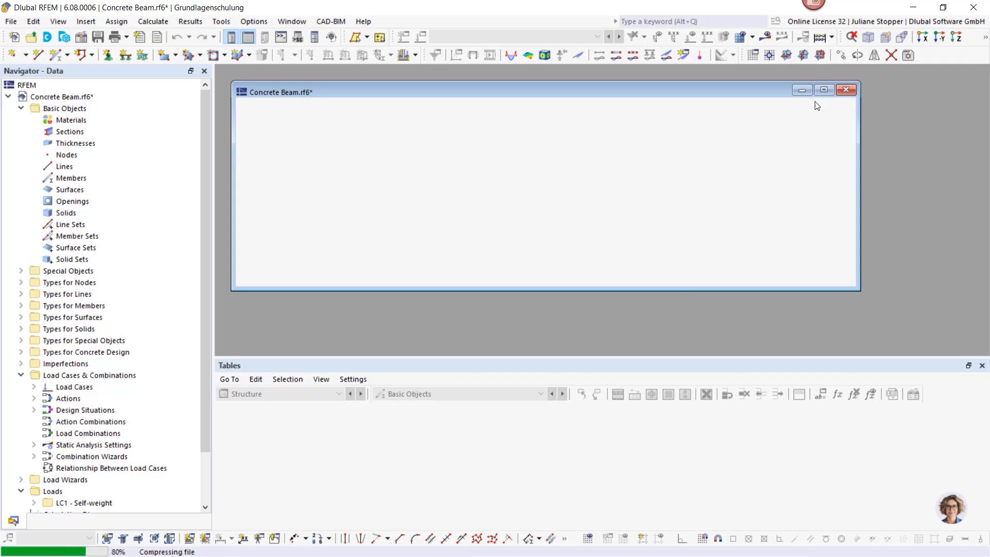
left_click(824, 90)
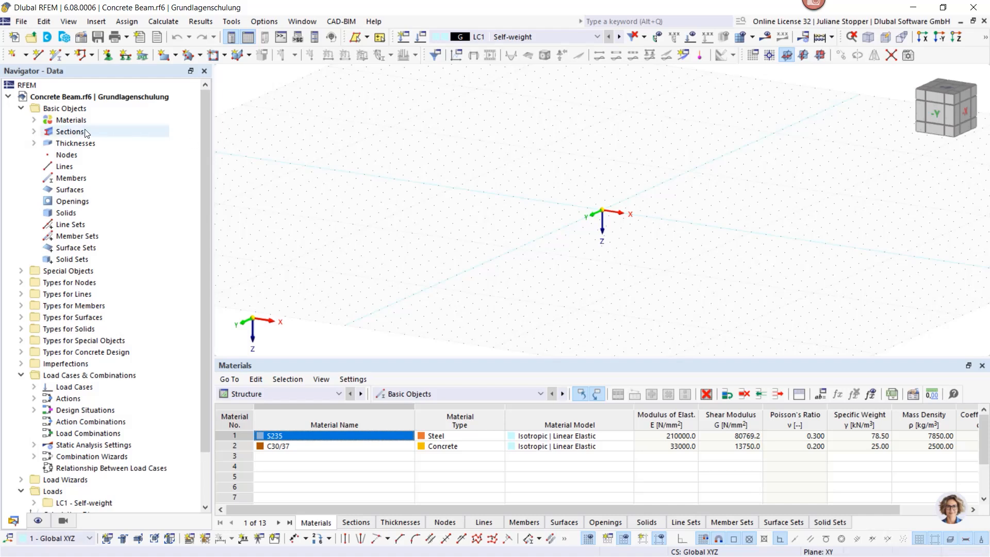
Delete all unassigned basic objects from the model, including the default sections, thicknesses and materials
left_click(34, 120)
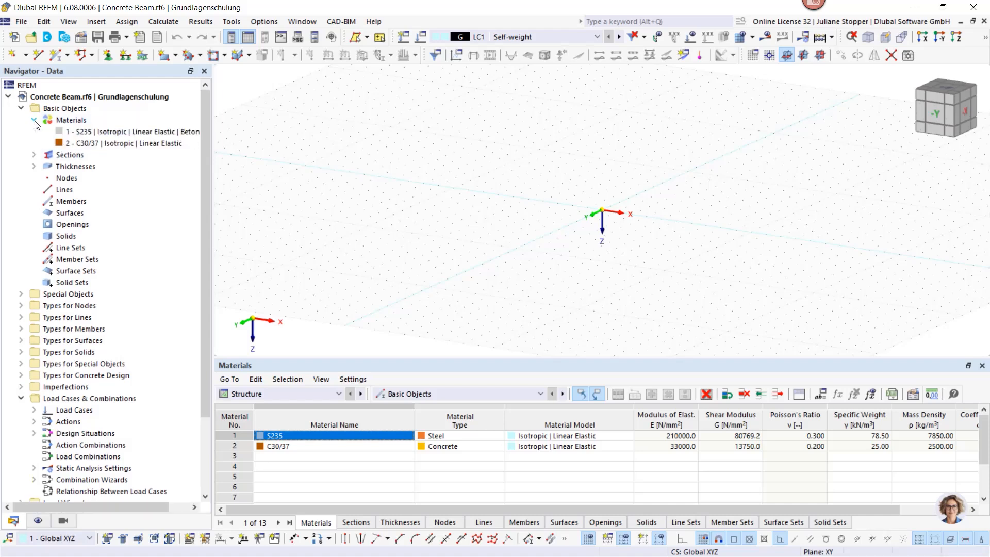
left_click(34, 155)
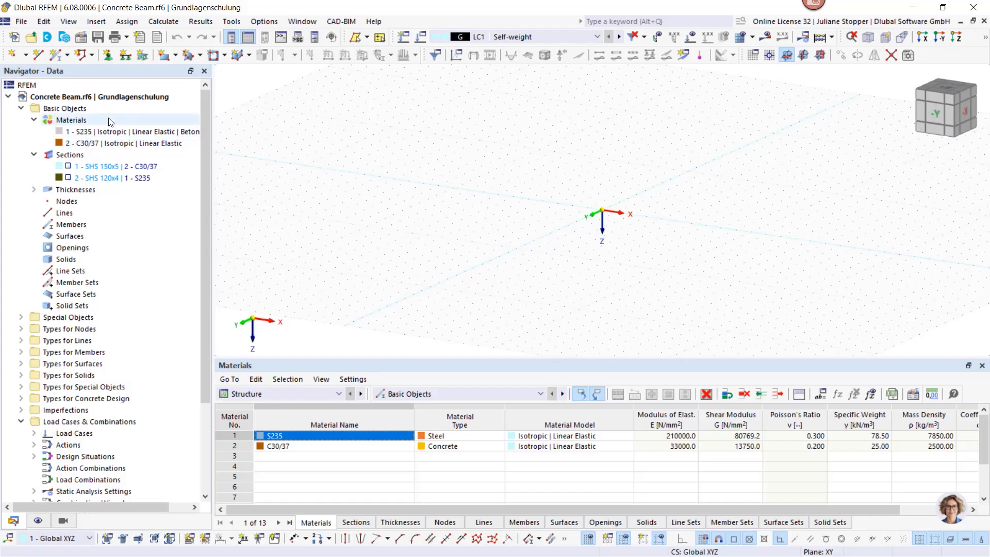
right_click(63, 107)
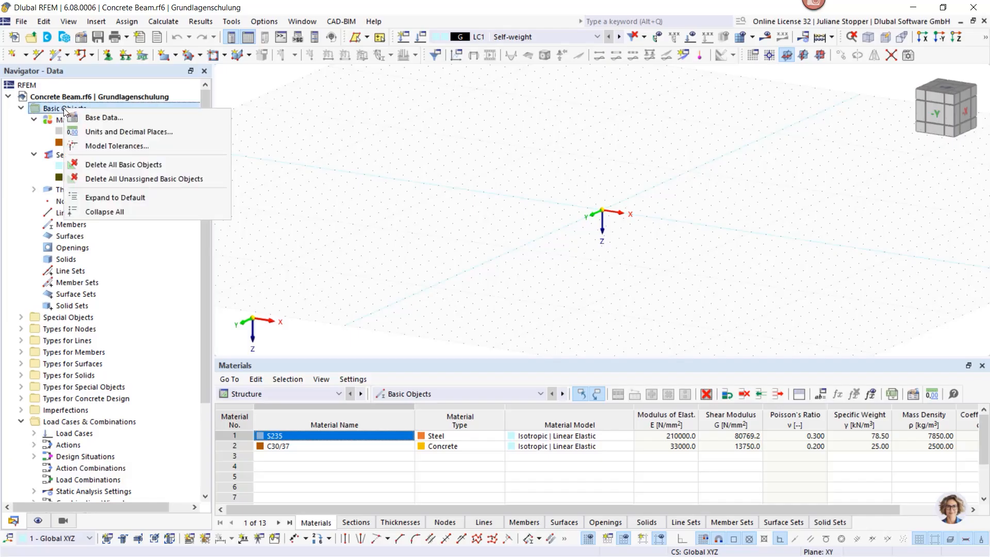
left_click(100, 182)
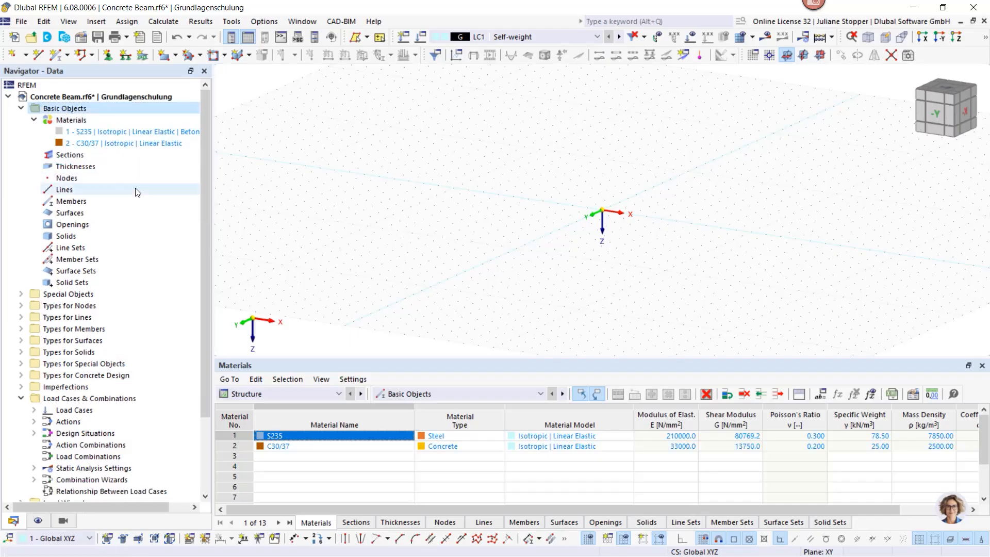
right_click(69, 109)
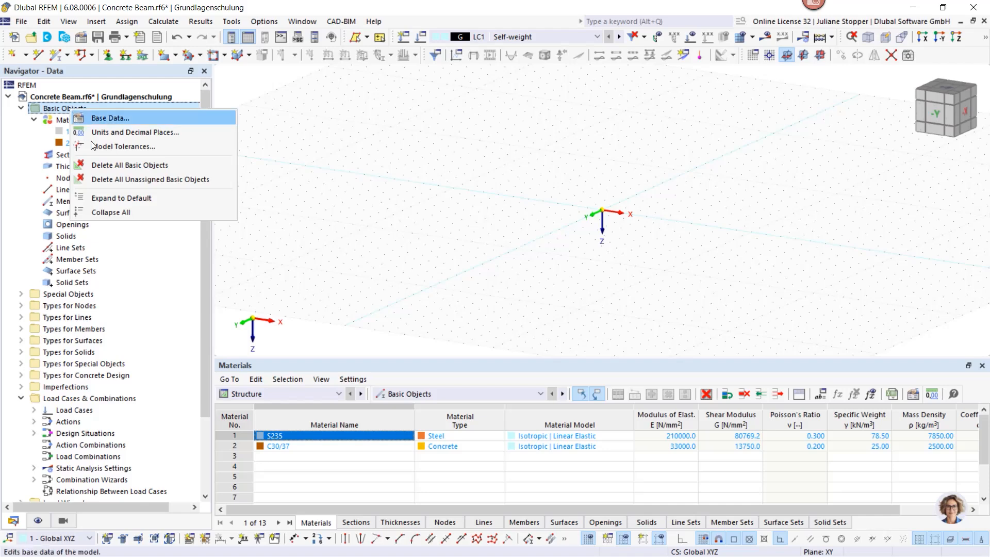
left_click(107, 180)
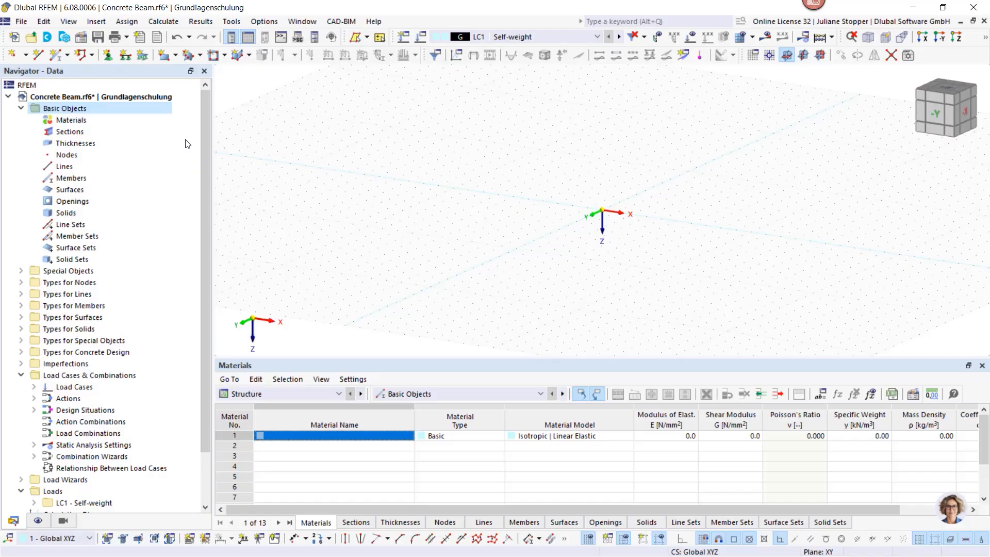
Add C30/37 concrete from the material library's European Union series, EN 1992-1-1:2004/A1:2014, as material 1
right_click(60, 120)
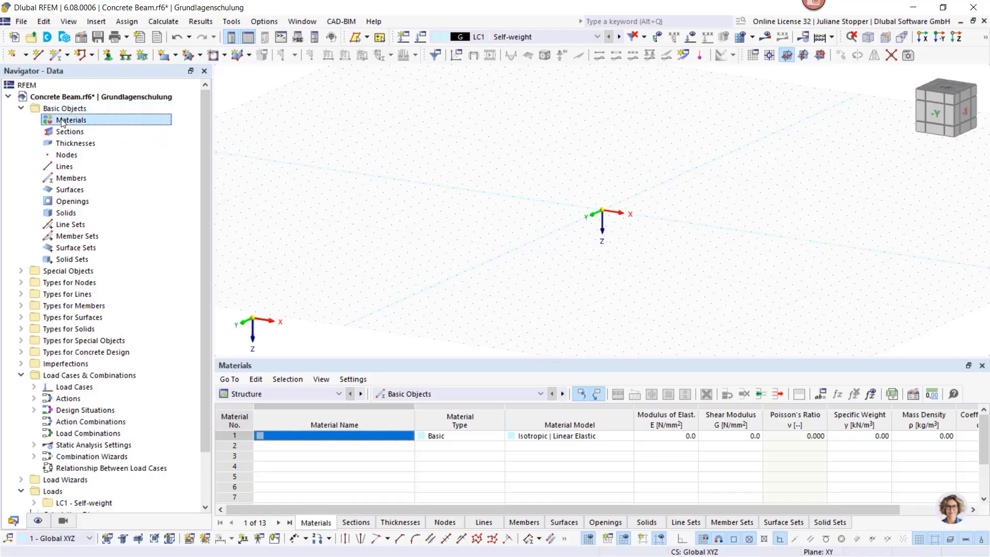
left_click(92, 143)
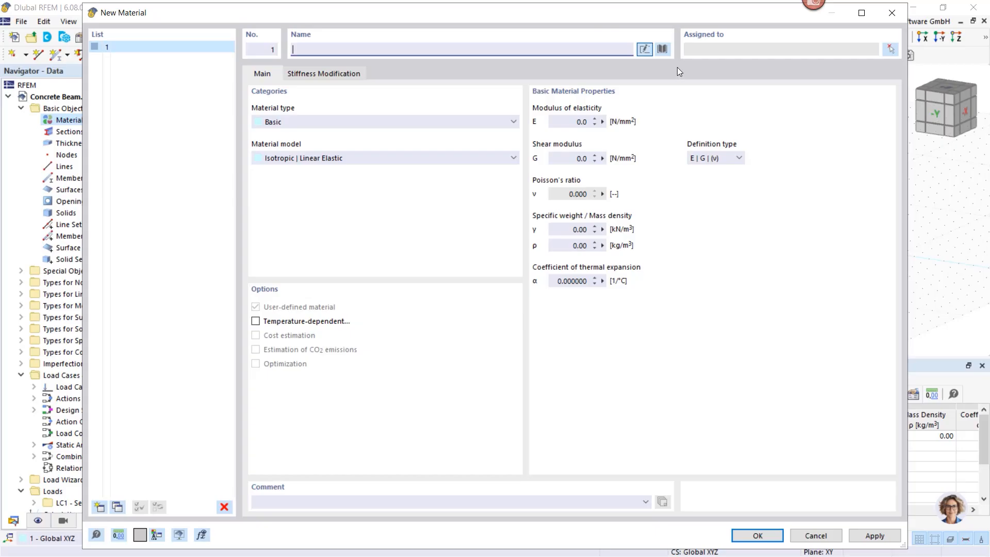
left_click(663, 50)
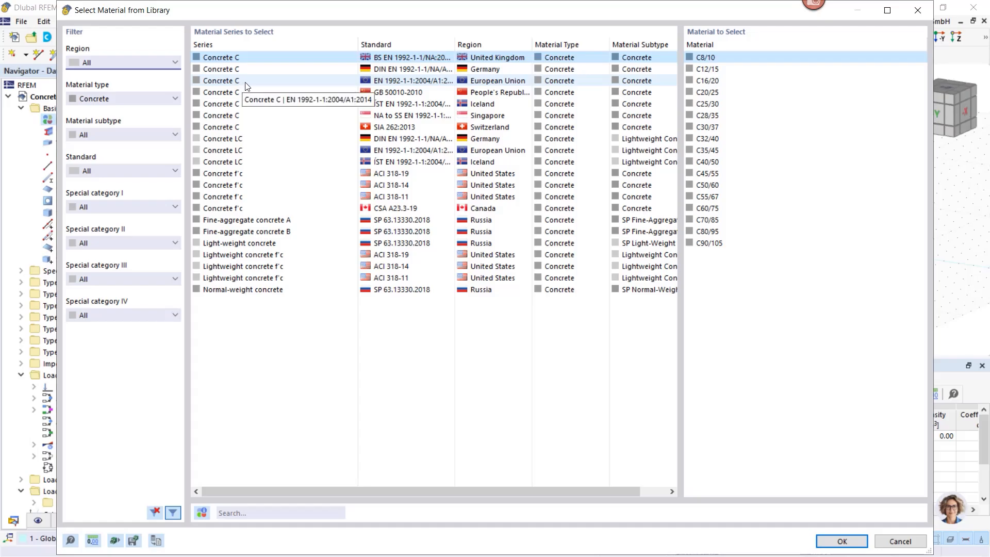
left_click(385, 83)
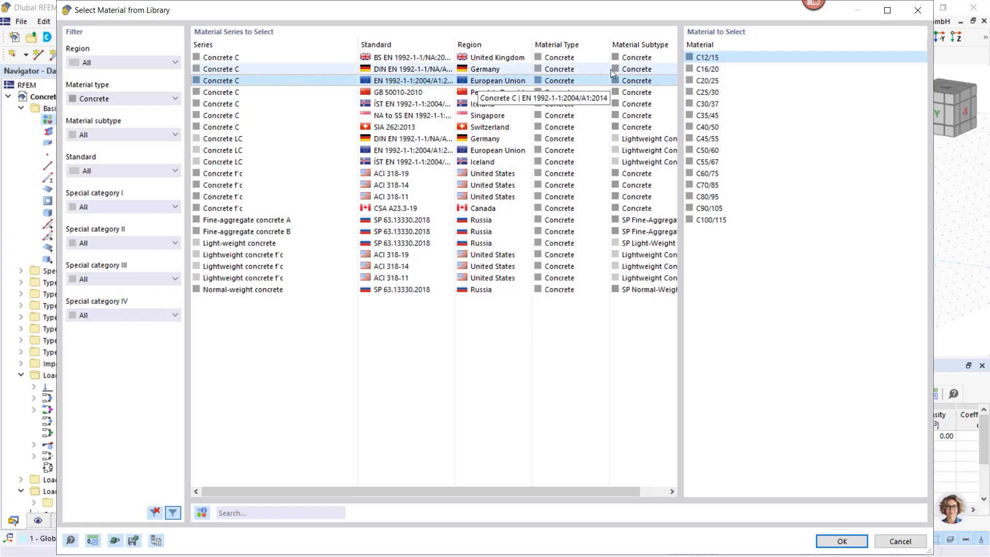
left_click(704, 105)
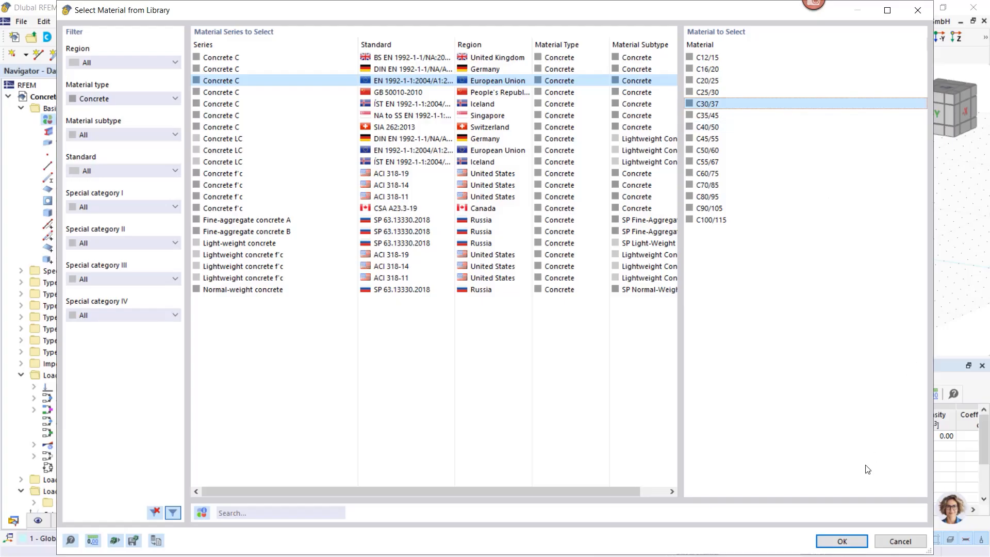
left_click(841, 539)
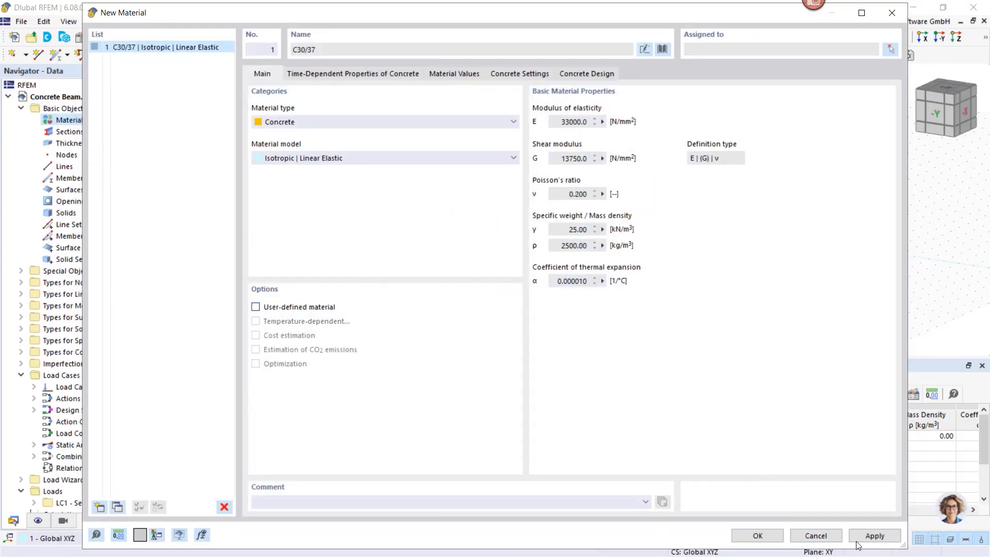
left_click(874, 536)
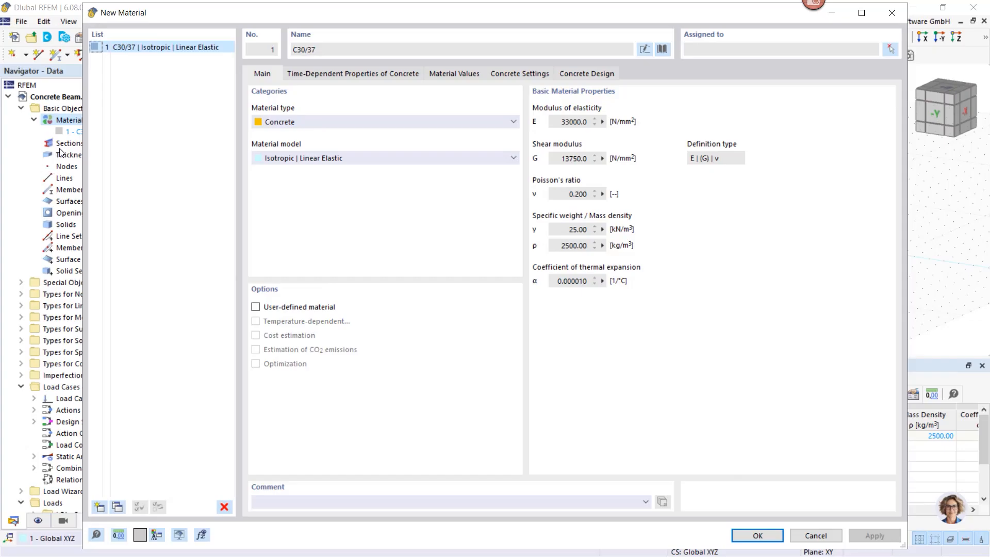
Add reinforcing steel B500S(A) to EN 1992-1-1:2004/A1:2014 as material 2 and finish the material definition
left_click_drag(200, 14, 221, 32)
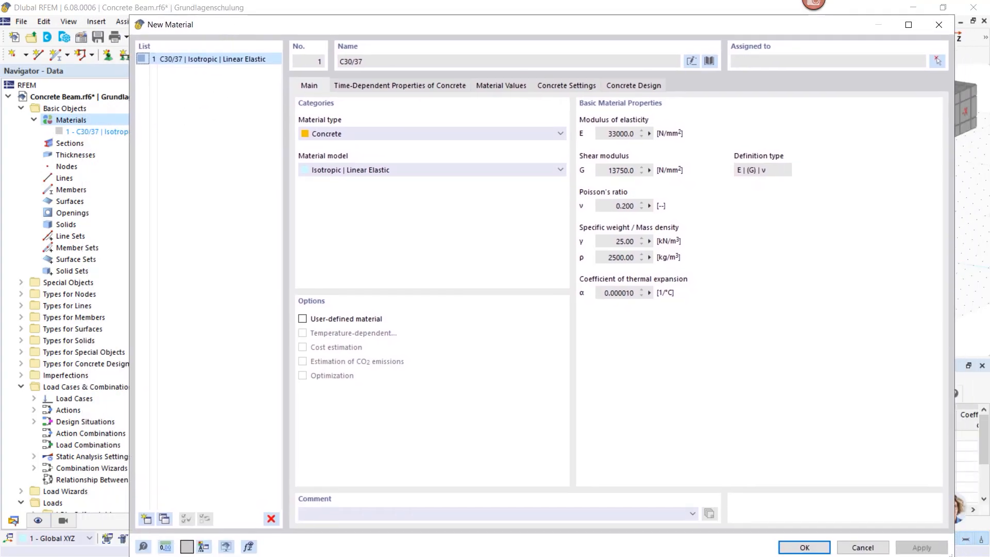
left_click(147, 519)
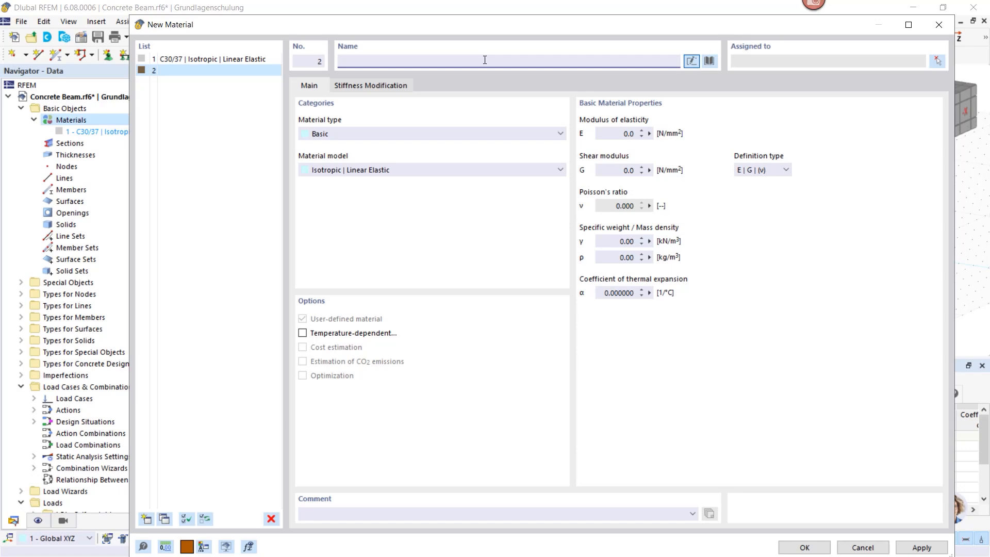
type("B")
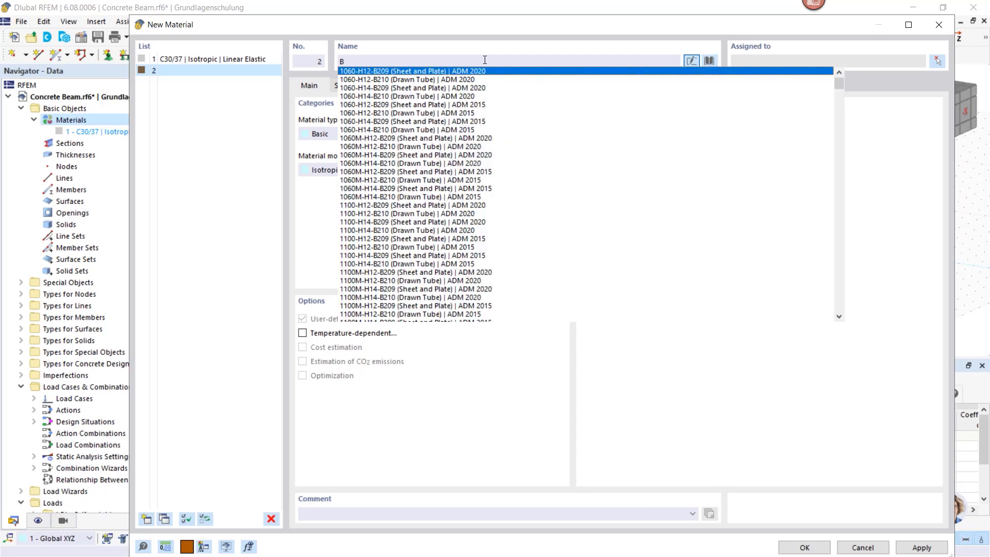
type("500")
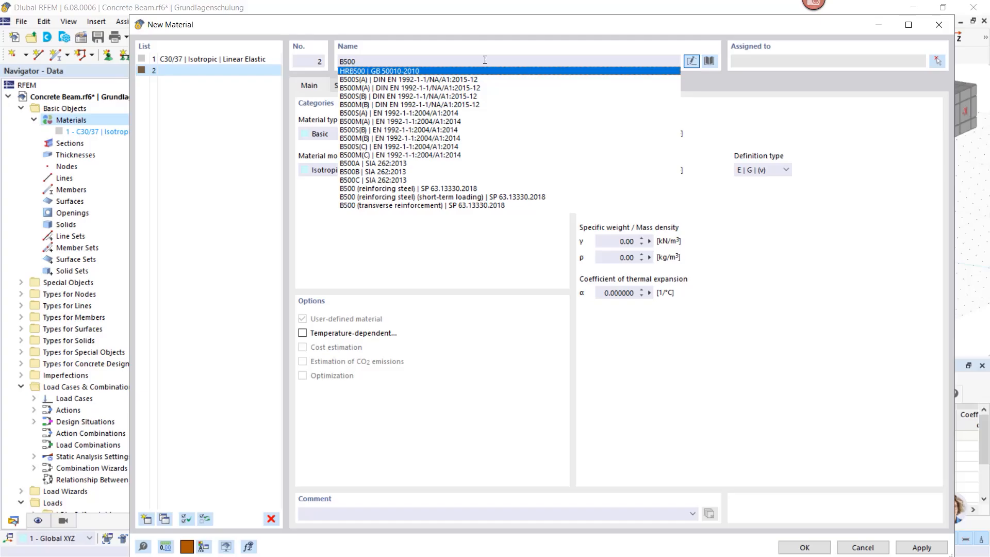
type("-")
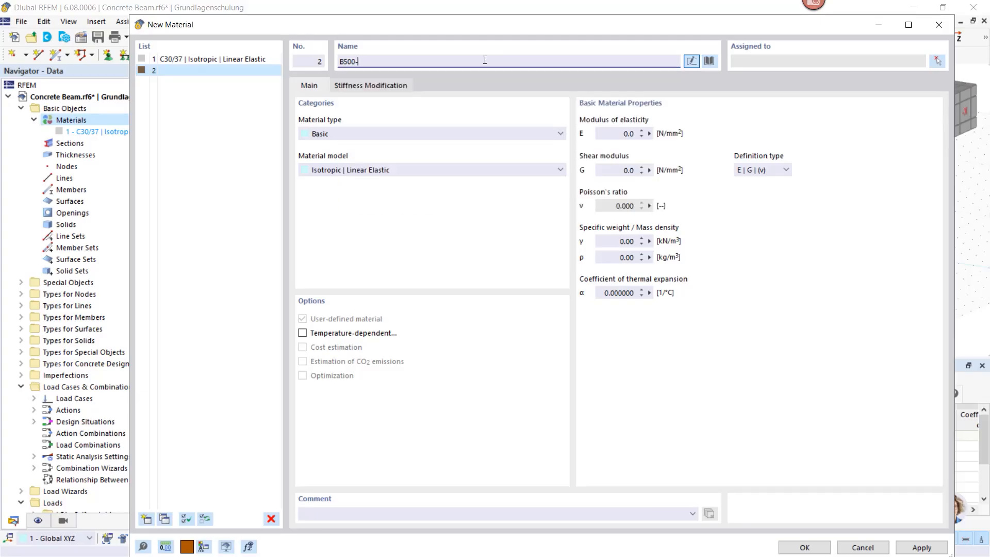
key("BackSpace")
type("s")
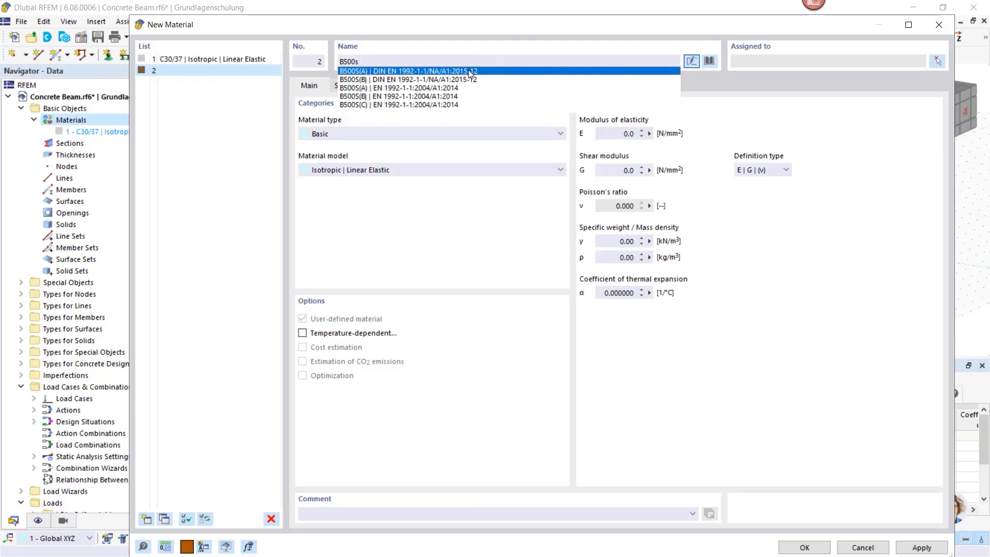
left_click(354, 89)
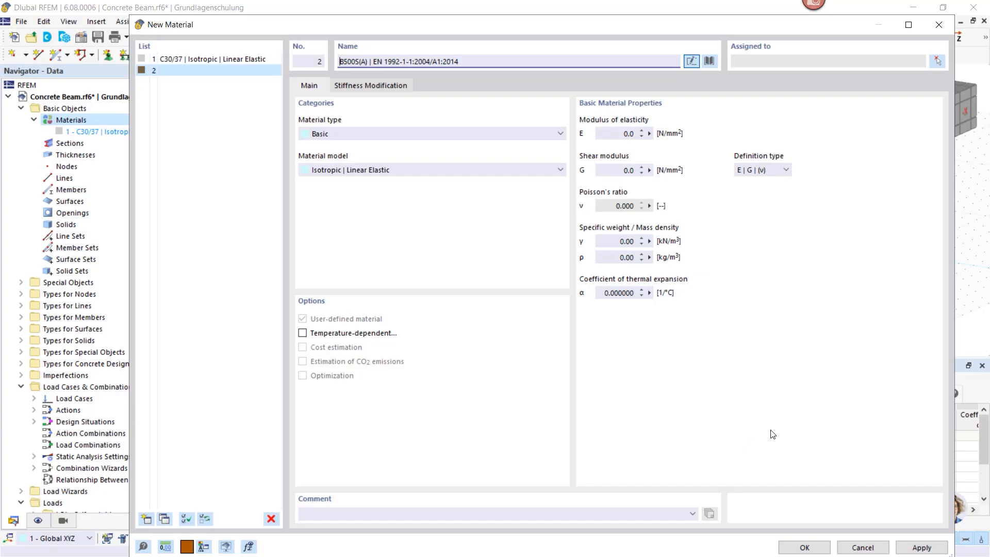
left_click(916, 550)
left_click(804, 547)
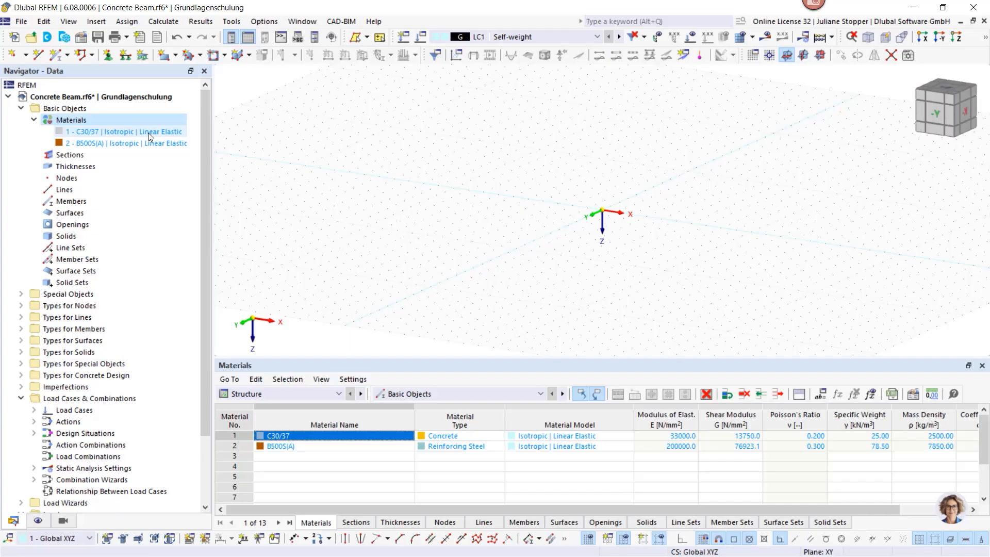
Create a massive rectangular section in C30/37 concrete with width b 300 mm and height h 450 mm
right_click(67, 157)
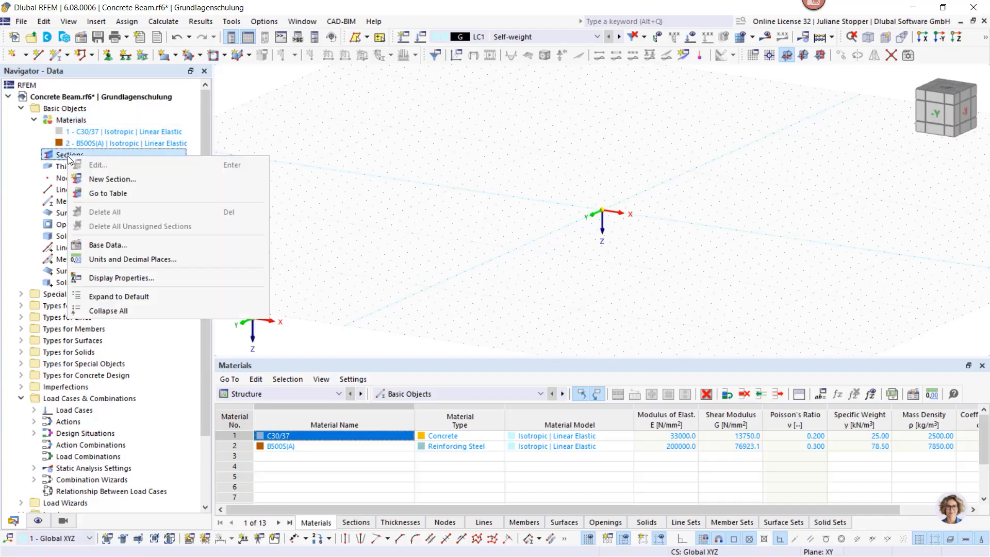
left_click(98, 180)
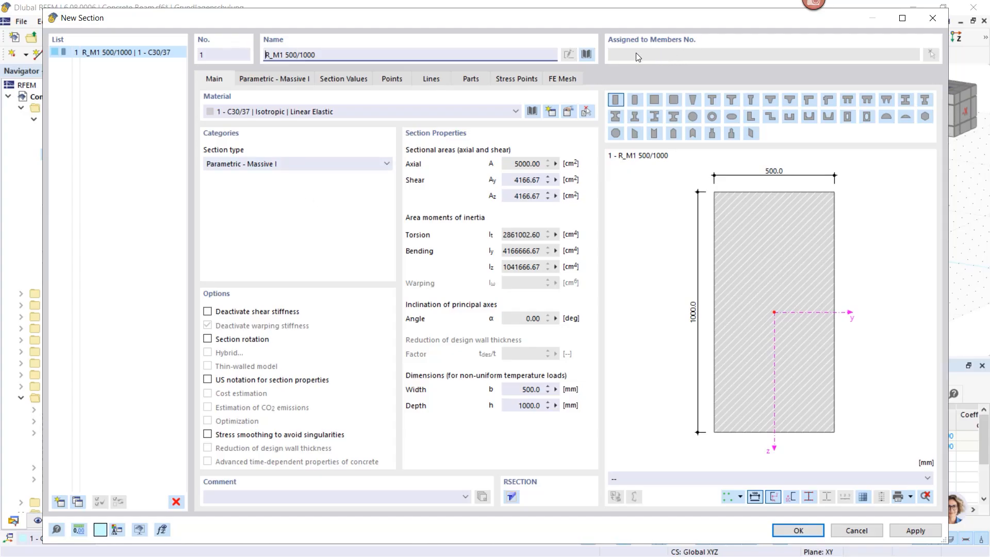
left_click(586, 54)
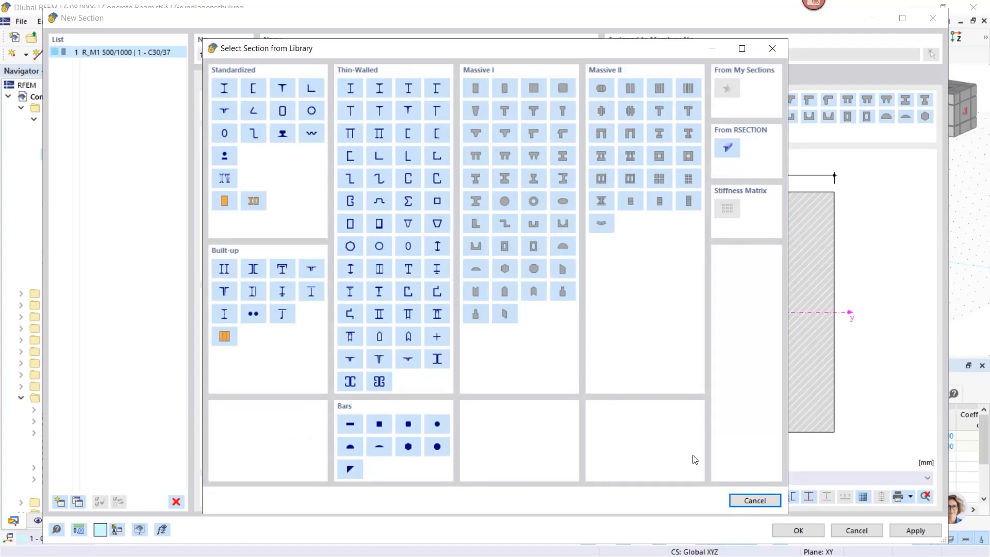
left_click(745, 500)
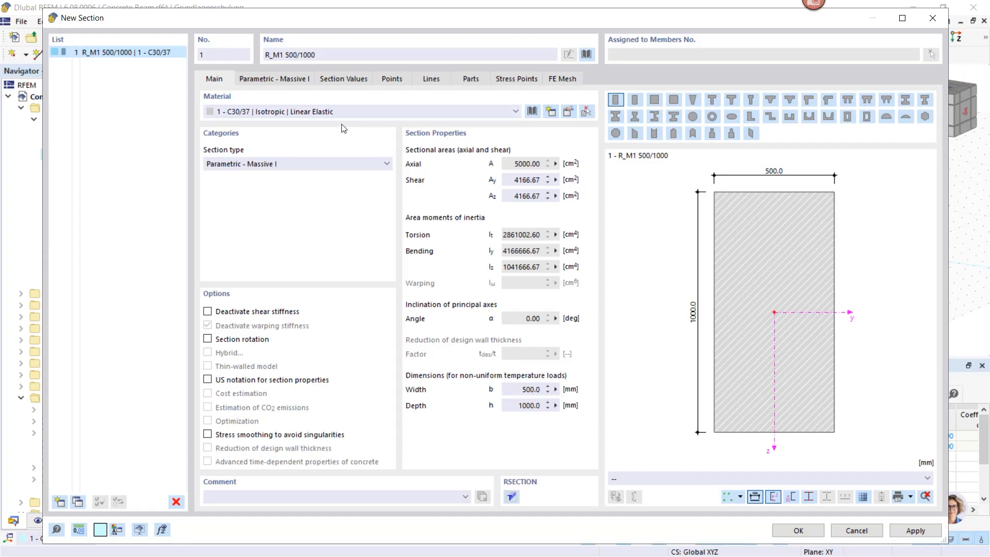
left_click(273, 81)
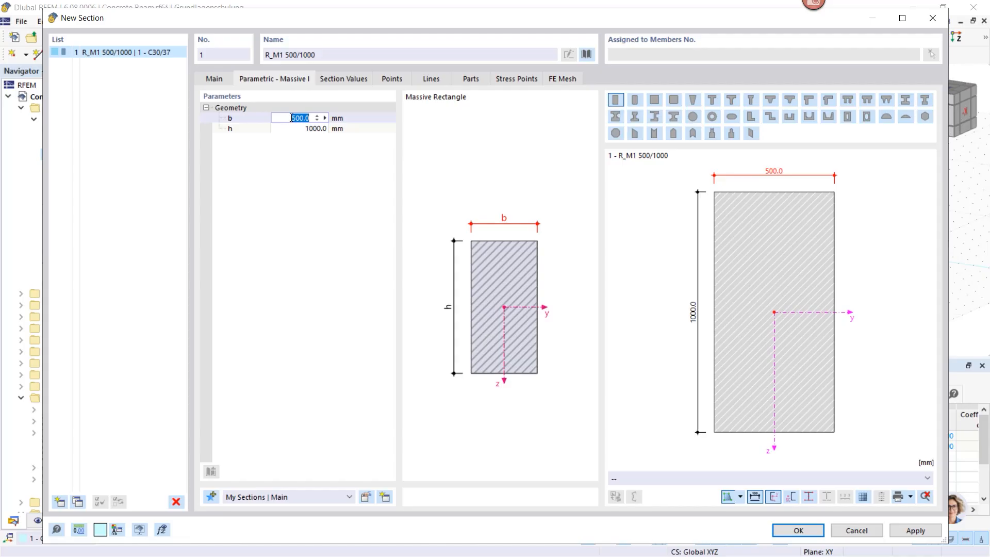
type("300")
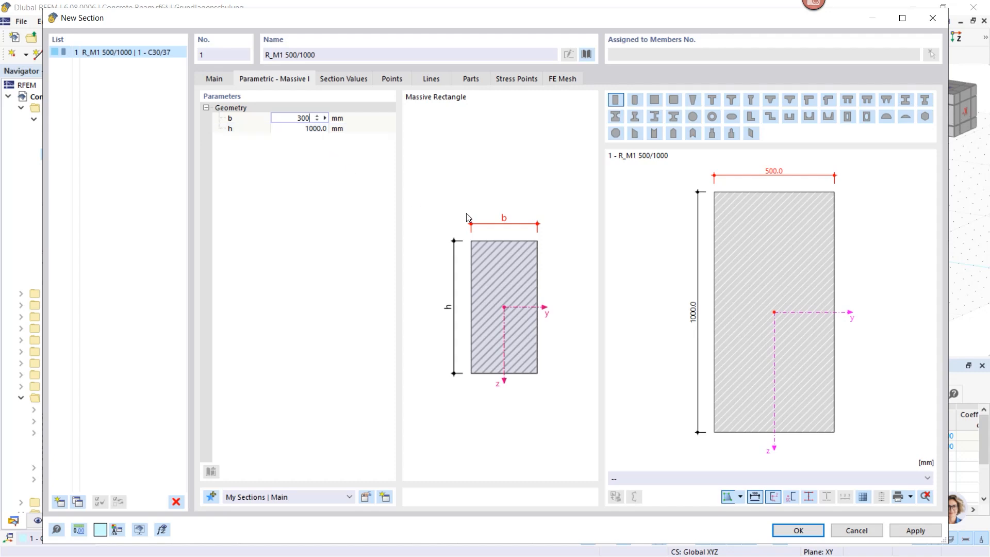
left_click(302, 129)
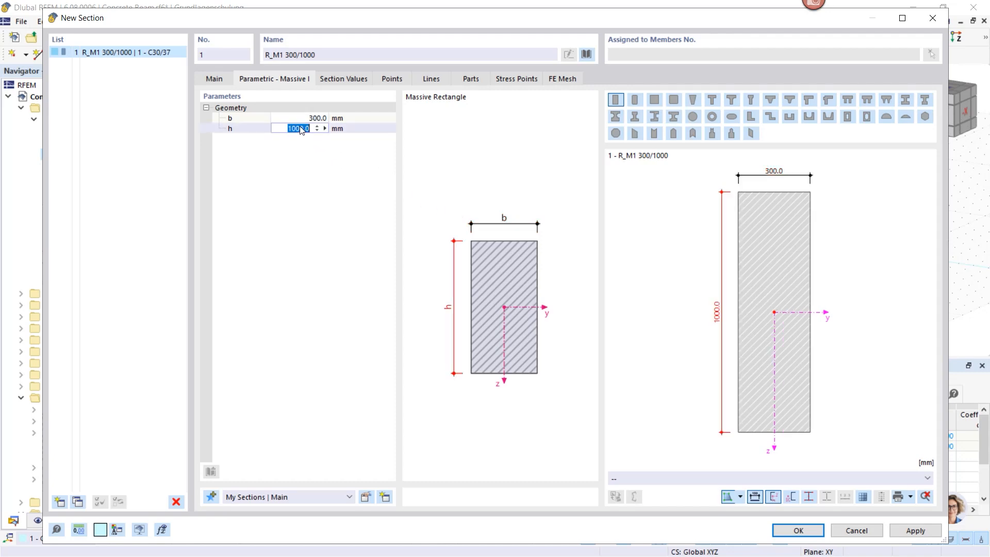
type("15")
type("0")
left_click(797, 532)
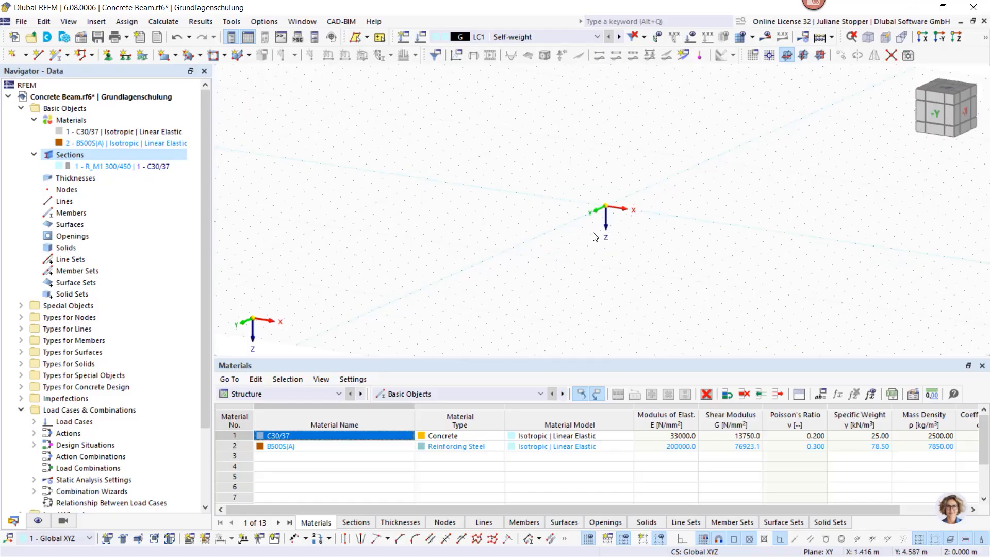
Draw a beam member with the R_M1 300/450 section from the origin to X 8.000 m along the global X axis
middle_click_drag(593, 236, 444, 210)
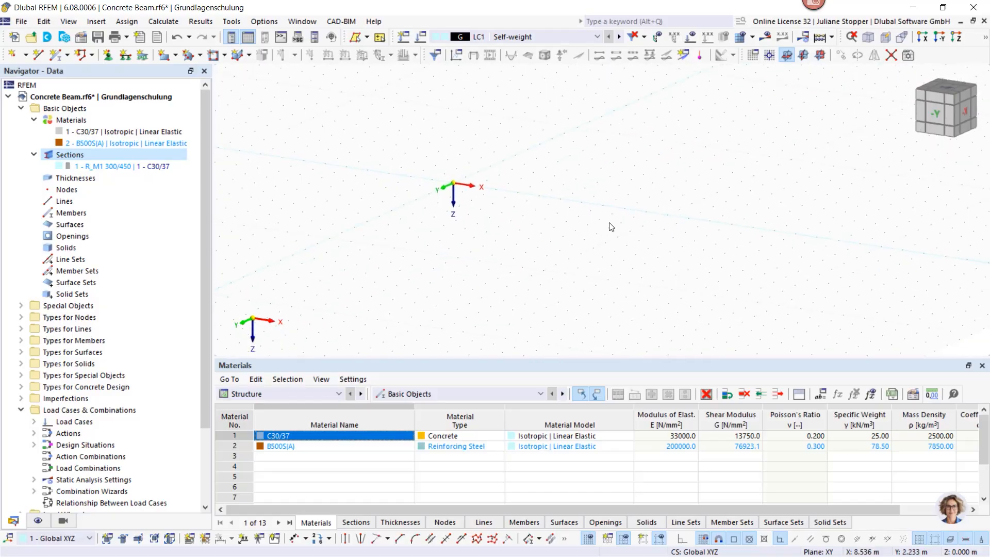
left_click(56, 57)
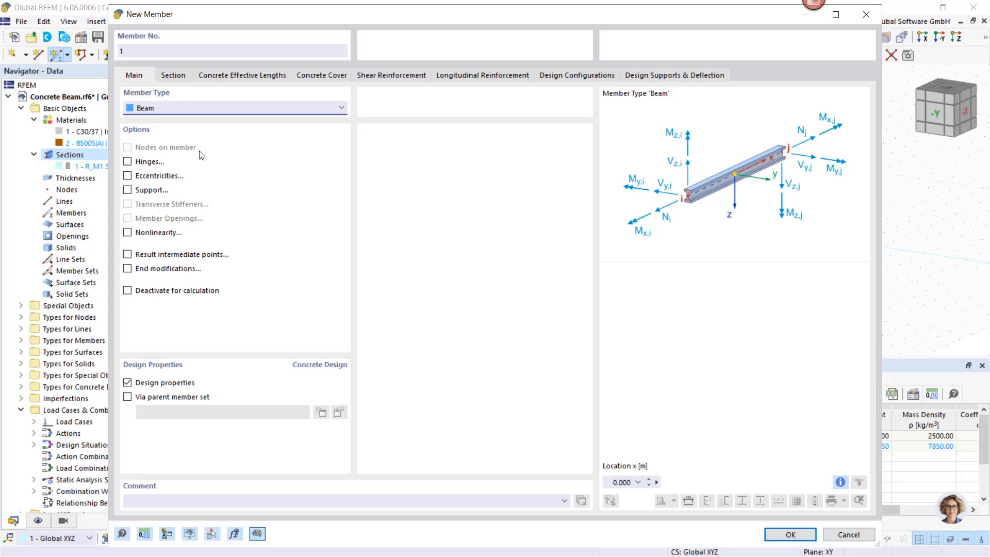
left_click(170, 75)
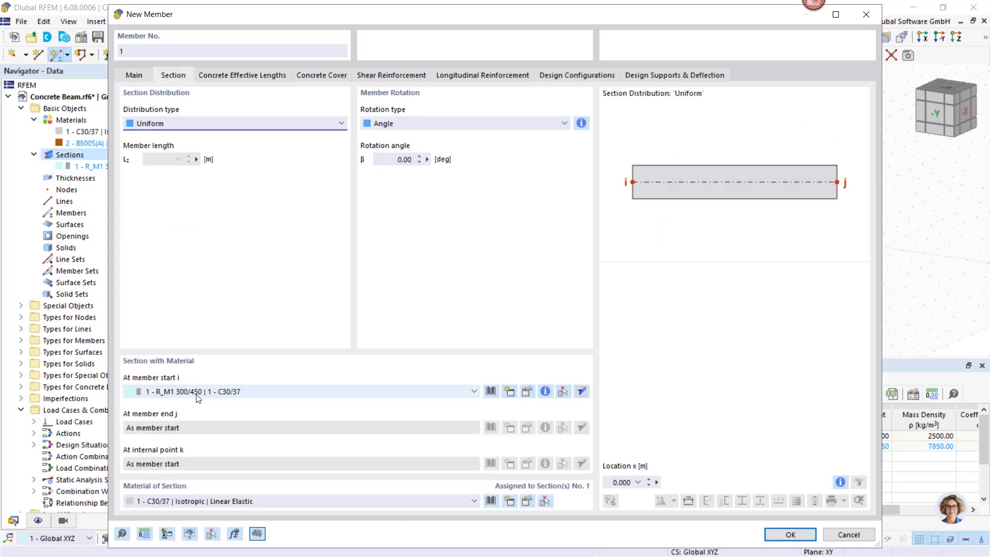
left_click(780, 536)
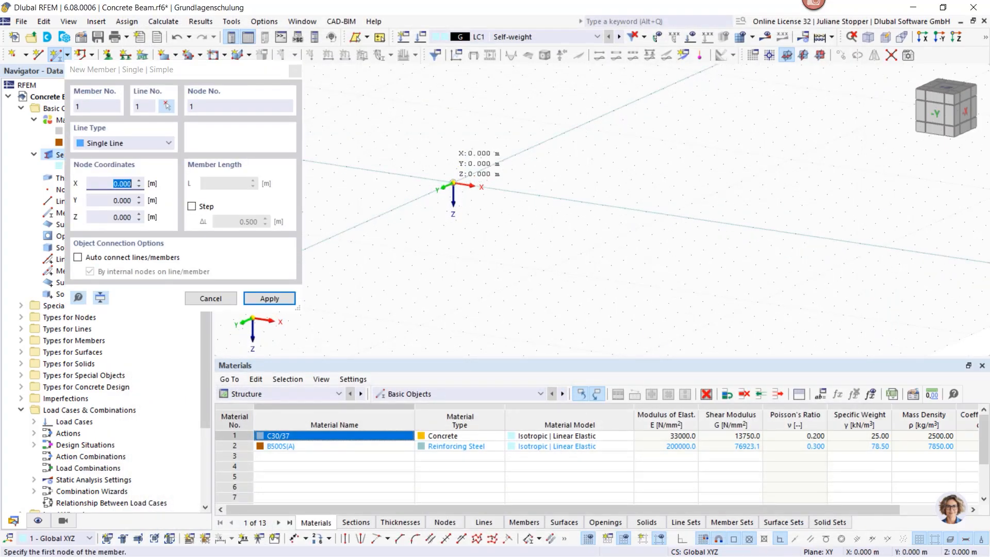
left_click(453, 184)
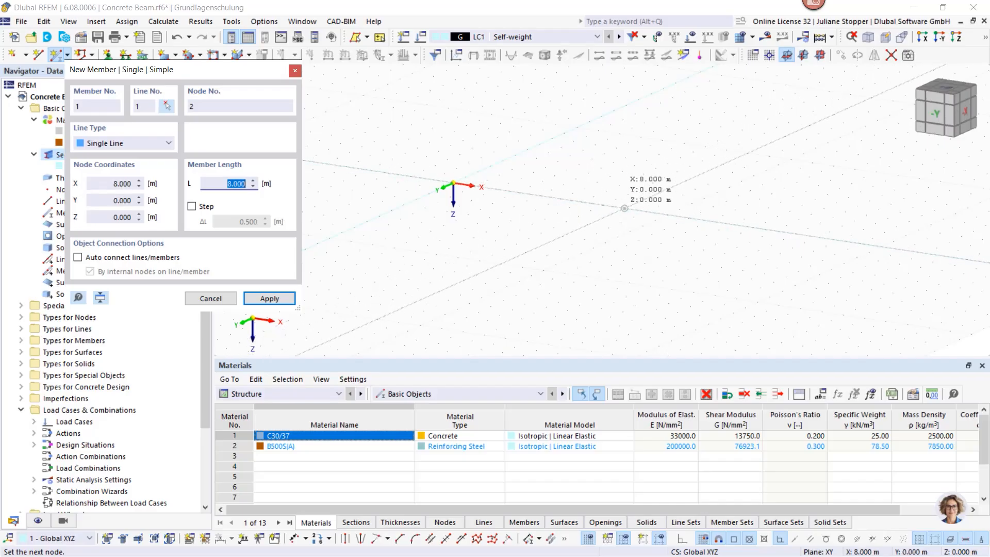
scroll(624, 209, "up", 3)
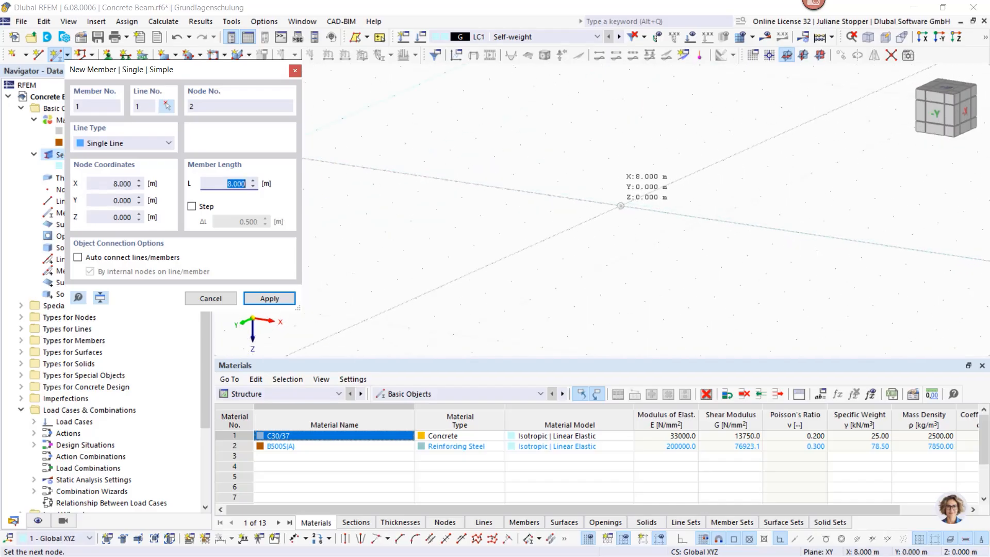
left_click(621, 206)
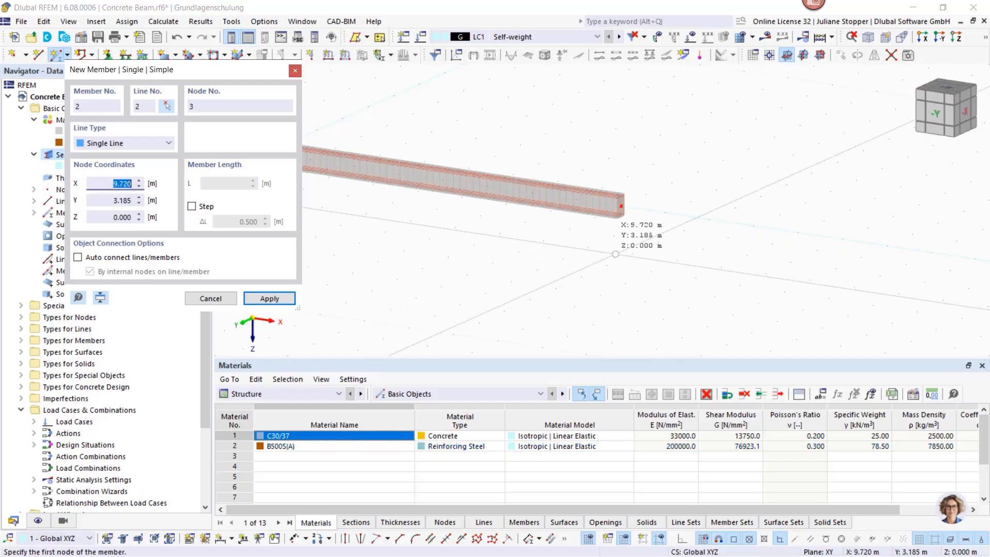
key("Escape")
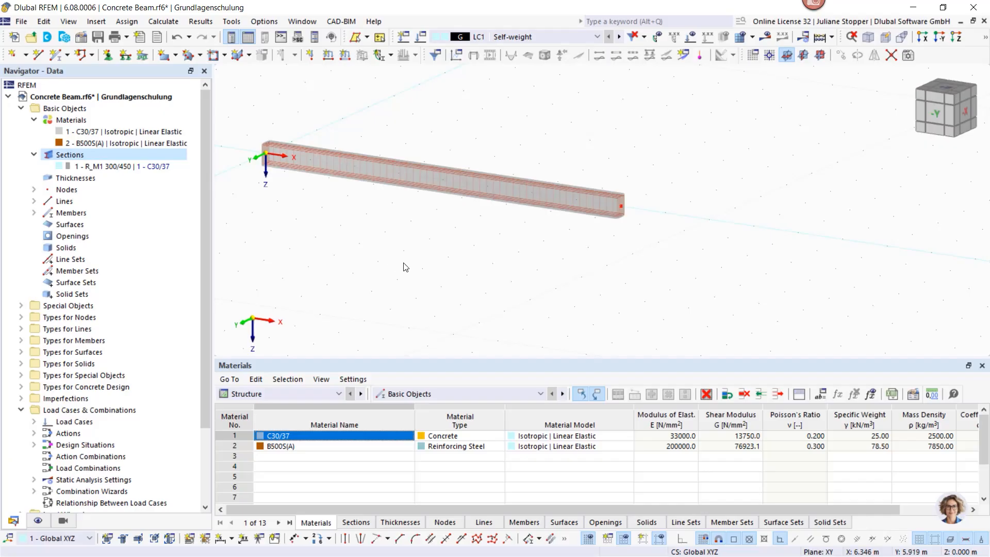
Activate the Nodes on member option for the beam and open its node assignment
middle_click_drag(458, 264, 524, 268)
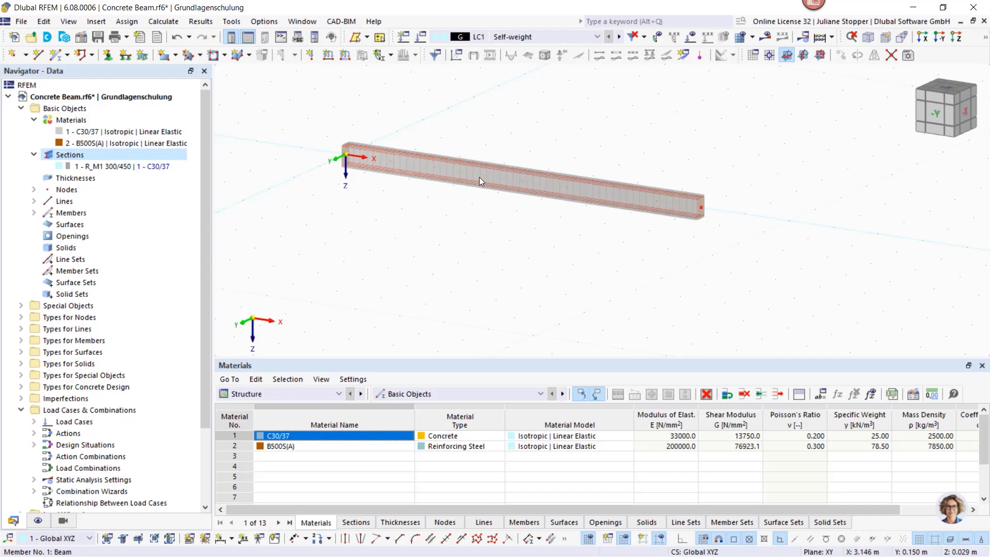
left_click_drag(554, 136, 480, 204)
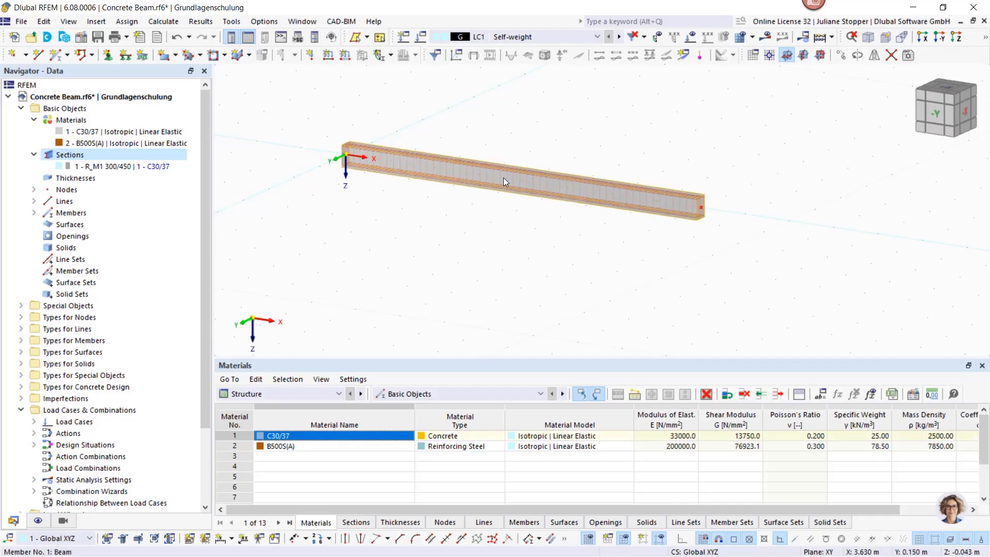
double_click(503, 177)
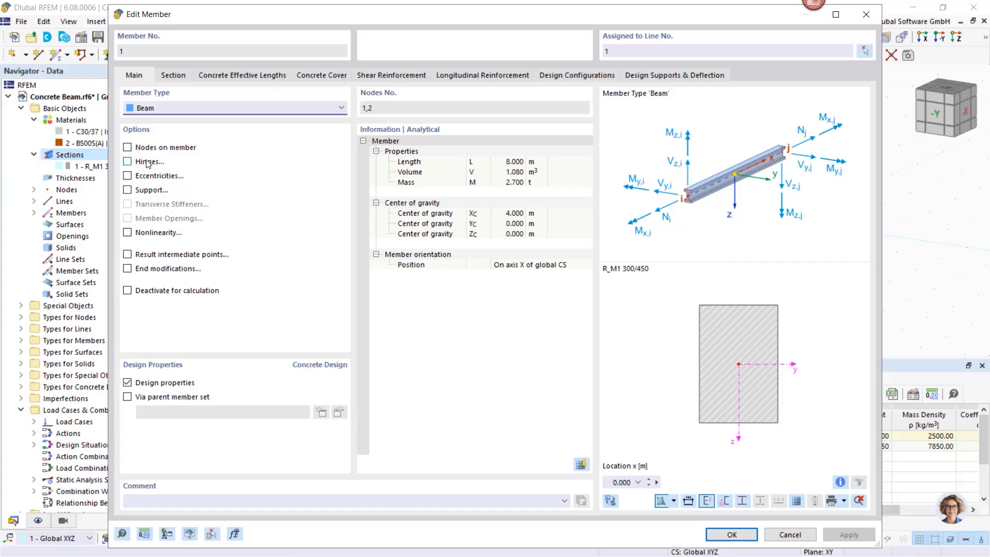
left_click(129, 149)
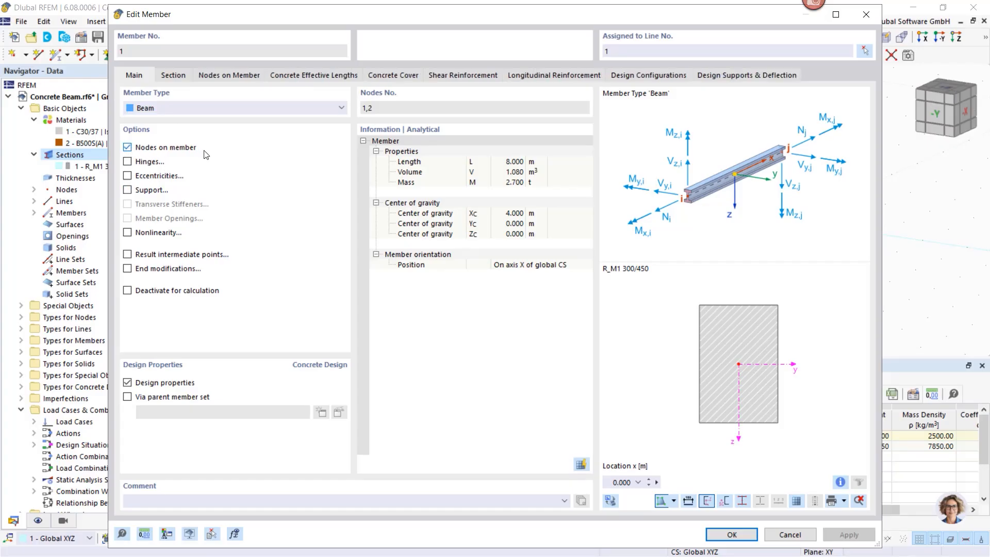
left_click(228, 76)
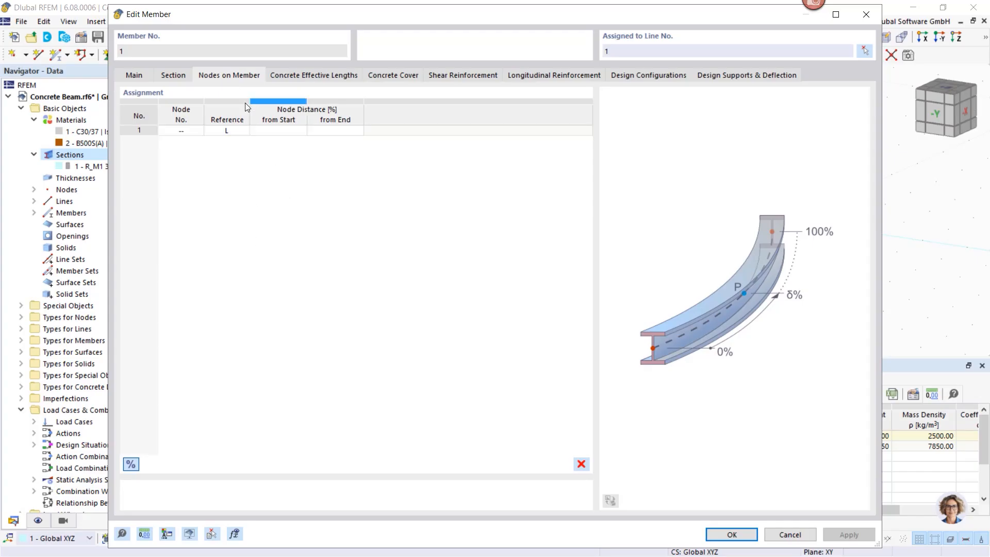
left_click(133, 77)
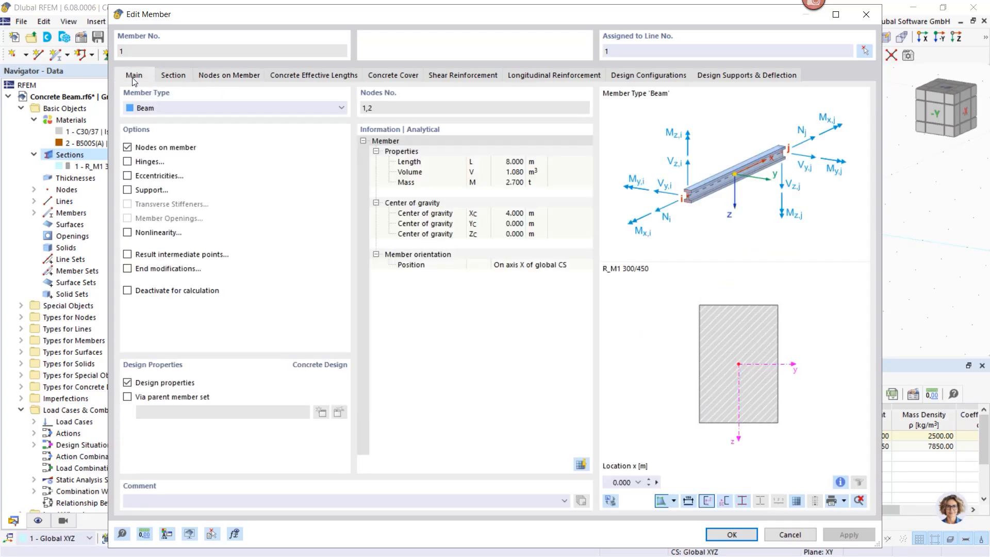
left_click(128, 148)
left_click(127, 148)
left_click(228, 75)
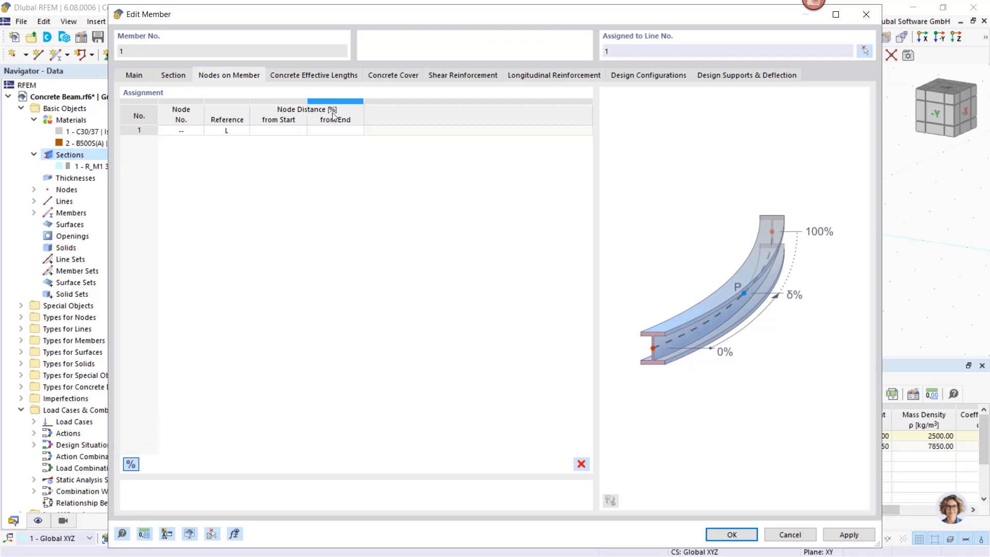
Switch the node distances to metres and add a node on the beam 6 m from its start
left_click(130, 464)
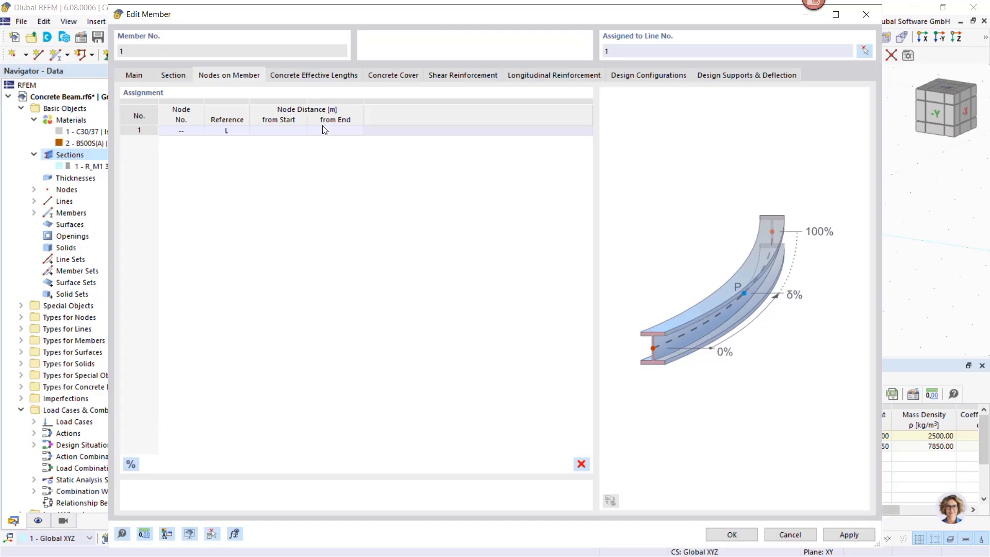
left_click(277, 131)
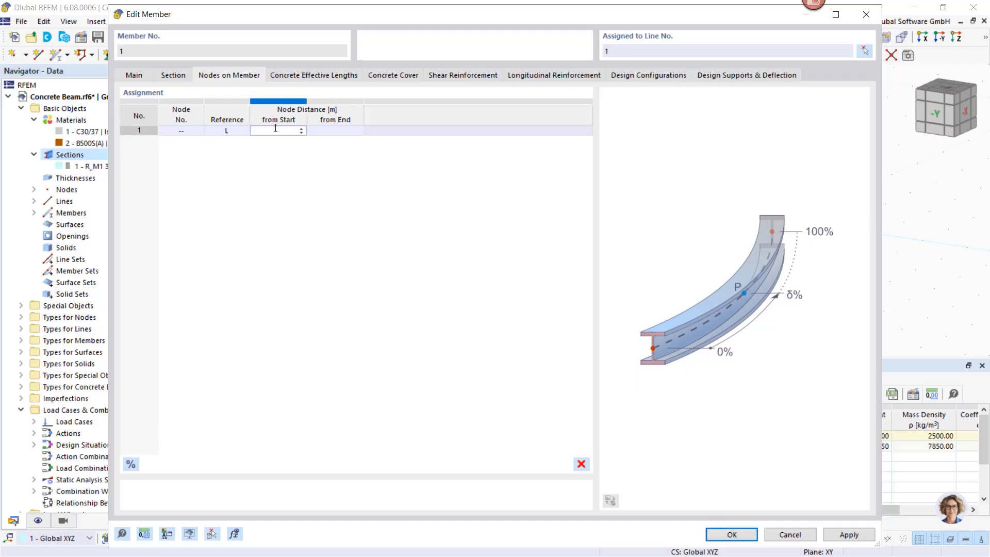
type("6")
key("Return")
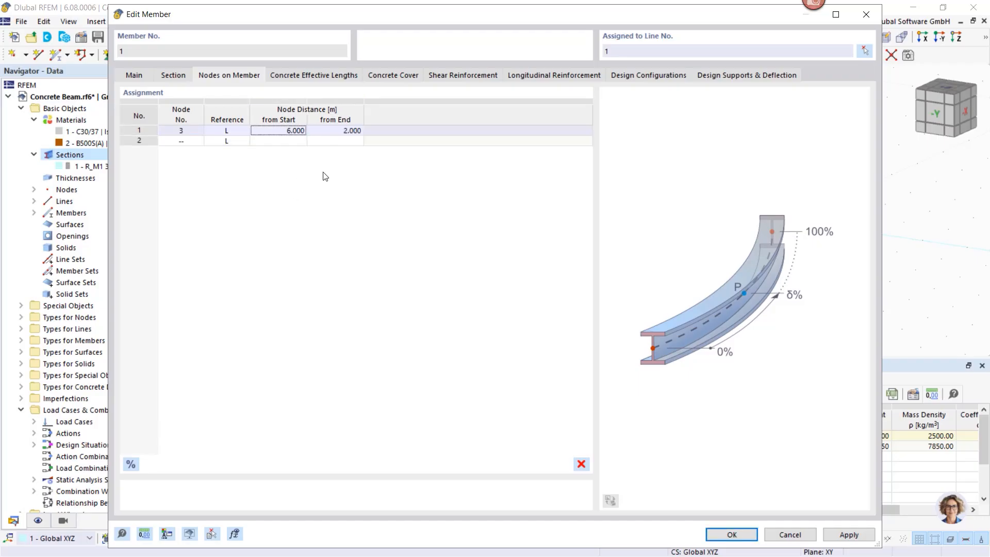
left_click(731, 534)
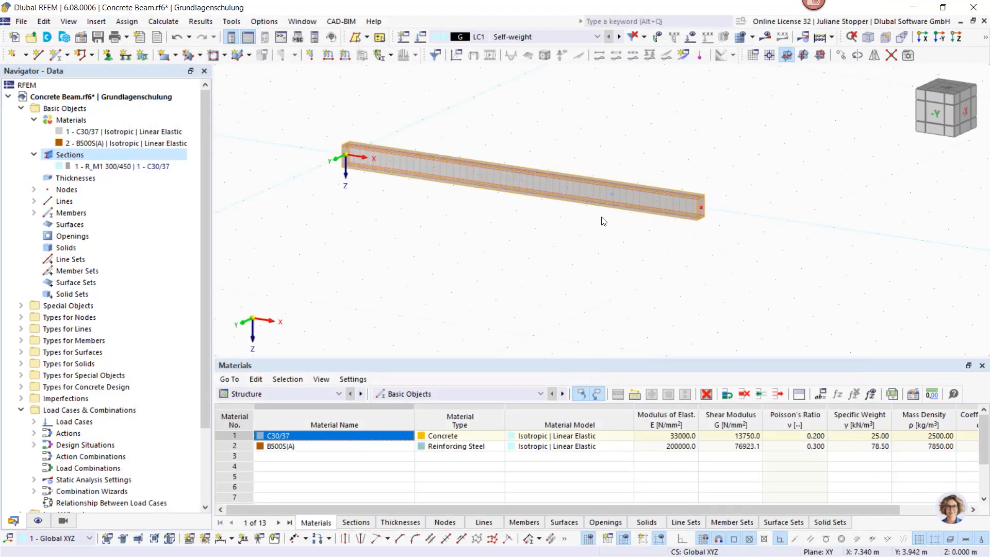
Assign a new fully fixed nodal support, with all translations and rotations restrained, to the beam's start node at the origin
scroll(600, 217, "up", 3)
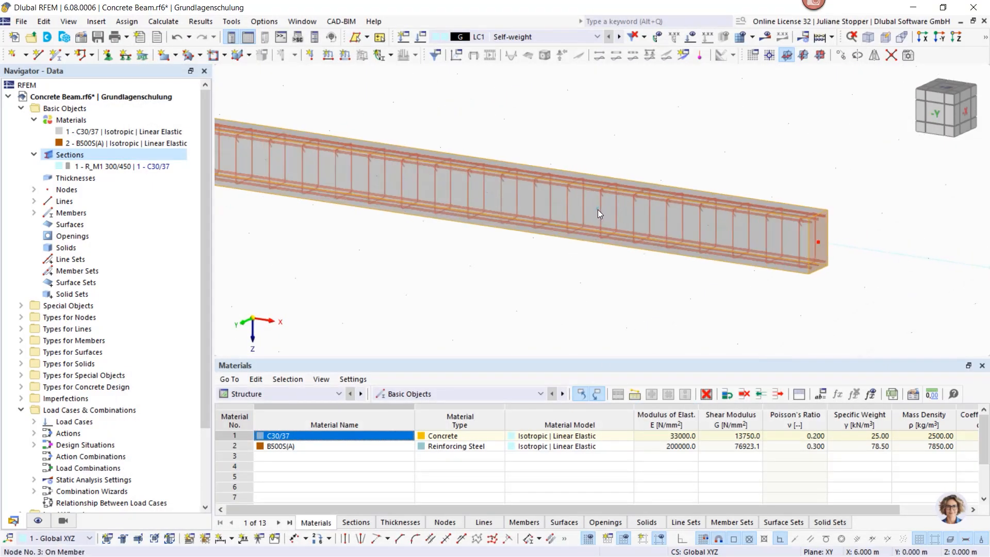
scroll(596, 279, "down", 2)
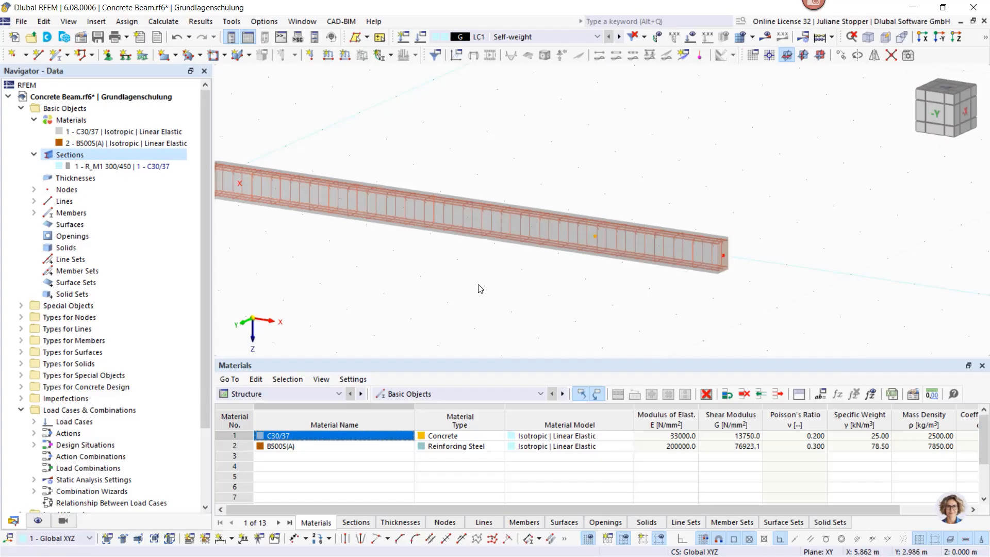
middle_click_drag(391, 278, 545, 261)
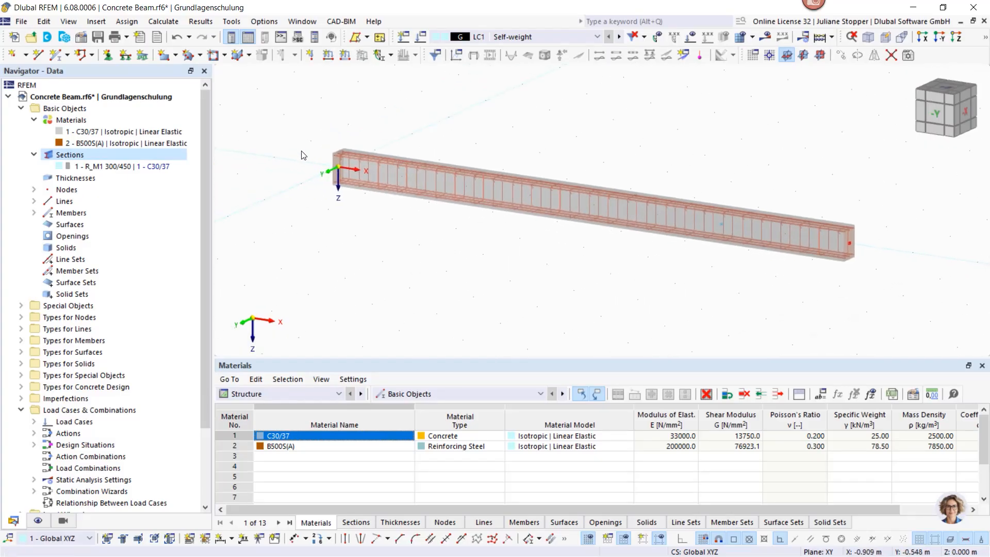
double_click(339, 167)
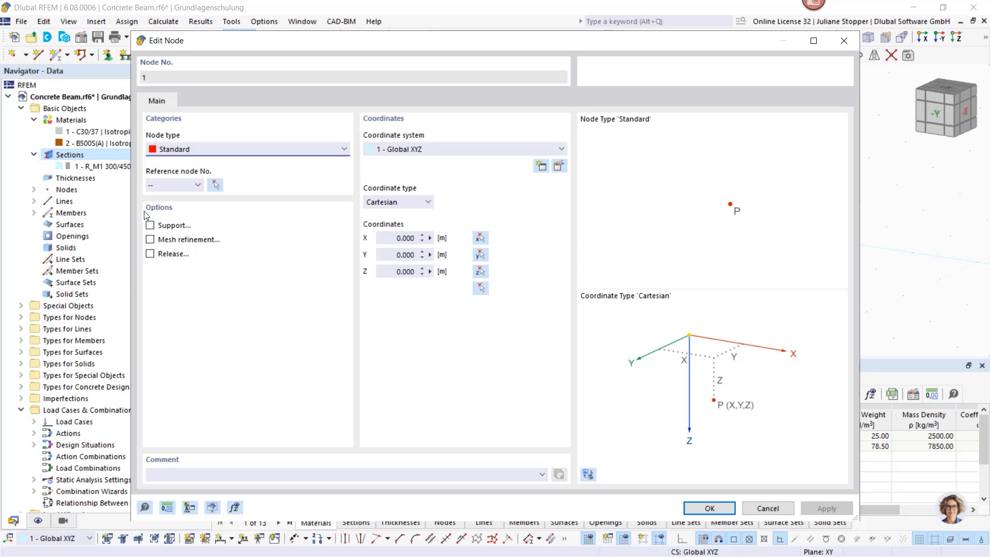
left_click(150, 226)
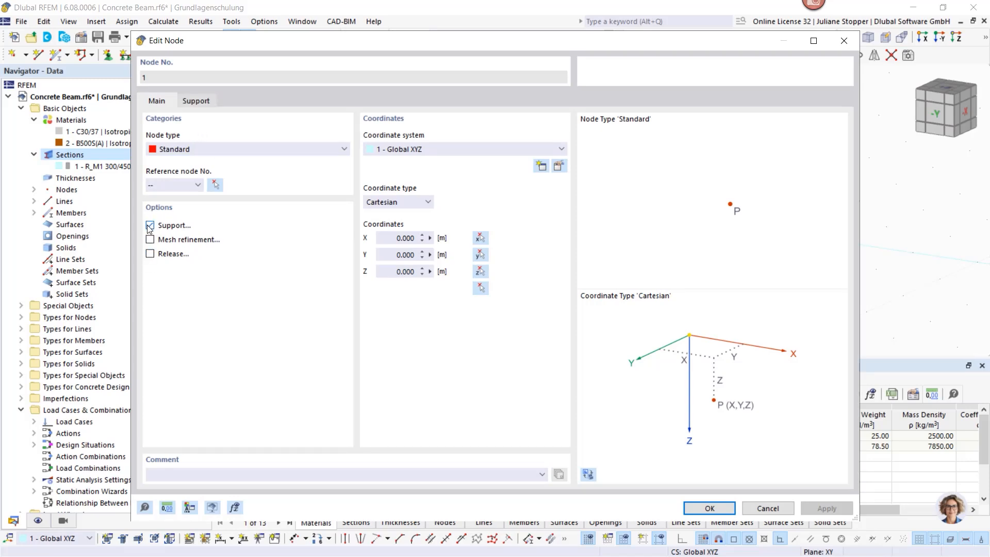
left_click(205, 103)
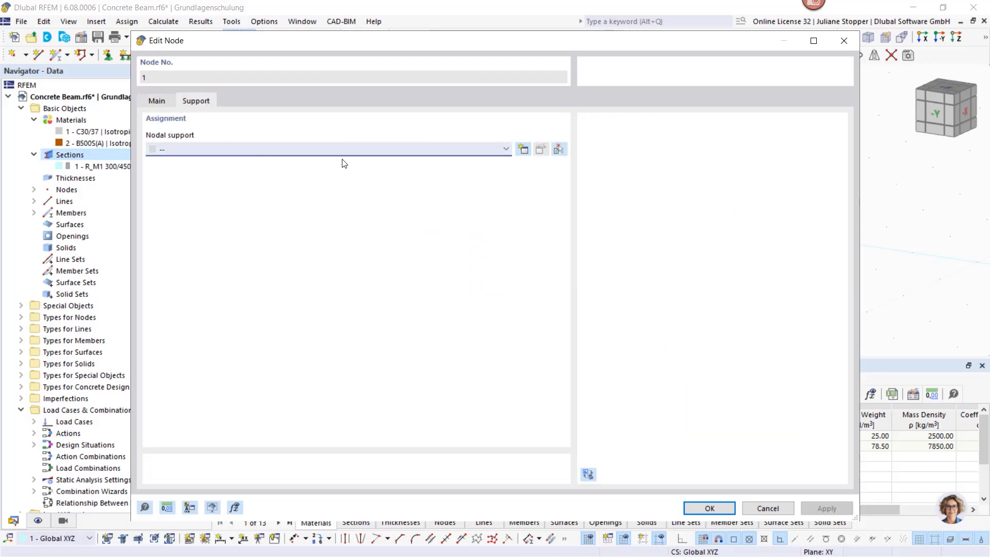
left_click(524, 151)
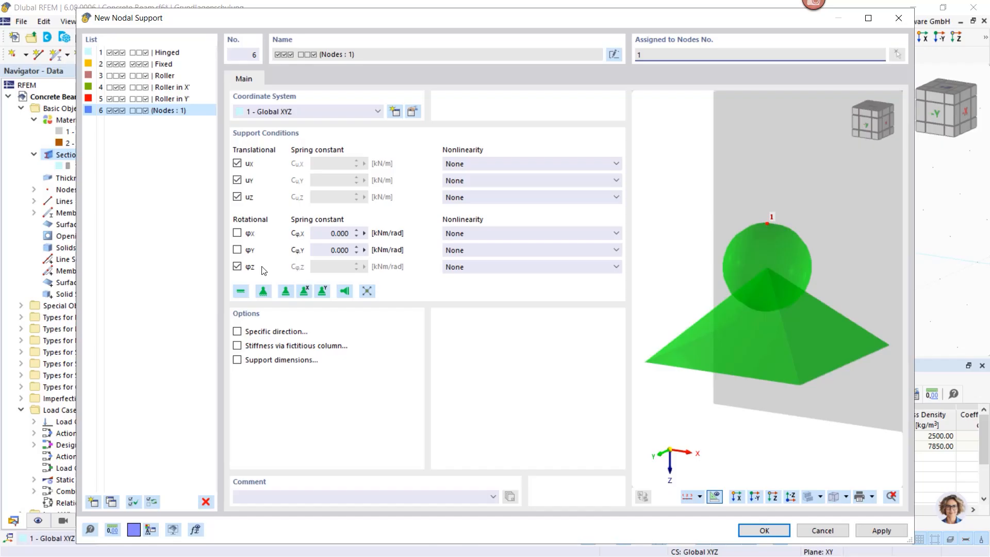
left_click(240, 291)
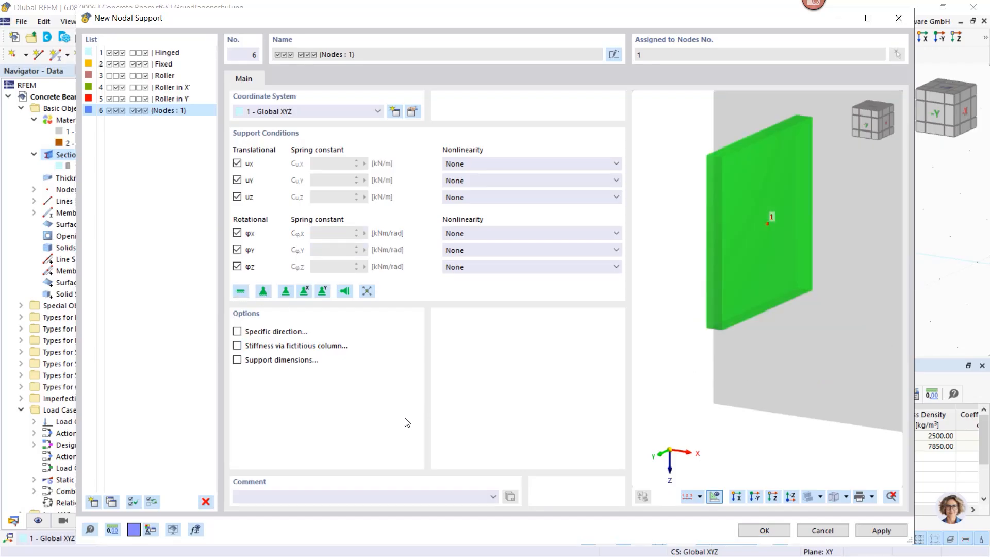
left_click(759, 531)
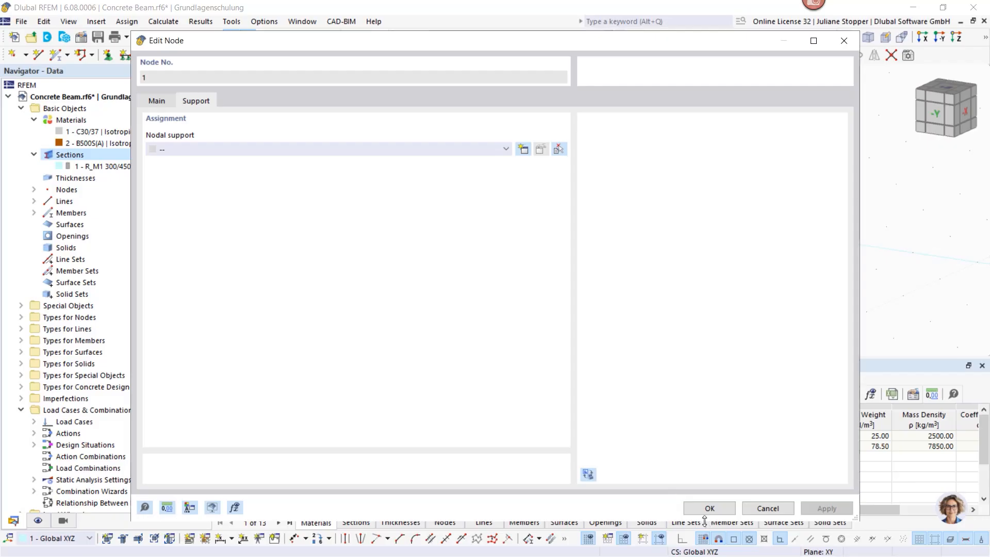
left_click(711, 511)
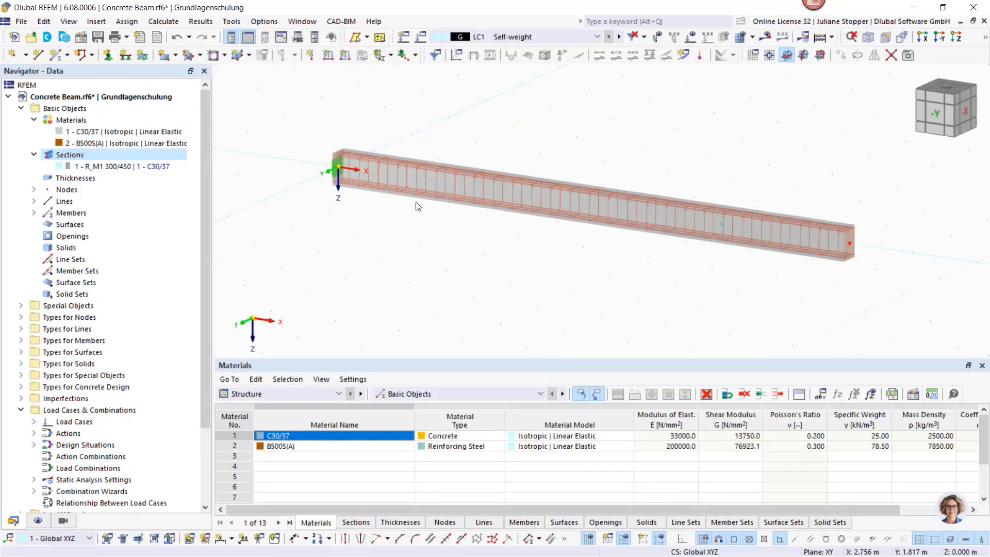
Open the beam's intermediate node at X 6.000 m for editing and activate its Support option for a nodal support assignment
scroll(334, 168, "up", 3)
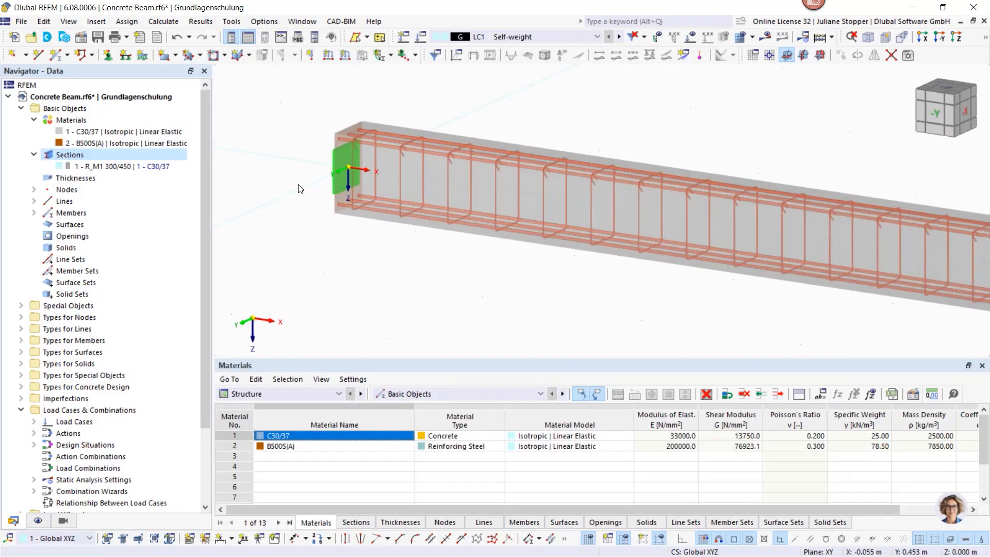
scroll(338, 152, "down", 5)
scroll(640, 222, "up", 4)
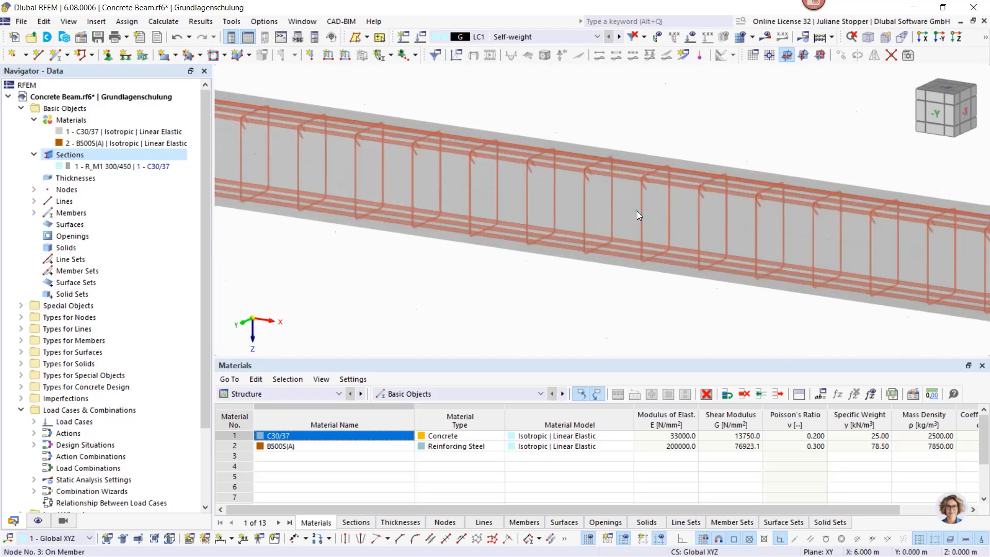
double_click(636, 211)
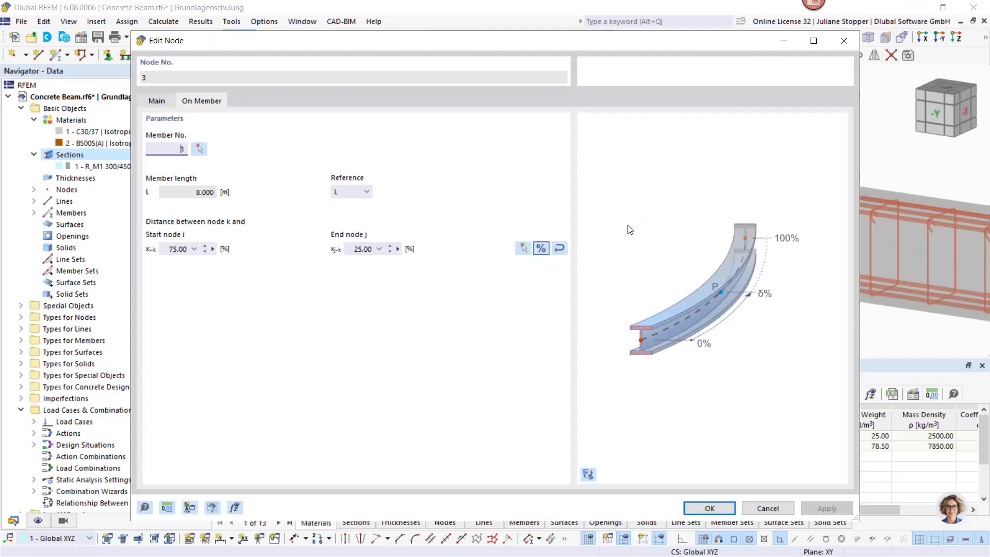
left_click(151, 100)
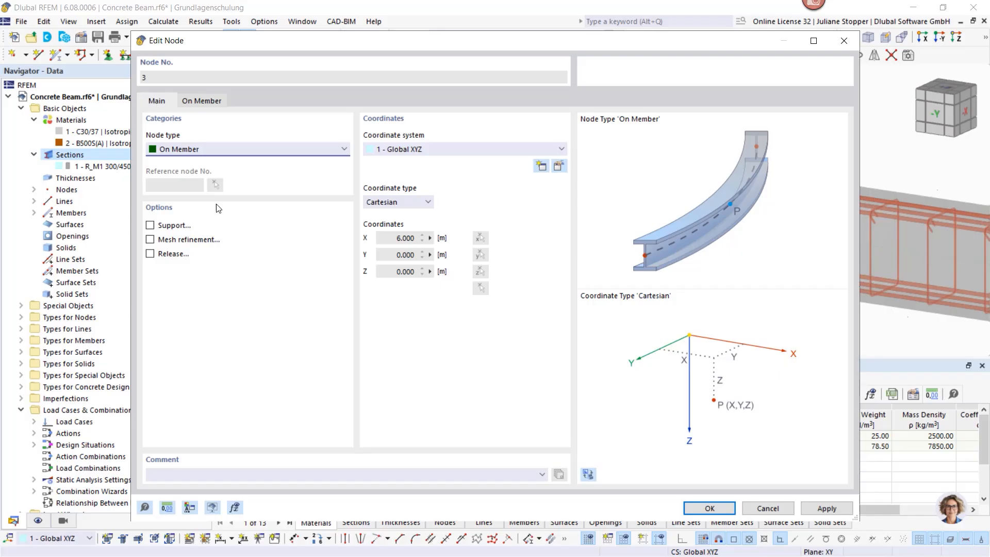
left_click(150, 227)
left_click(246, 101)
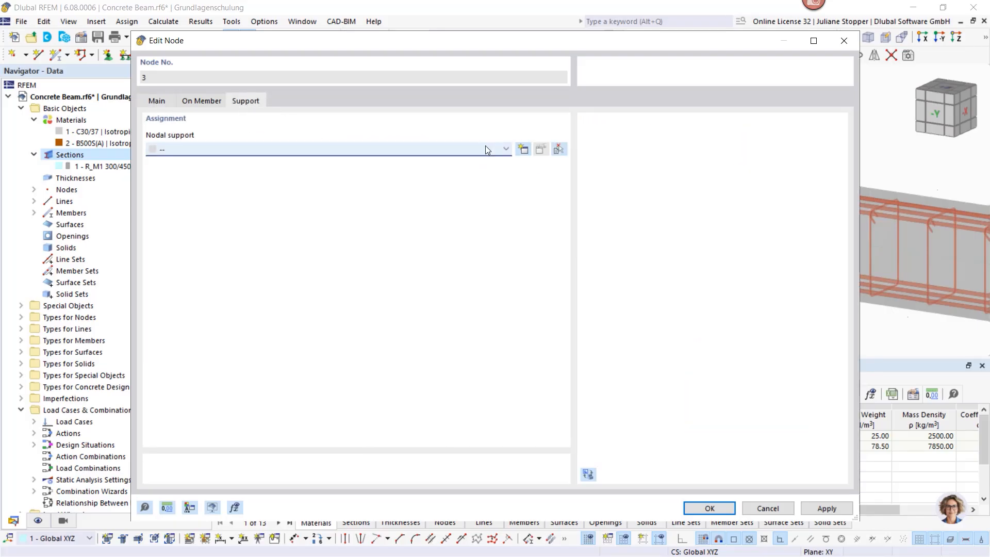
Assign a new nodal support to the intermediate node as a roller in X, with rotation about X also restrained
left_click(523, 150)
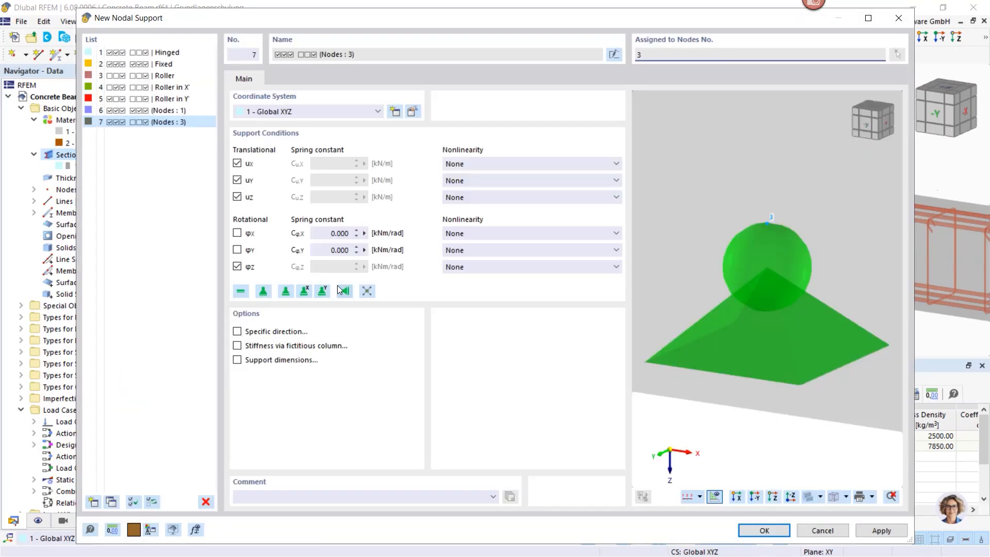
left_click(303, 292)
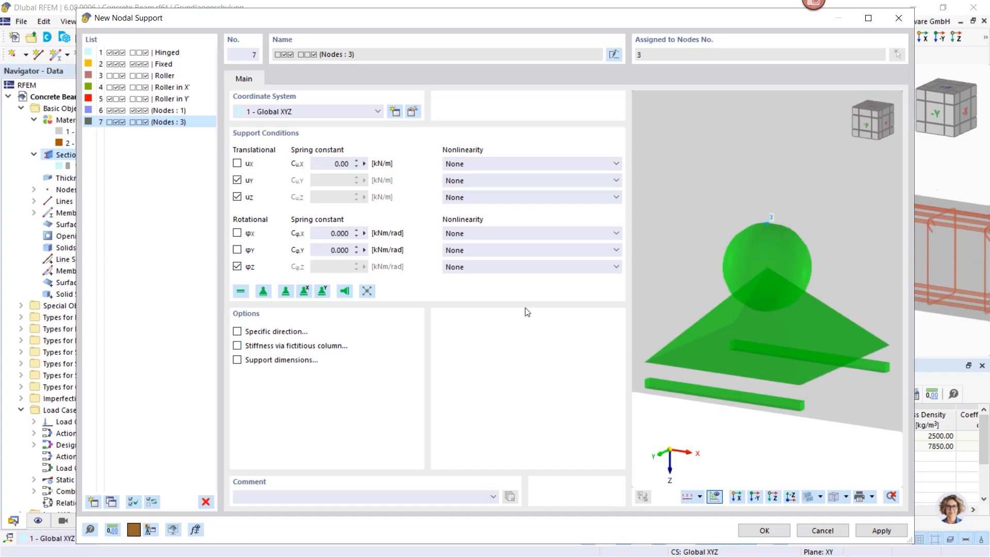
left_click(237, 235)
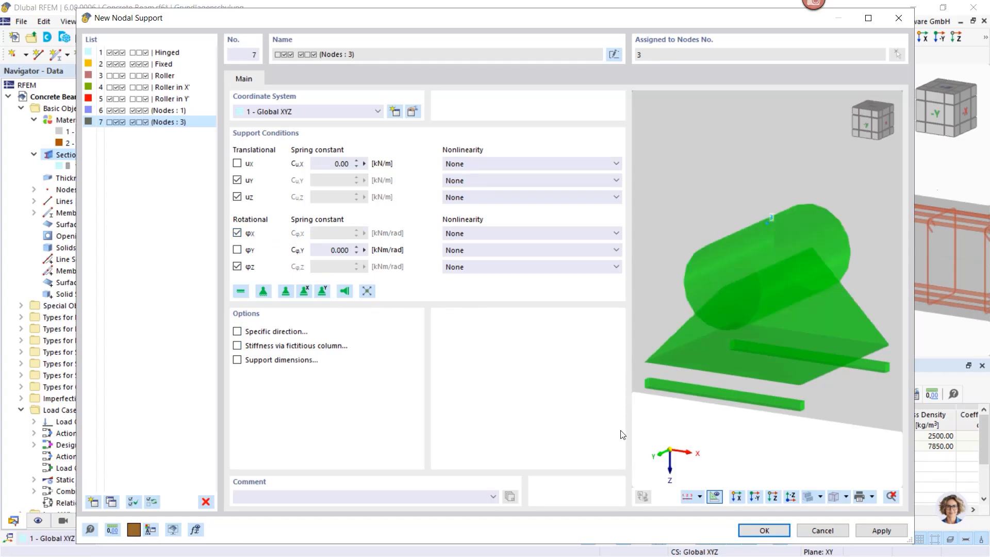
left_click(762, 531)
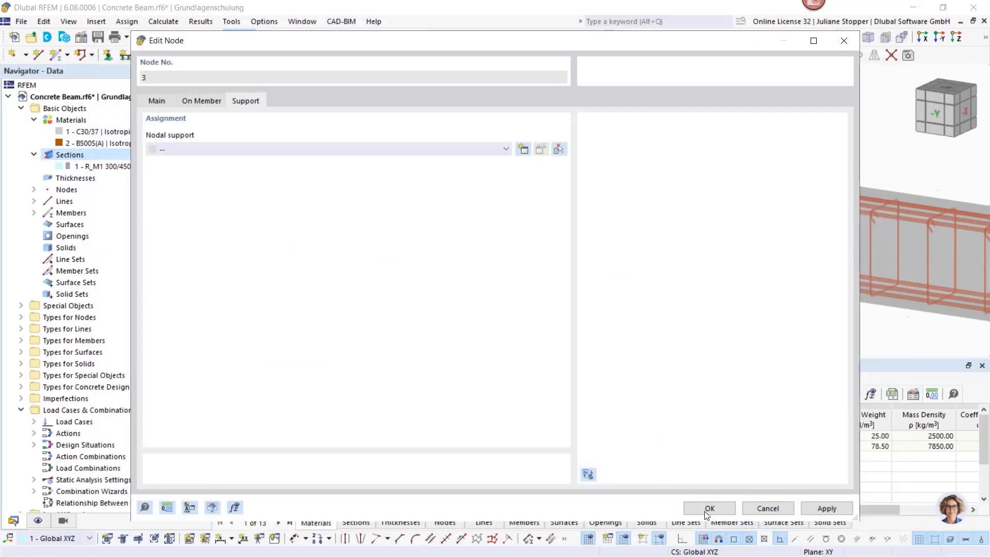
left_click(704, 510)
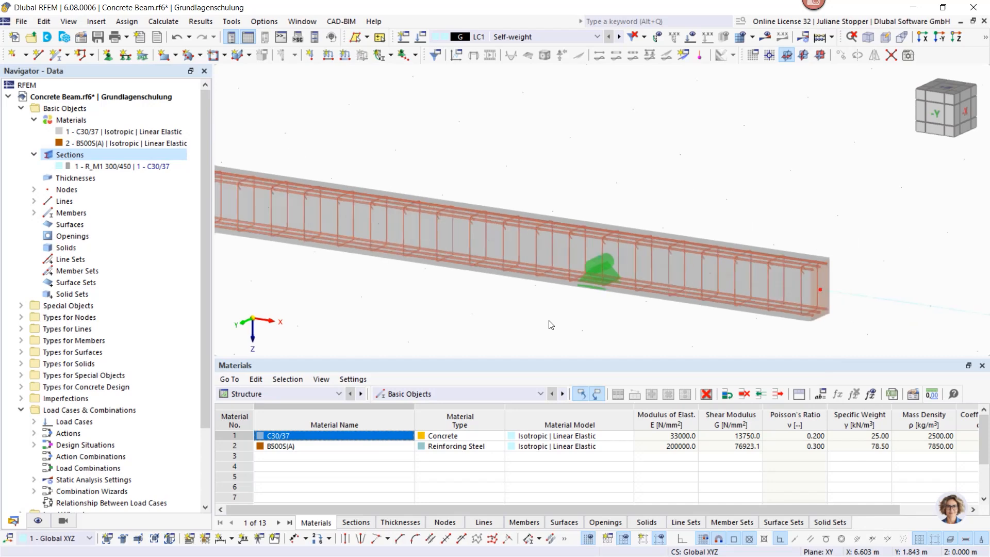
scroll(602, 261, "up", 4)
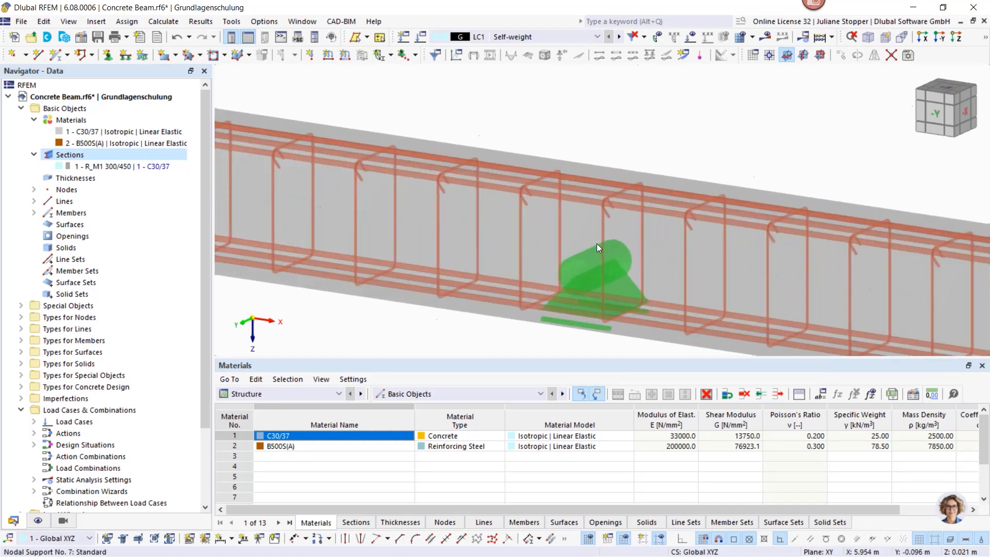
scroll(595, 248, "down", 5)
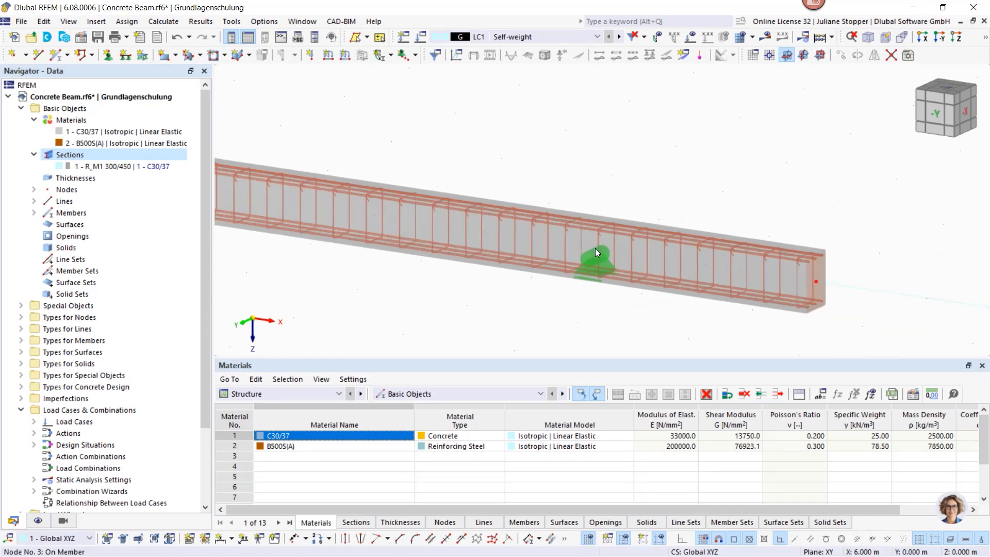
middle_click_drag(528, 268, 587, 260)
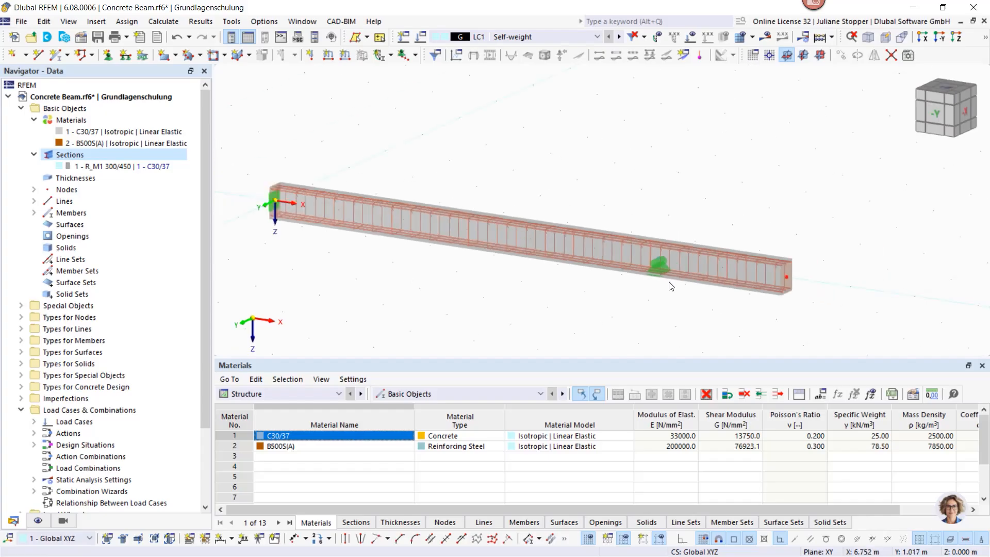
scroll(665, 287, "down", 3)
scroll(593, 299, "up", 1)
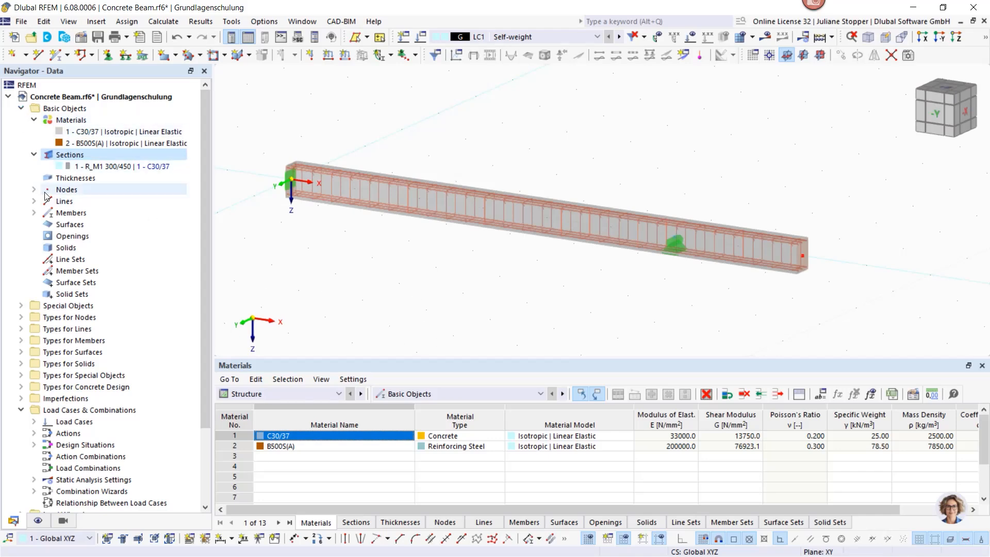
Open the load cases and combinations settings and add a permanent load case LC2 named Dead load
scroll(51, 206, "down", 3)
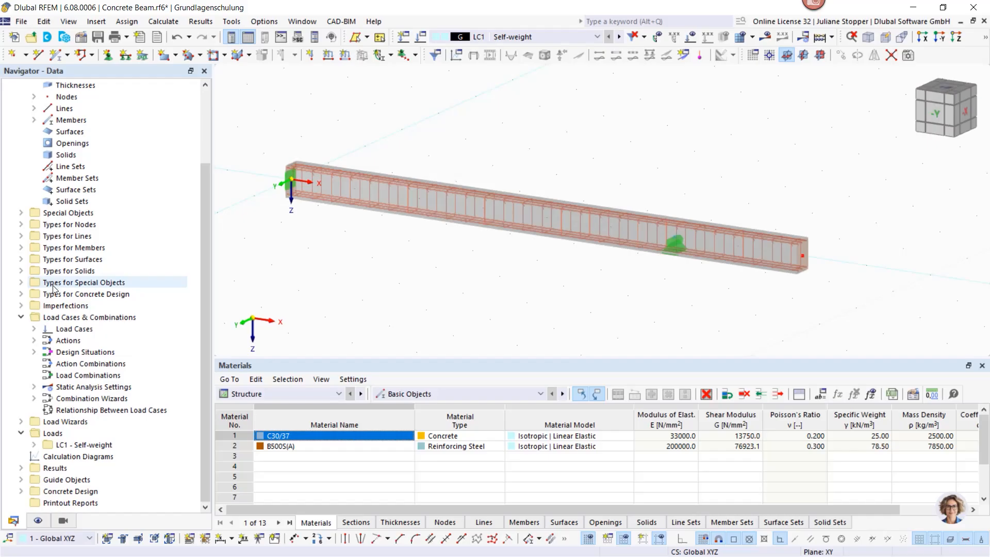
left_click(56, 317)
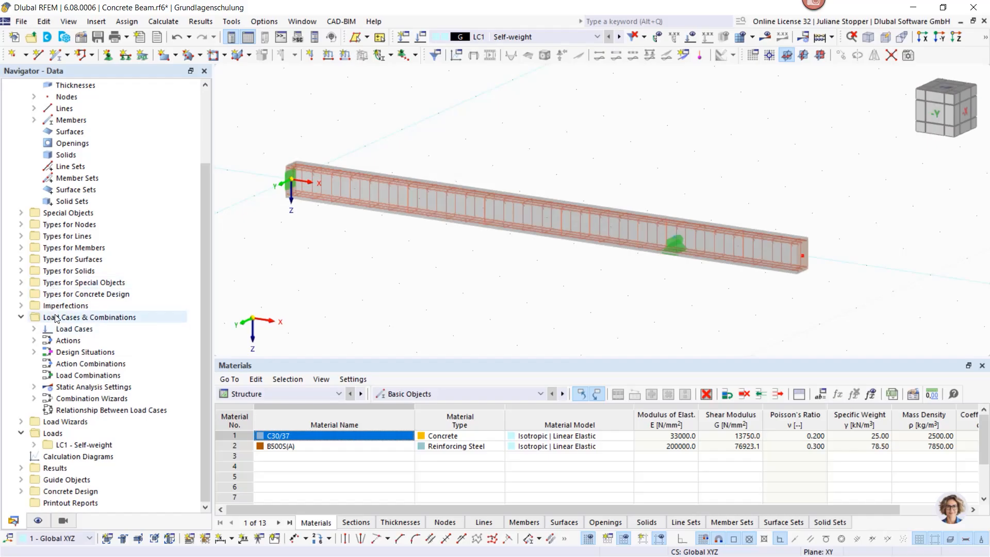
right_click(55, 315)
left_click(86, 322)
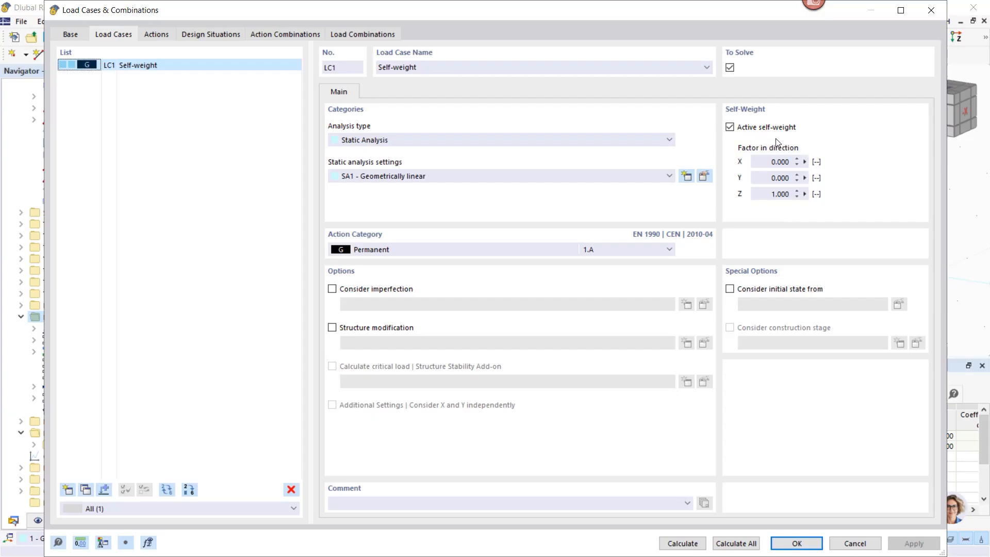
left_click(70, 490)
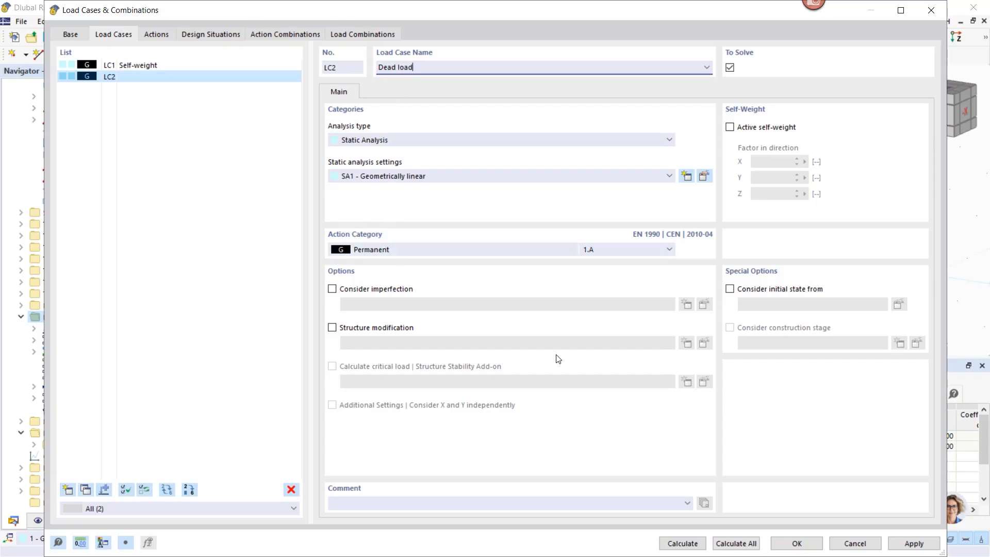
left_click(914, 543)
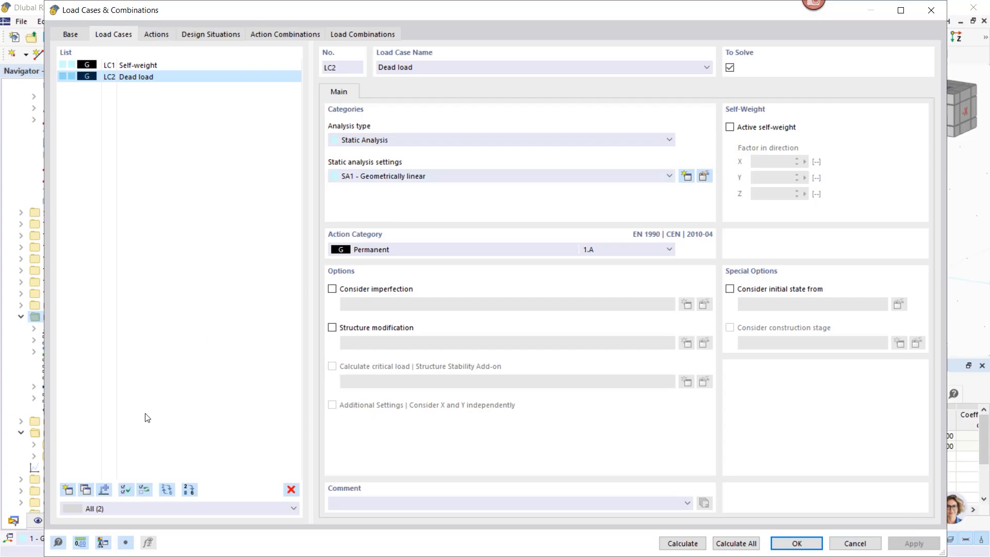
Add load case LC3 named Live load - 1 with the action category Imposed loads - category B: office areas
left_click(66, 489)
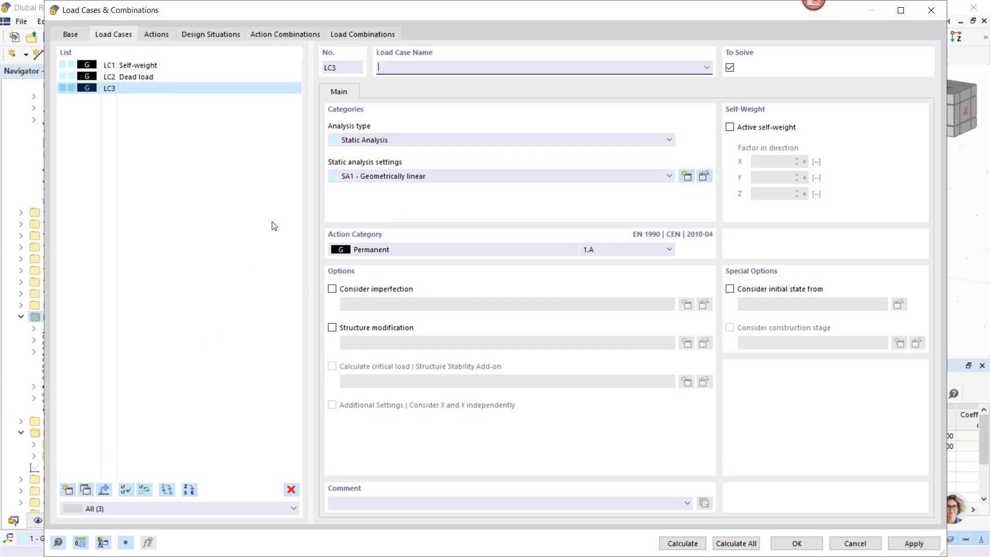
left_click(403, 252)
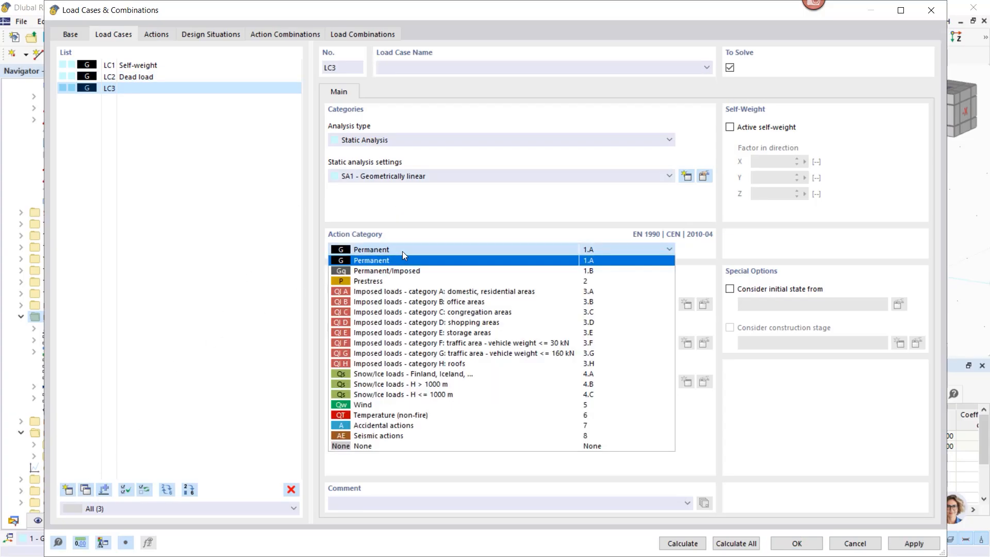
left_click(338, 301)
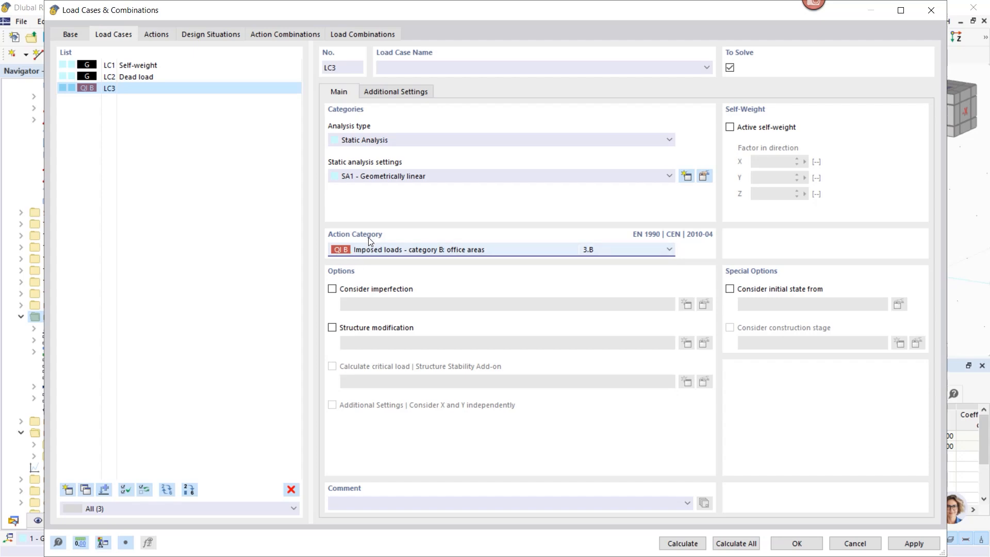
left_click(399, 70)
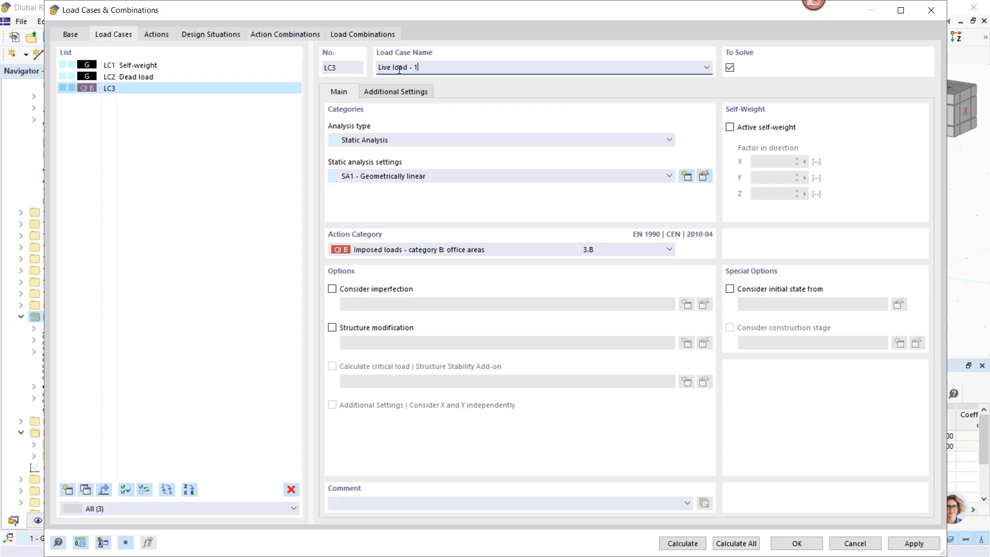
left_click(212, 211)
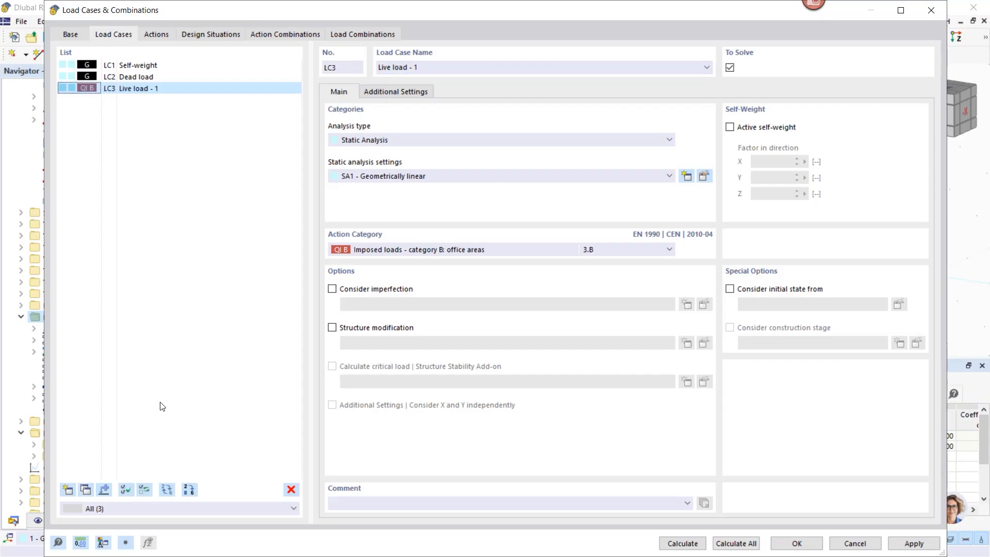
Copy the Live load - 1 load case, rename the copy Live load - 2 and apply the changes
left_click(85, 490)
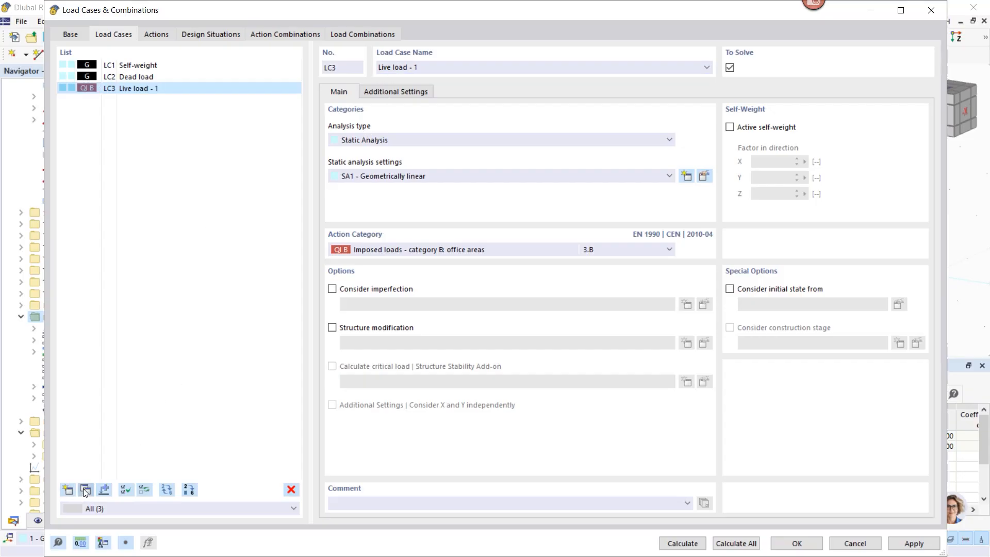
left_click(417, 65)
type("2")
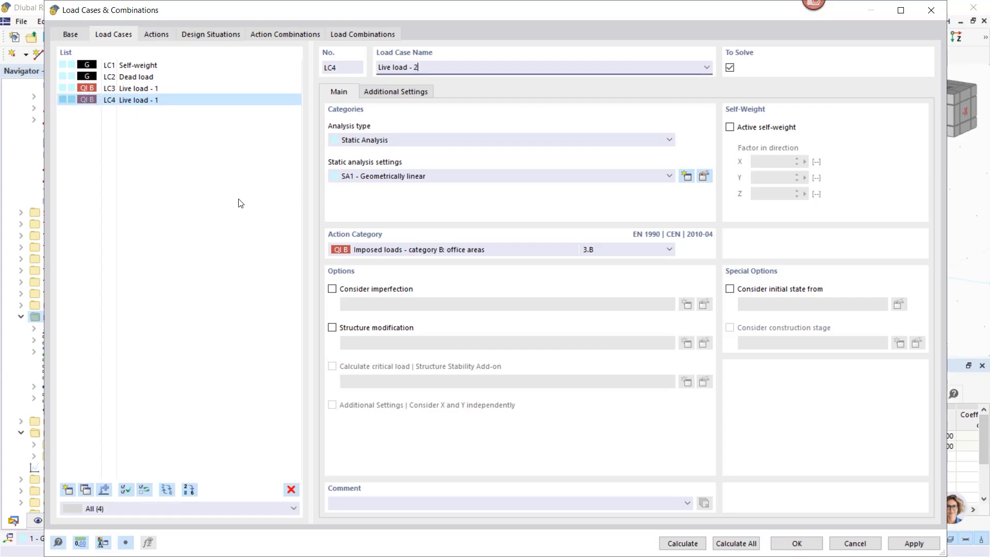
left_click(237, 201)
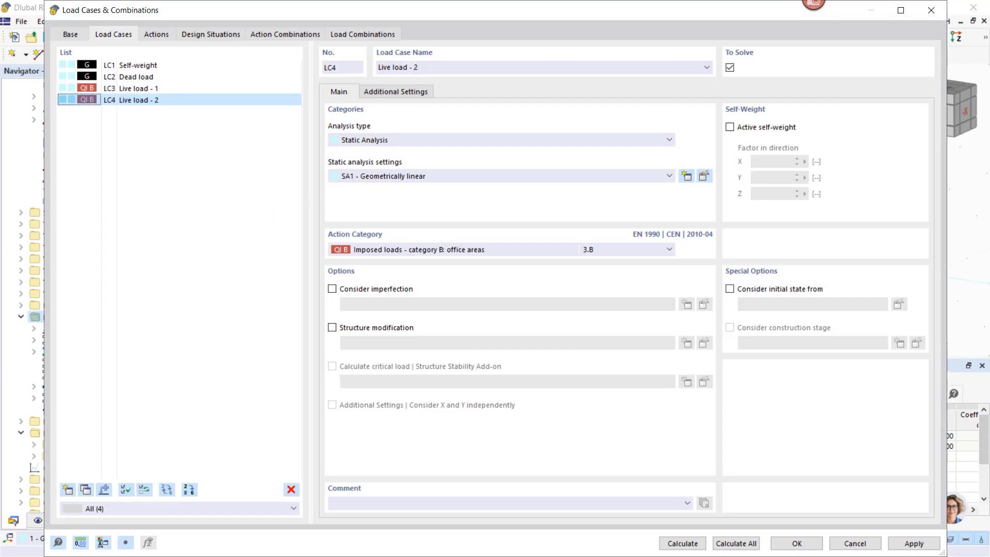
left_click(913, 543)
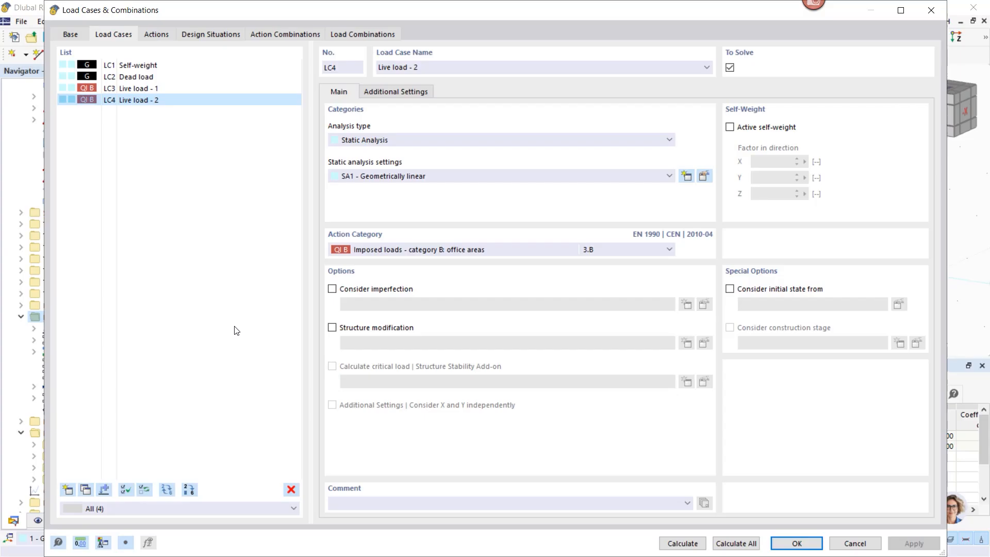
Review the actions and the ULS and SLS design situations, including the combination rule for the ULS permanent and transient situation
left_click(153, 34)
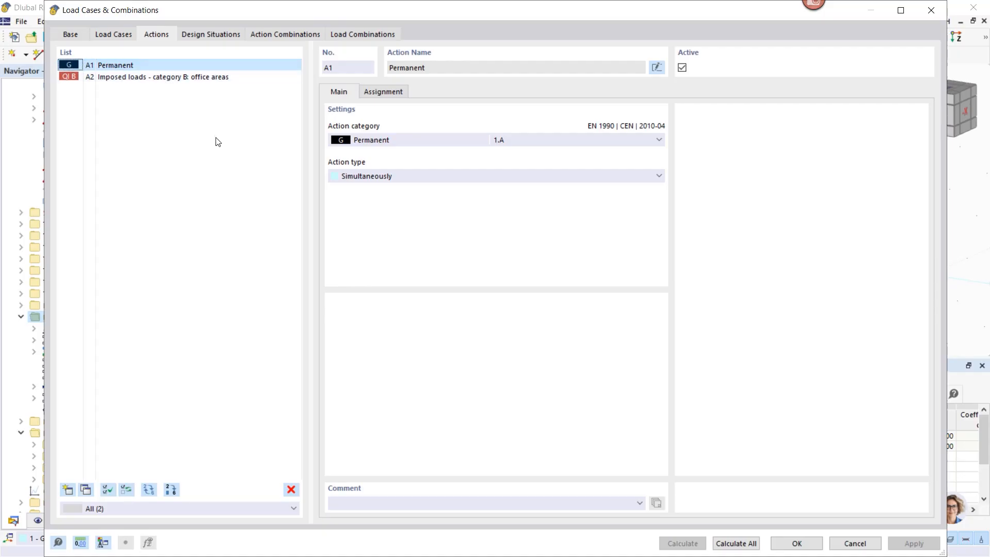
left_click(200, 36)
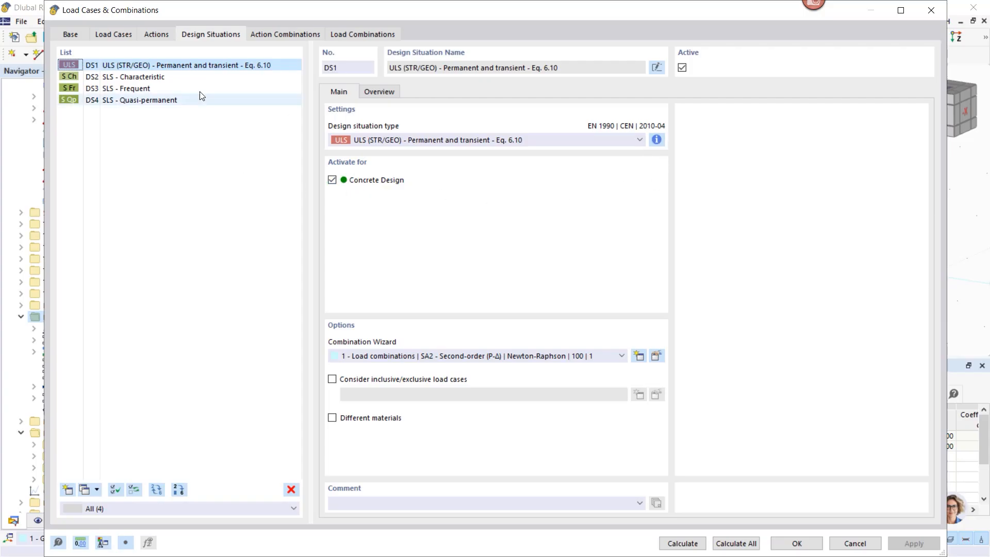
left_click(168, 77)
left_click(149, 89)
left_click(200, 64)
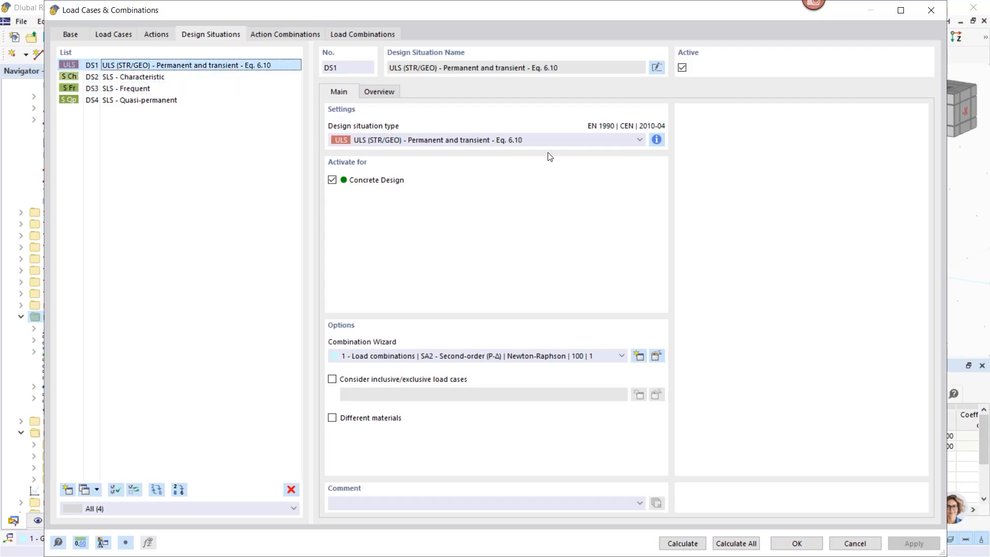
left_click(656, 140)
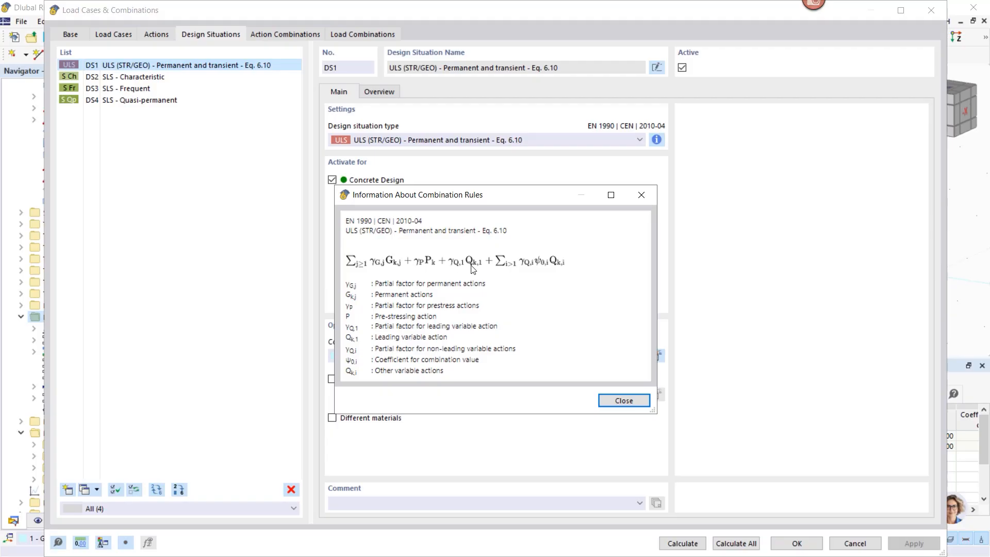
left_click(623, 401)
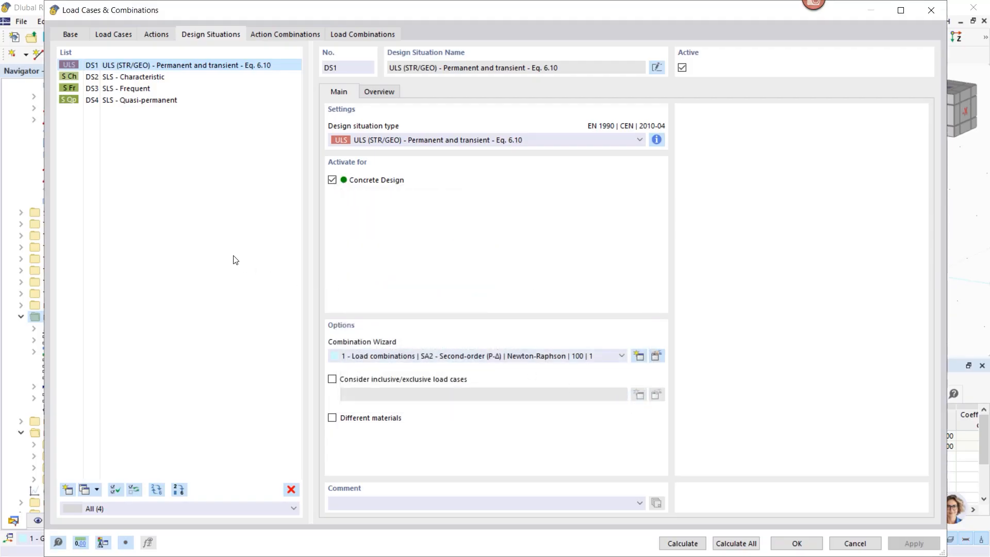
left_click(69, 86)
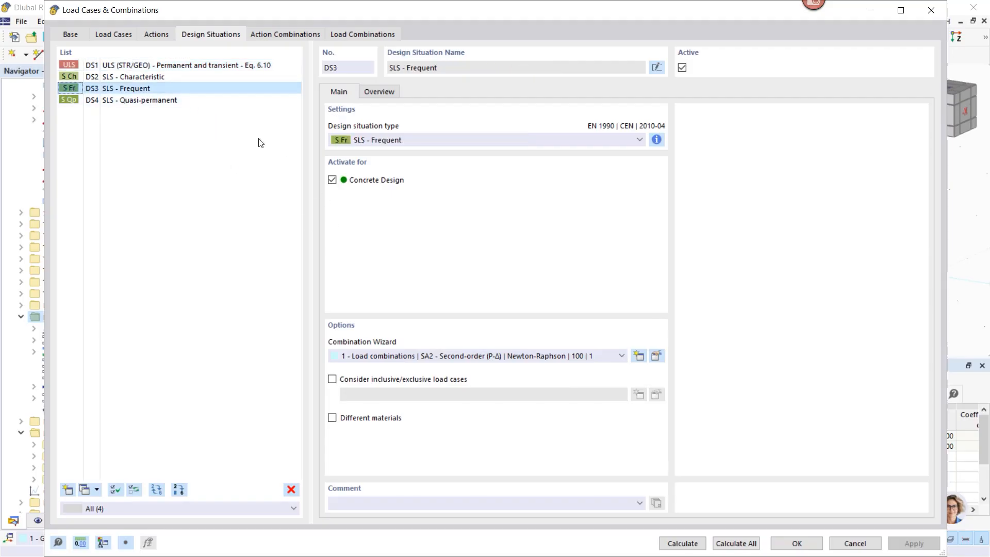
left_click(145, 77)
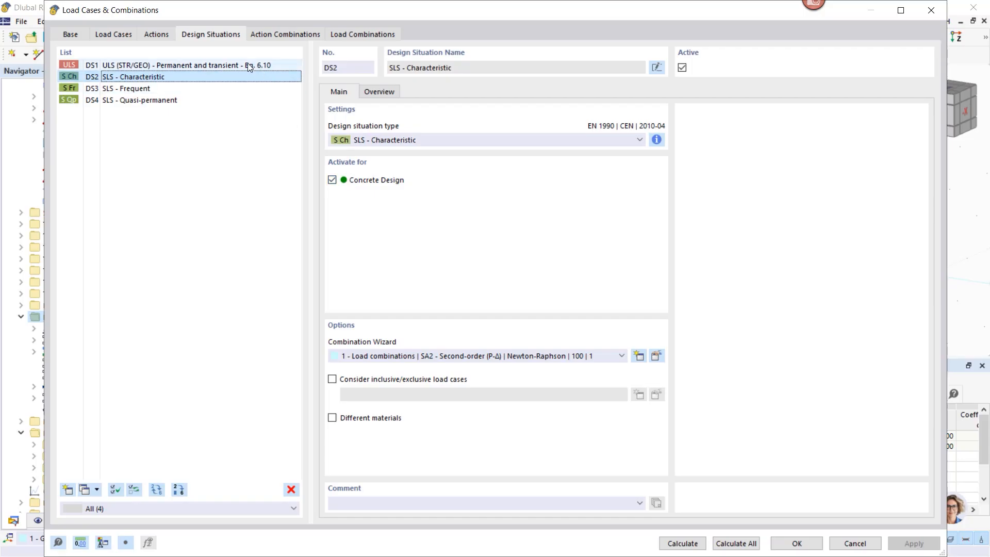
Deactivate Concrete Design for the SLS - Frequent design situation and review the generated action and load combinations
left_click(116, 89)
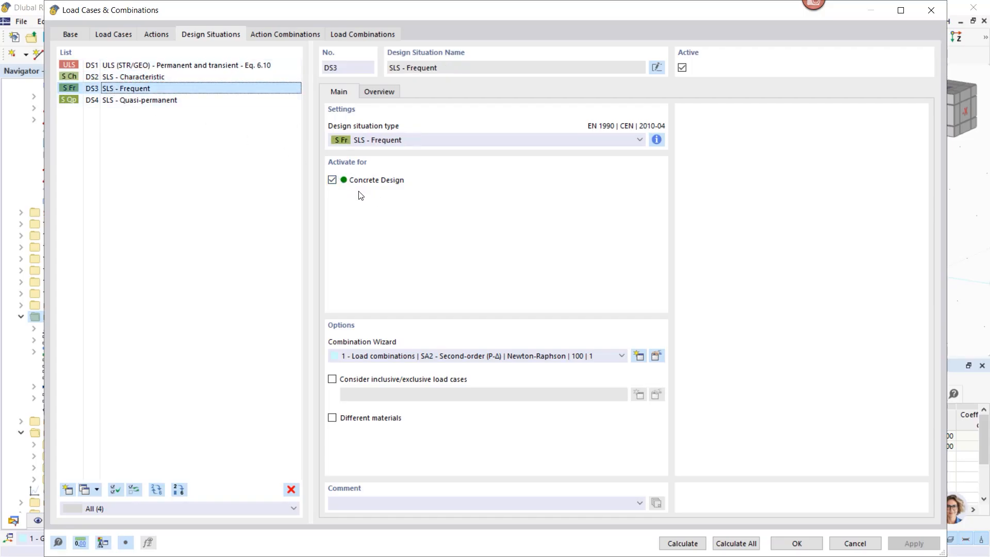
left_click(332, 181)
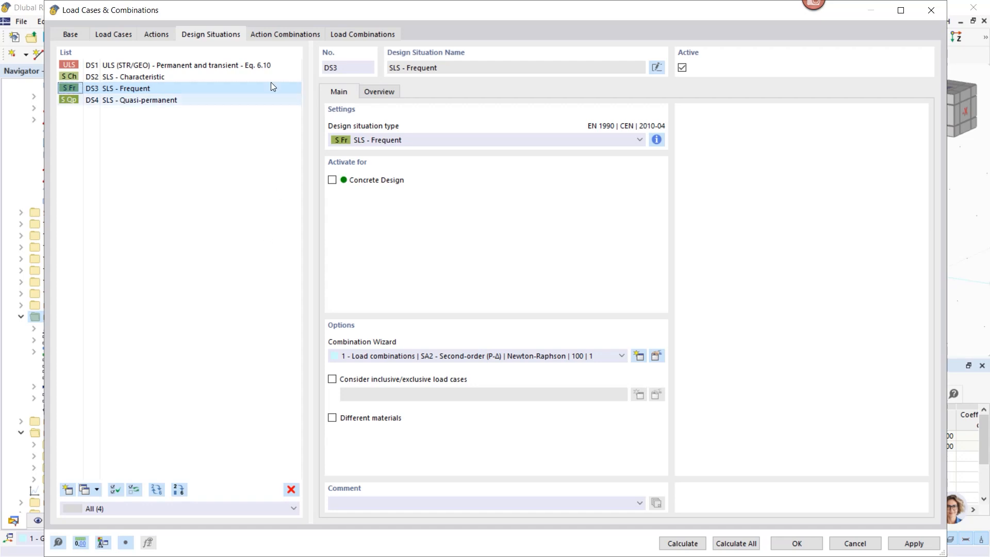
left_click(285, 33)
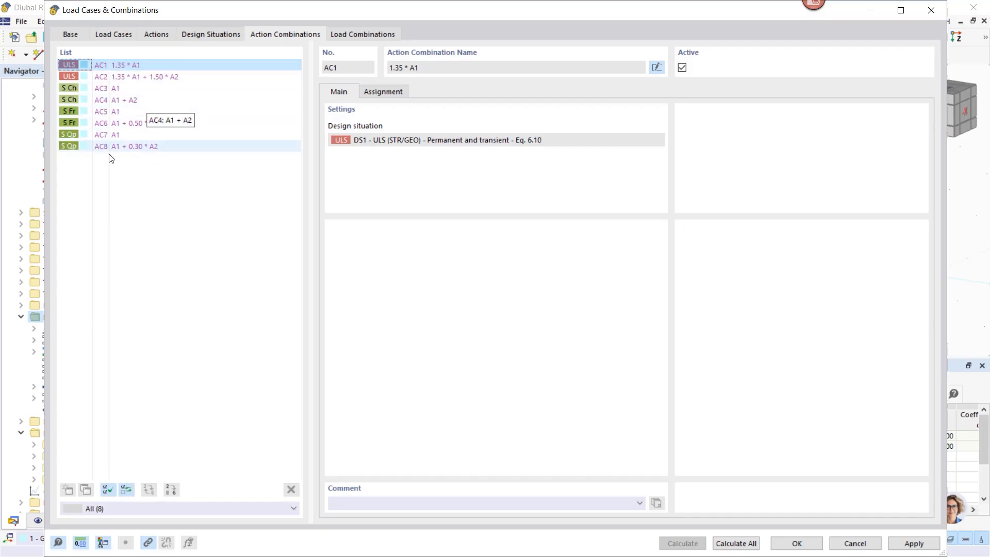
left_click(360, 34)
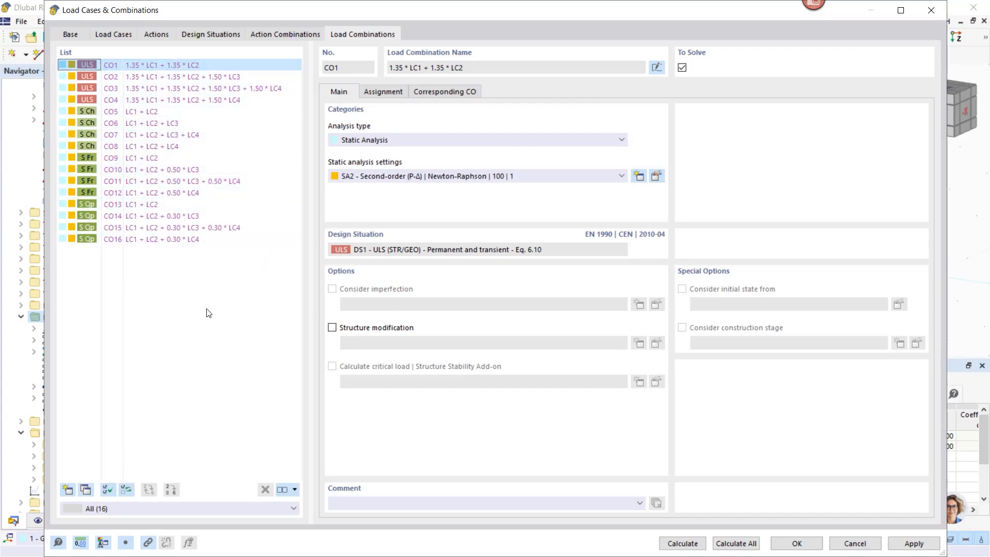
Clear the combination wizard of the SLS - Frequent design situation and reassign the 1 - Load combinations wizard
left_click(203, 35)
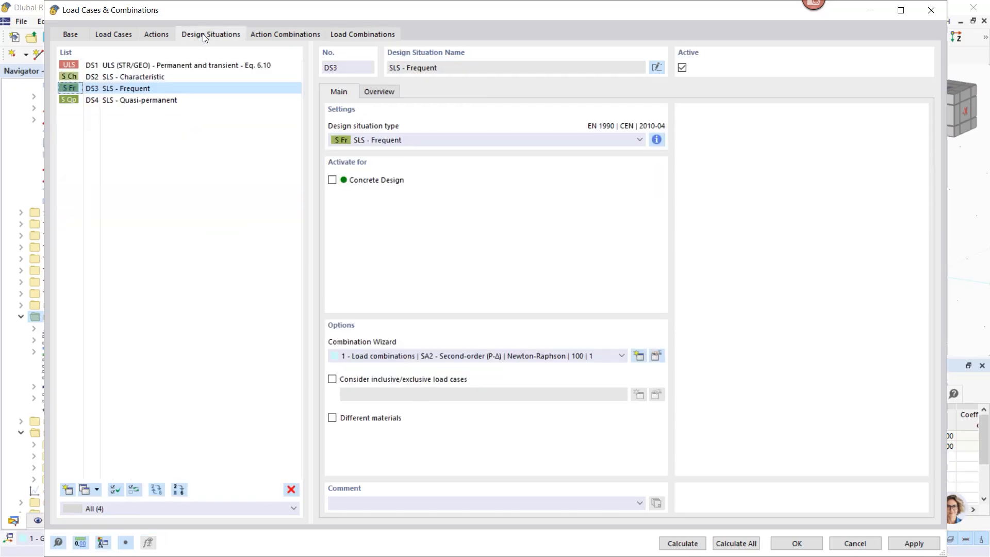
left_click(367, 359)
left_click(366, 367)
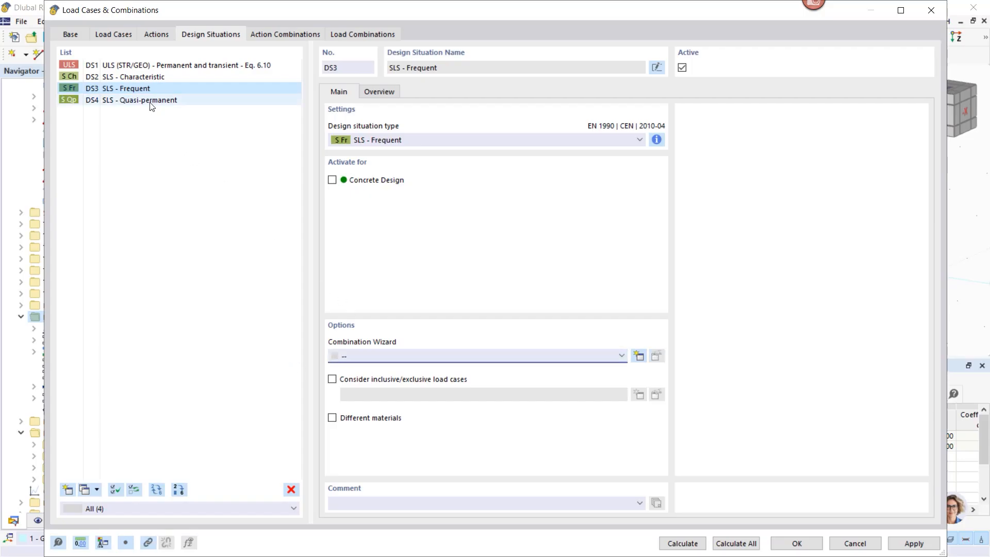
left_click(361, 353)
left_click(363, 376)
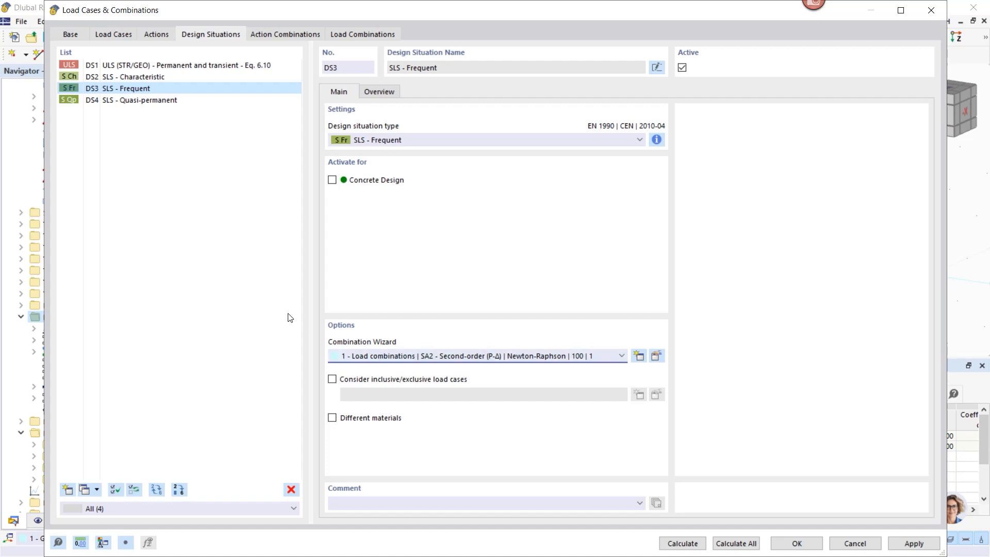
Check and accept the load combinations, and show the load types listed under the LC2 - Dead load case
left_click(338, 33)
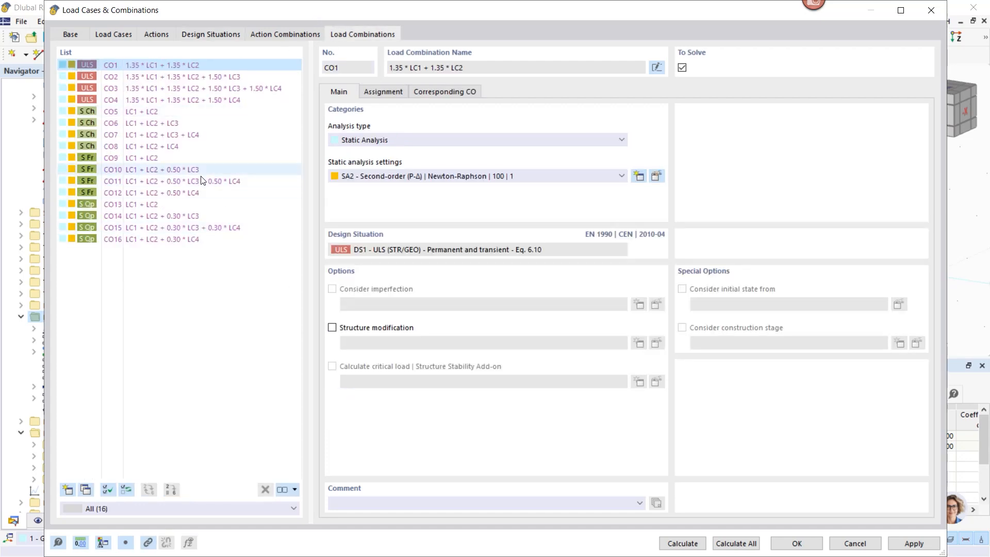
left_click(796, 544)
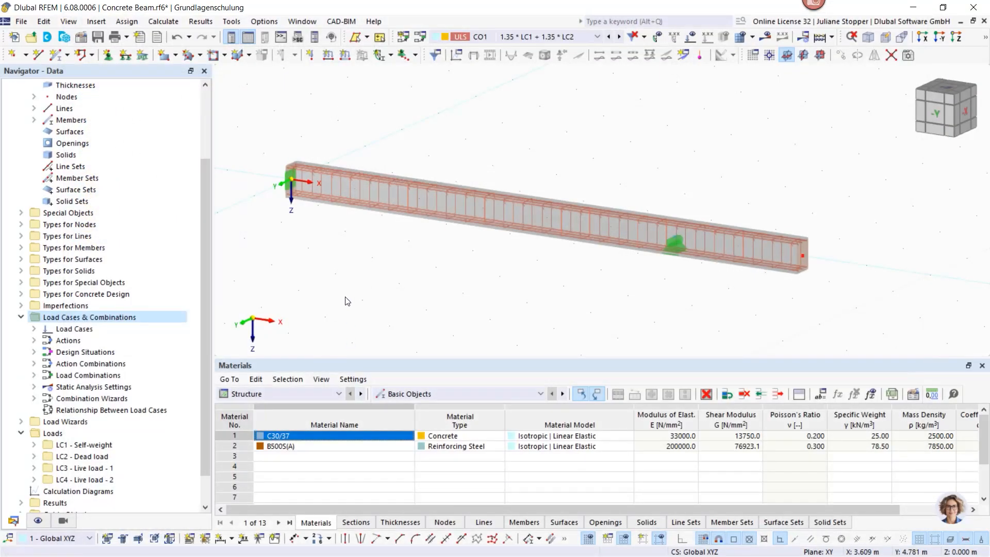
left_click(21, 318)
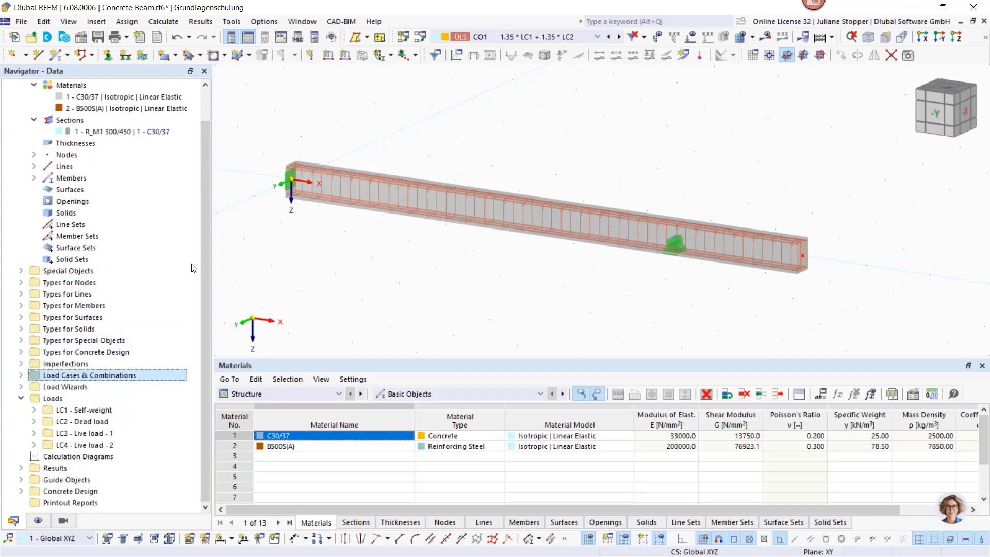
left_click(34, 410)
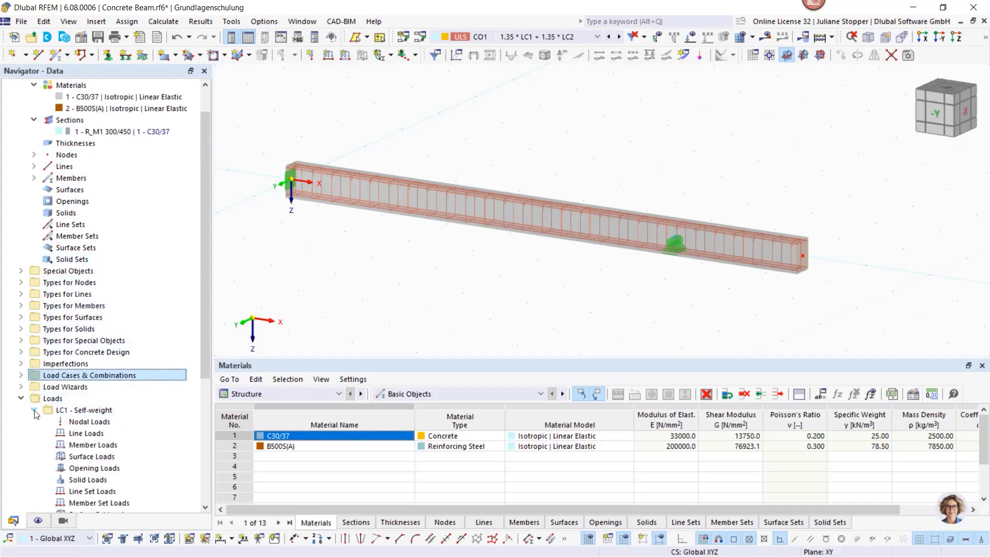
left_click_drag(205, 314, 207, 422)
left_click(34, 236)
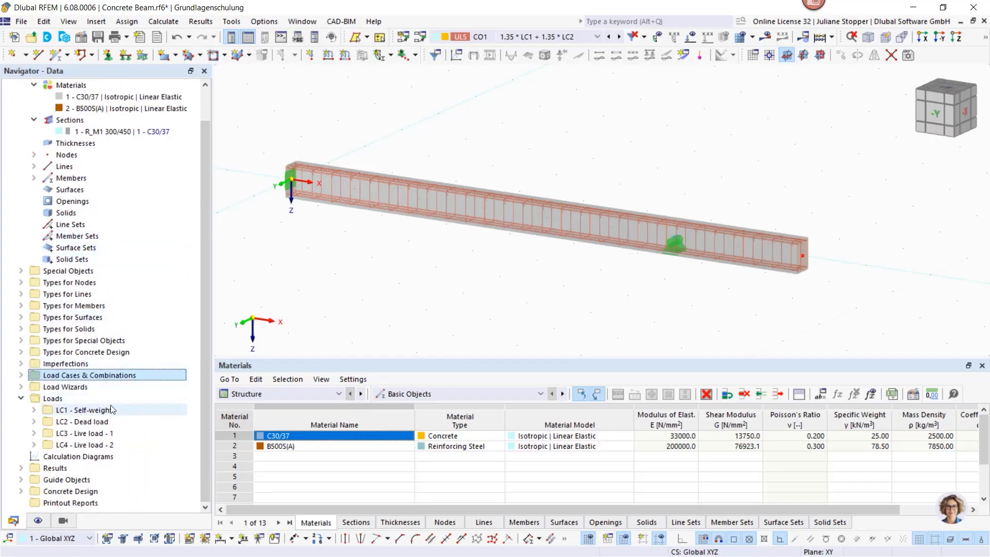
left_click(34, 421)
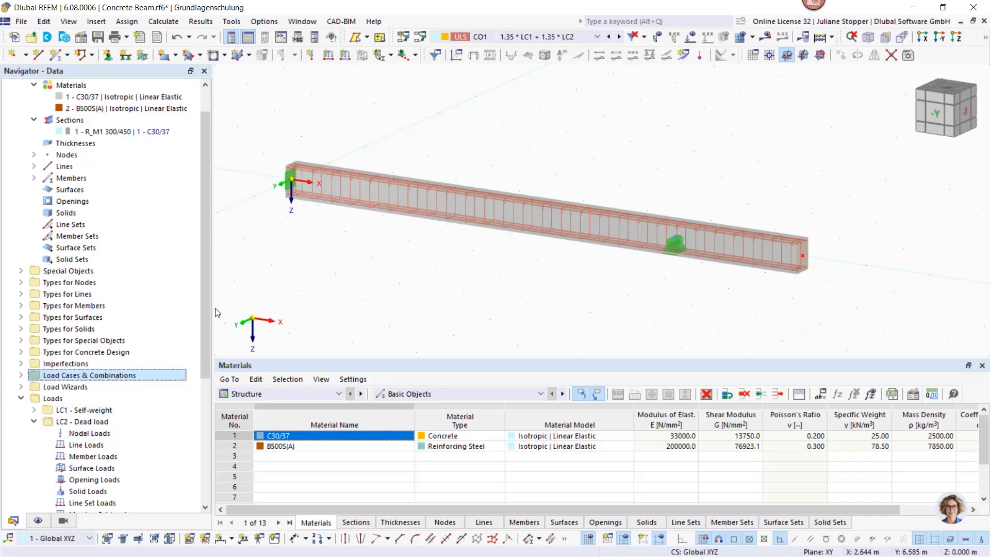
left_click_drag(207, 320, 206, 372)
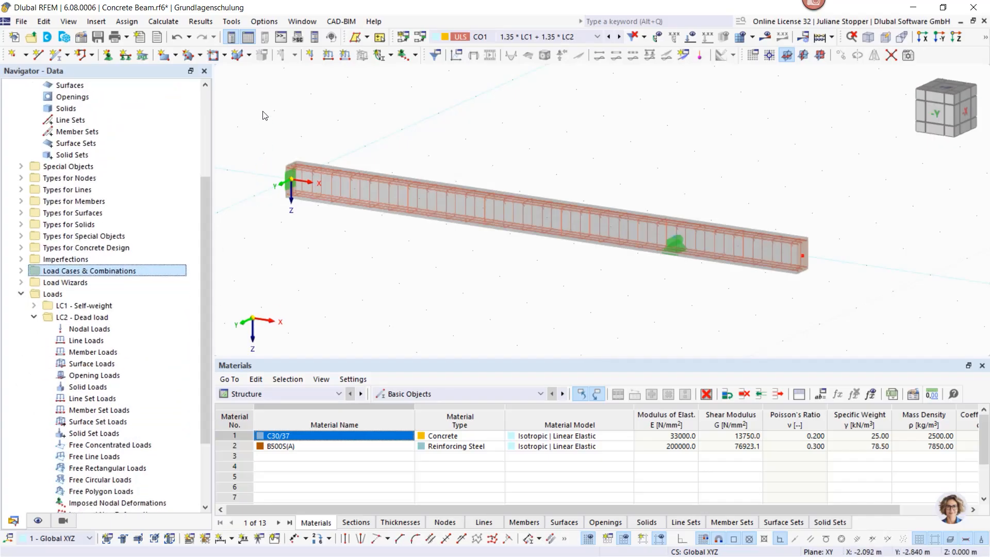
Start a new member load in load case LC2 - Dead load and assign it to the beam, member 1
left_click(345, 56)
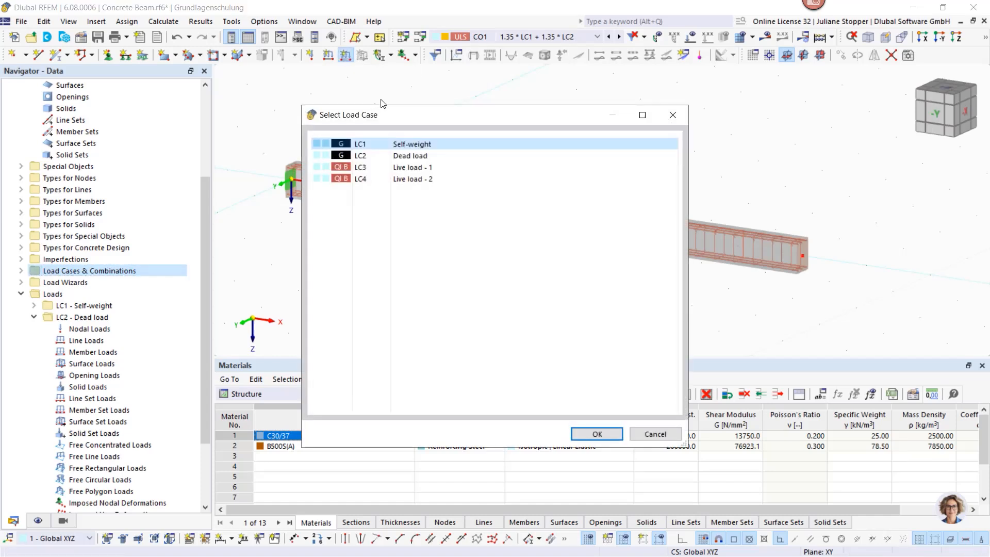
left_click(406, 156)
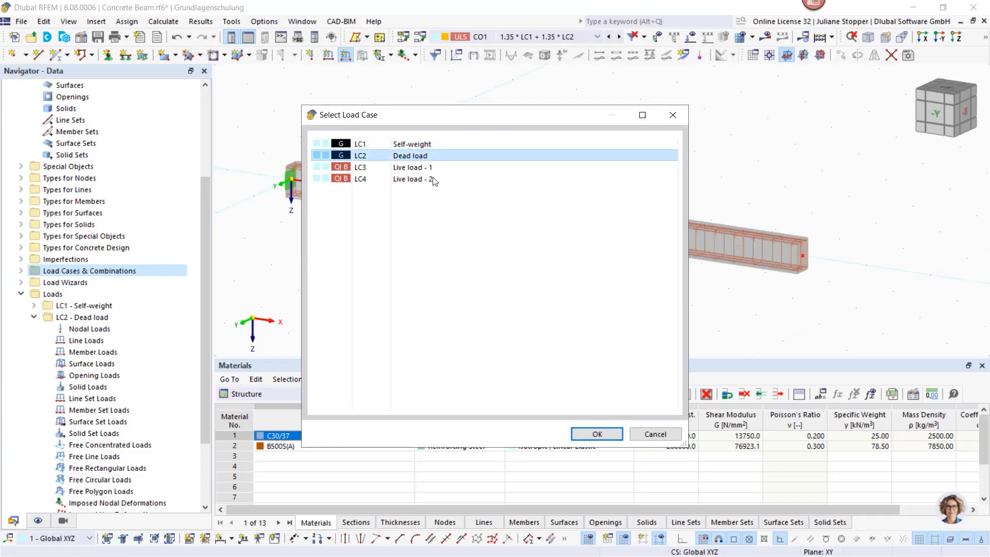
left_click(593, 433)
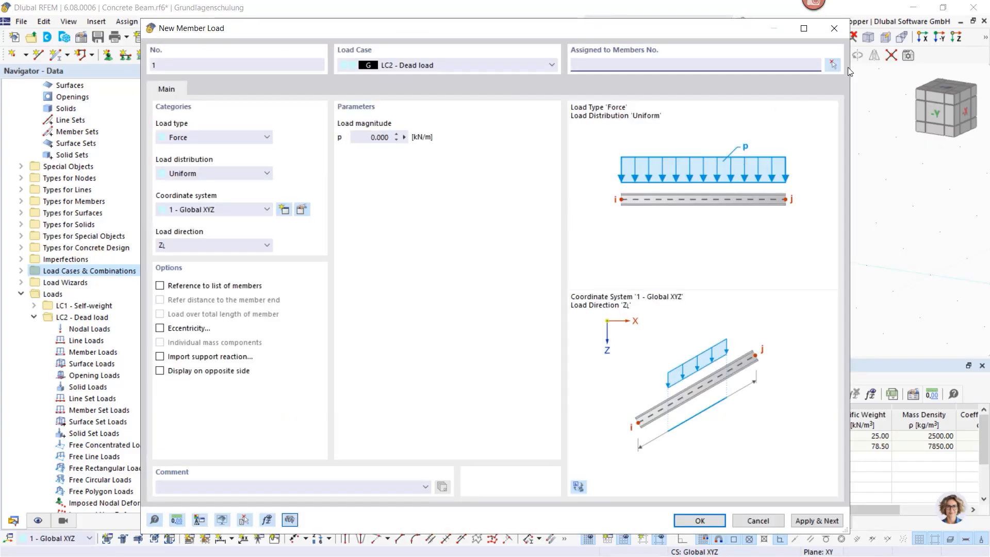
left_click(833, 64)
left_click(442, 205)
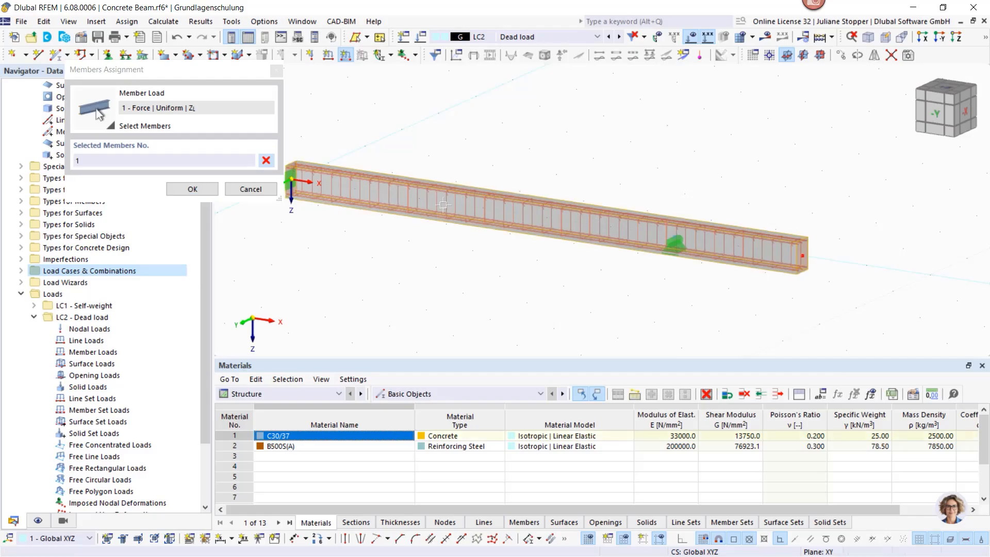
left_click(193, 188)
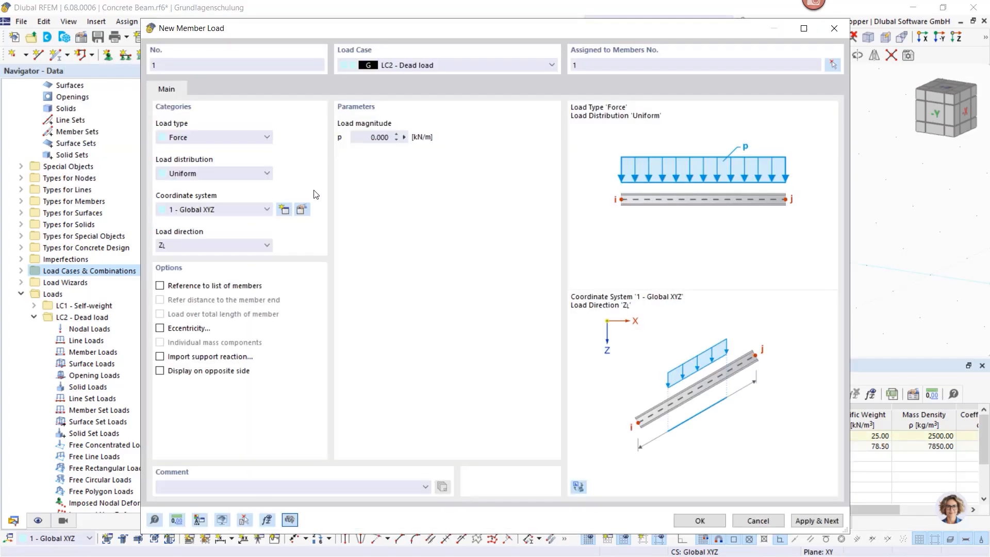
Apply the uniform dead load with a magnitude of 1.5 kN/m, acting globally in Z on true length
double_click(365, 141)
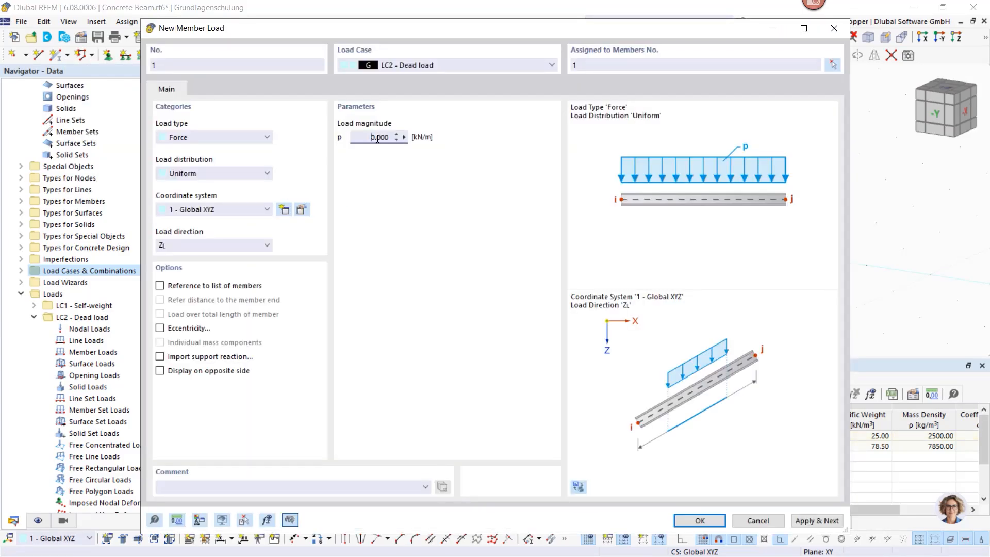
type("1.5")
left_click(206, 250)
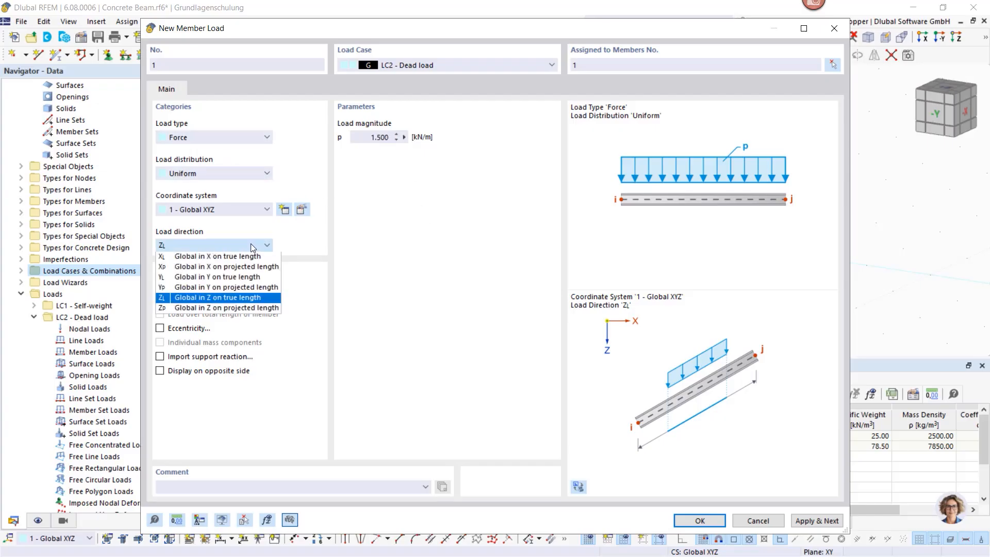
left_click(218, 244)
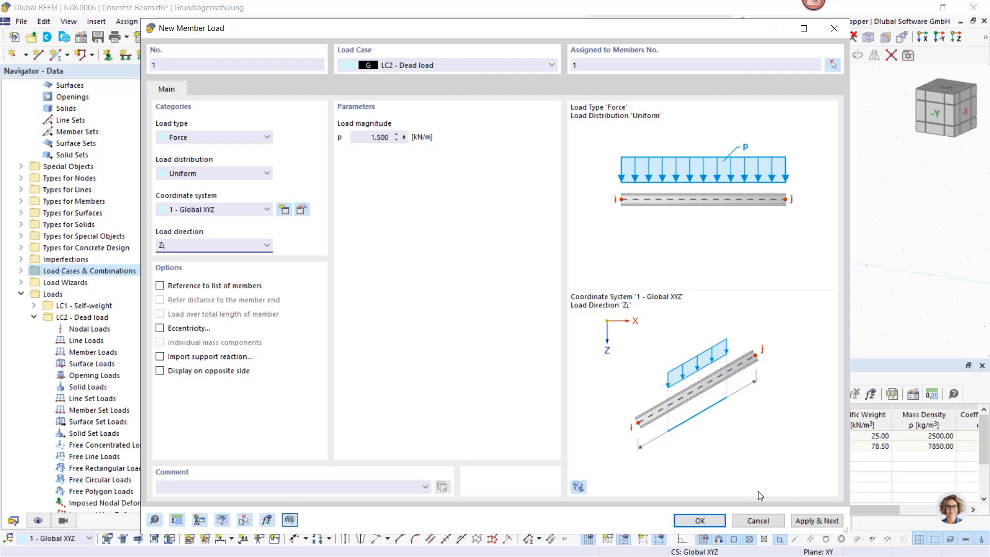
left_click(821, 524)
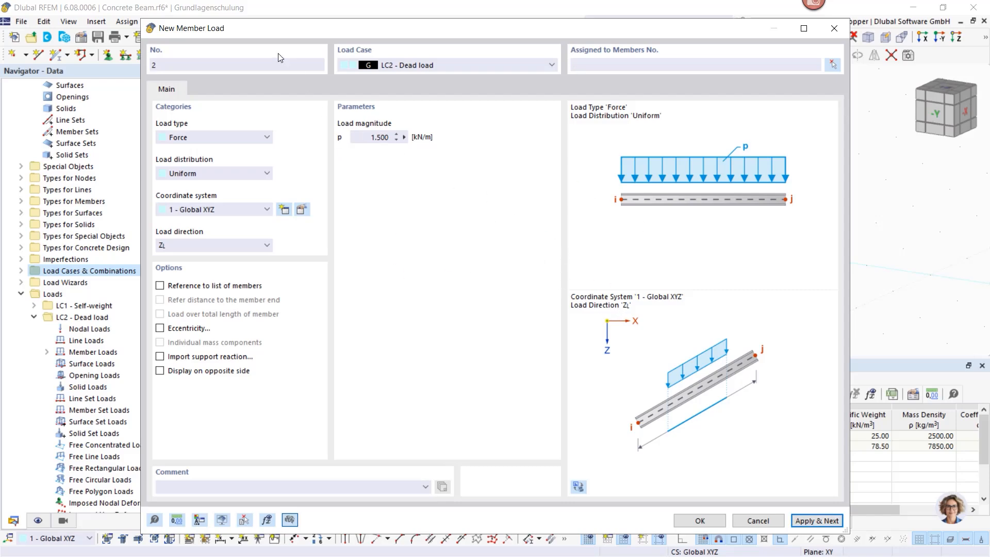
left_click_drag(330, 35, 412, 243)
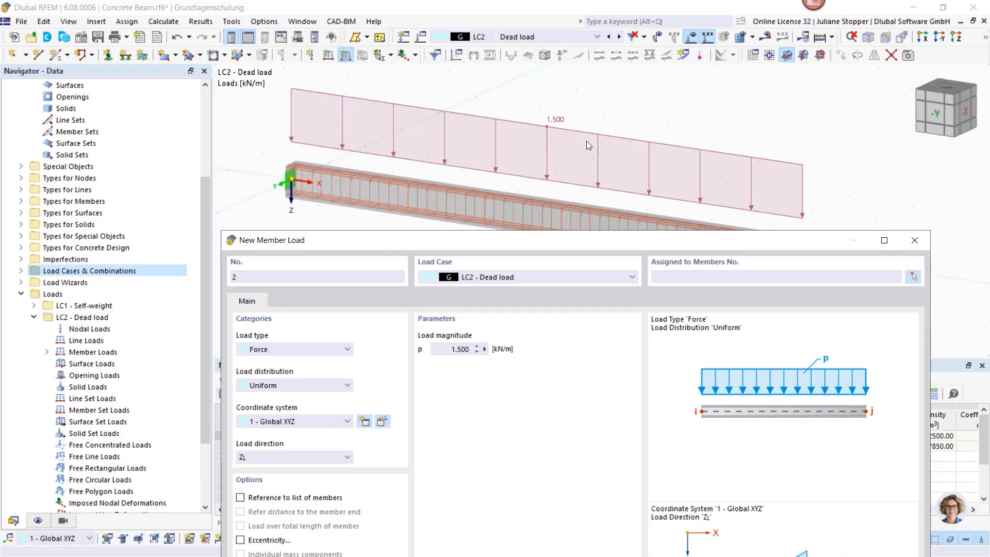
Set the next member load to load case LC3 - Live load - 1 and assign it to member 1
left_click_drag(527, 244, 514, 95)
left_click(524, 100)
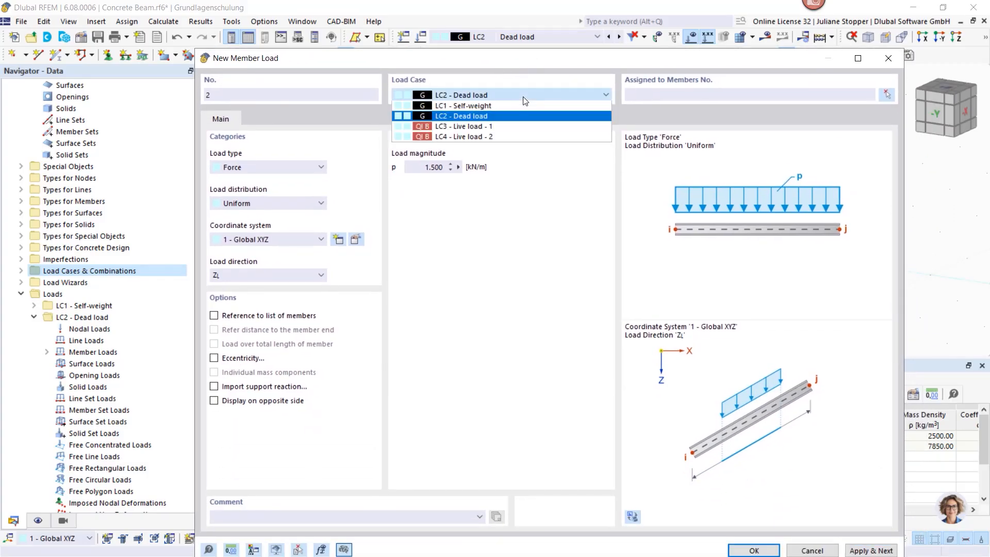
left_click(498, 126)
left_click_drag(541, 59, 533, 40)
left_click(637, 75)
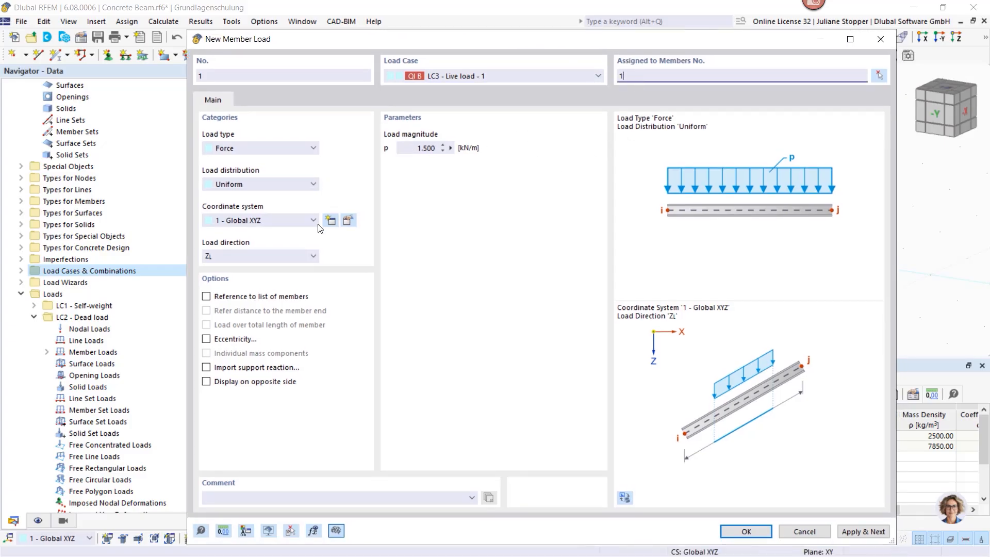
Change the Live load - 1 distribution to trapezoidal with magnitudes p1 and p2 of 20 kN/m each
left_click(272, 185)
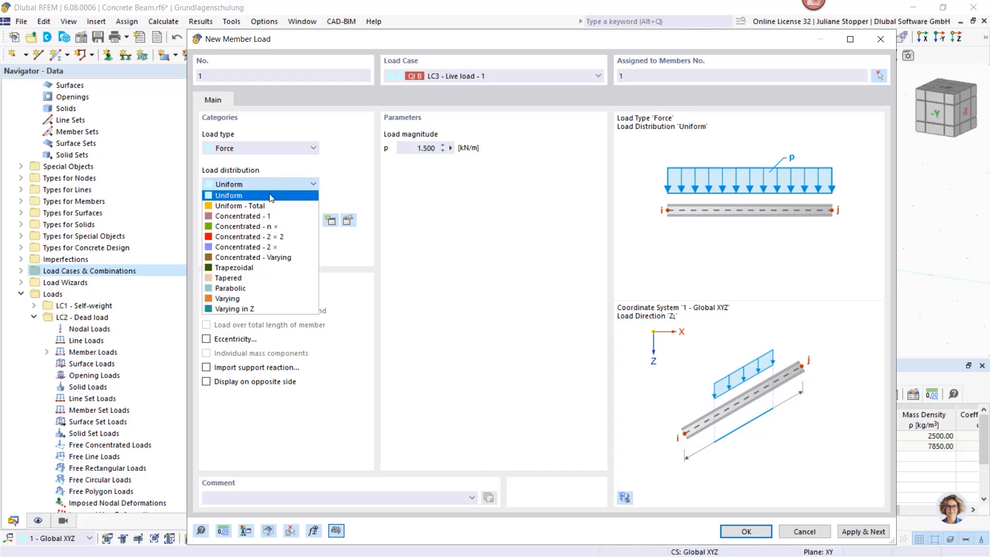
left_click(249, 269)
left_click_drag(412, 147, 453, 149)
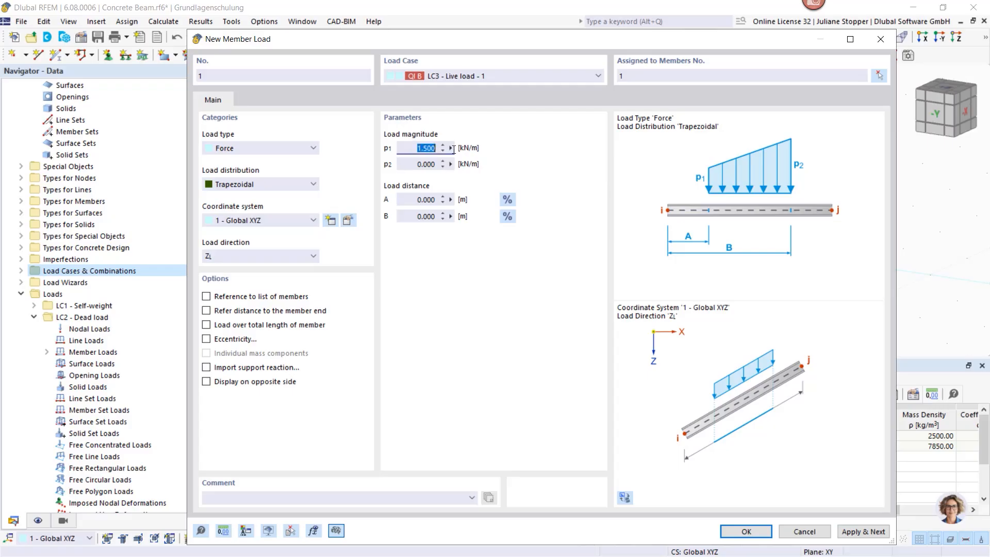
type("20")
left_click(423, 164)
type("20")
left_click(407, 146)
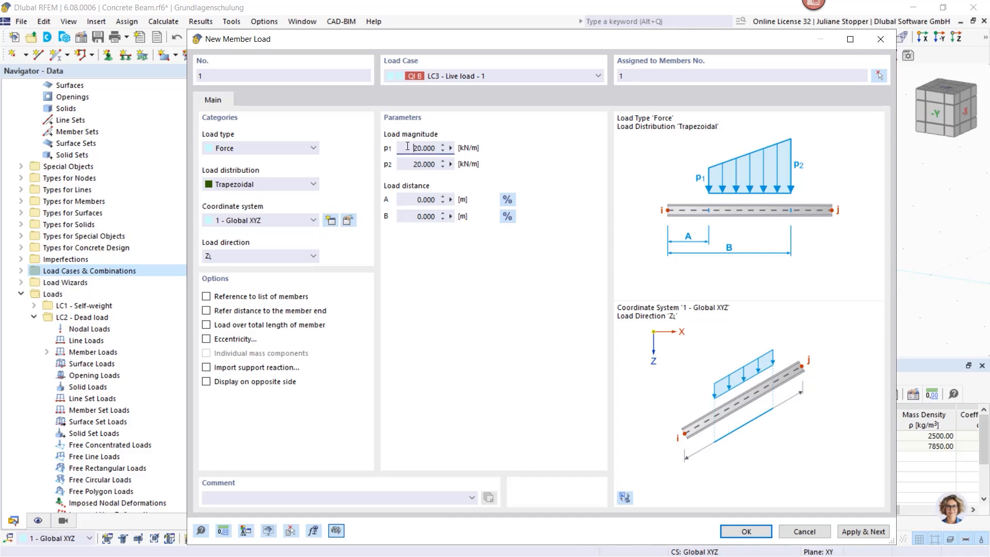
Set load distance B to 6 m for the Live load - 1 member load and apply it to the beam
left_click(407, 199)
left_click_drag(412, 218, 438, 219)
type("6")
left_click(870, 533)
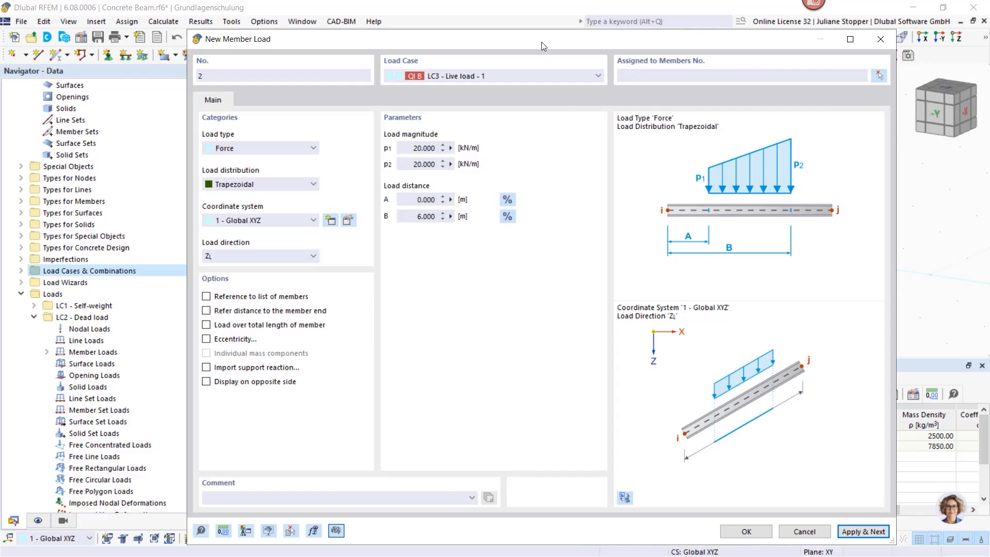
left_click_drag(541, 42, 577, 295)
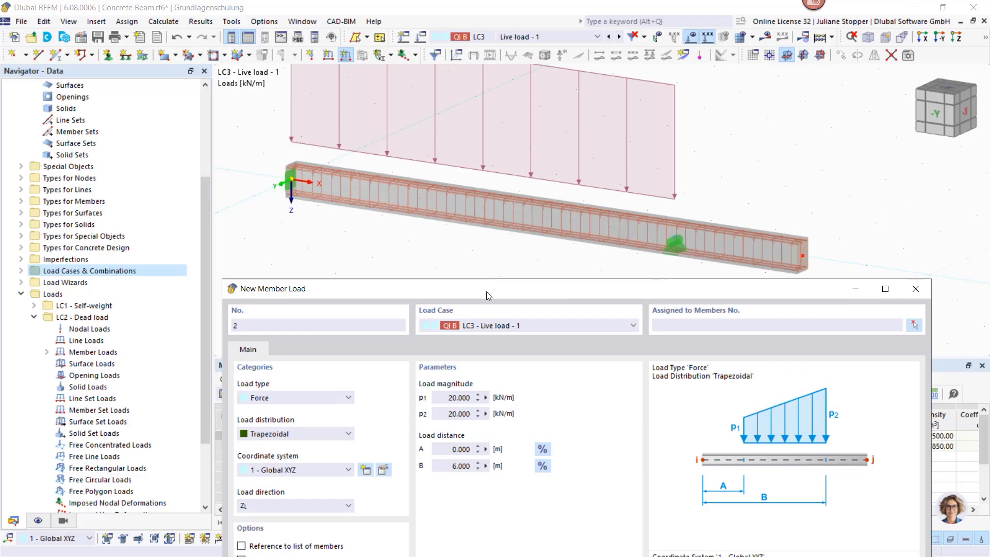
Set the next trapezoidal member load to load case LC4 - Live load - 2 and assign it to member 1
left_click_drag(486, 291, 481, 65)
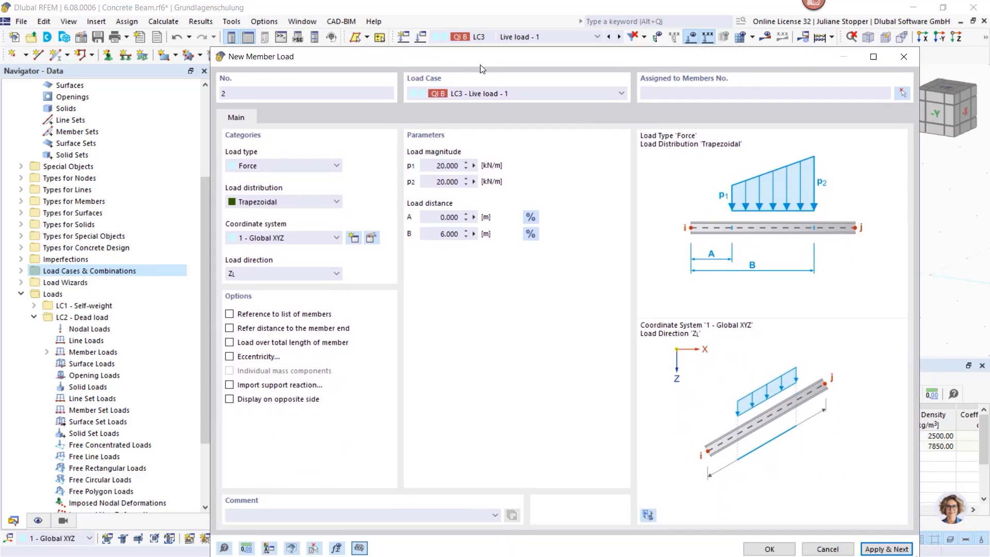
left_click(528, 93)
left_click(487, 136)
left_click(666, 94)
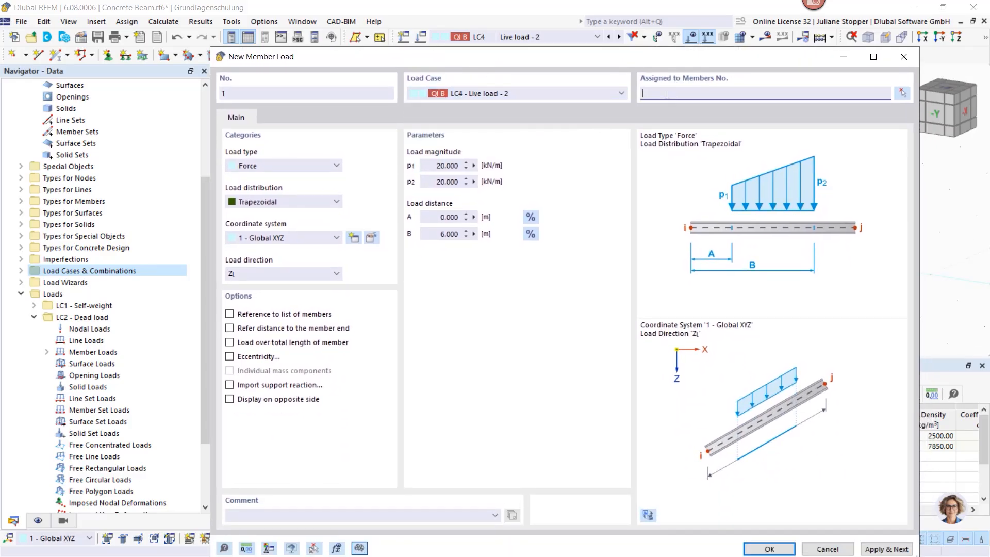
Set load distances A to 6 m and B to 8 m for the Live load - 2 member load and apply it
left_click(435, 220)
type("6")
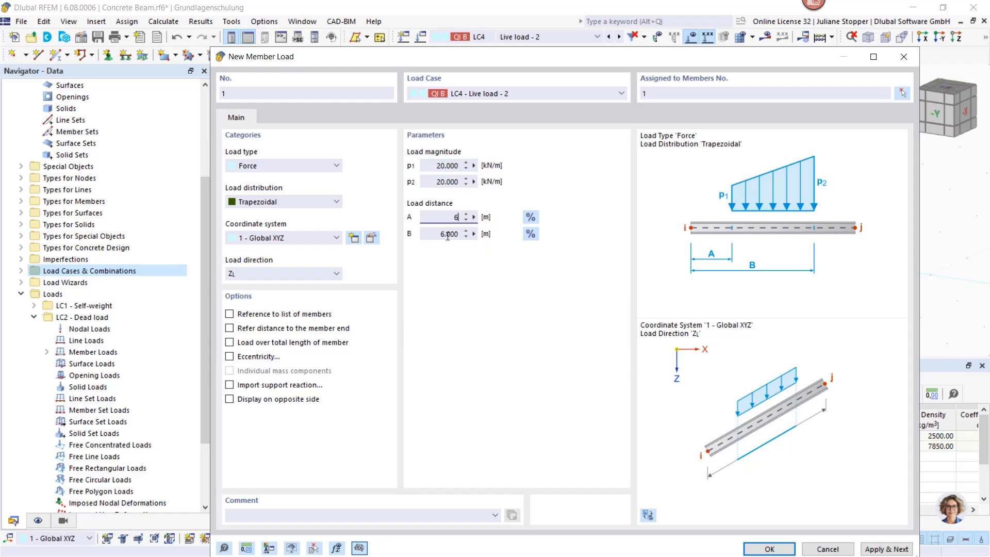
left_click(447, 235)
type("8")
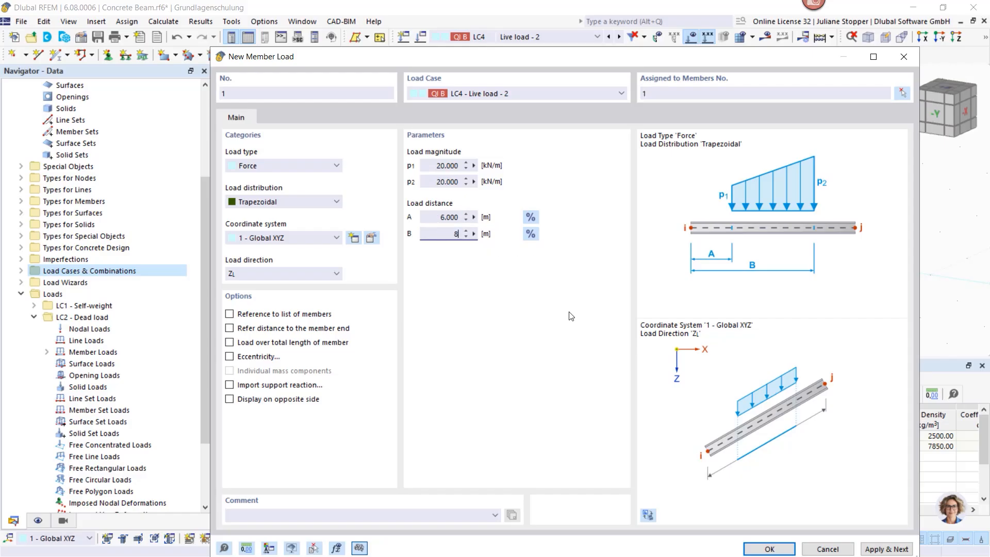
left_click(768, 548)
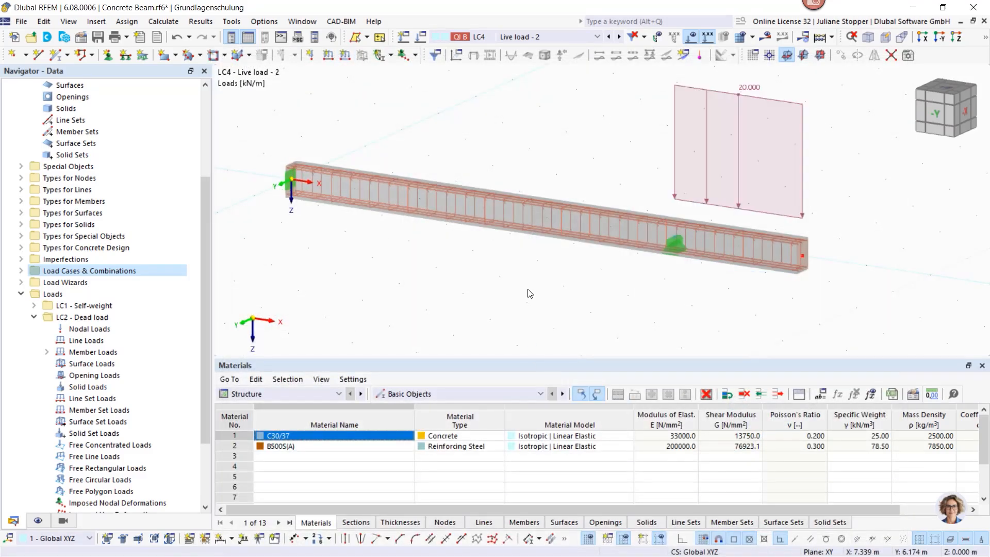
Go back through the load cases from LC4 to LC1 - Self-weight to check the loads on the beam
left_click(555, 36)
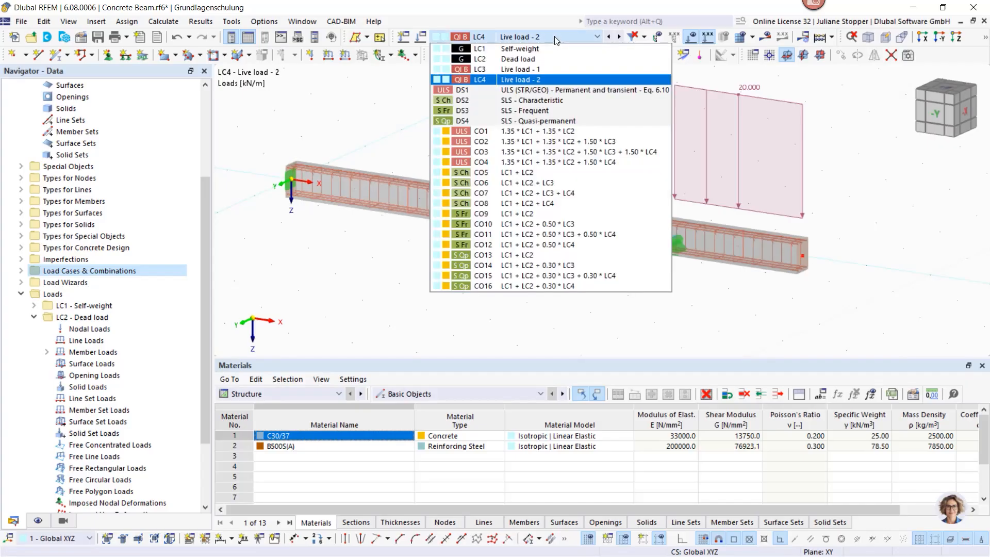
left_click(555, 36)
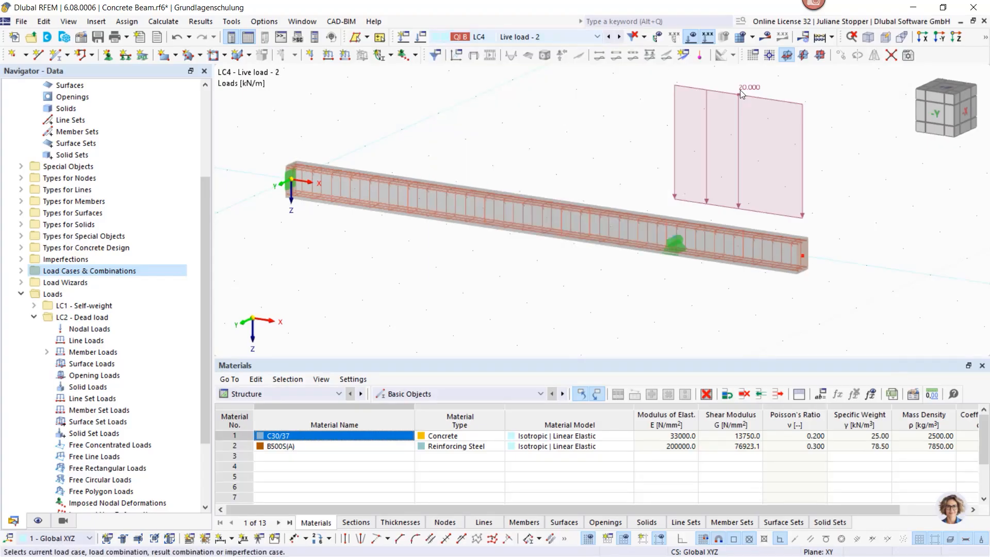
left_click(610, 37)
left_click(609, 37)
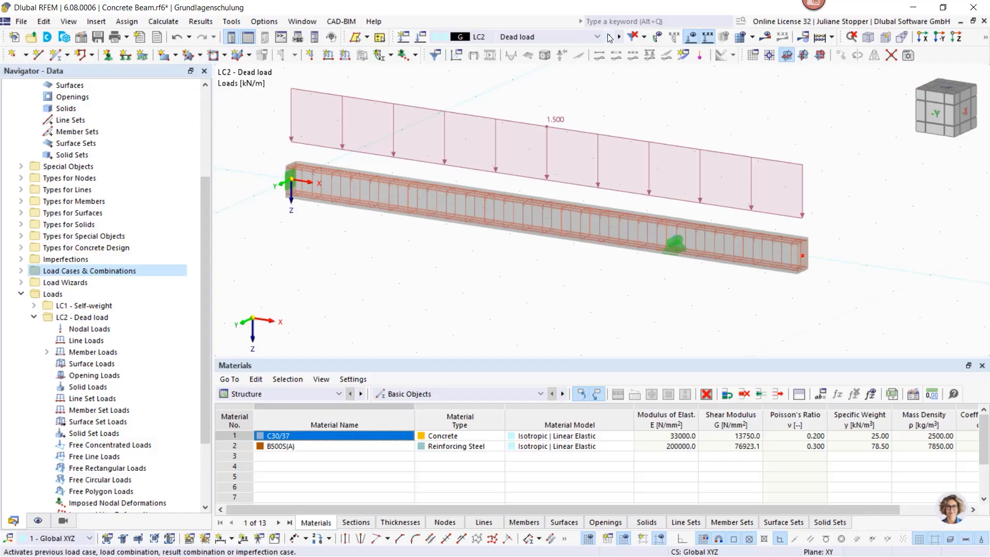
left_click(609, 37)
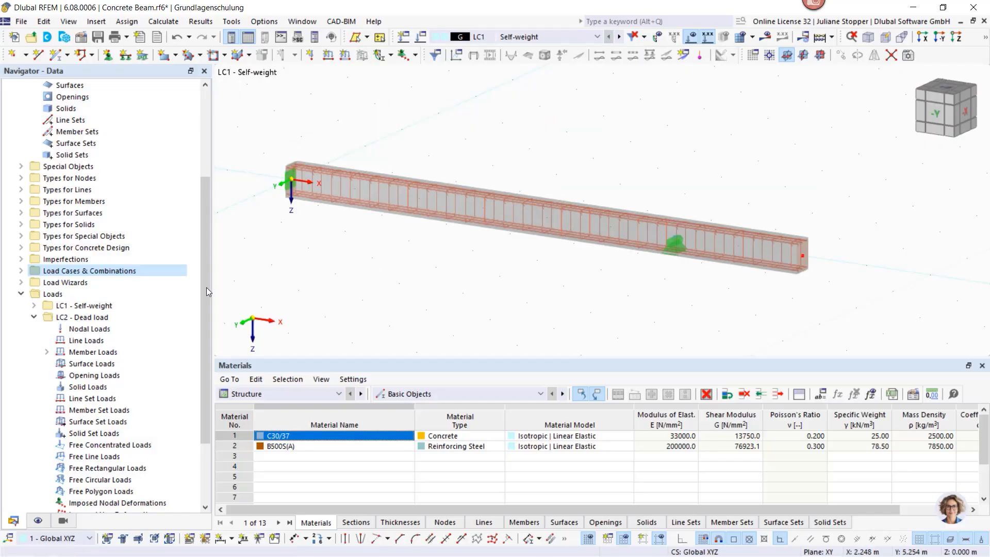
Turn on the display of the self-weight load in the model view and return to the data navigator
left_click(34, 317)
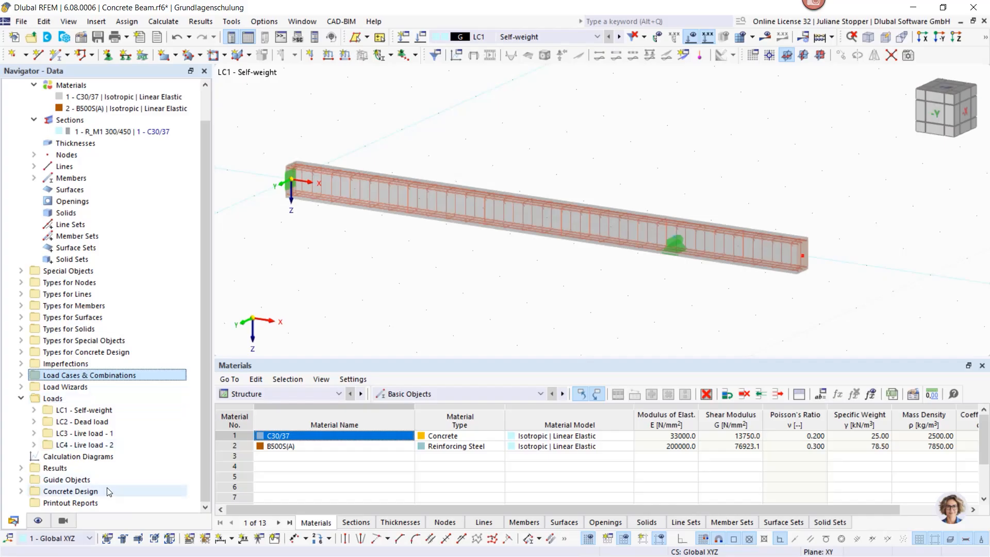
left_click(39, 521)
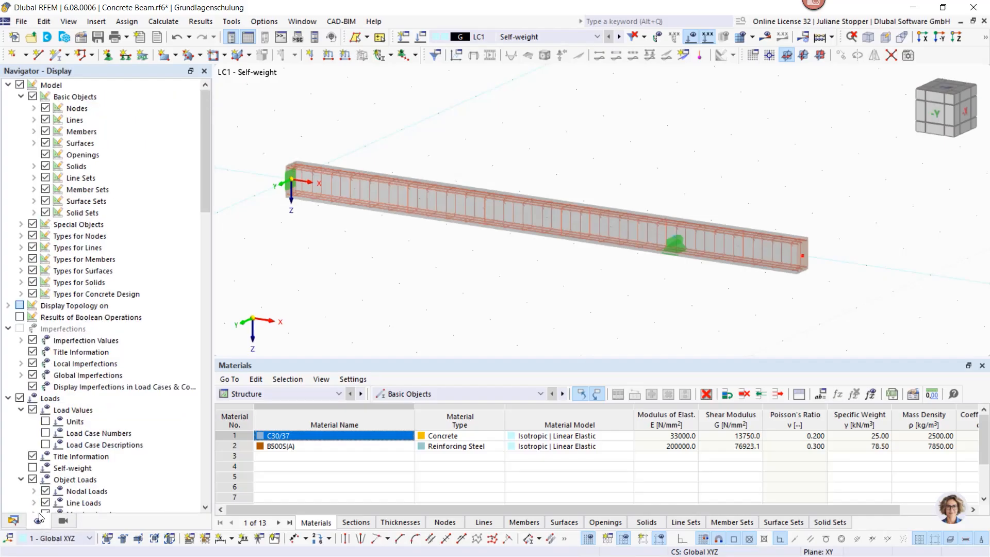
left_click(8, 85)
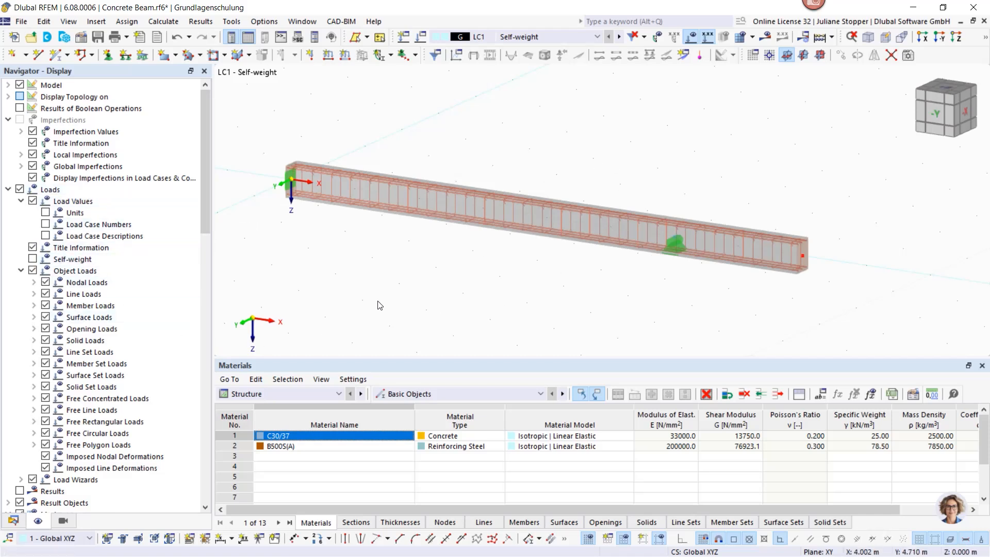
left_click(33, 259)
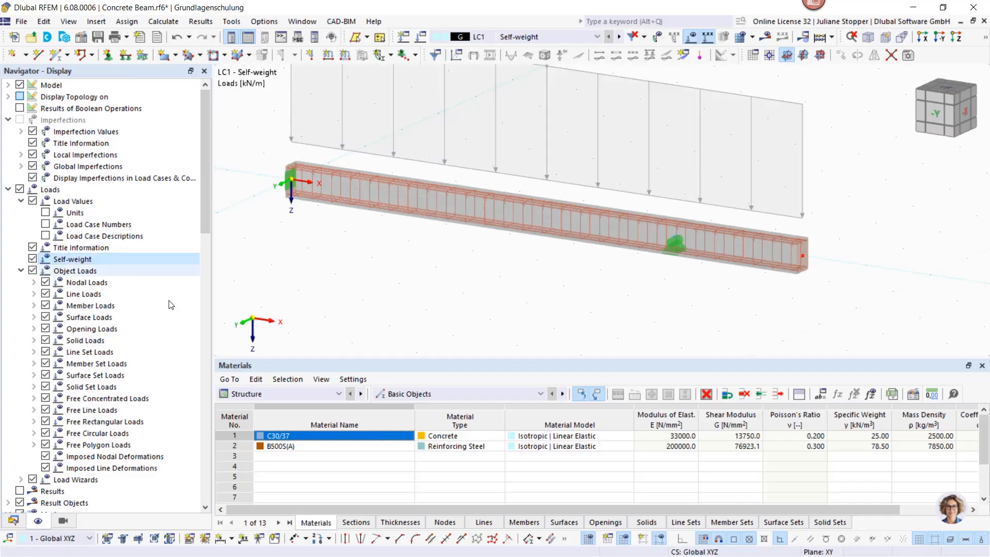
scroll(453, 313, "down", 2)
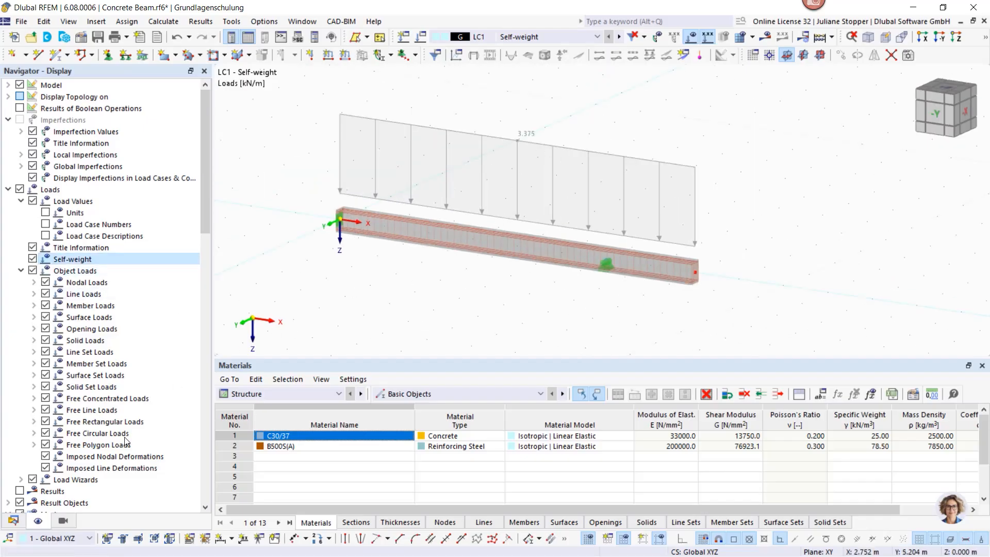
left_click(13, 520)
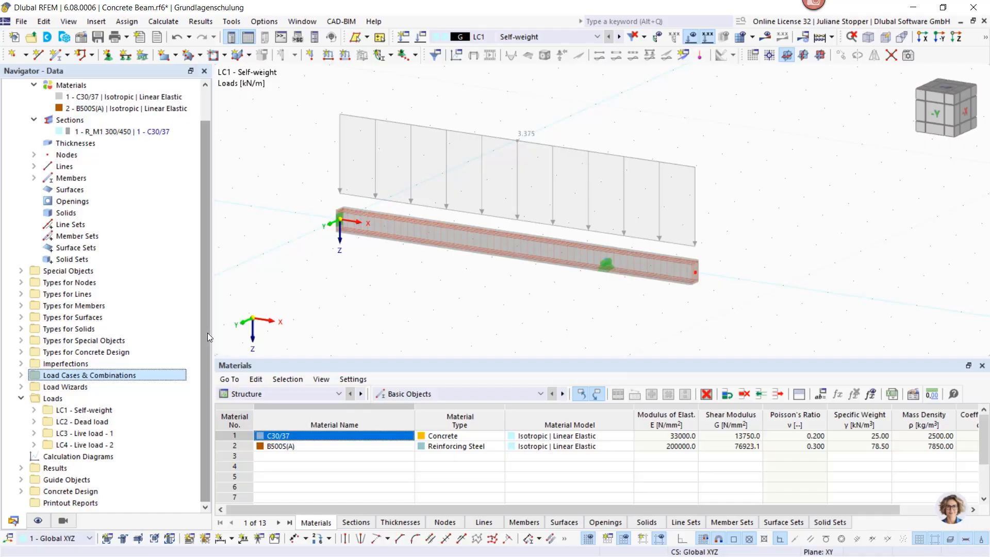
Display load combination CO3 and step through the following combinations to CO7 to check their factored loads
left_click(533, 37)
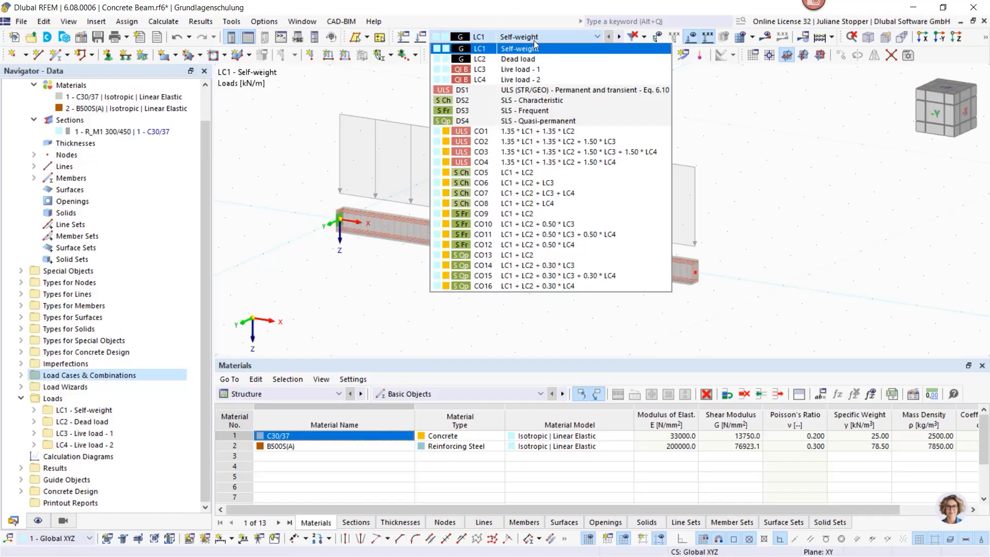
left_click(547, 153)
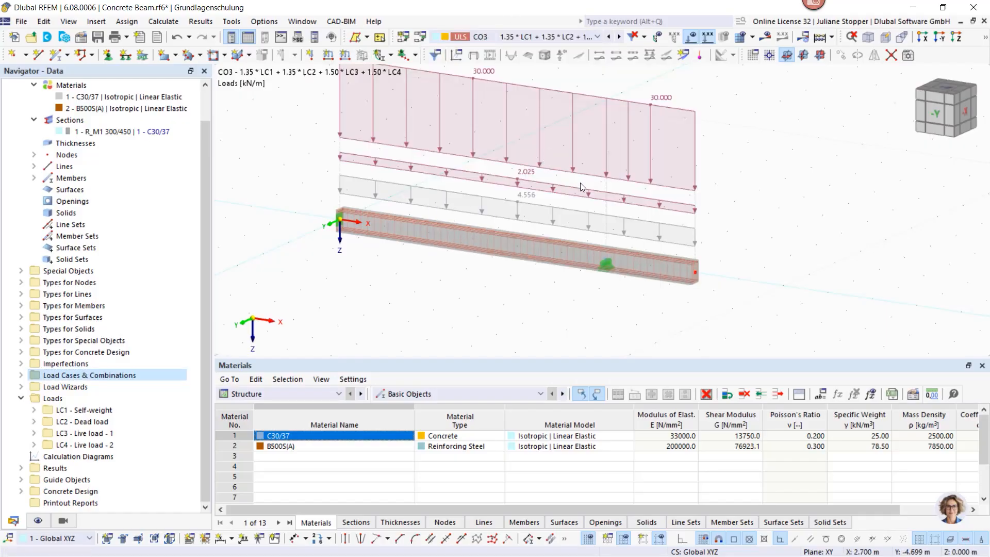
middle_click_drag(517, 184, 535, 203)
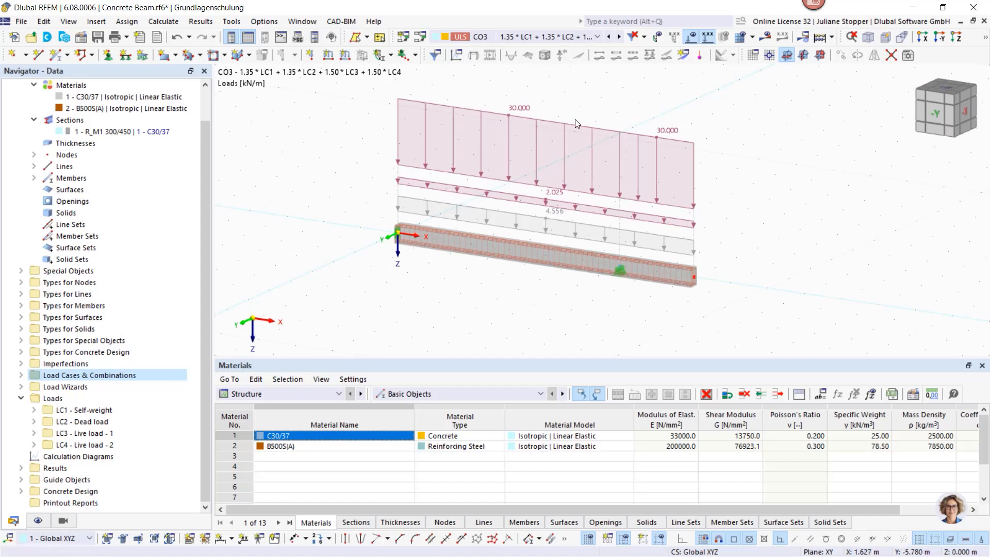
left_click(619, 36)
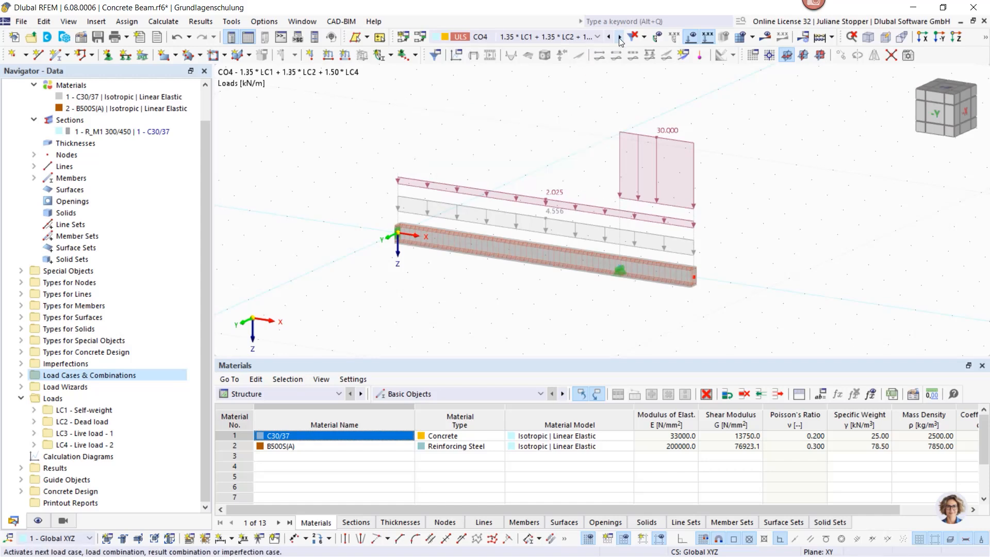
left_click(619, 37)
left_click(619, 36)
left_click(619, 36)
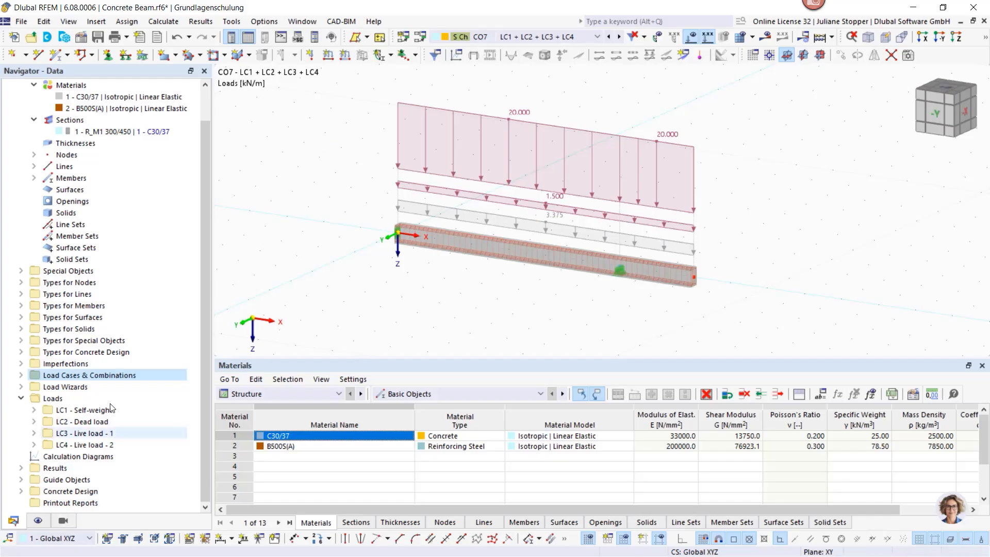
scroll(207, 294, "up", 1)
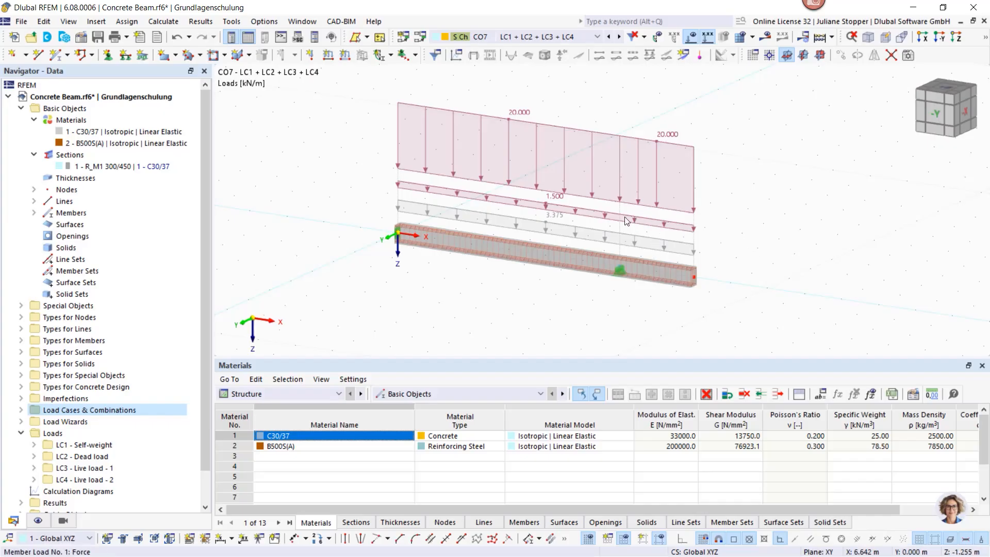
Open beam member 1 for editing and review its section and material assignment
double_click(533, 253)
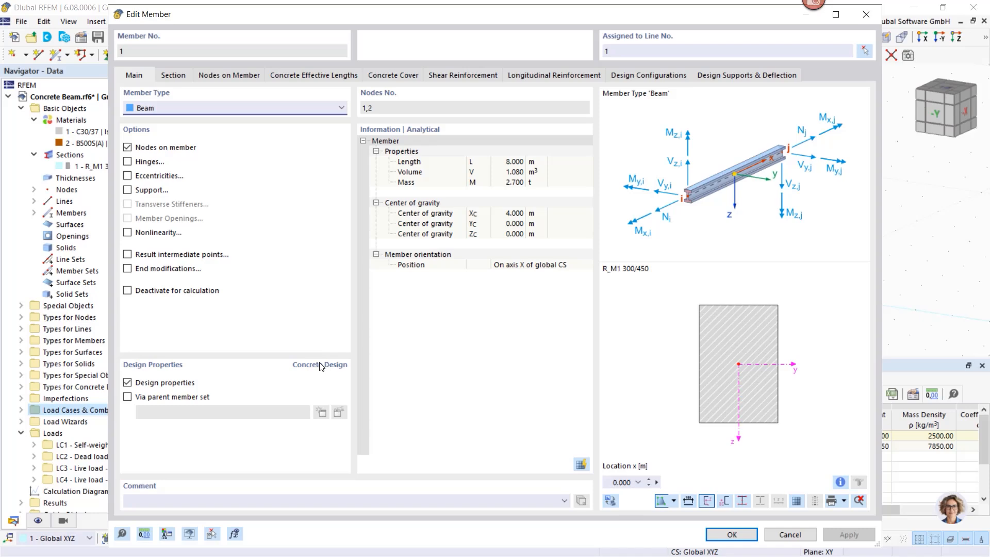
left_click(174, 75)
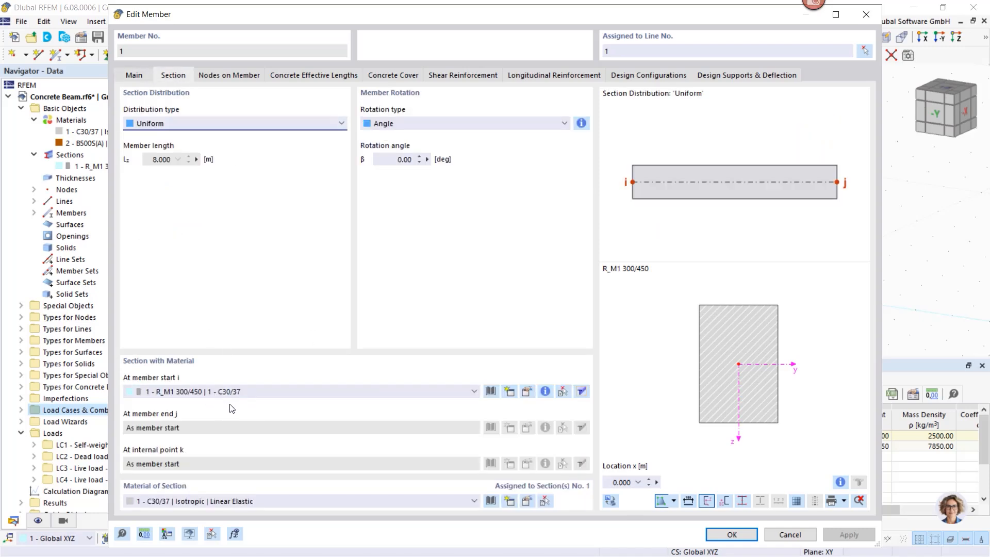
left_click(133, 76)
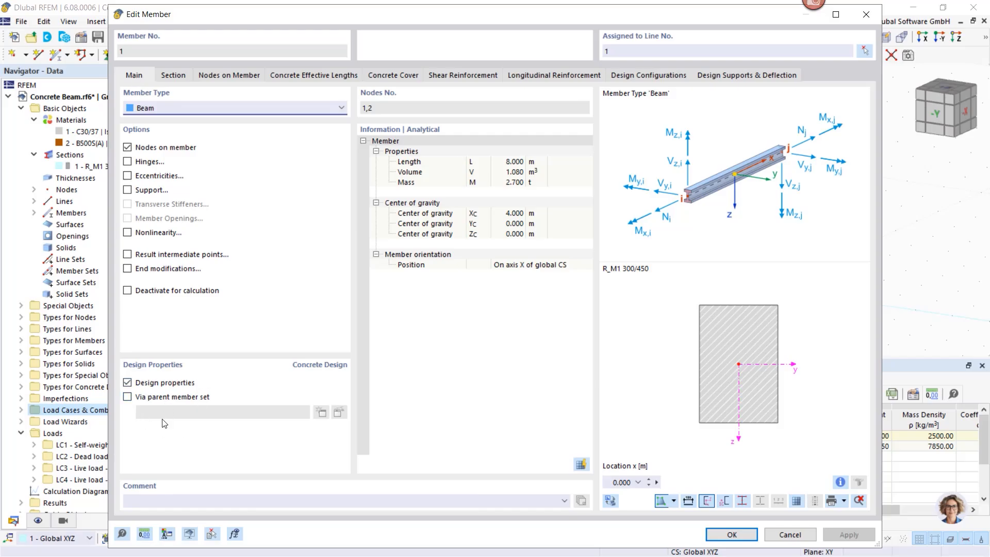
Try member 1 with design properties deactivated and eccentricities activated, and restore both options
left_click(127, 382)
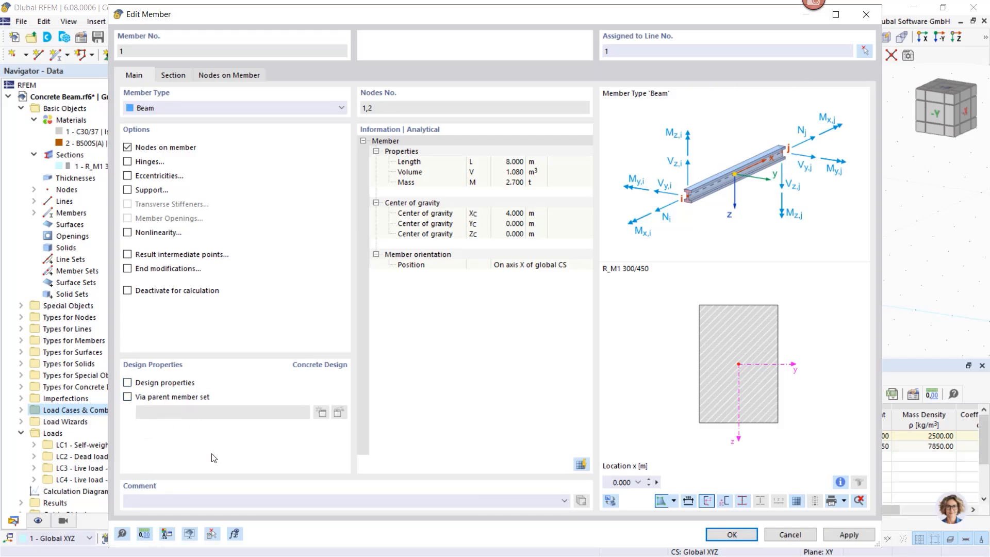
left_click(127, 176)
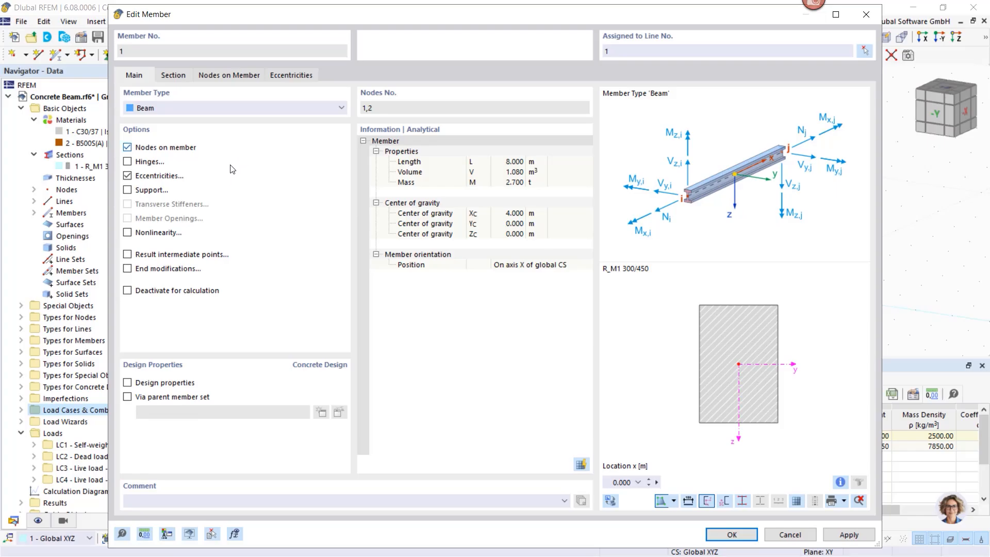
left_click(128, 176)
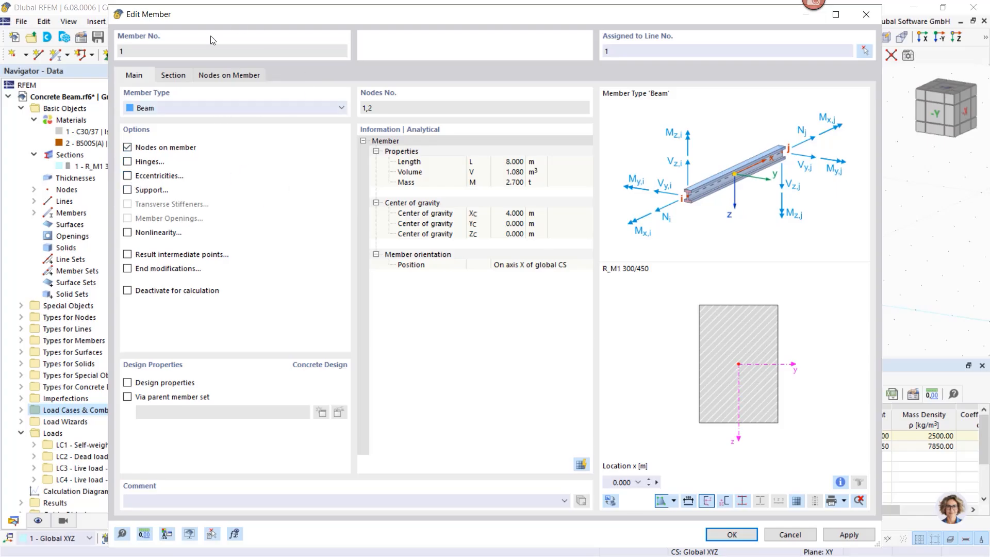
left_click(175, 75)
left_click(226, 77)
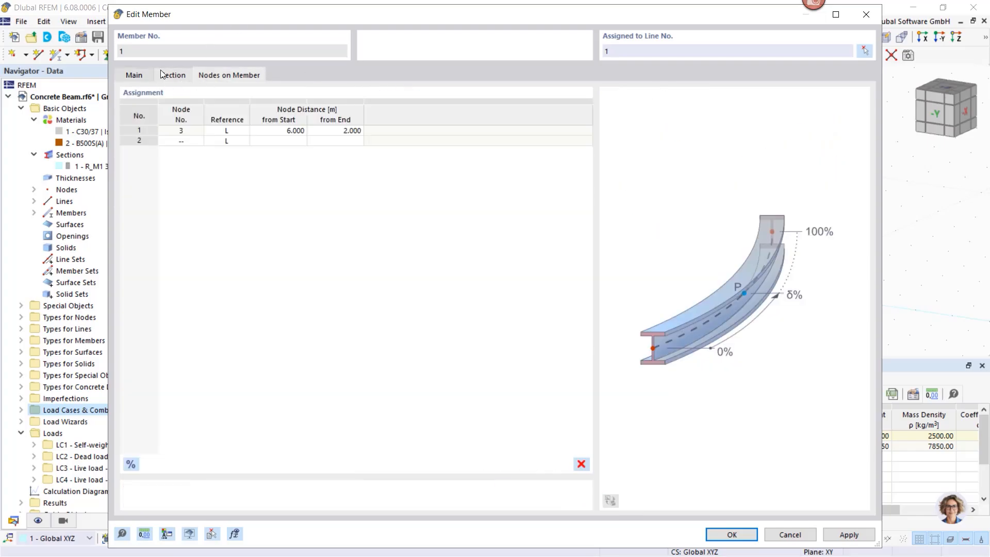
left_click(149, 77)
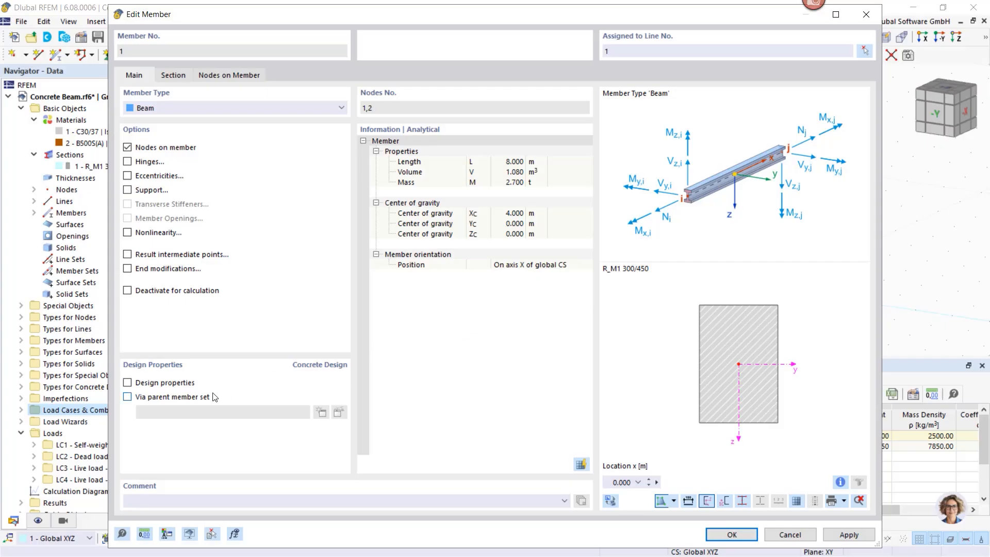
left_click(128, 383)
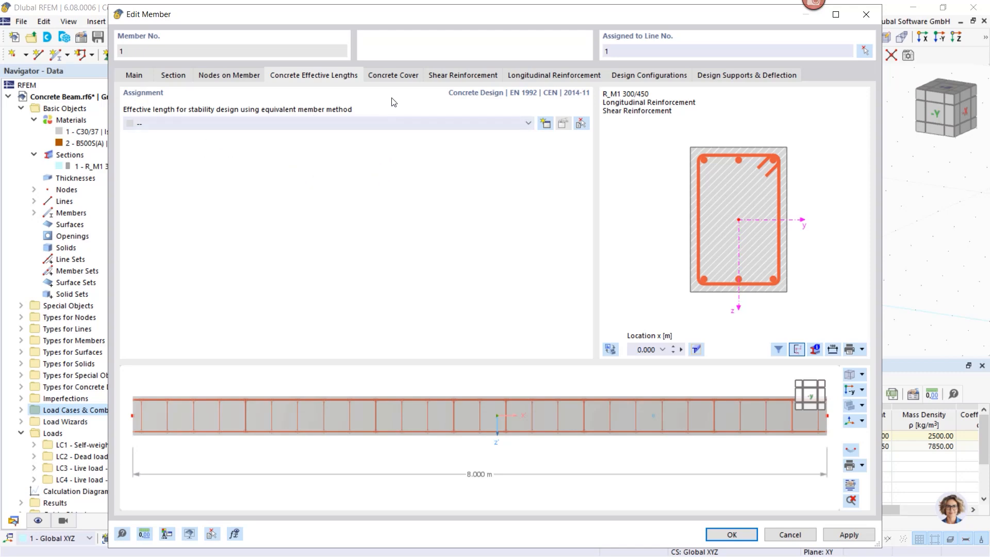
Review member 1's concrete cover settings, including the XC1 exposure classes and concrete cover options of its durability definition
left_click(393, 77)
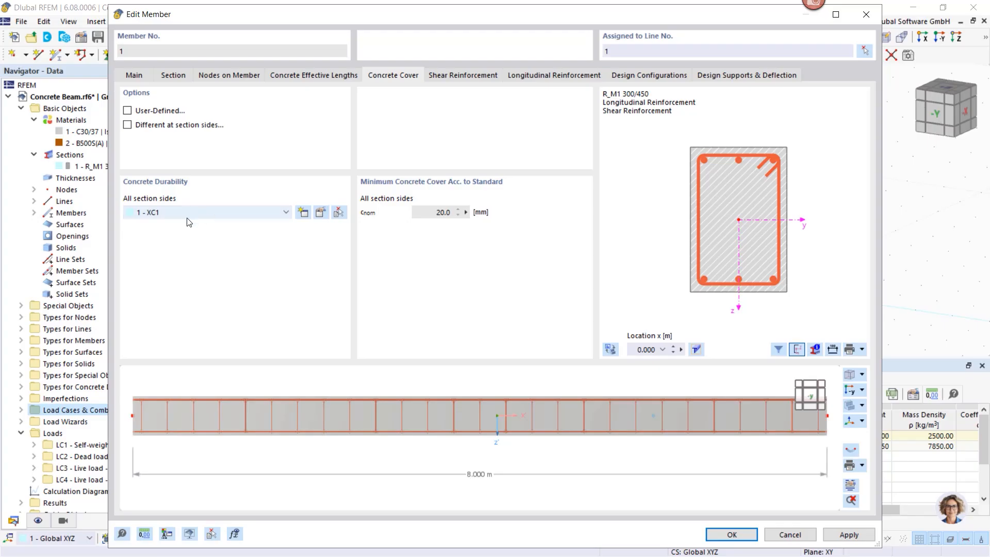
left_click(320, 213)
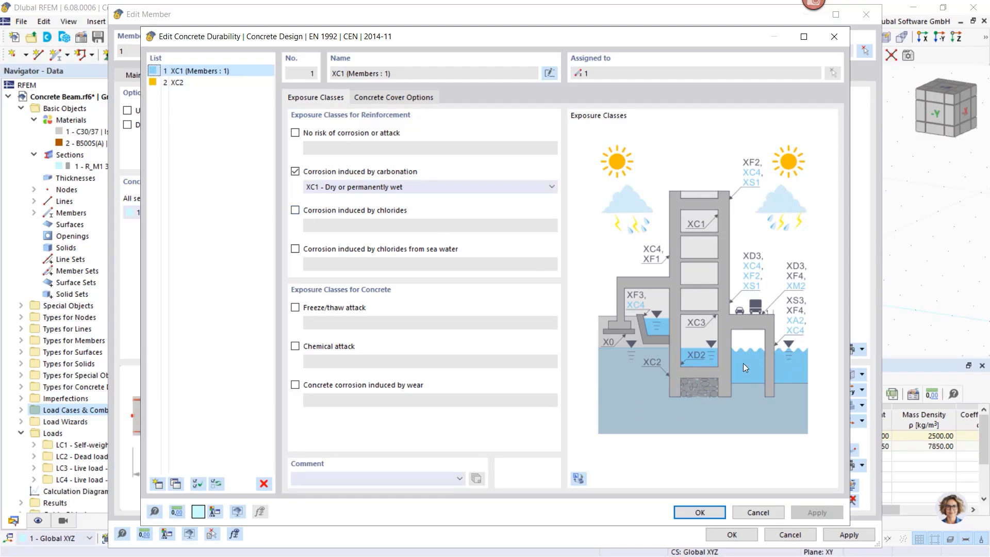
left_click(403, 187)
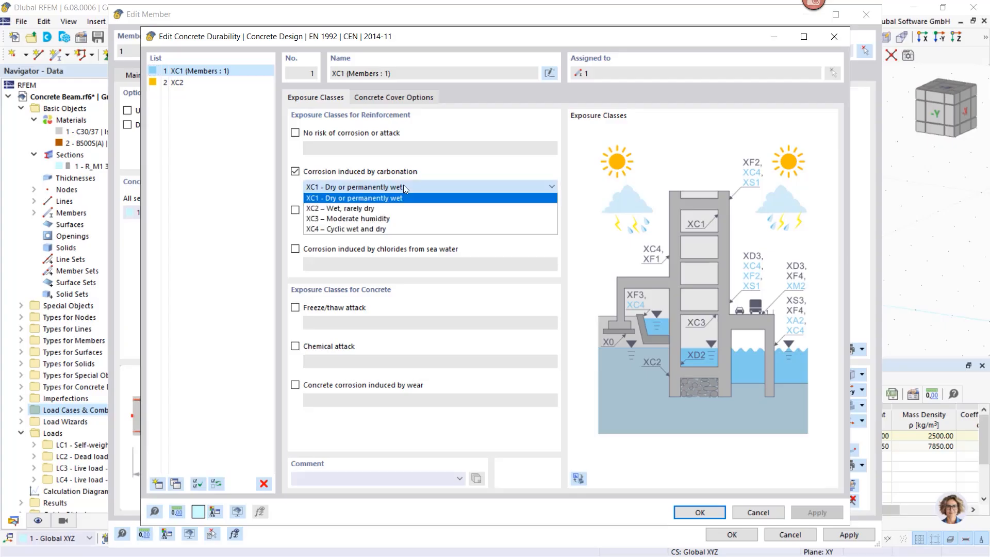
left_click(404, 187)
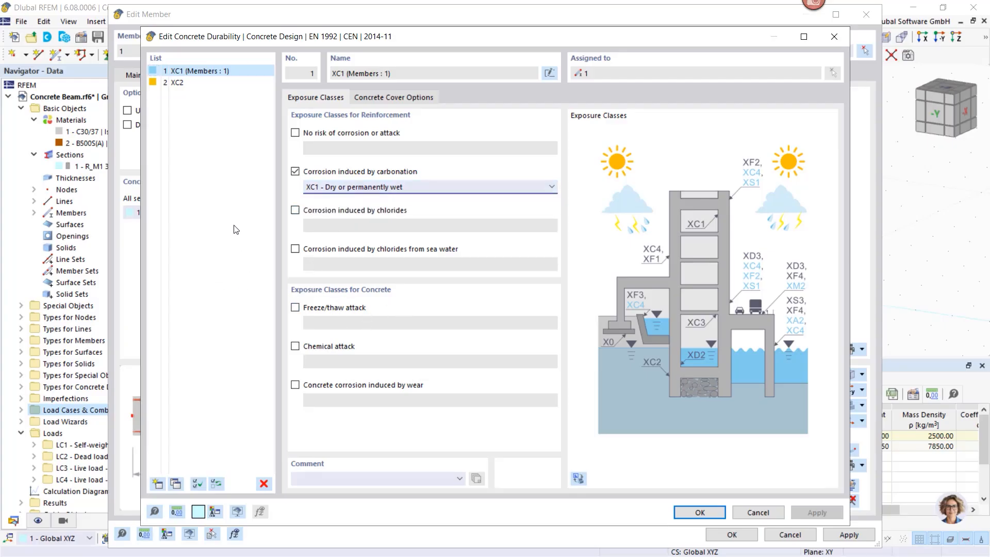
left_click(372, 98)
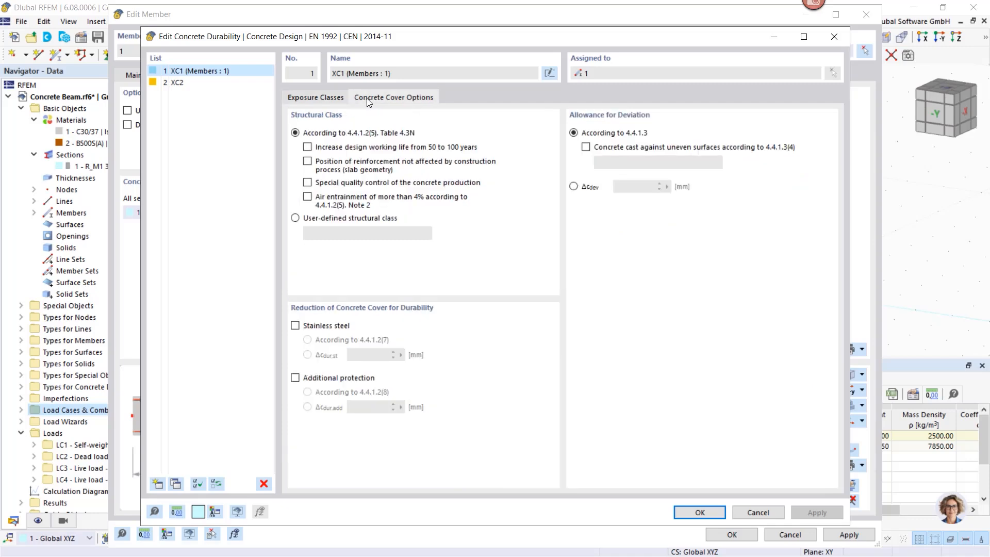
left_click(316, 97)
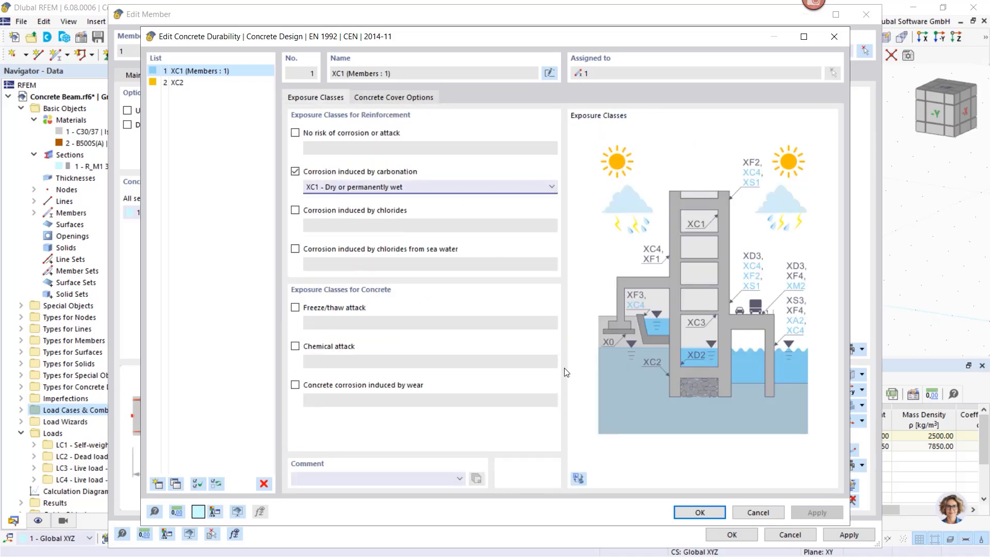
left_click(699, 512)
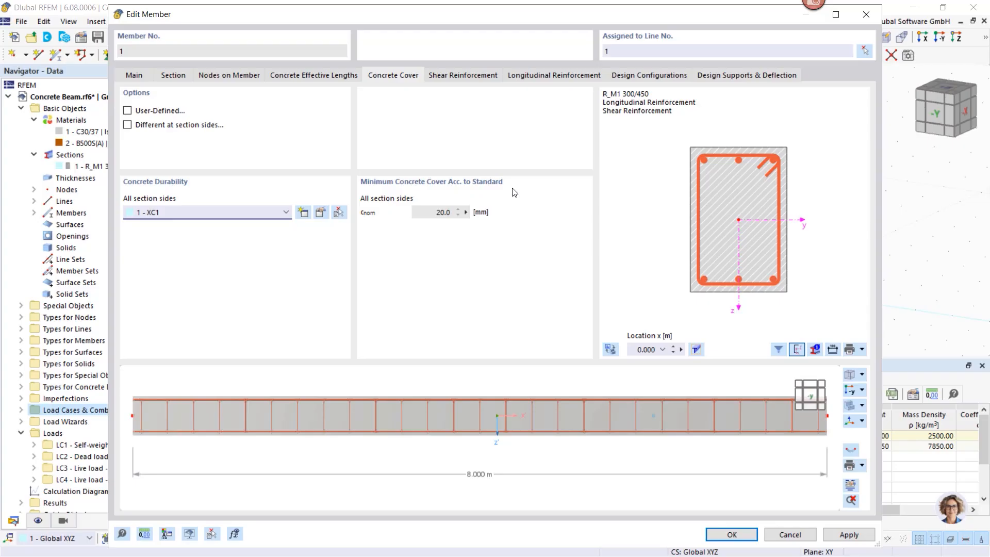
Try a user-defined concrete cover that differs at the section sides for member 1, and deactivate both options again
left_click(127, 111)
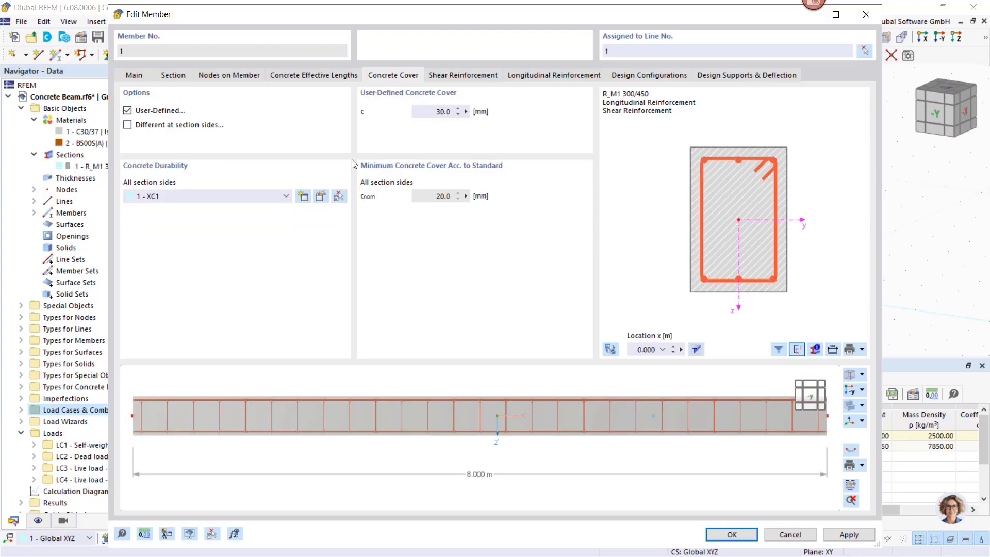
left_click(128, 125)
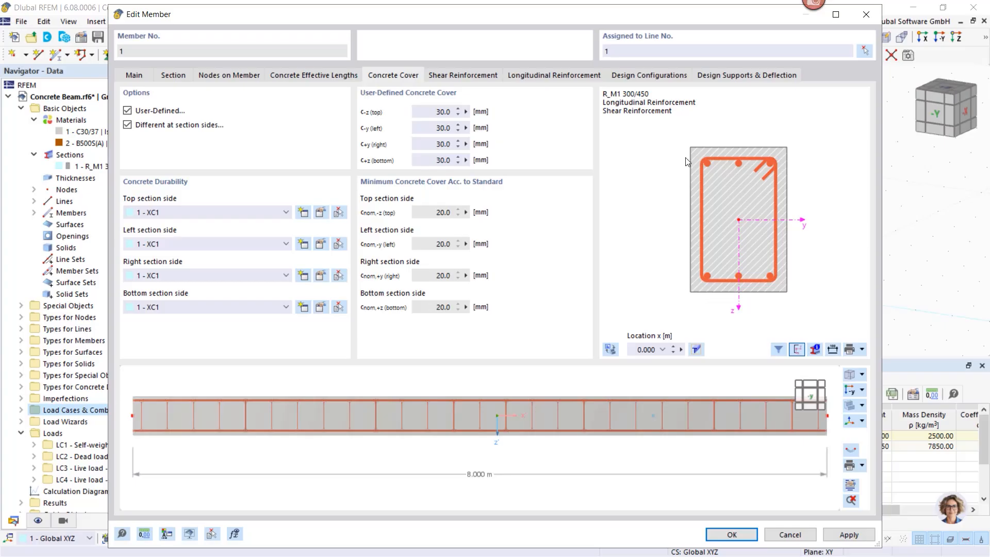
left_click(128, 125)
left_click(127, 110)
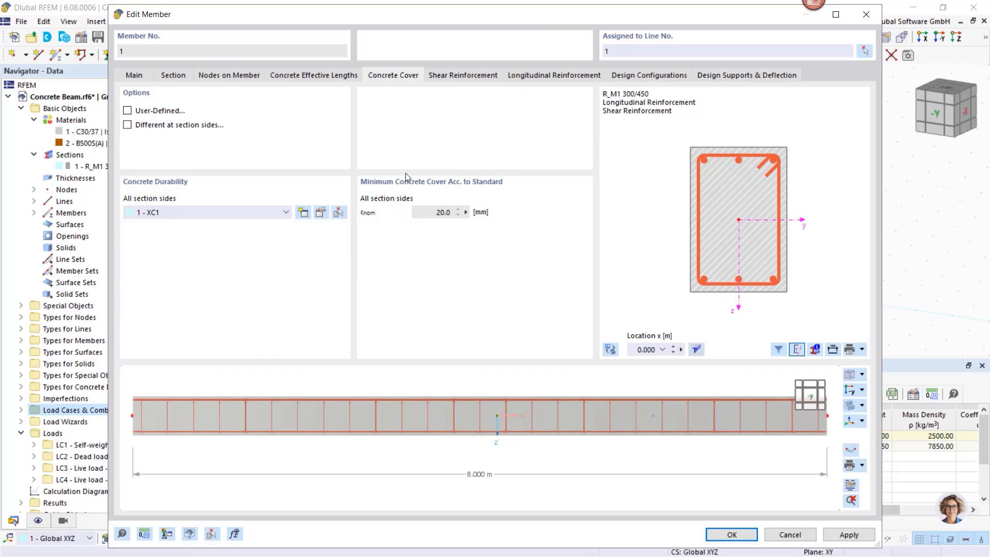
Try stirrup type F | Three legged | Closed | Hook 90° in the shear reinforcement, and restore type A | Two legged | Closed | Hook 135°
left_click(462, 76)
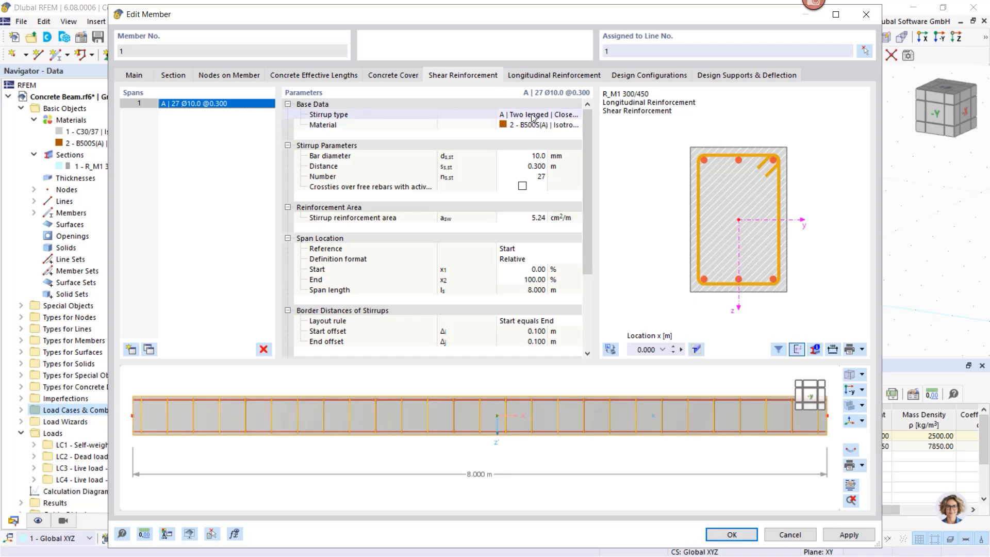
left_click_drag(496, 113, 460, 113)
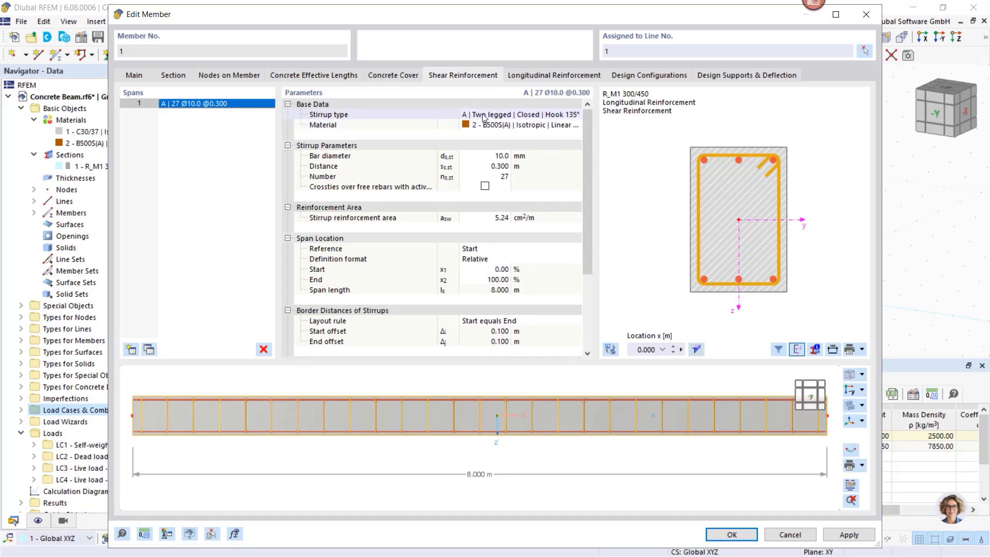
left_click(510, 117)
left_click(575, 115)
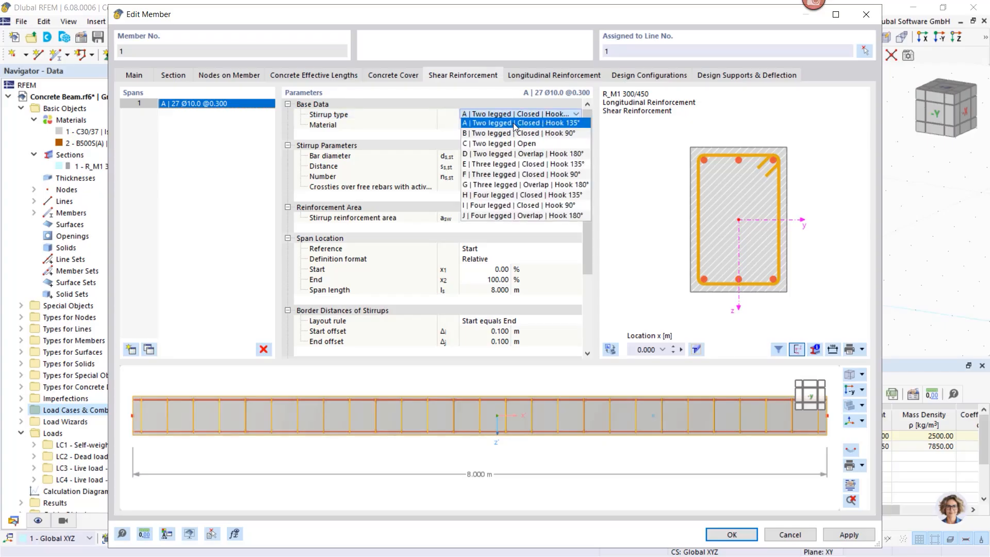
left_click(518, 174)
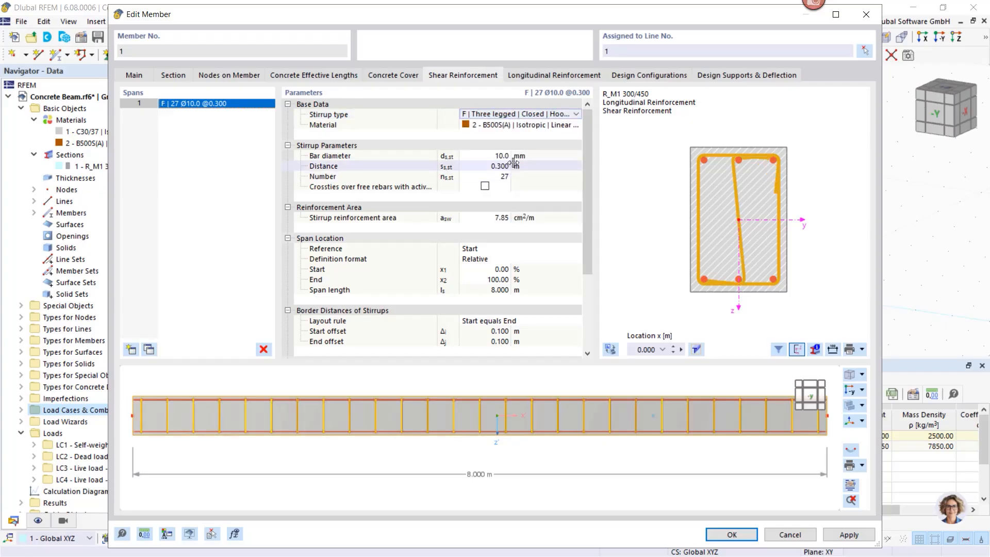
left_click(529, 118)
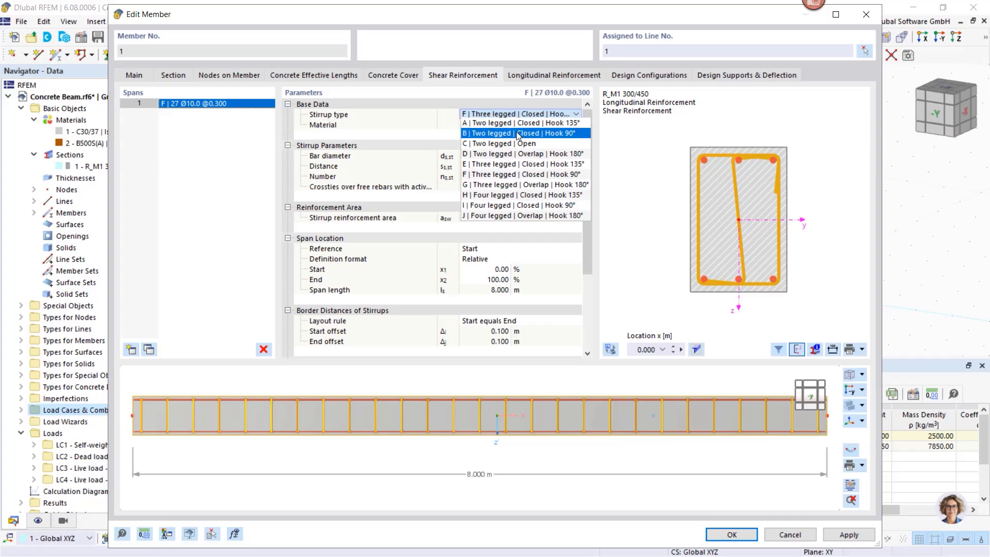
left_click(520, 124)
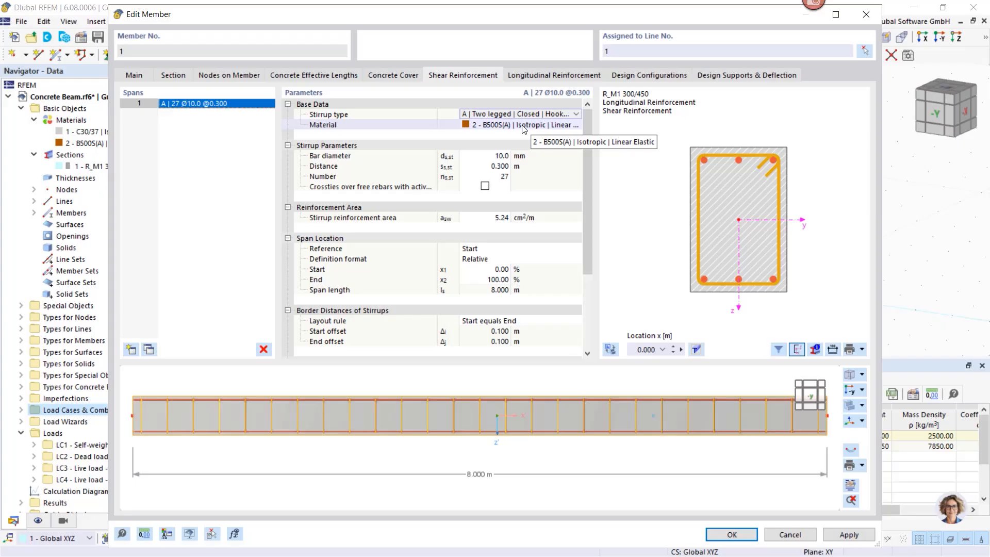
Keep 2 - B500S(A) as the stirrup material and set the stirrup bar diameter to 8 mm
left_click(524, 127)
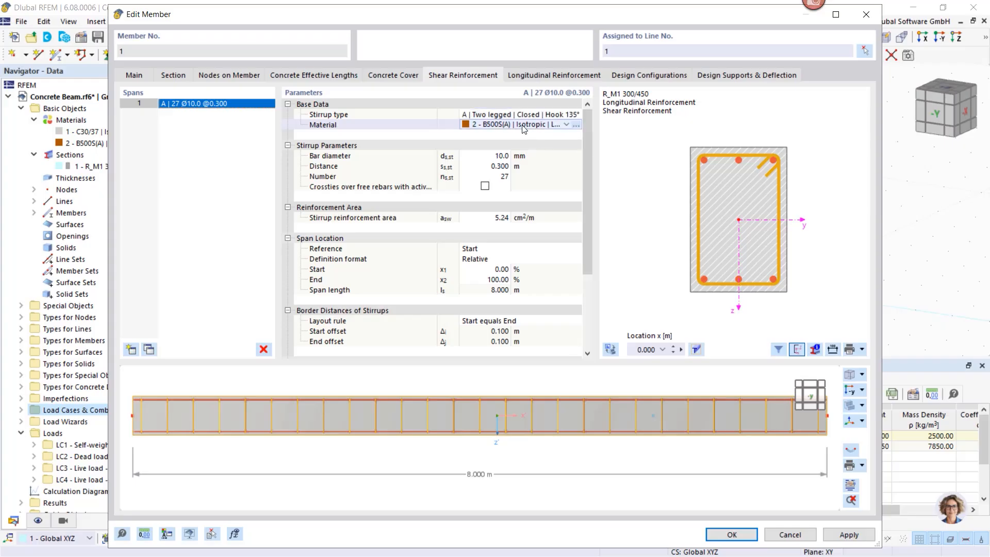
left_click(566, 124)
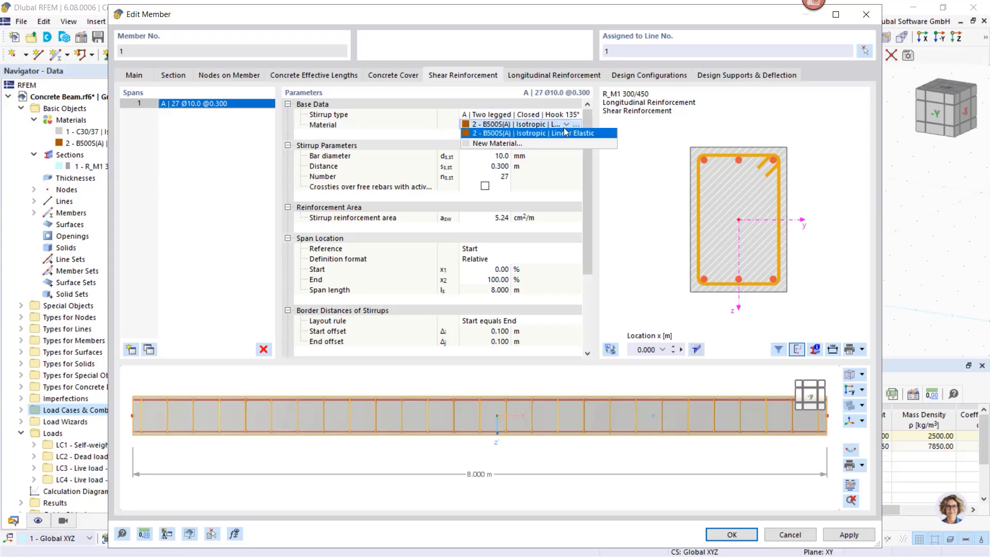
left_click(470, 135)
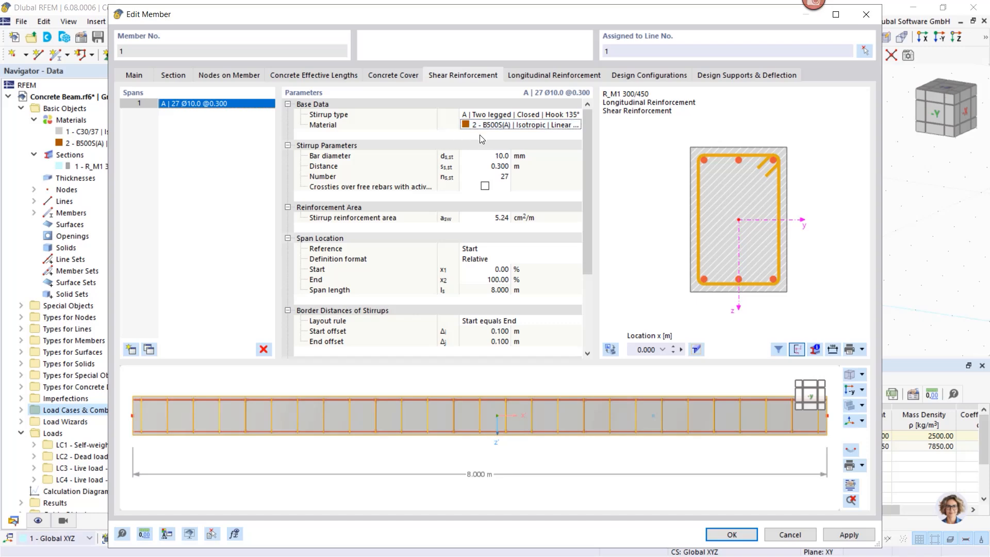
left_click(493, 158)
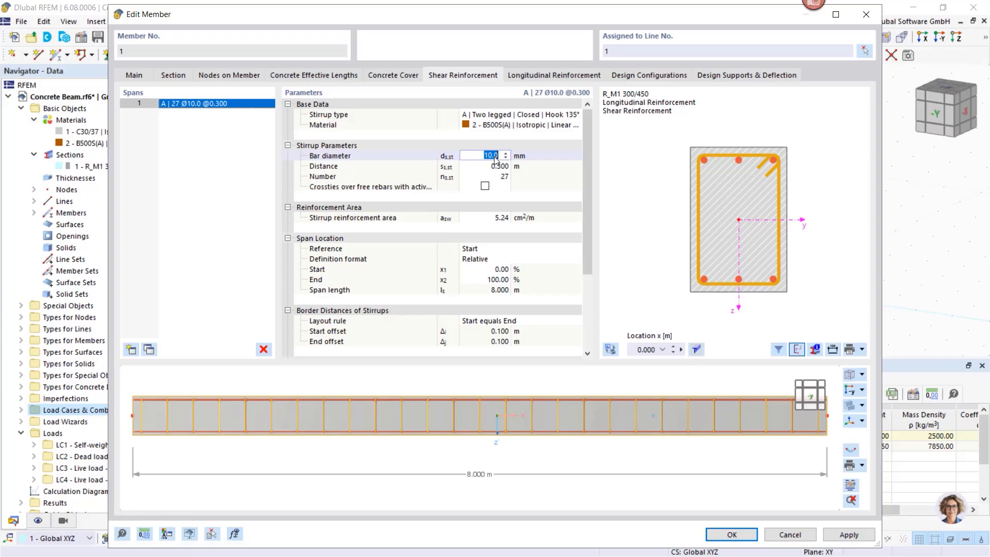
type("8")
key("Return")
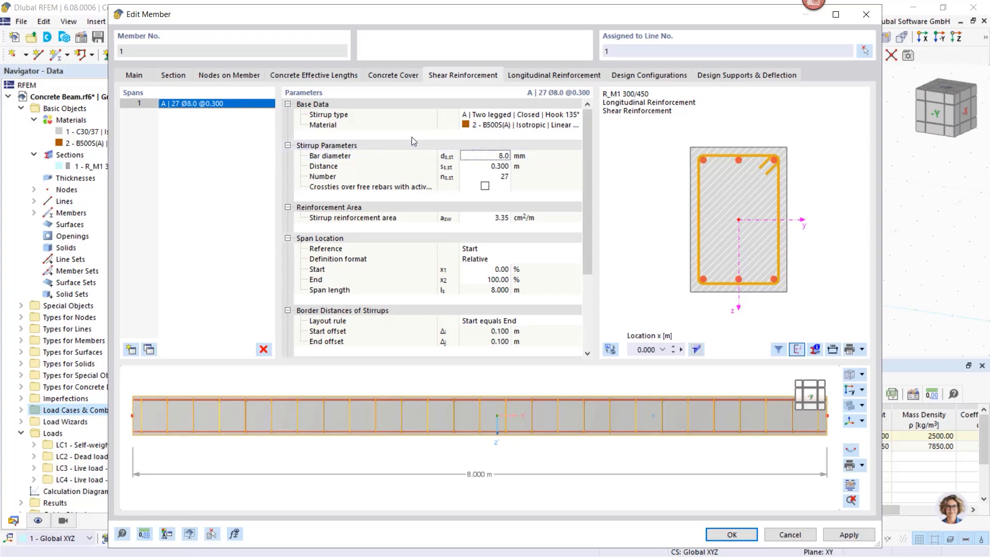
Try dividing the shear reinforcement into three spans, and delete the two added spans
left_click(131, 350)
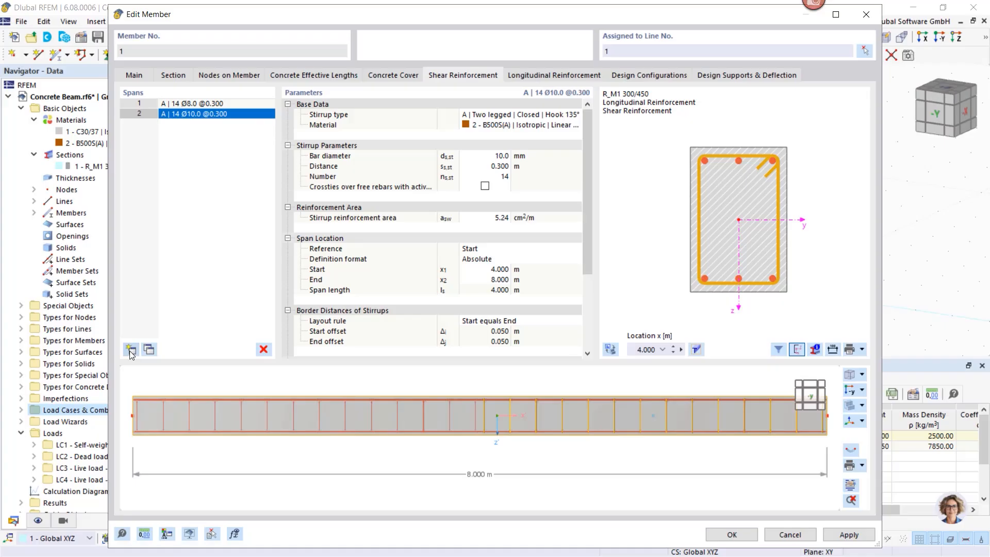
left_click(131, 350)
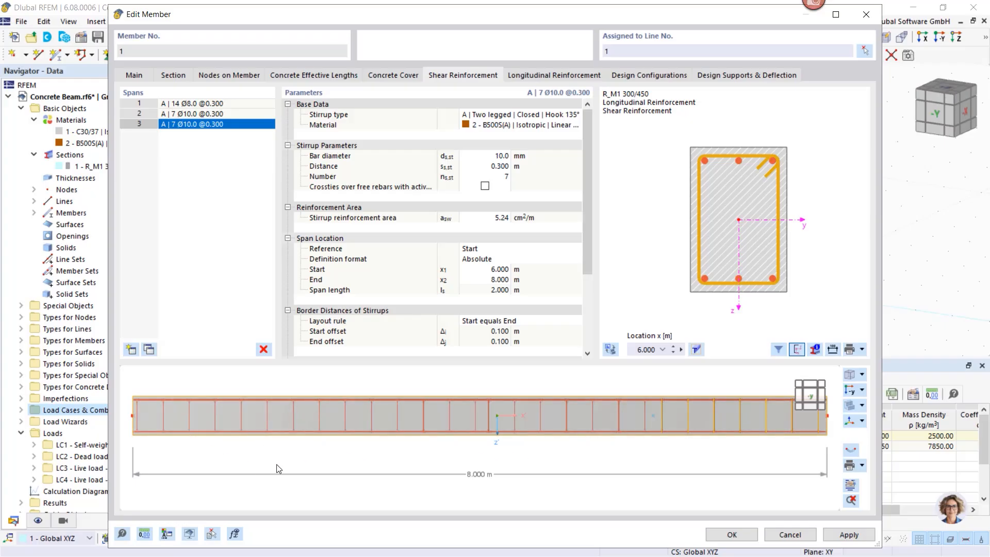
left_click(264, 351)
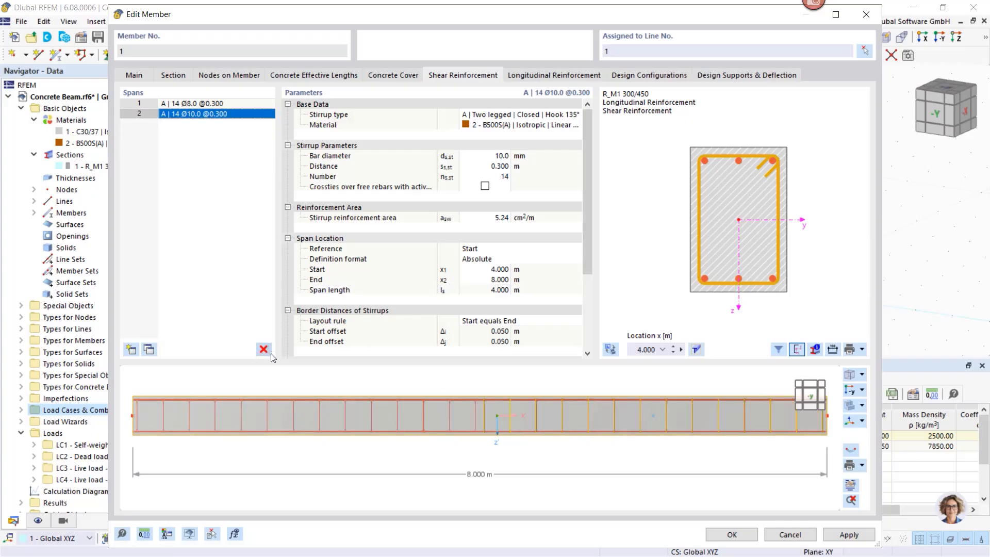
left_click(264, 349)
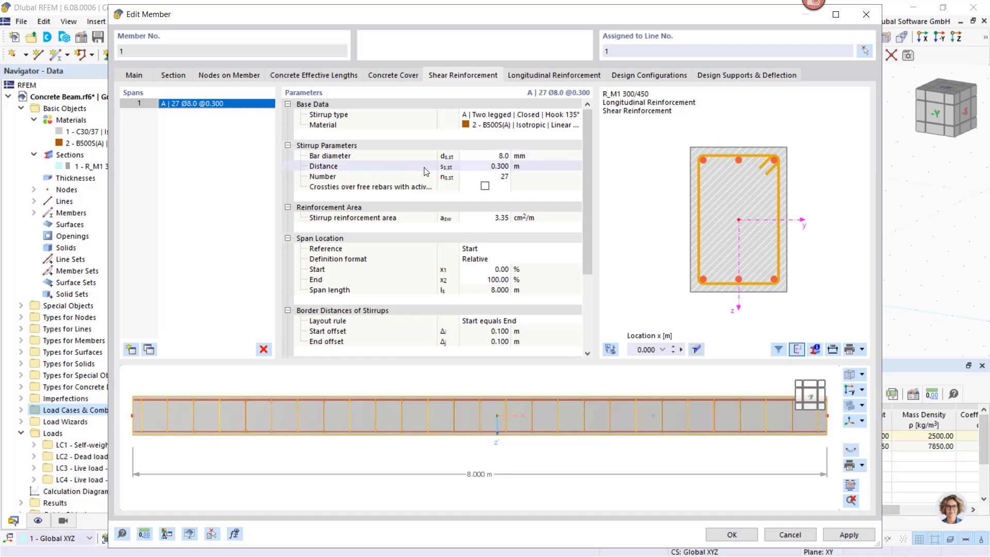
Set the longitudinal rebar type to B | Unsymmetrical with a top-side bar diameter of 14 mm, and apply the member's reinforcement settings
left_click(540, 76)
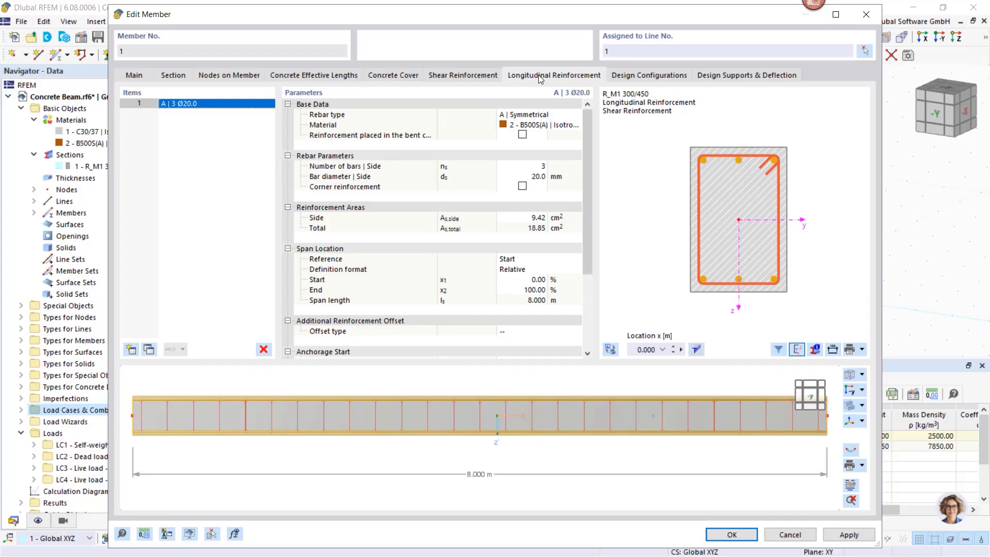
left_click(565, 115)
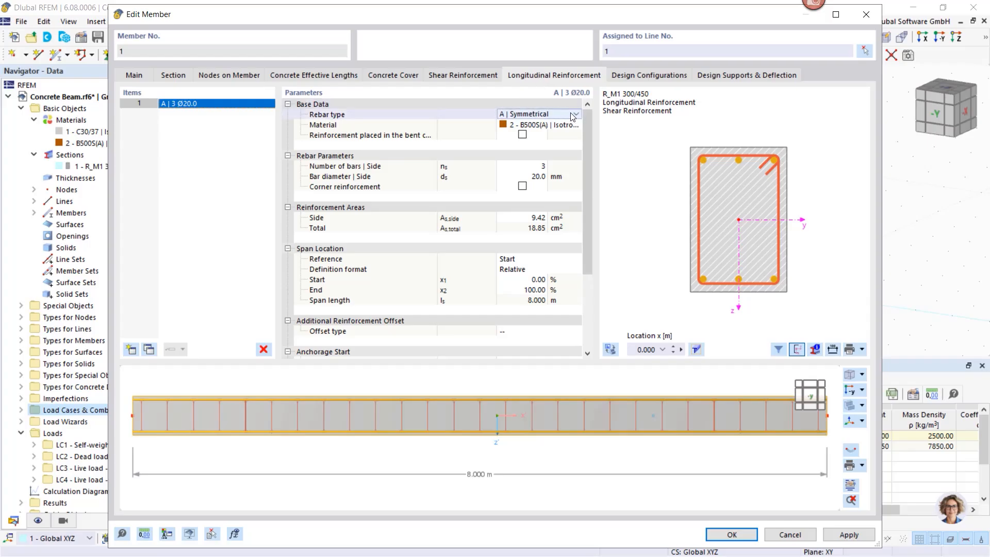
left_click(576, 114)
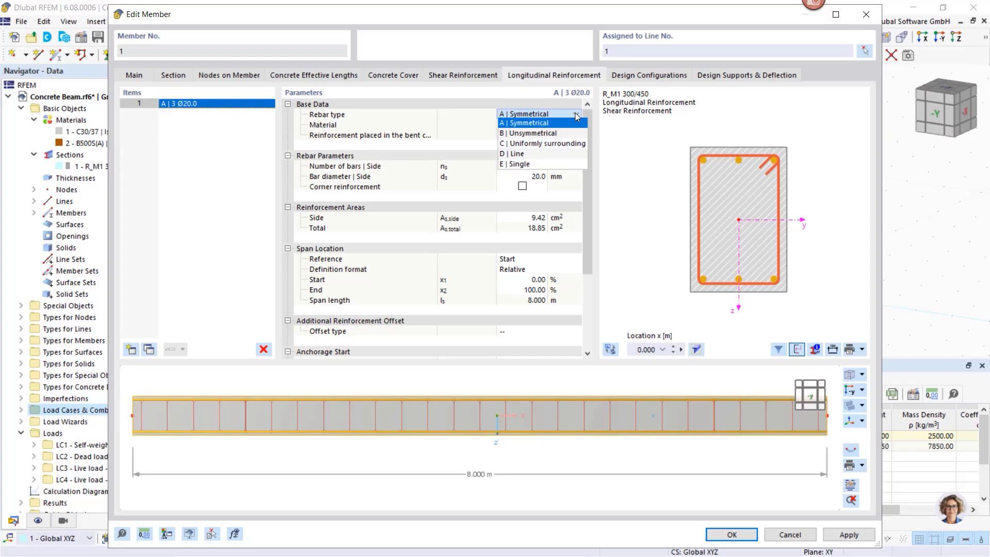
left_click(552, 135)
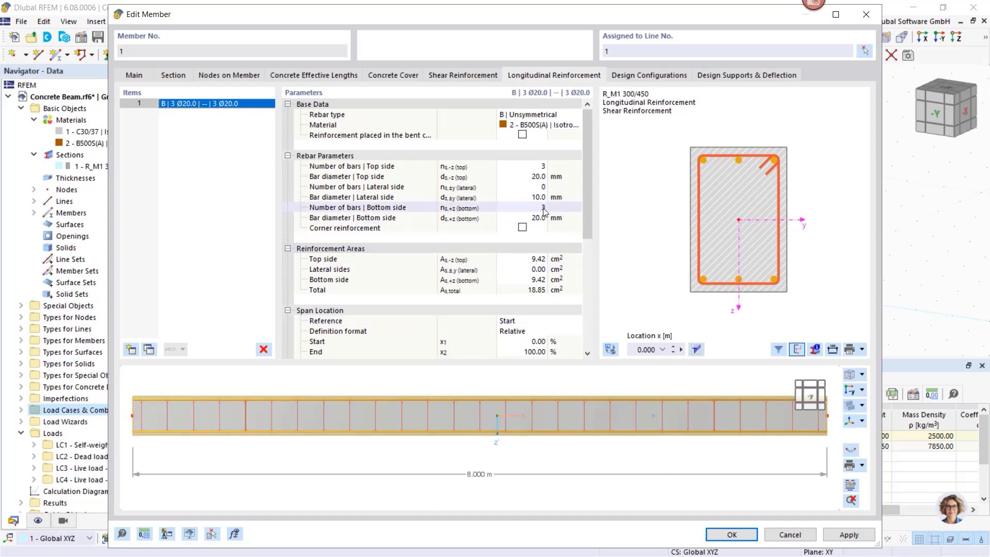
left_click(537, 177)
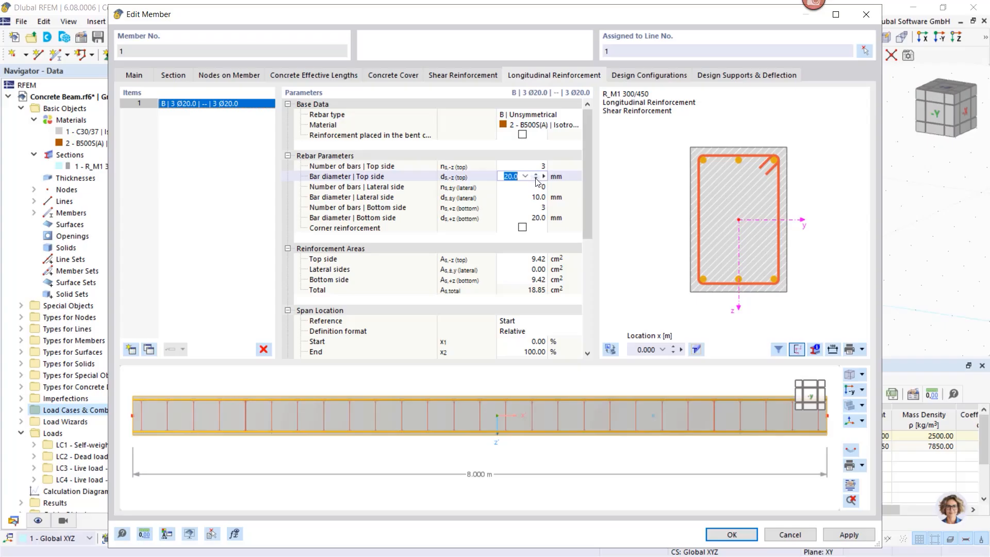
left_click(525, 177)
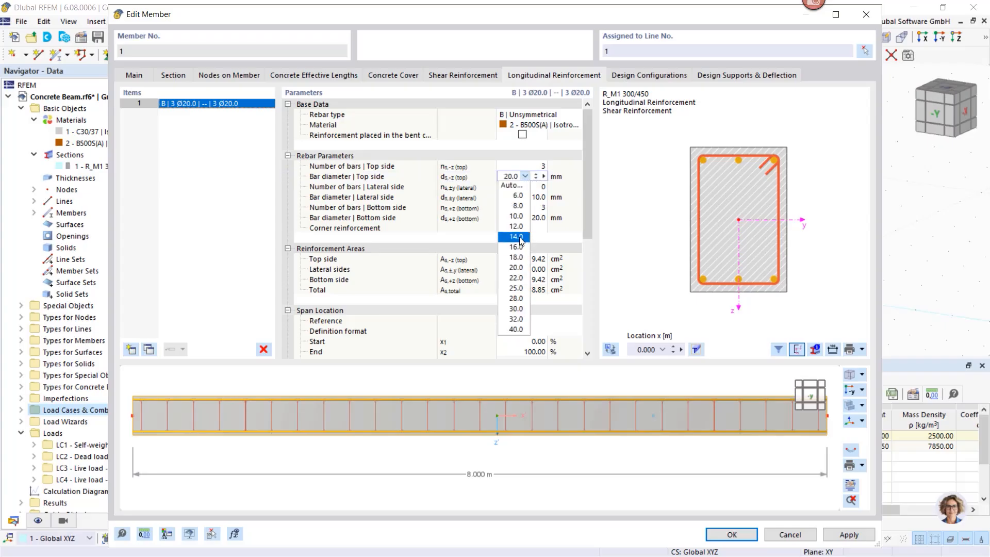
left_click(516, 237)
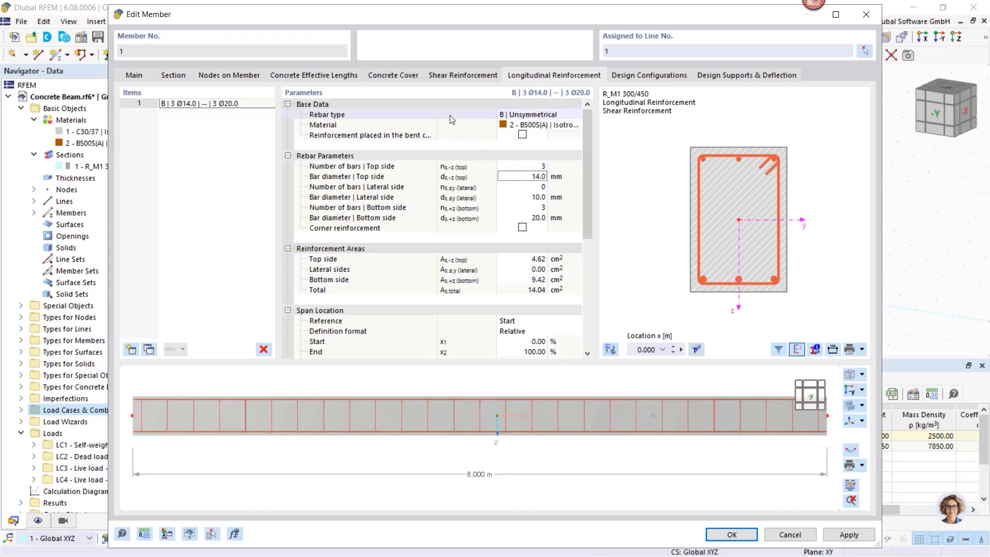
left_click(453, 75)
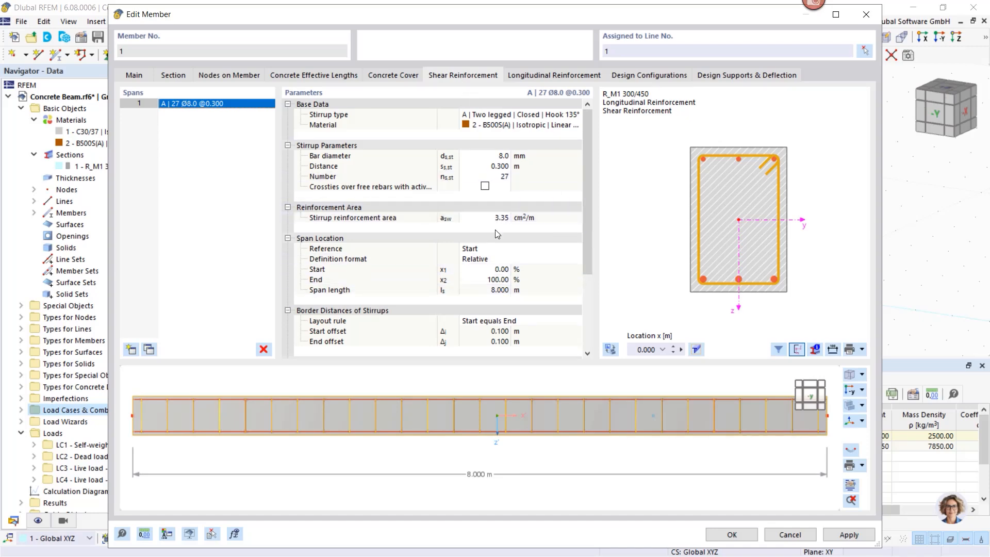
left_click(522, 77)
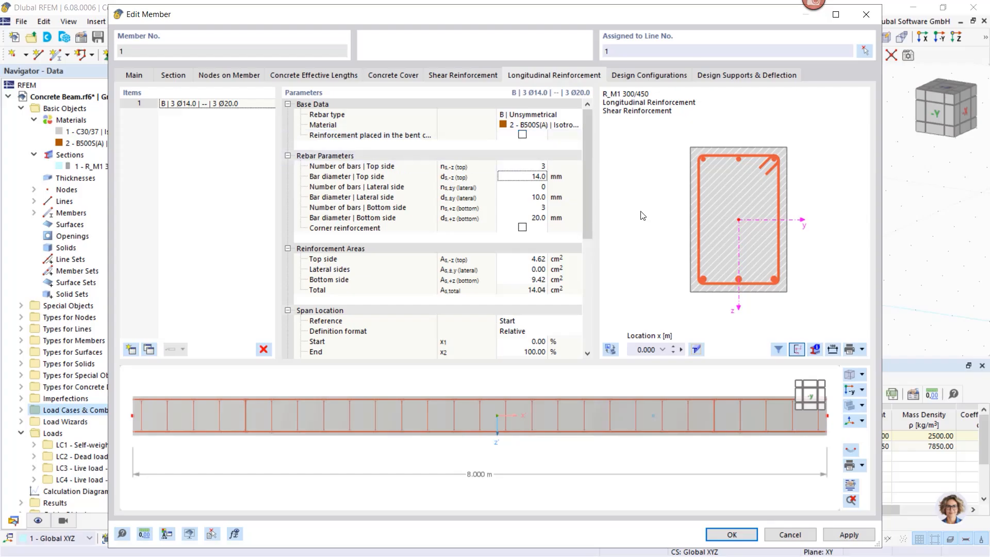
left_click(845, 536)
Review the design parameters of member 1's default ultimate configuration and deactivate the design of shear joint
left_click(642, 75)
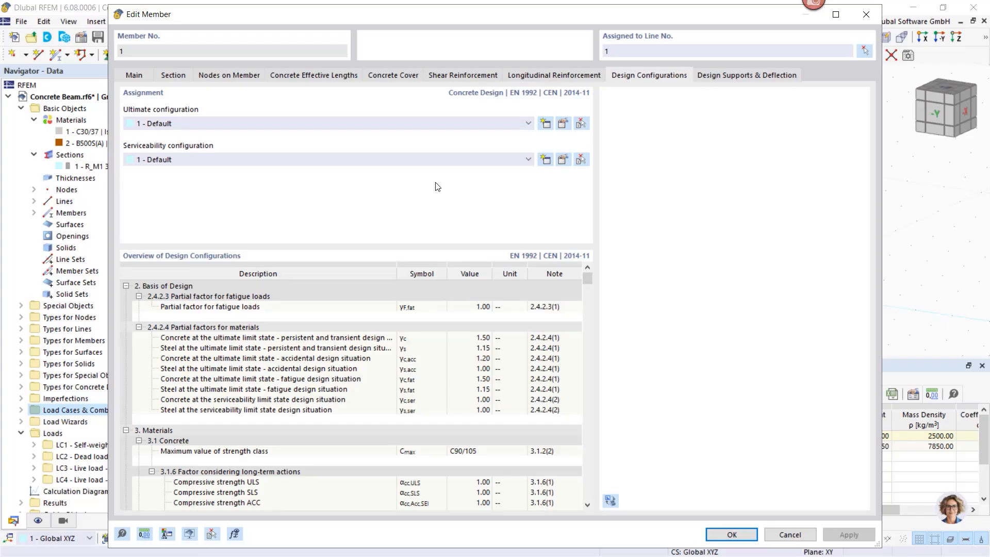
left_click(563, 127)
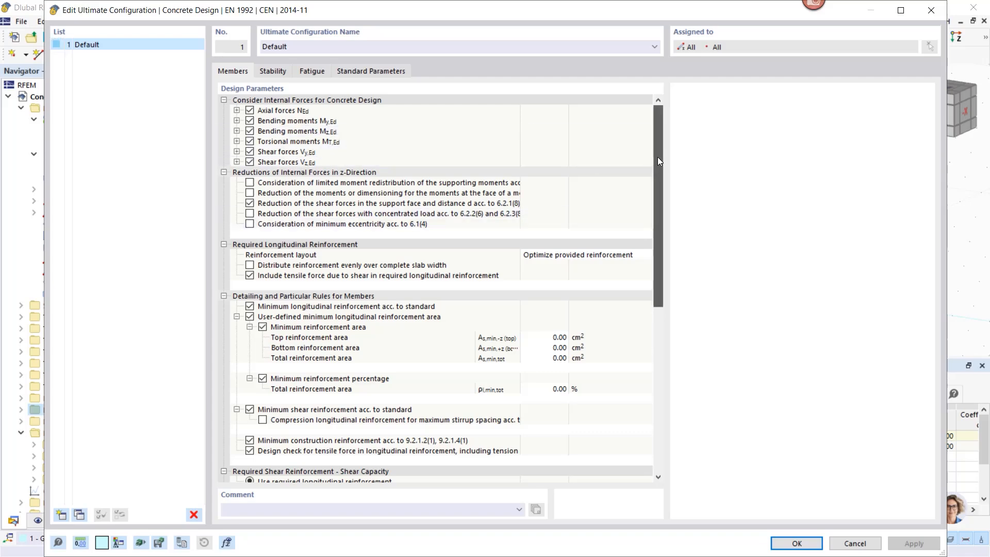
left_click_drag(657, 157, 666, 201)
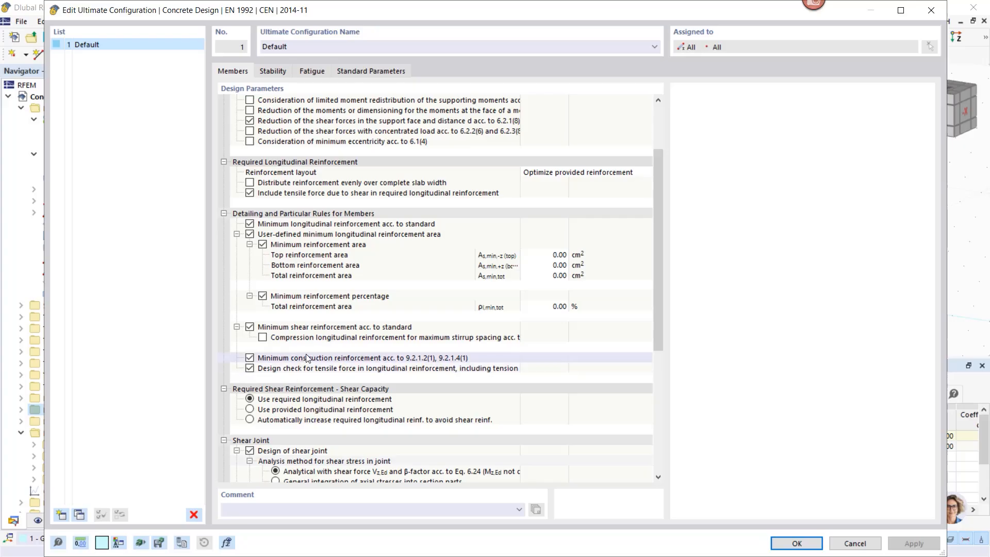
scroll(325, 338, "down", 2)
scroll(326, 337, "down", 2)
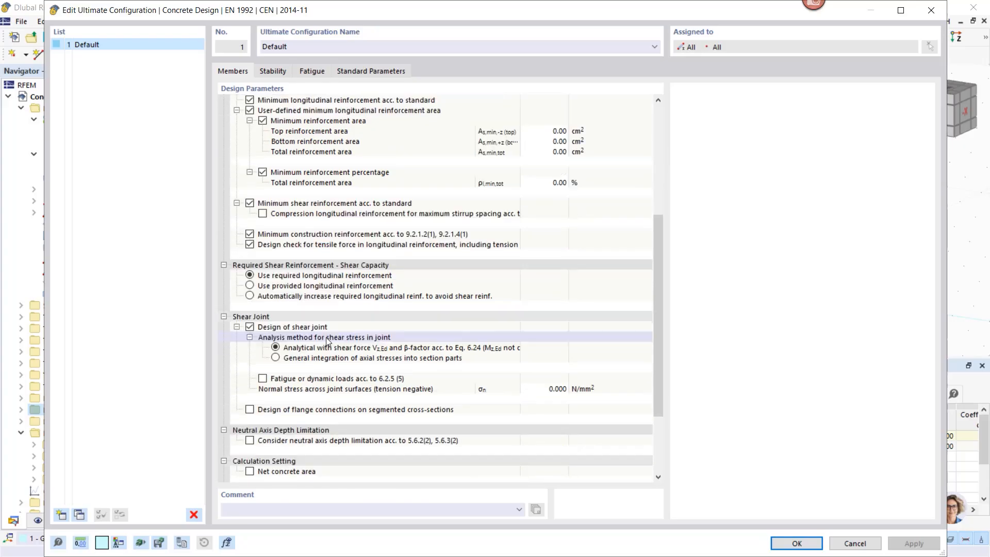
left_click(249, 327)
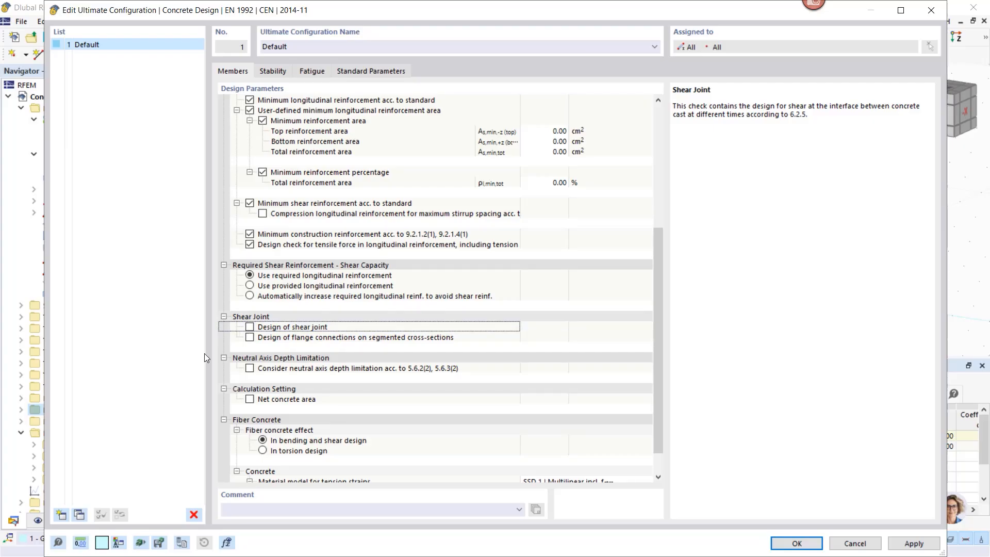
scroll(313, 380, "down", 1)
scroll(314, 380, "up", 9)
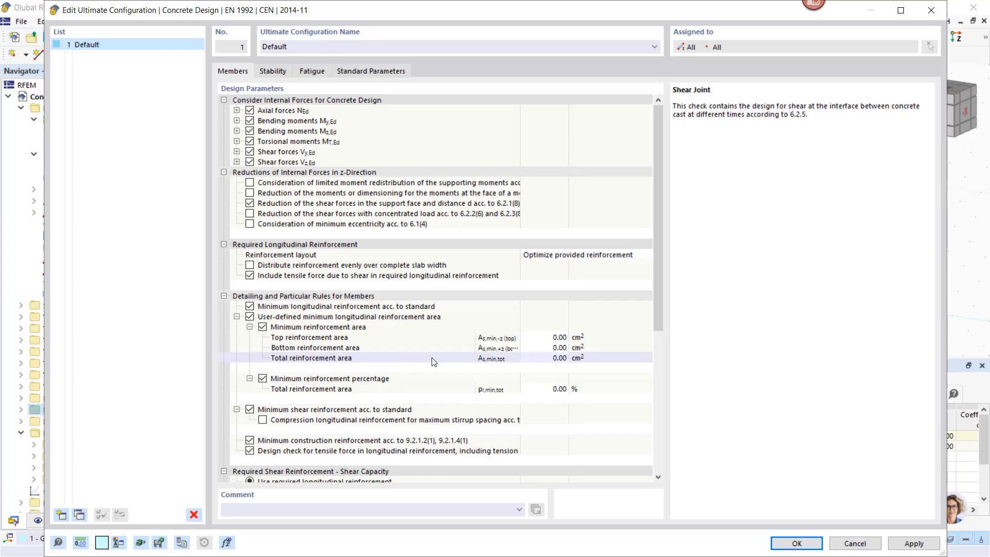
left_click(796, 543)
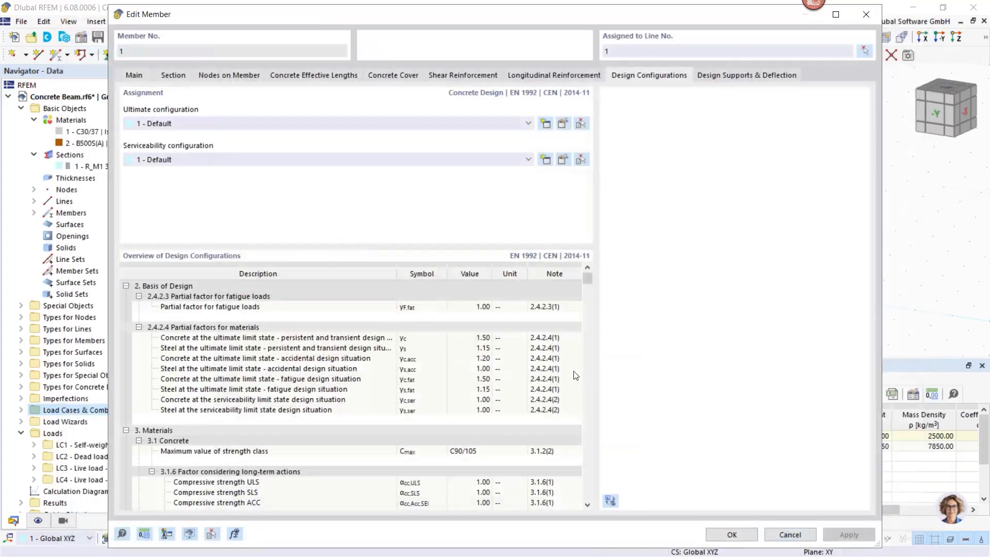
Review the design parameters of member 1's default serviceability configuration and deactivate the limitation of deflection
left_click(563, 160)
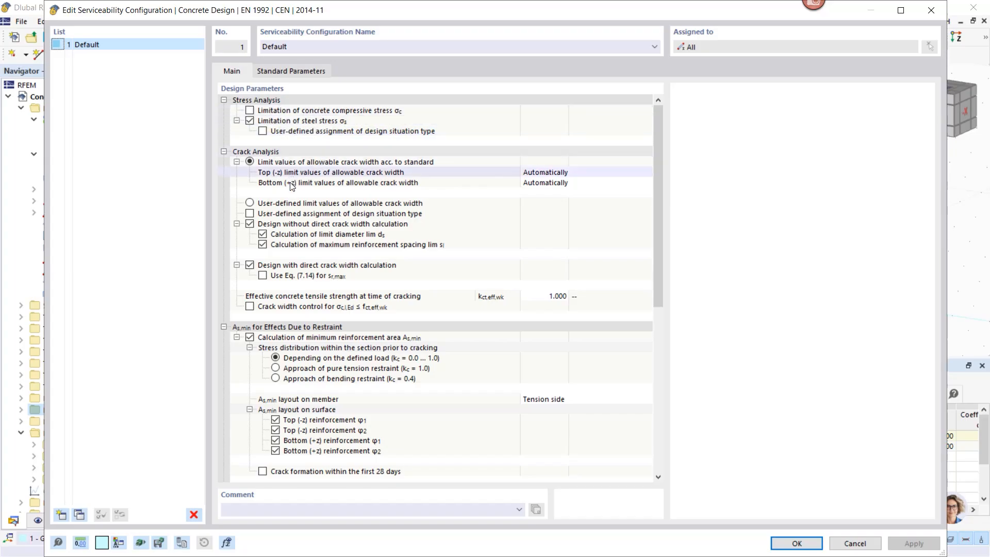
scroll(338, 262, "down", 3)
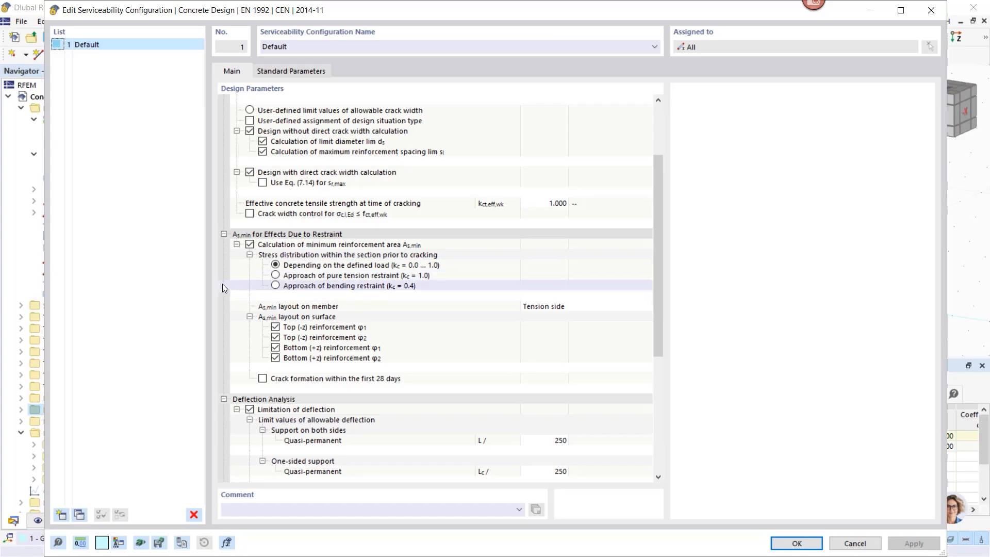
scroll(236, 292, "down", 2)
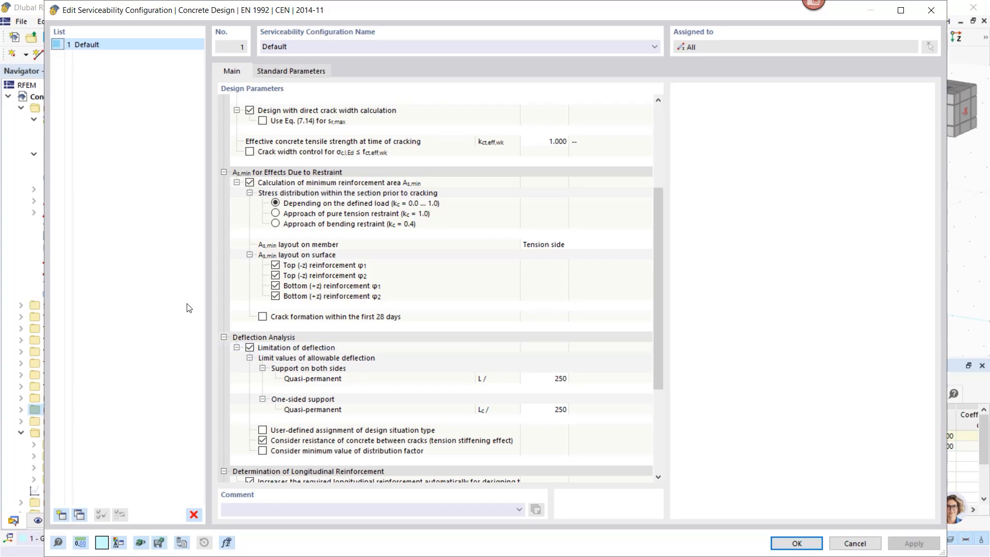
left_click(249, 349)
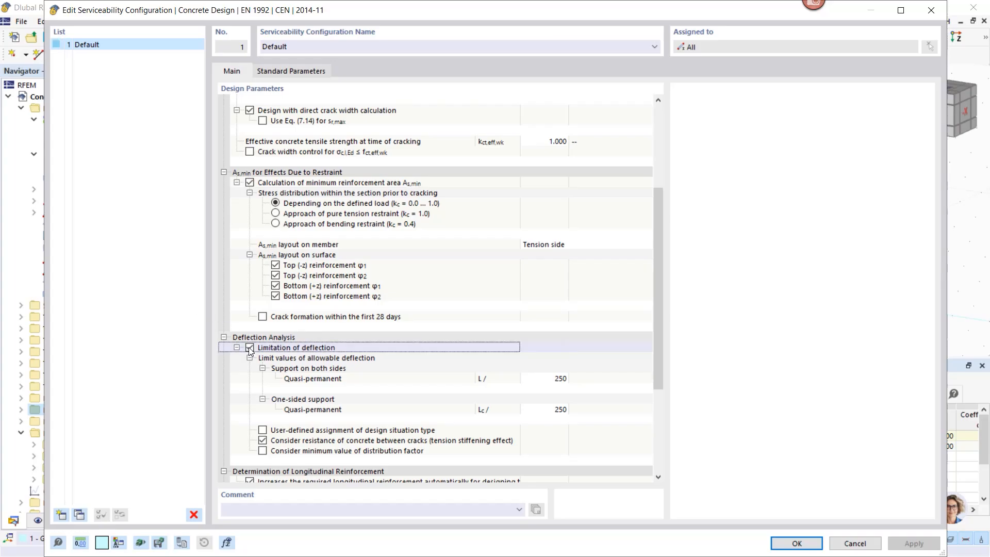
scroll(284, 289, "down", 3)
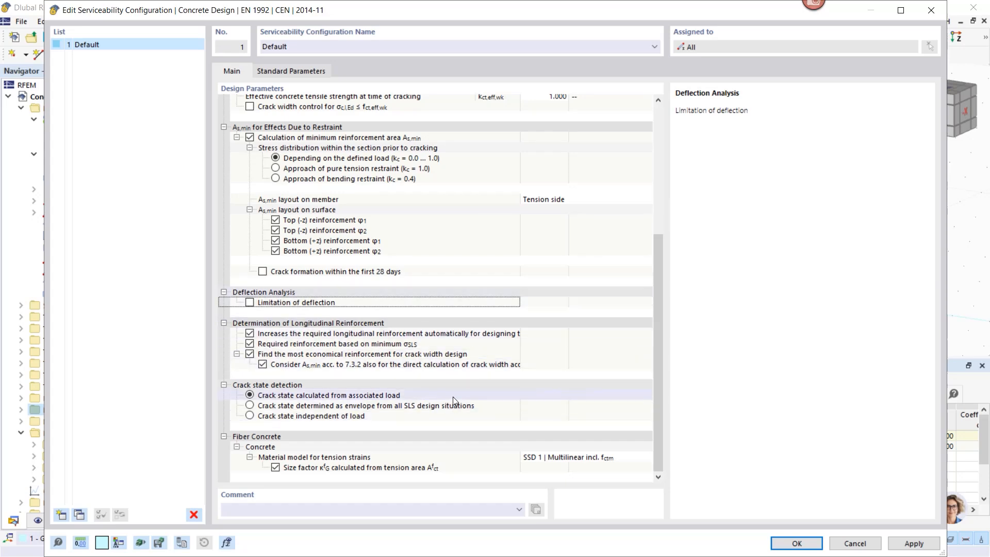
scroll(452, 397, "up", 5)
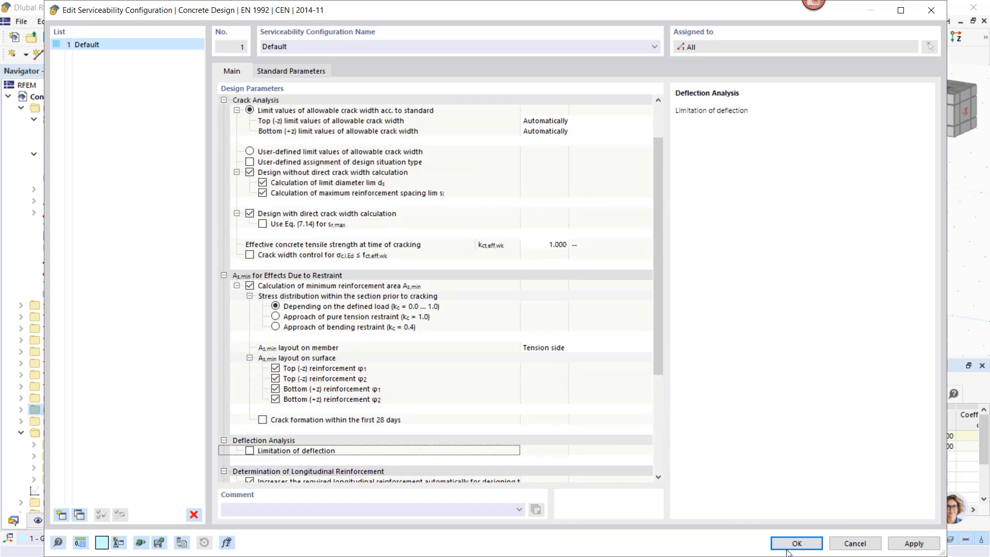
left_click(792, 543)
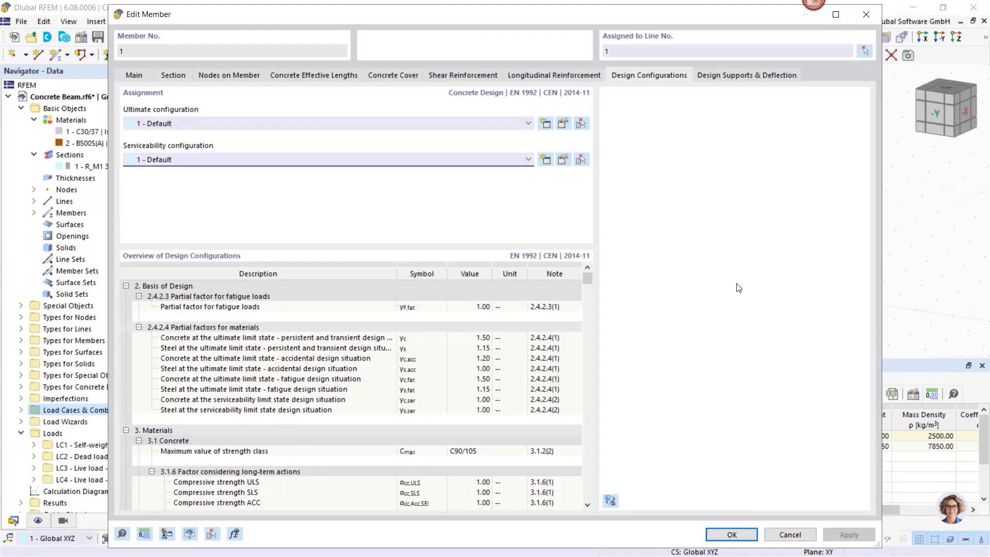
Create a concrete design support at the member start as an end support with monolithic connection, inactive for deflection design in the y/y'-axis
left_click(727, 75)
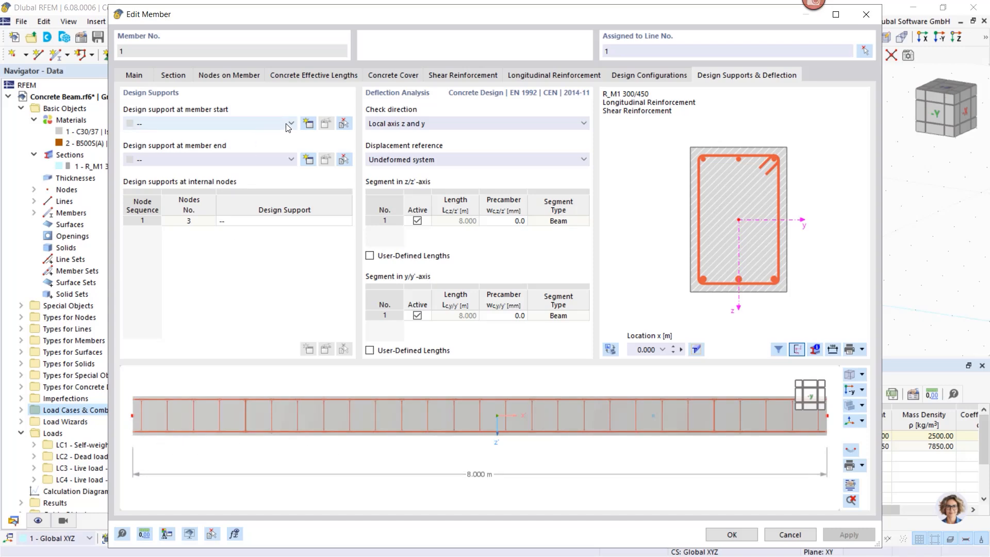
left_click(308, 125)
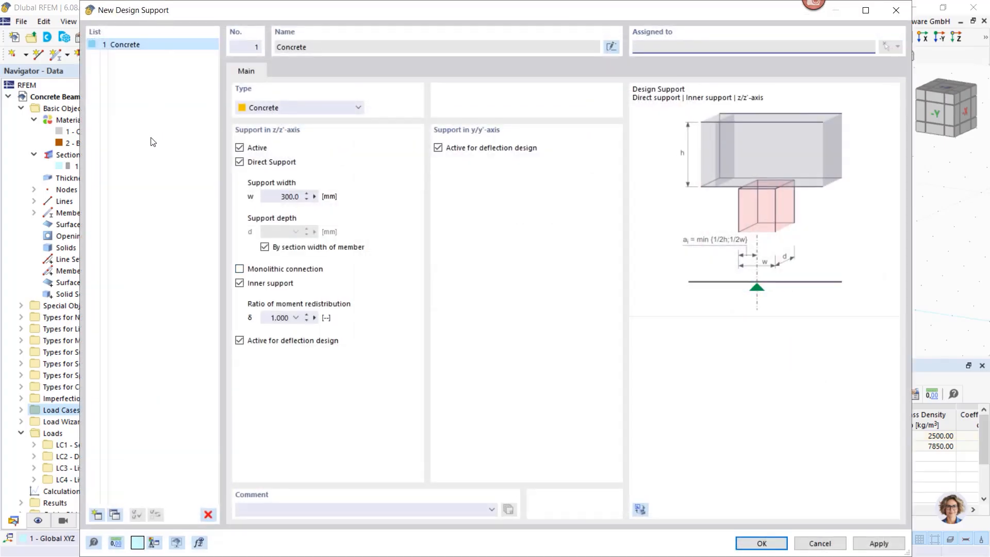
left_click(439, 148)
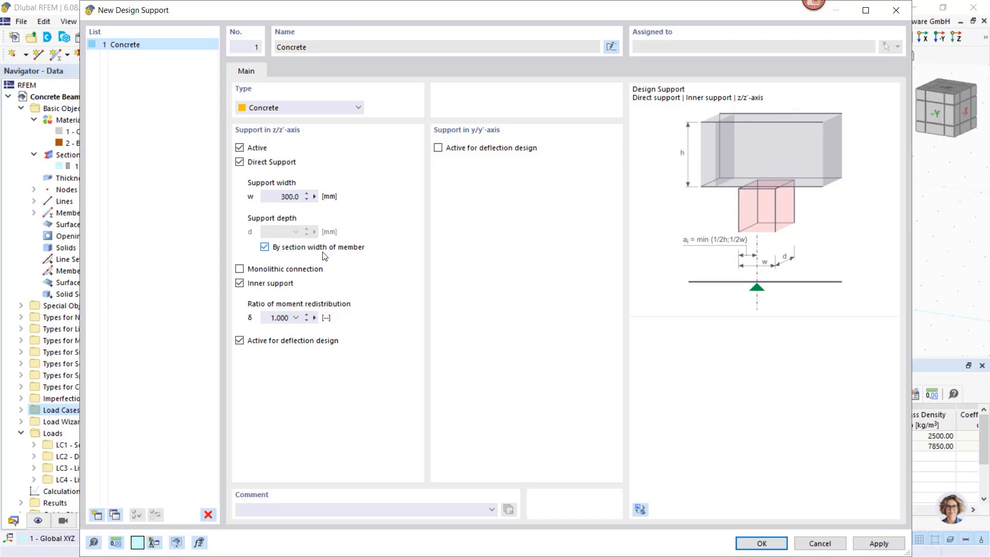
left_click(240, 269)
left_click(239, 285)
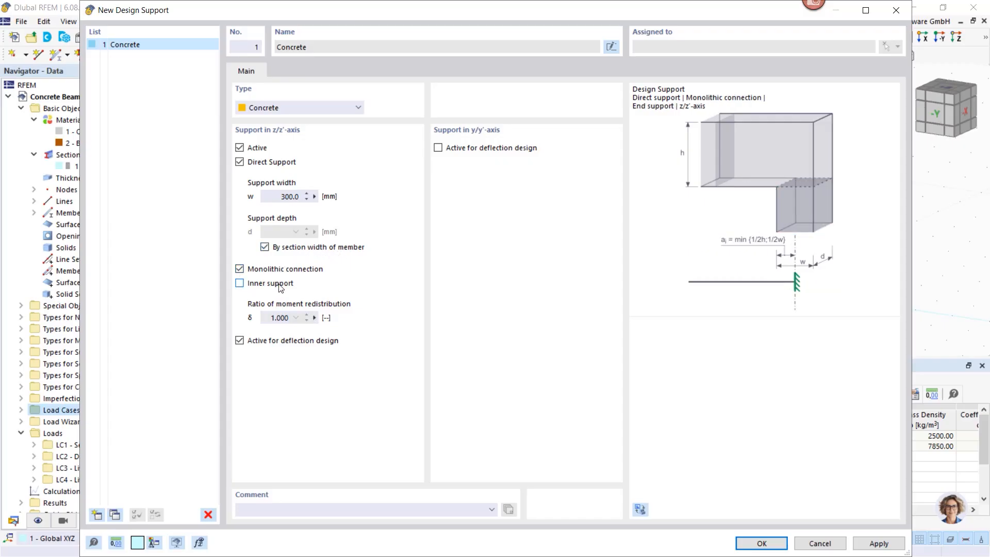
left_click(881, 545)
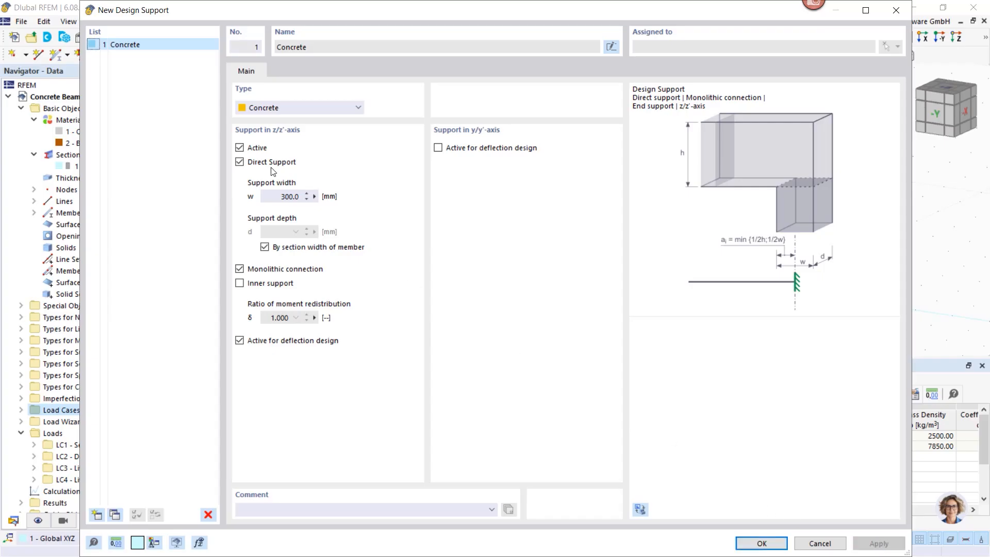
Copy the concrete design support and turn the copy into an inner support
left_click(113, 514)
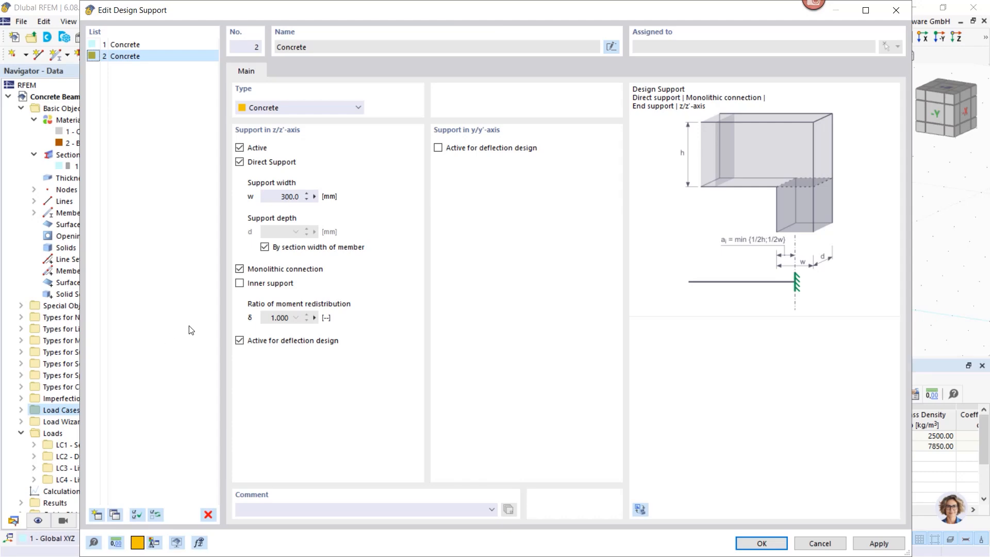
left_click(239, 283)
left_click(767, 545)
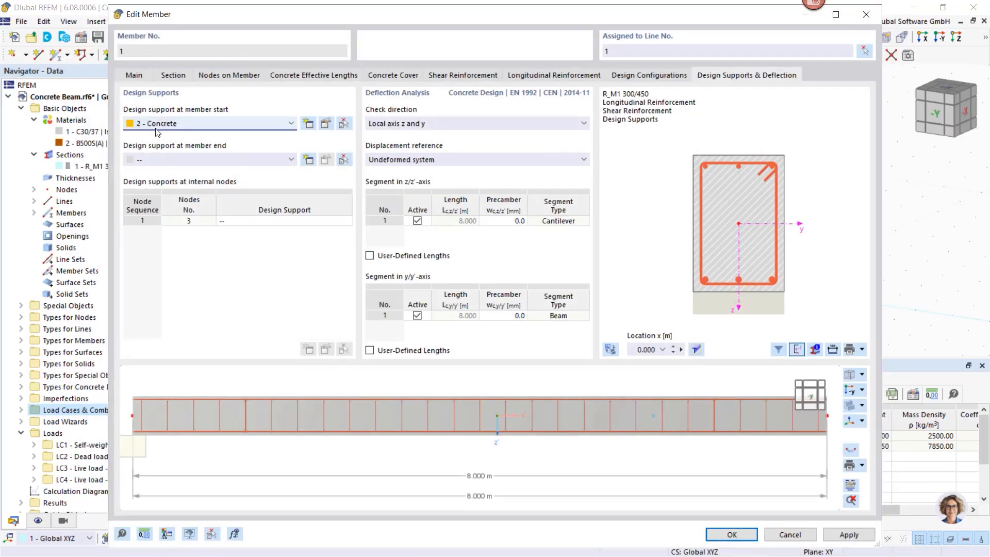
Assign design support 1 - Concrete to the member start and 2 - Concrete to internal node 3, and accept the member's settings
left_click(169, 116)
left_click(165, 136)
left_click(323, 221)
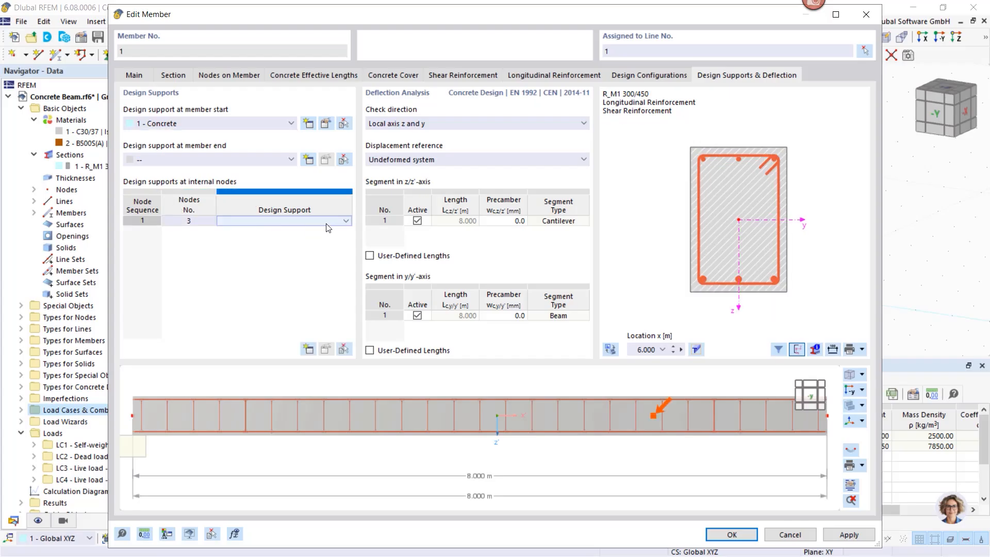
left_click(345, 222)
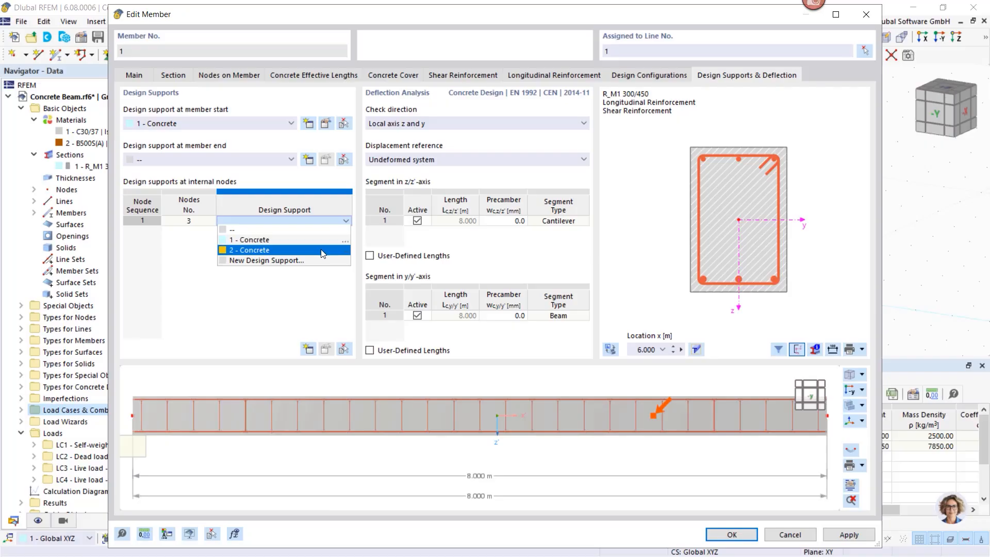
left_click(258, 250)
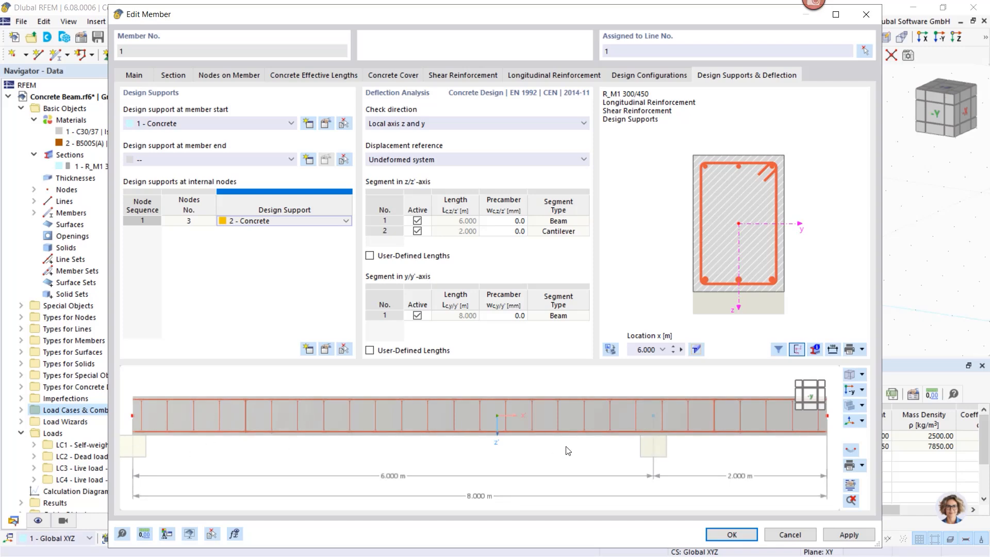
left_click(728, 537)
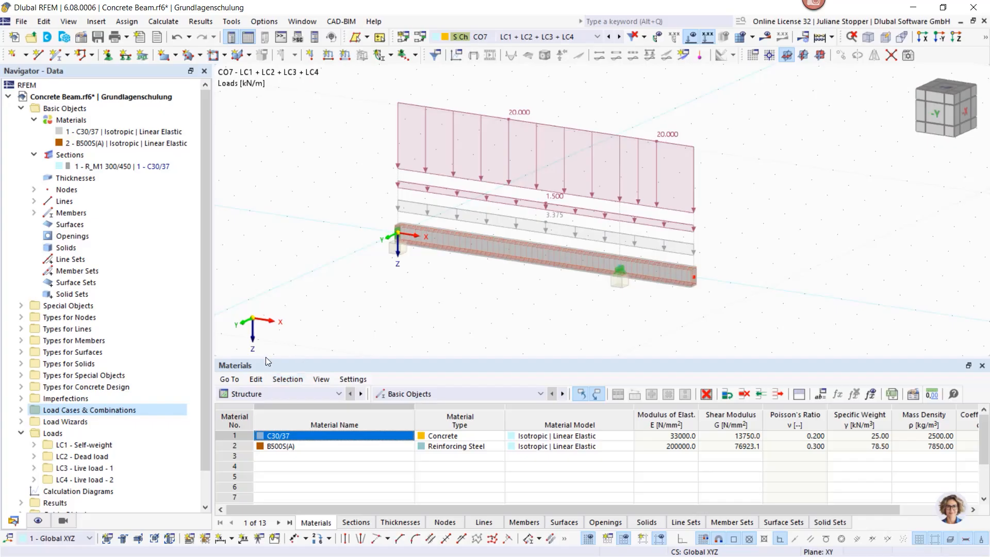
List the model's lines and members in the data navigator
left_click(271, 393)
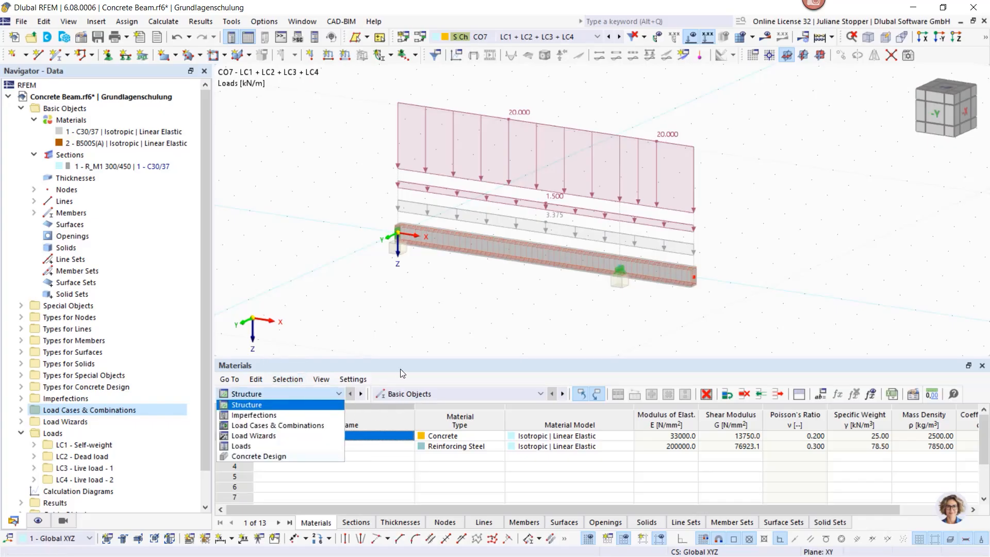
left_click(417, 368)
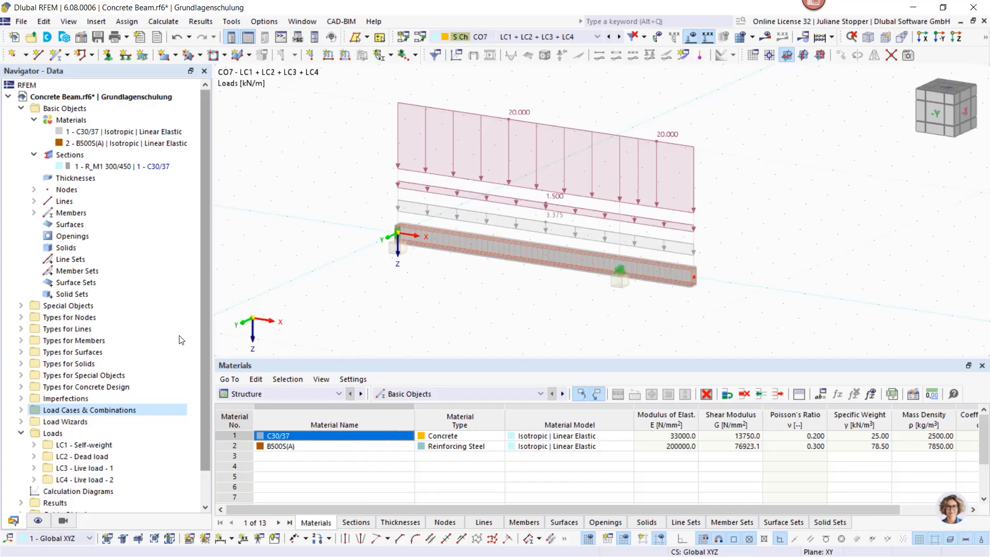
left_click(34, 201)
left_click(34, 224)
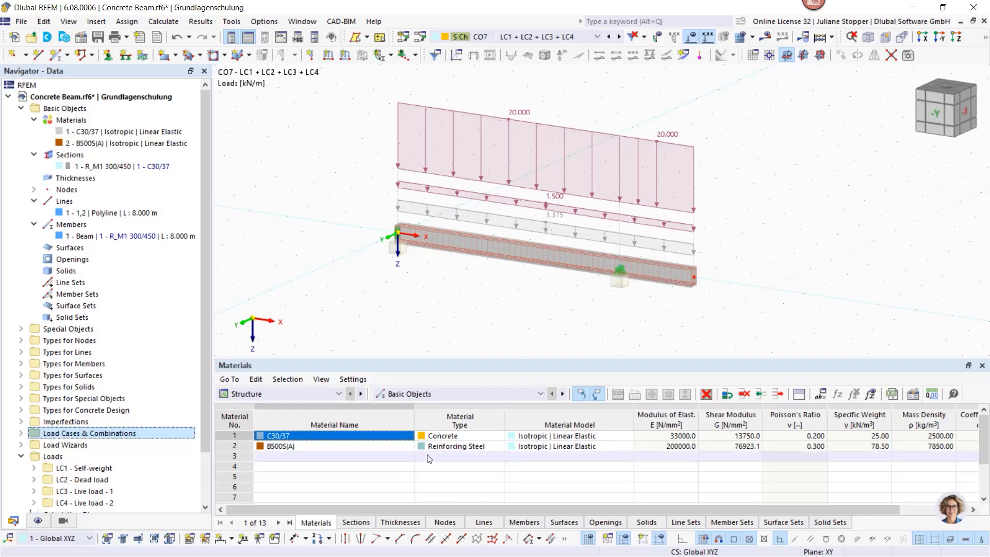
Check the Concrete Design input for design situations and objects to design, keeping SLS - Quasi-permanent selected, and run the design calculation
left_click(338, 395)
left_click(276, 456)
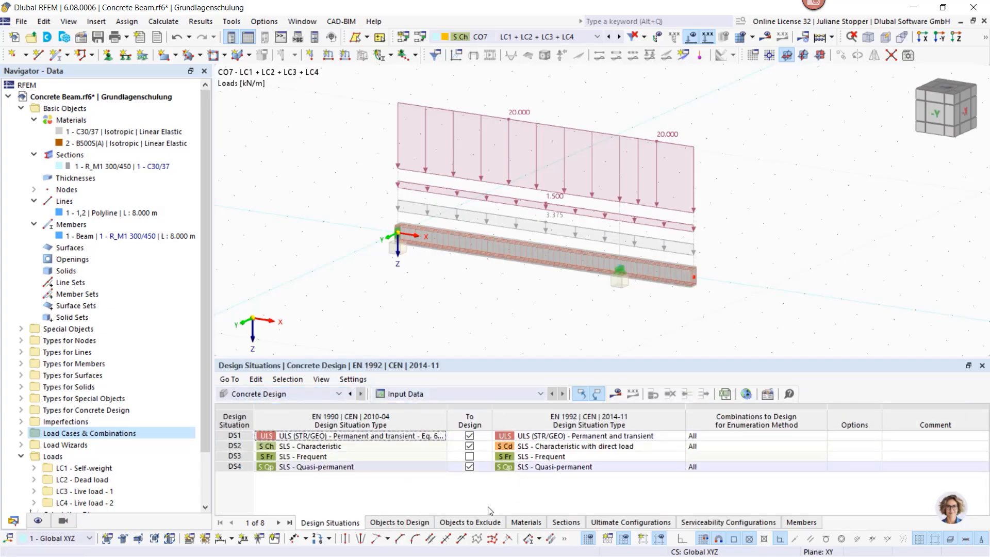
left_click(470, 467)
left_click(470, 467)
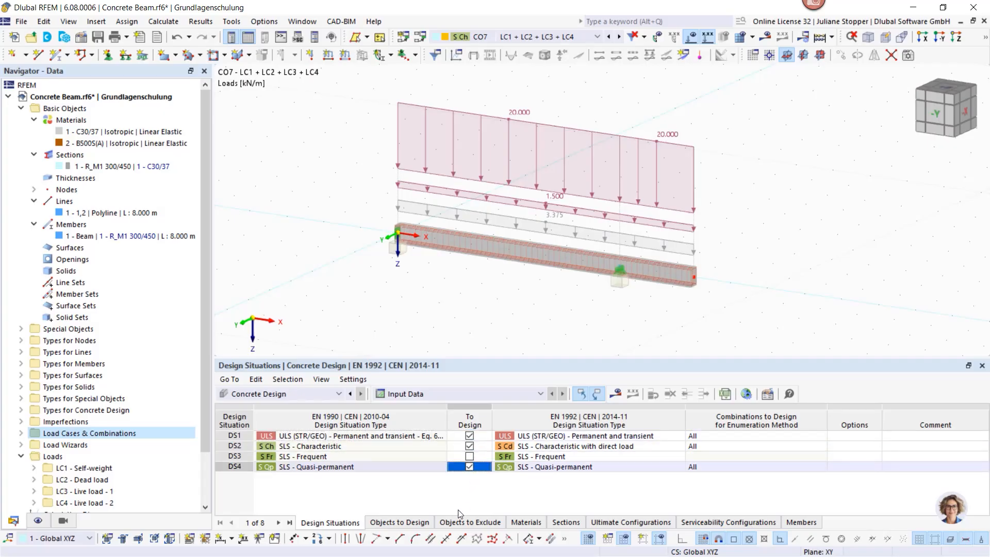
left_click(400, 523)
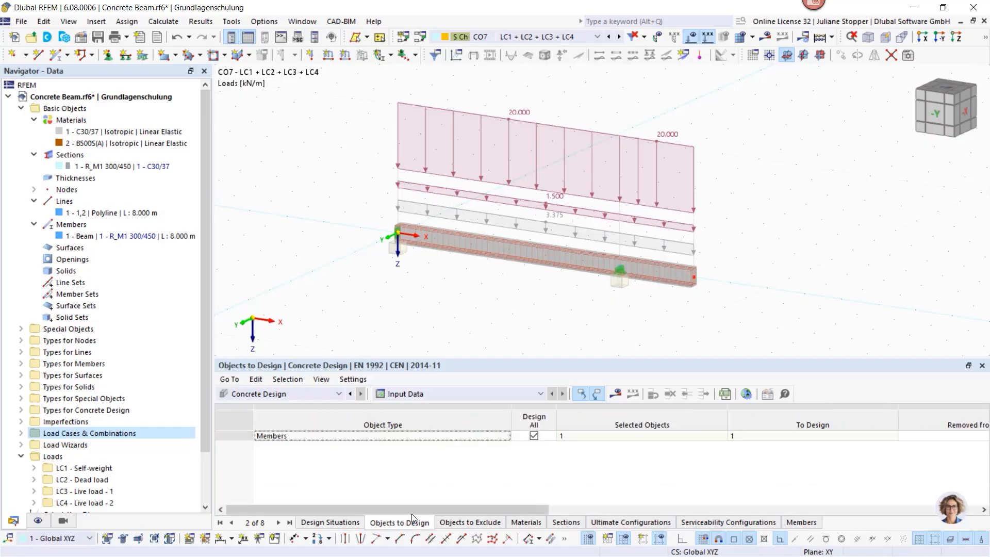
left_click(327, 524)
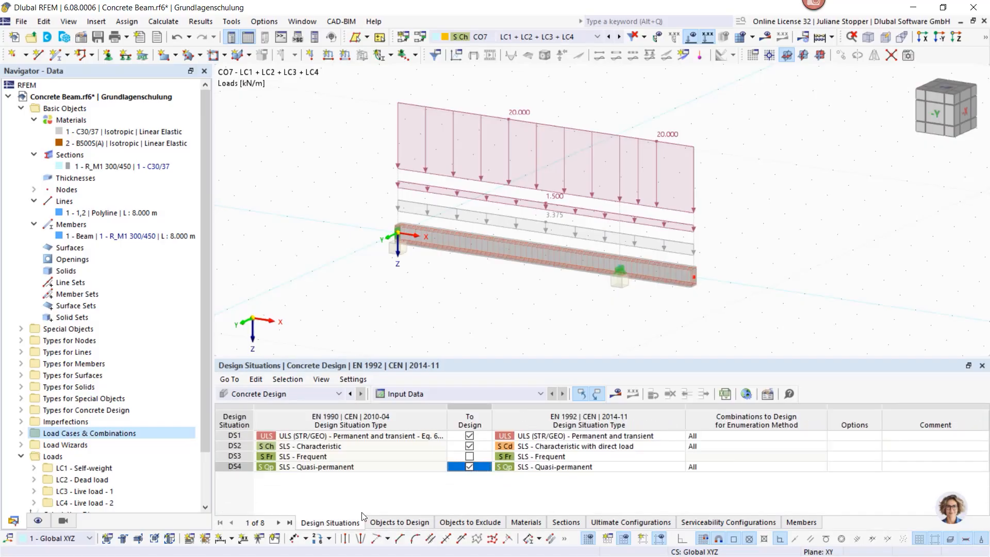
left_click(617, 395)
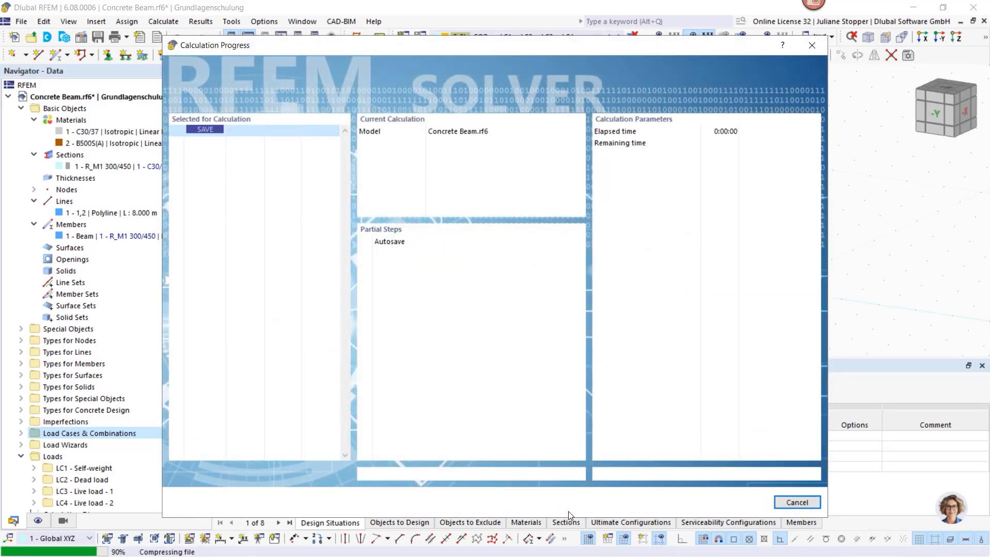
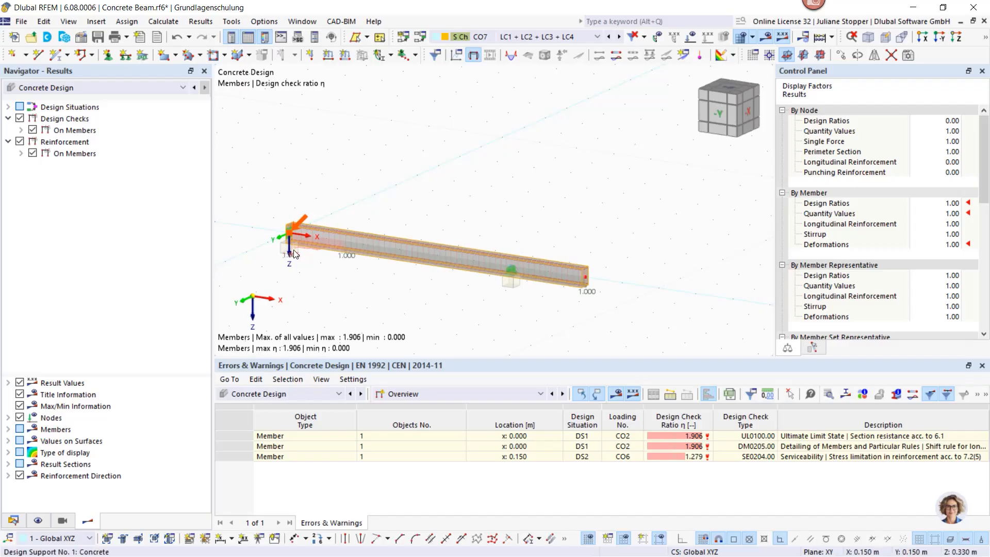
Switch the results from Concrete Design to Static Analysis to show the beam's global deformations
scroll(297, 255, "up", 2)
middle_click_drag(349, 284, 335, 221)
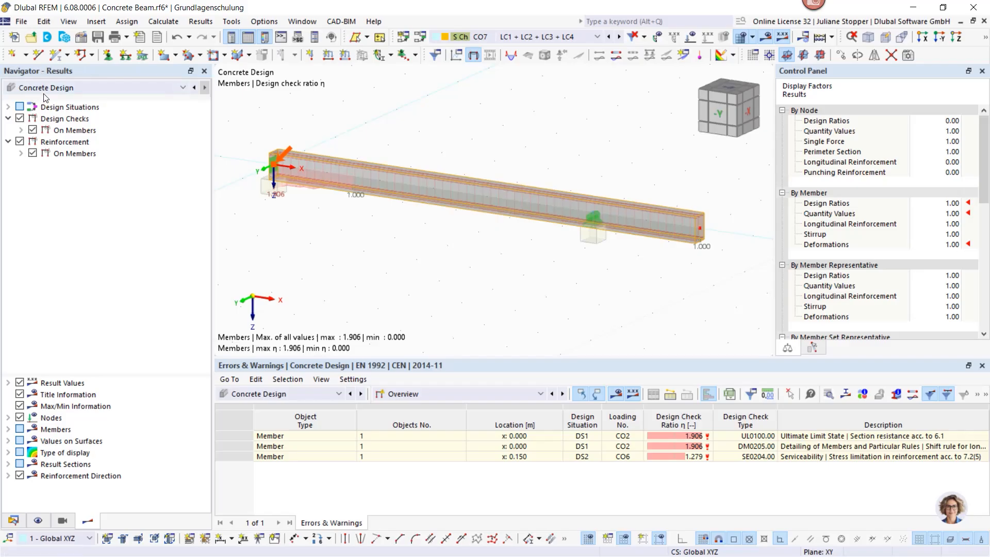
left_click(119, 88)
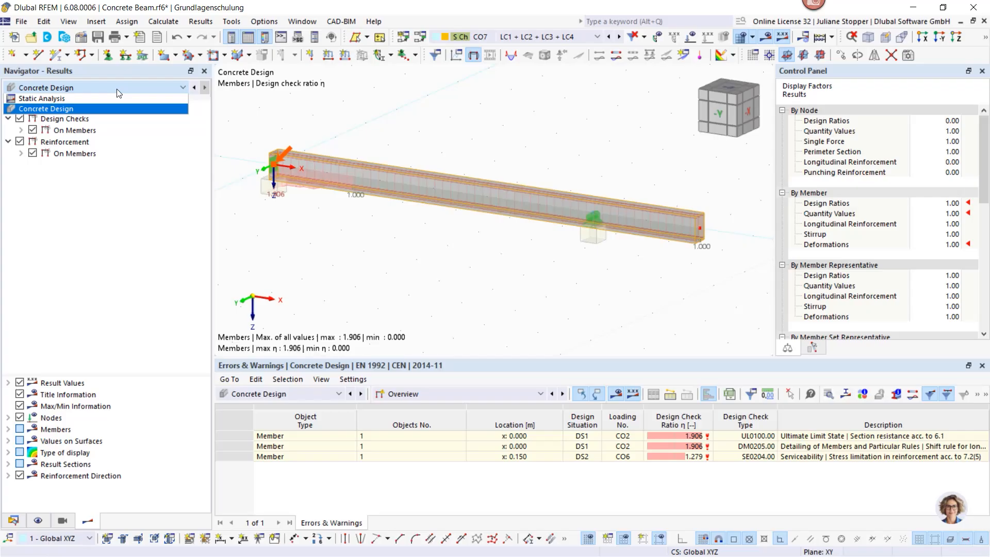
left_click(60, 99)
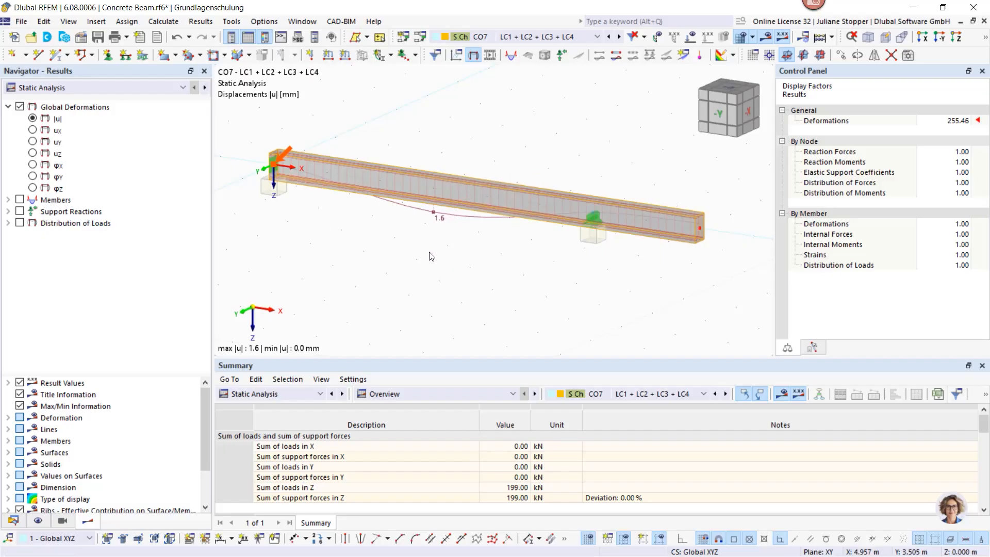
Show the beam in isometric view and display it as a wireframe model
middle_click_drag(406, 245, 366, 181, "ctrl")
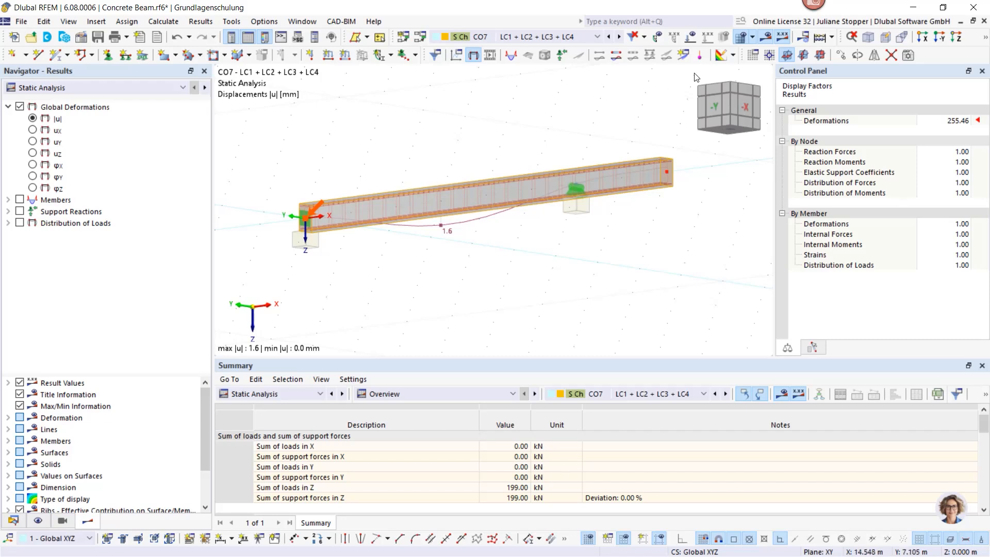
left_click(867, 37)
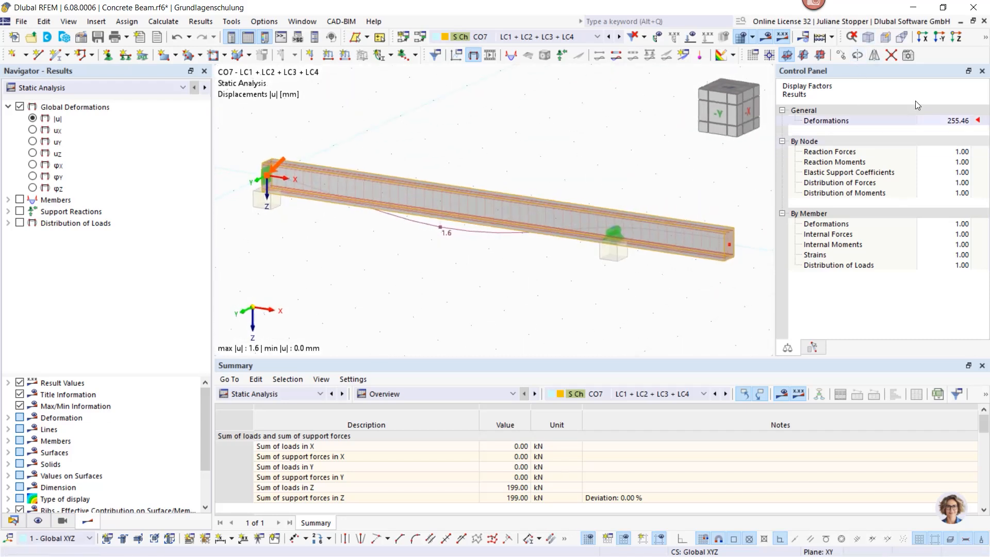
left_click(985, 39)
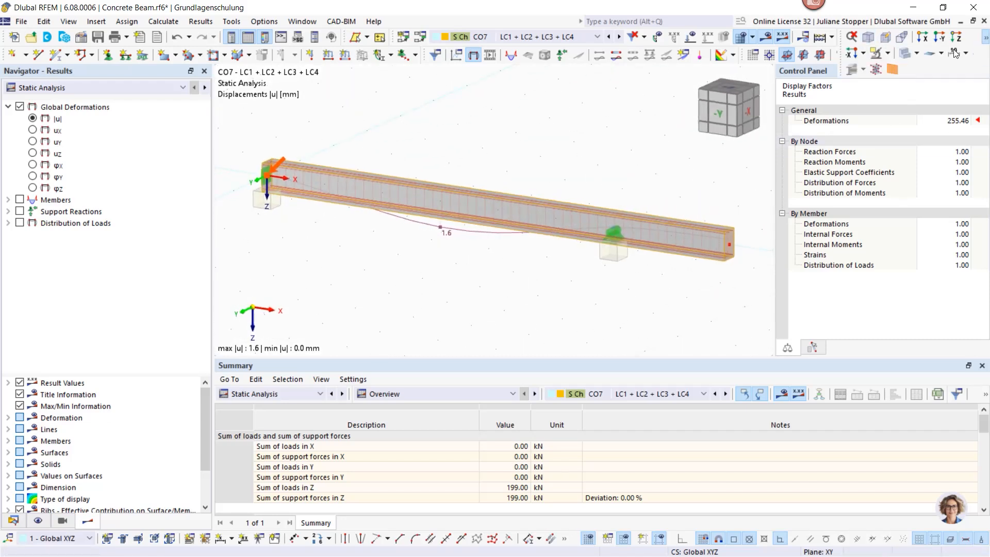
left_click(917, 53)
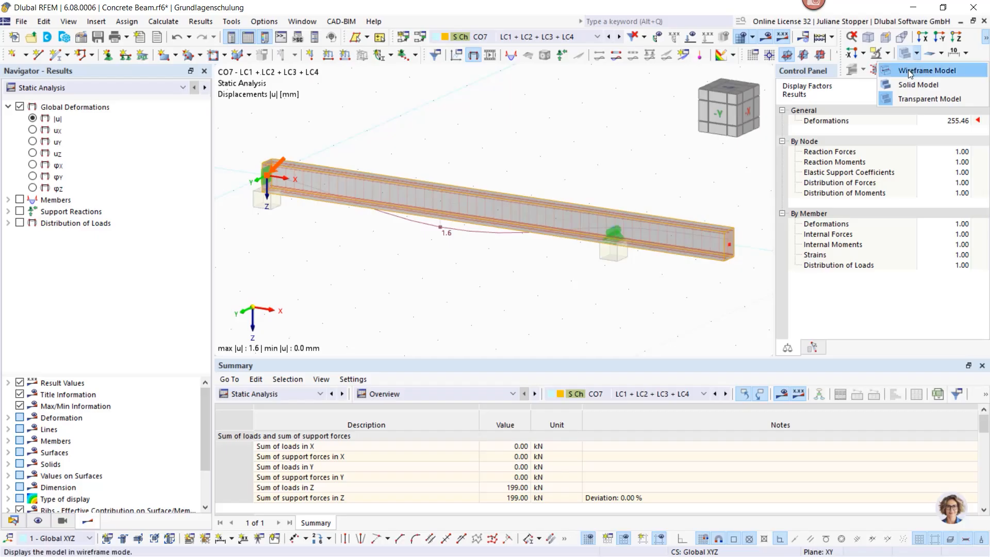
left_click(907, 69)
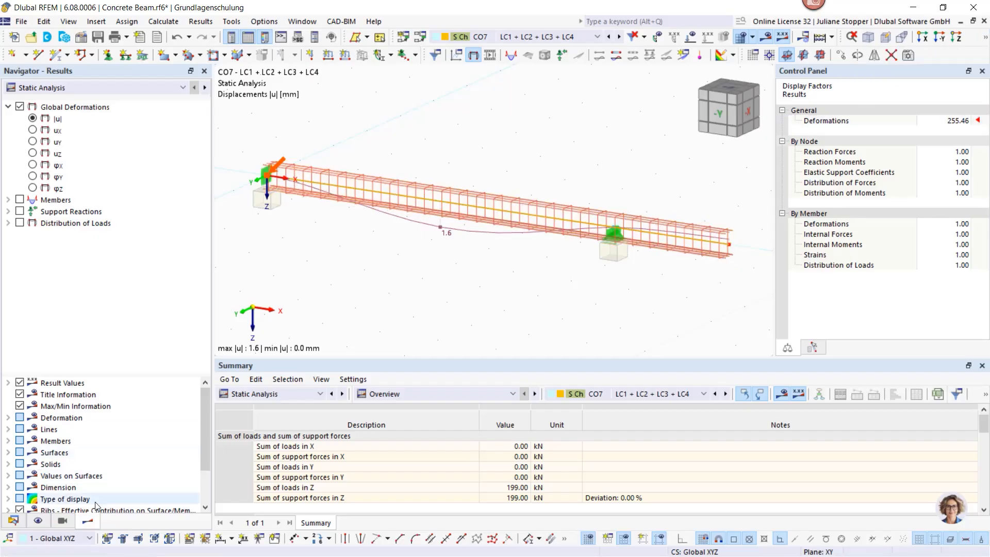
Hide the Types for Concrete Design in the model display so the reinforcement is not drawn on the beam
left_click(62, 522)
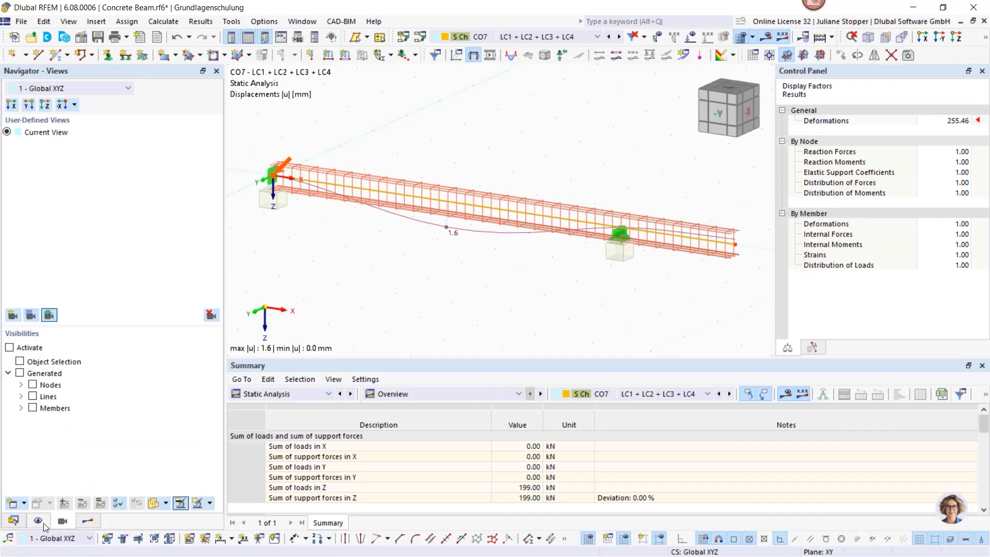
left_click(43, 523)
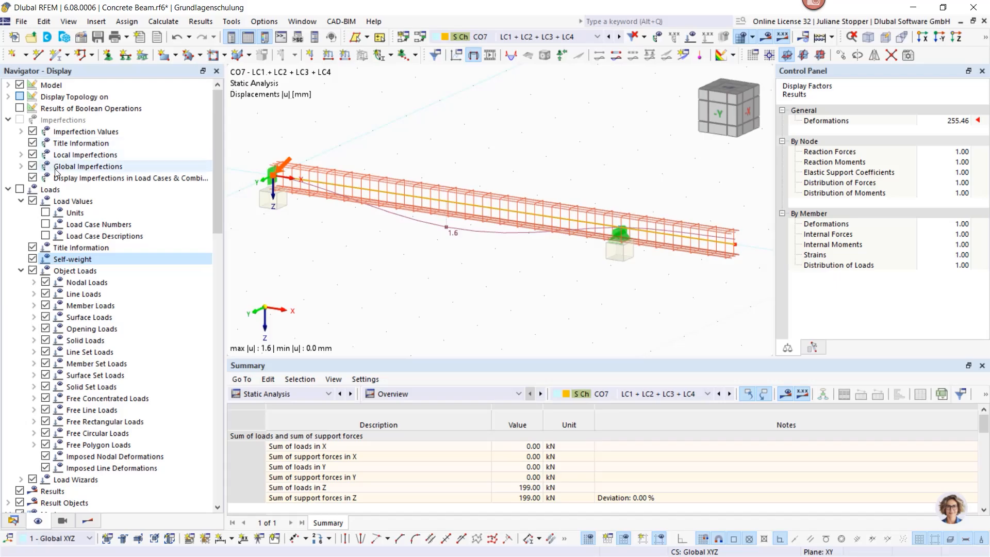
left_click(8, 85)
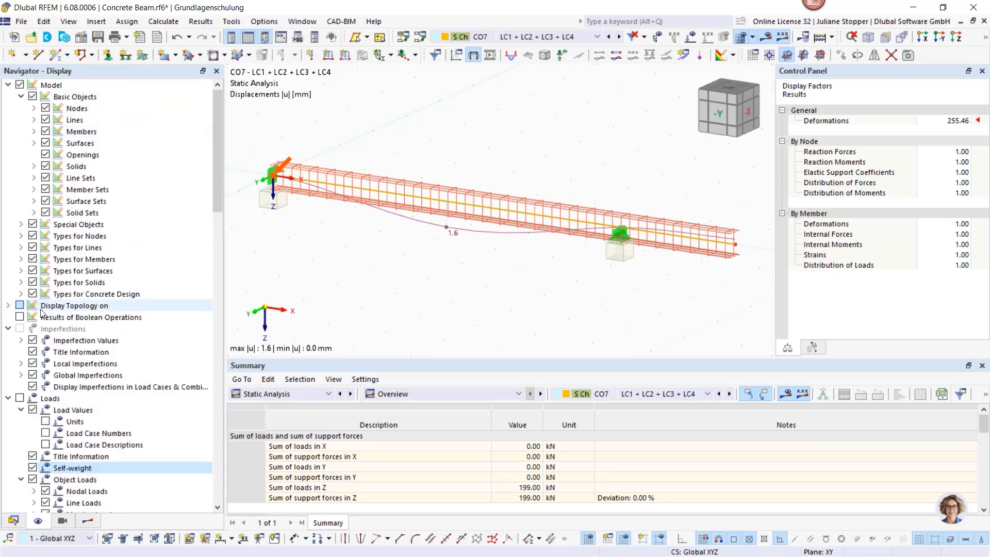
left_click(33, 294)
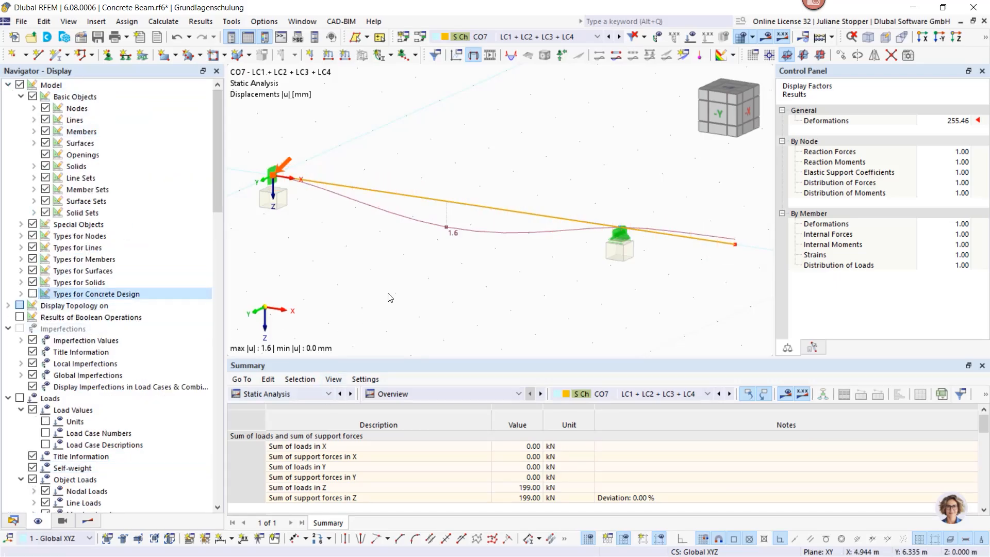
Try the Section Colored display for the member deformations and return to the Lines display
left_click(88, 522)
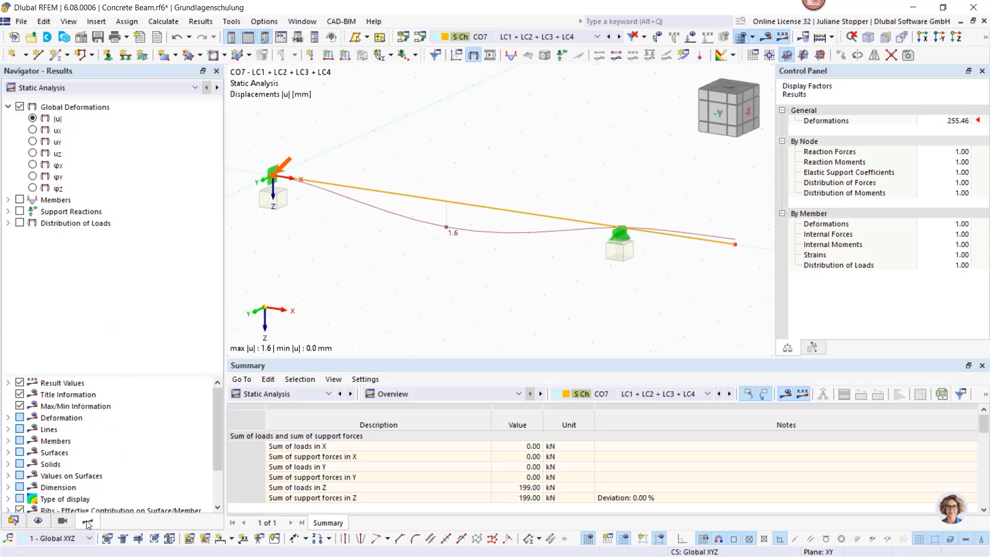
left_click(7, 417)
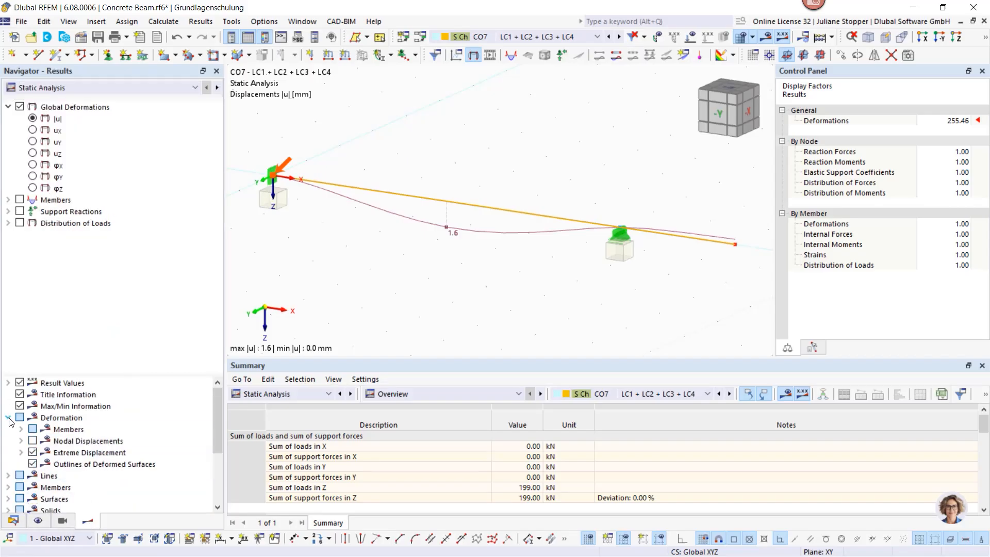
left_click(20, 429)
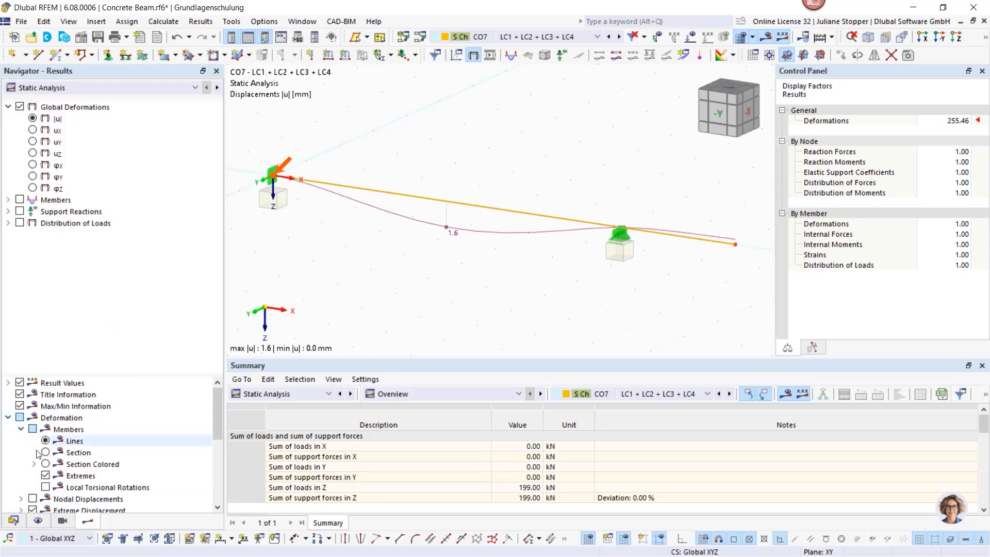
left_click(45, 464)
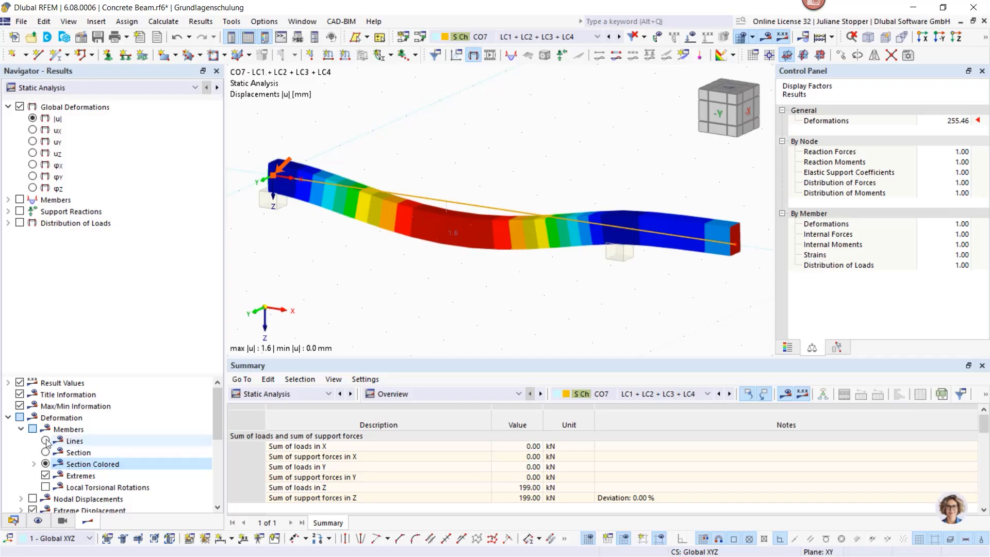
left_click(46, 441)
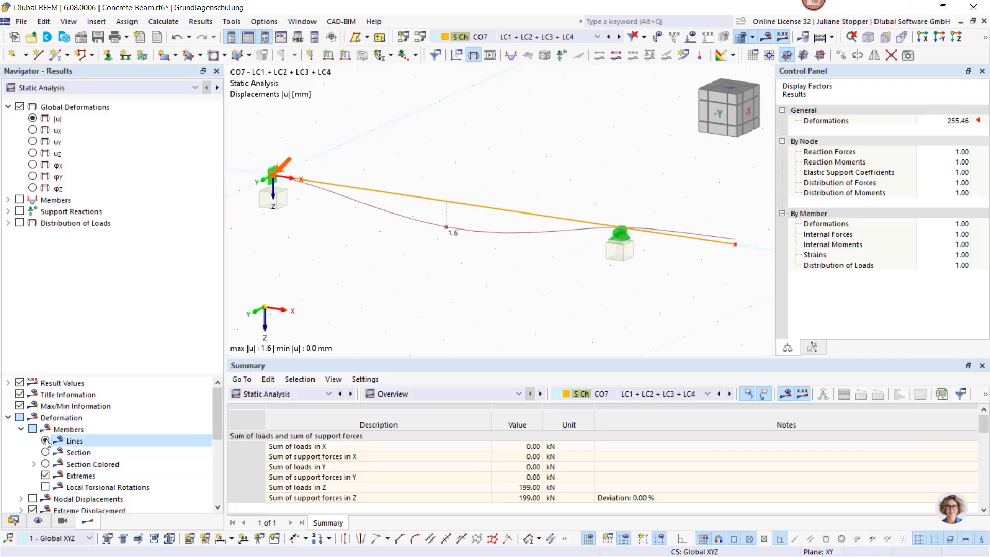
left_click(14, 520)
left_click(88, 520)
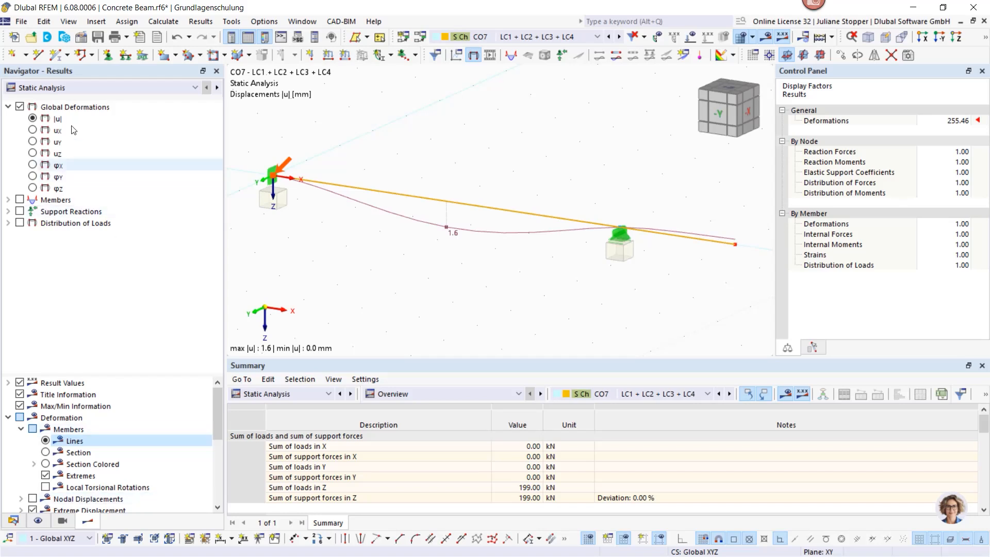
Switch the displayed results from Static Analysis to Concrete Design
left_click(76, 88)
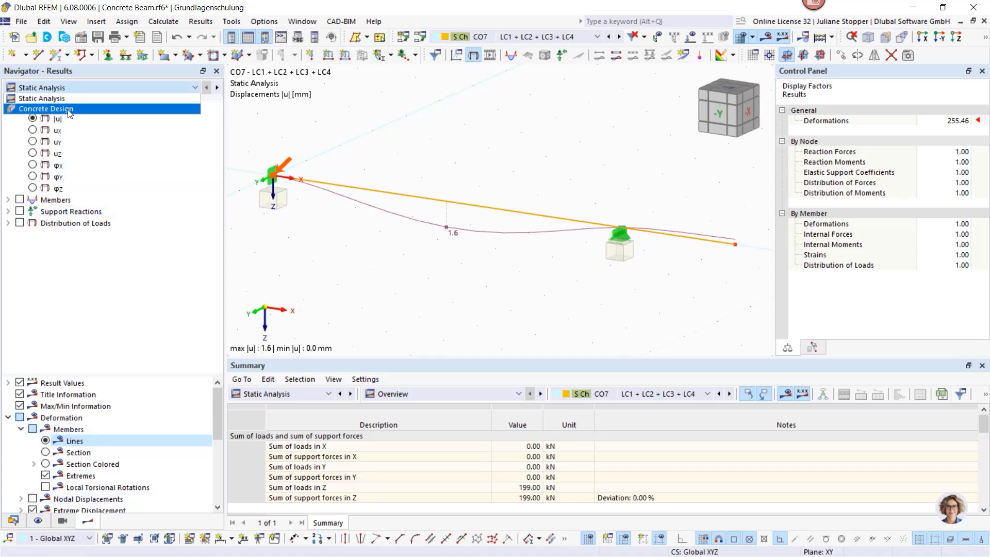
left_click(71, 109)
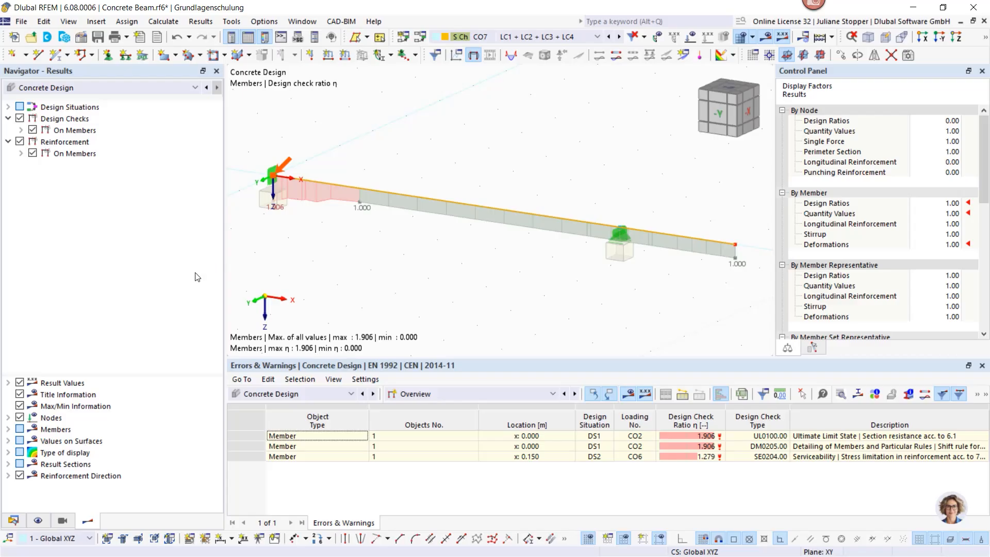
left_click(304, 394)
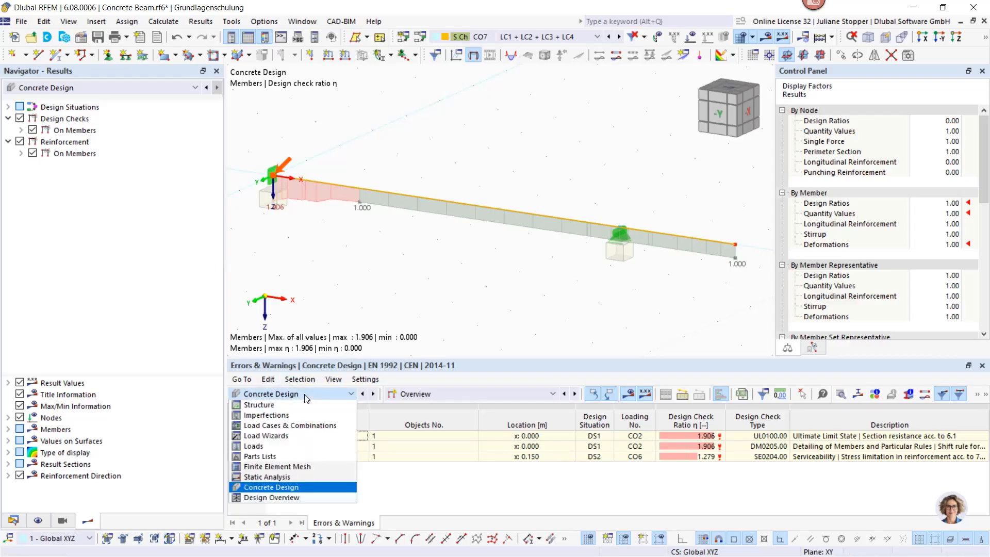
left_click(305, 395)
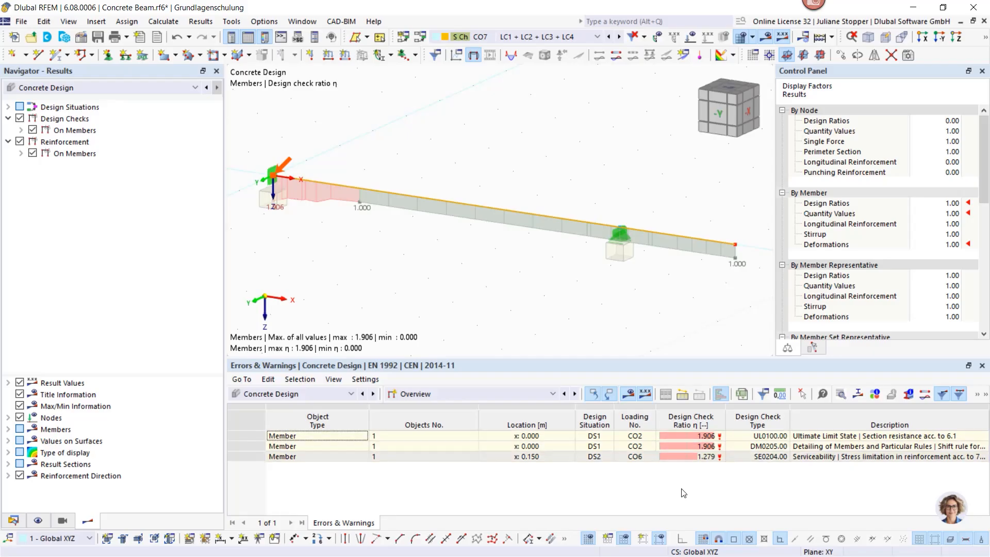
List the Design Ratios on Members in an enlarged results table and look through the checks by design situation
left_click(461, 394)
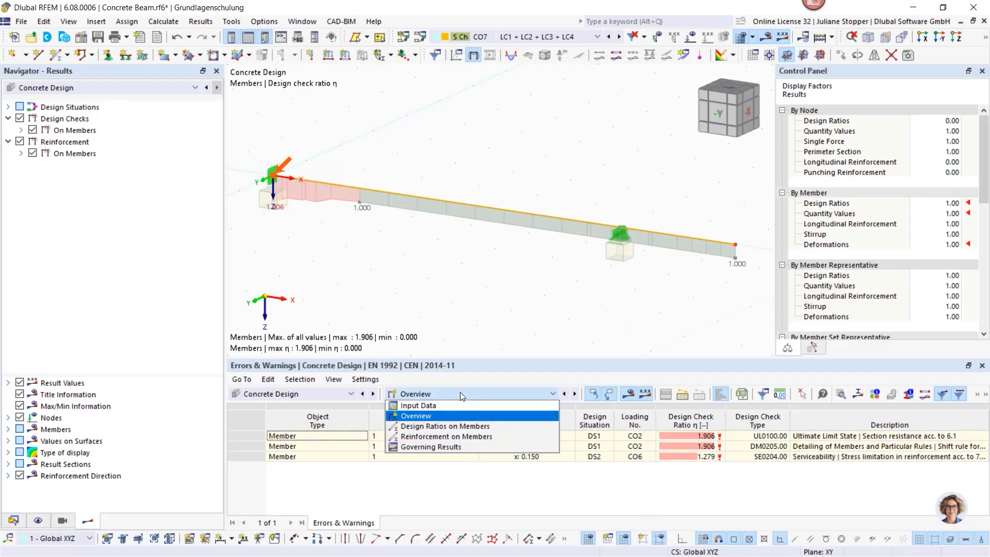
left_click(437, 426)
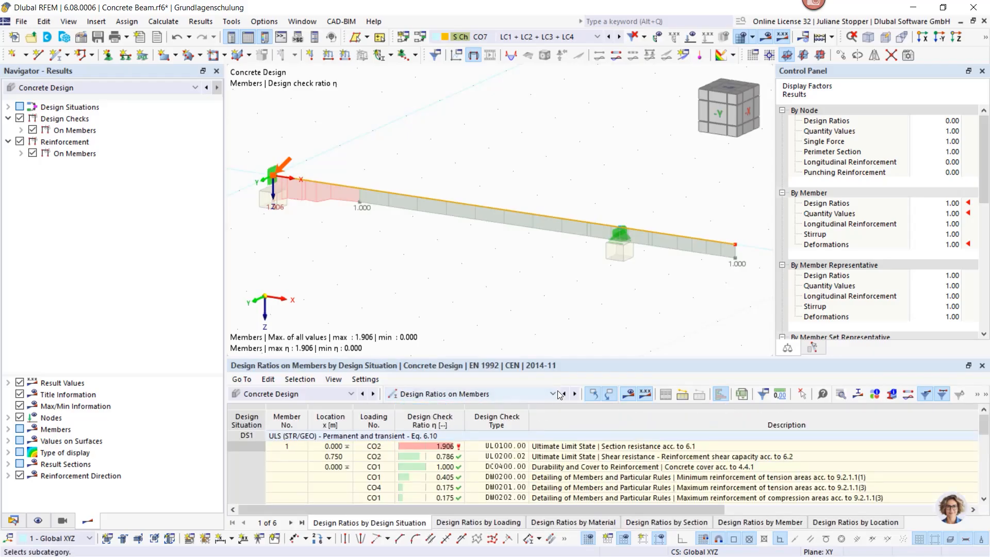
left_click_drag(549, 357, 550, 253)
scroll(487, 375, "down", 4)
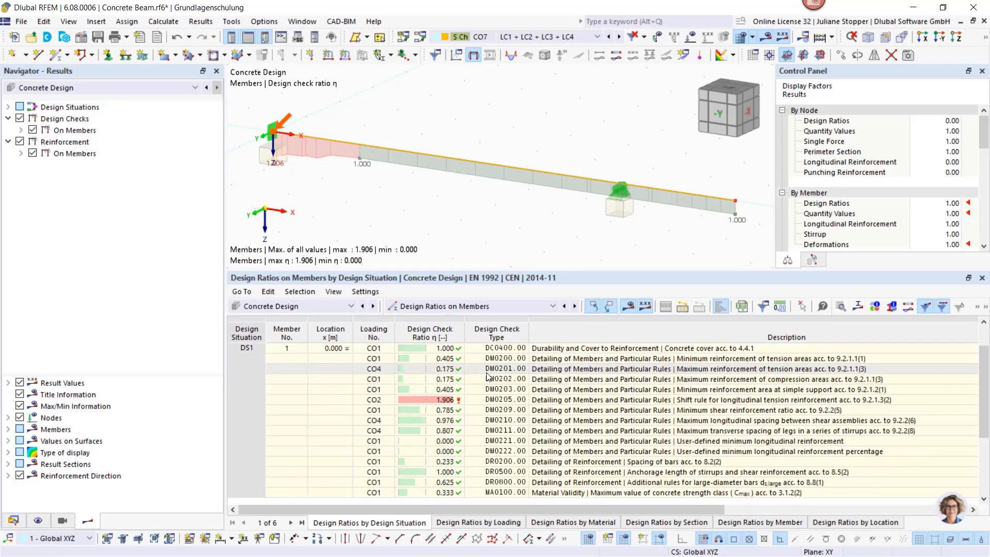
scroll(487, 375, "up", 4)
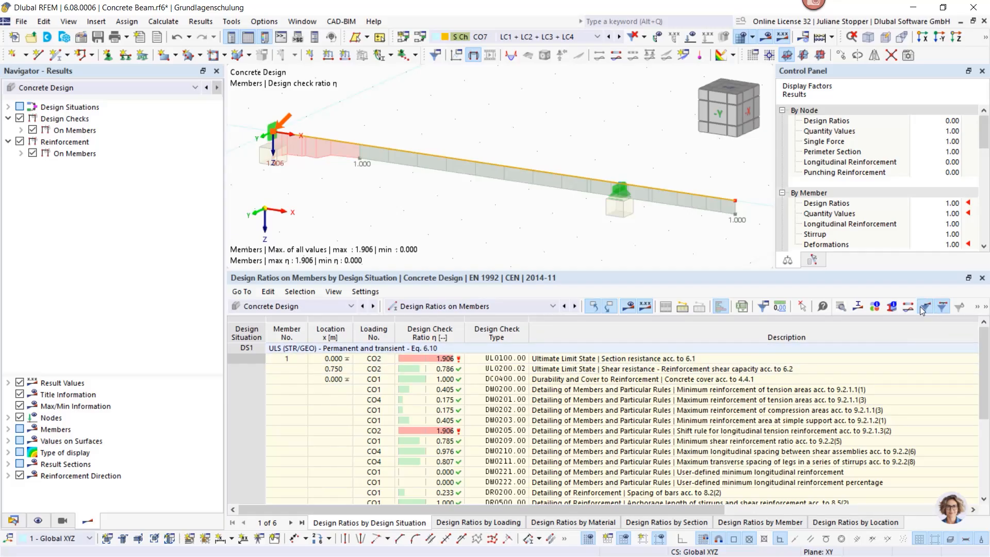
Restrict the design ratio table to the ultimate limit state checks, shrink the table area and select the section resistance ratio
left_click(976, 311)
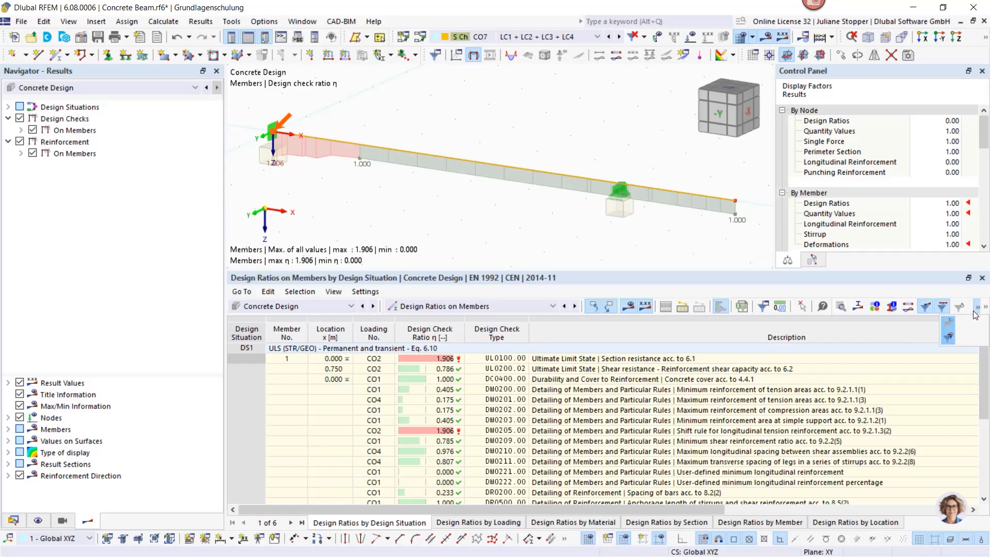
left_click(949, 338)
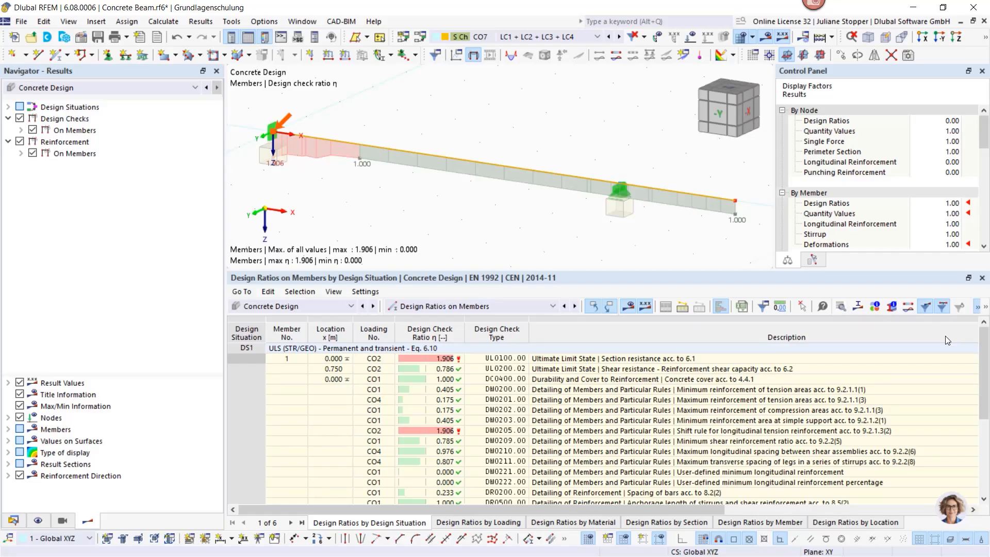
left_click(939, 307)
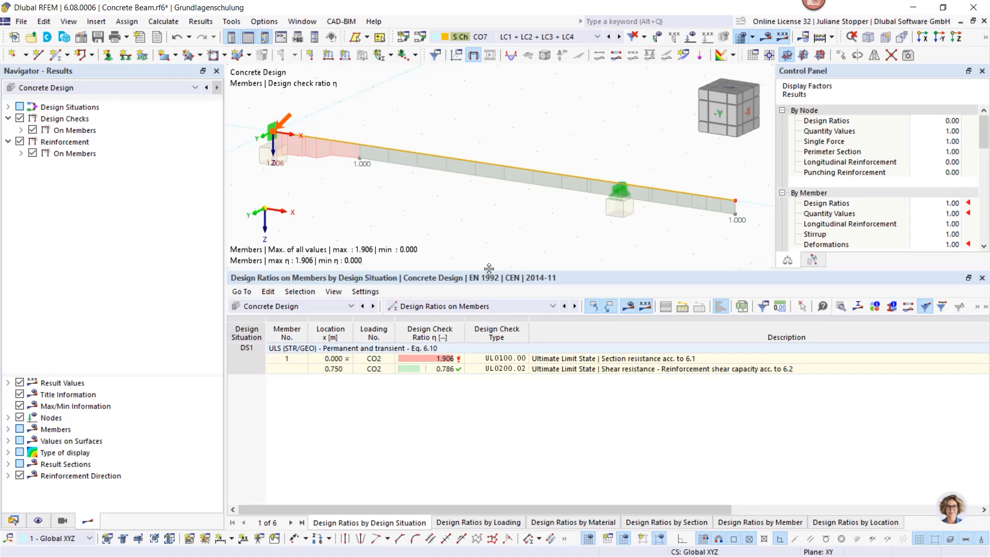
left_click_drag(488, 272, 474, 327)
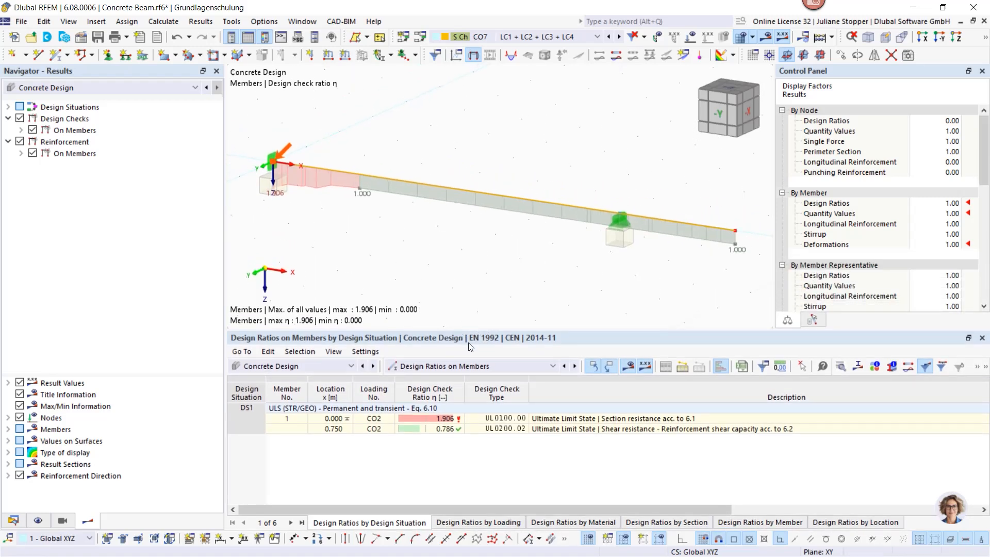
left_click(444, 420)
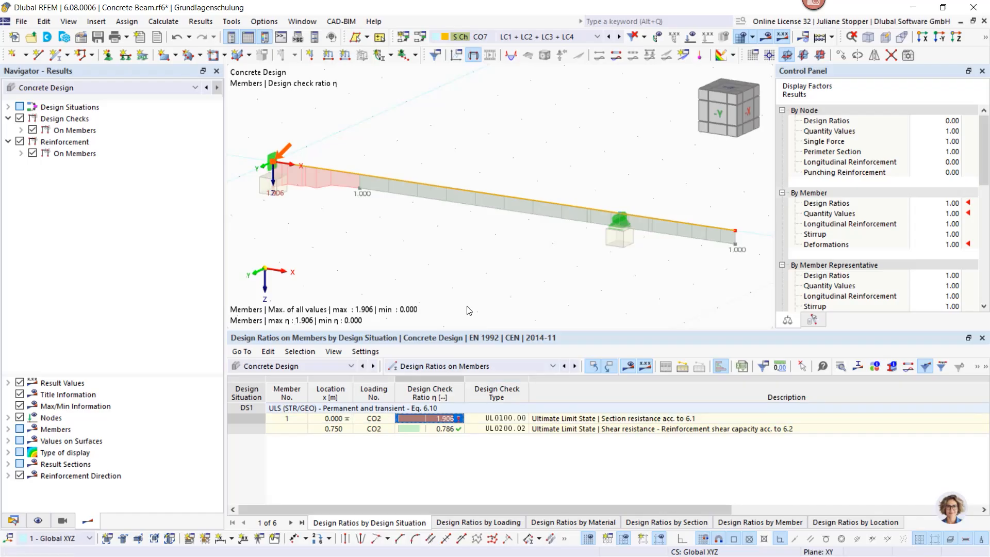
Expand the member ultimate limit state checks down to the UL0100 values and examine the ratio diagram at the beam start
left_click(21, 130)
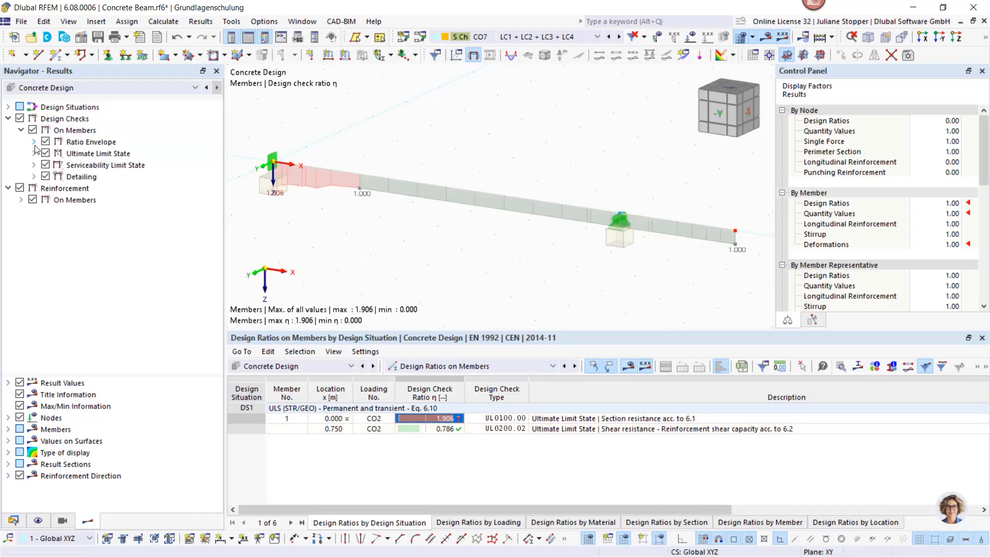
left_click(34, 153)
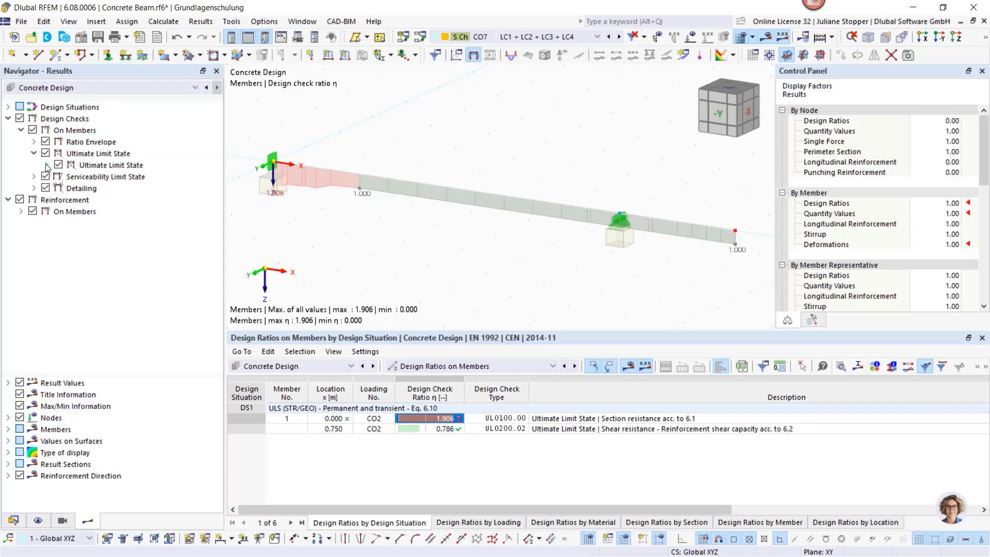
left_click(46, 166)
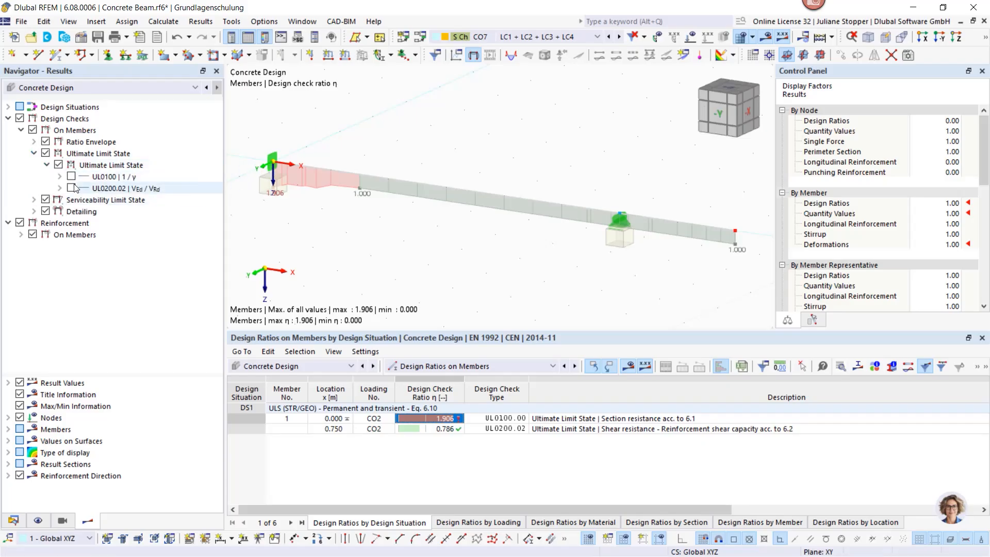
left_click(60, 176)
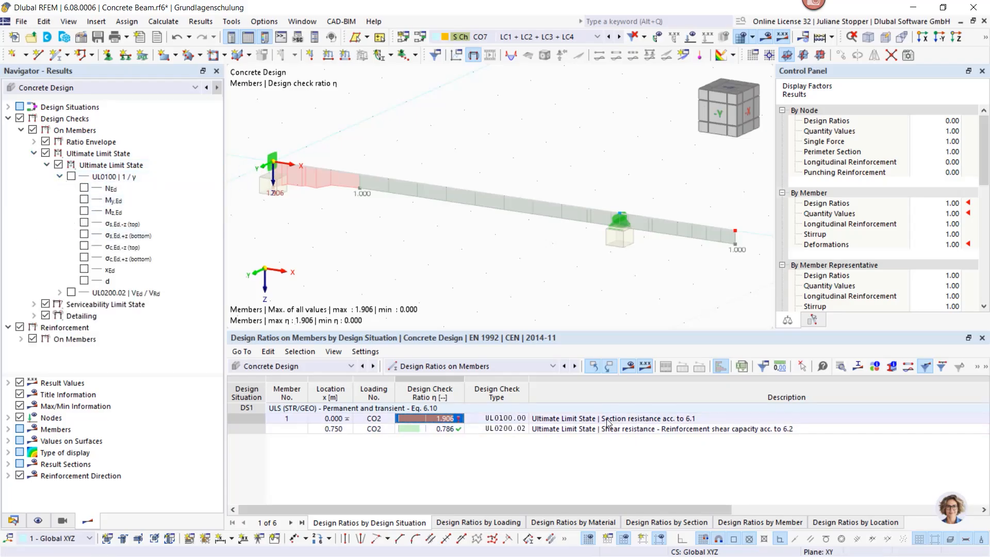
scroll(282, 159, "up", 3)
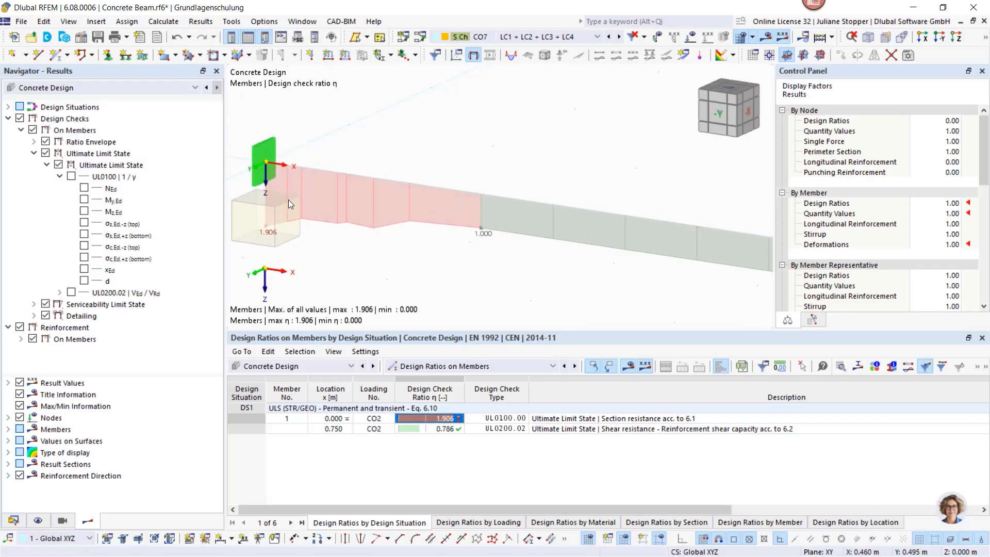
scroll(304, 209, "down", 3)
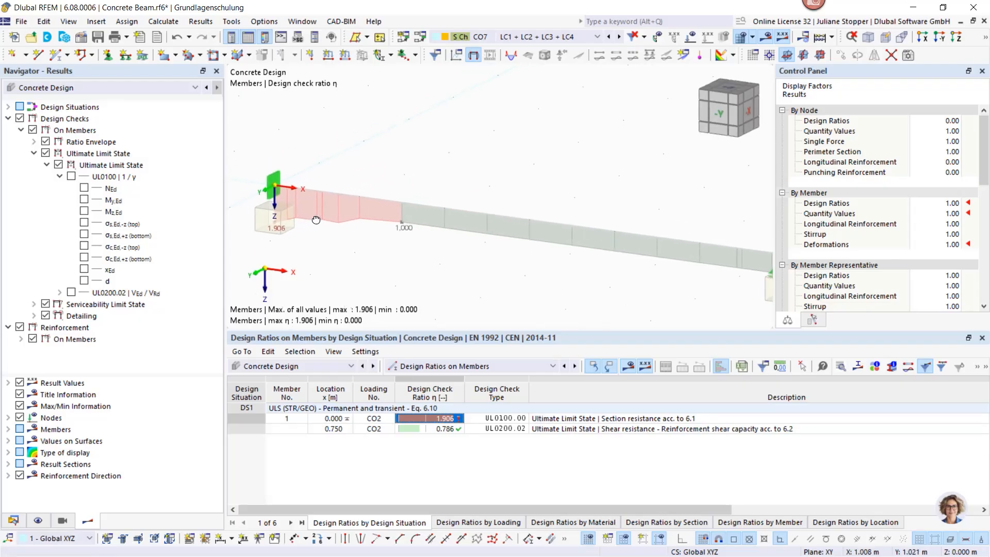
middle_click_drag(310, 216, 378, 217)
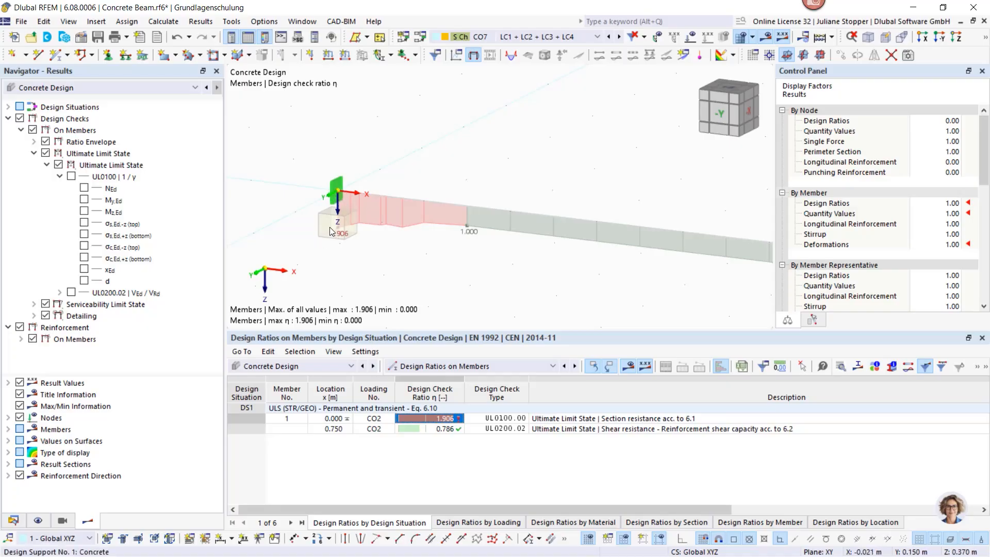
Display the UL0100 | 1 / γ ratio along the beam and hide the Ratio Envelope
left_click(71, 176)
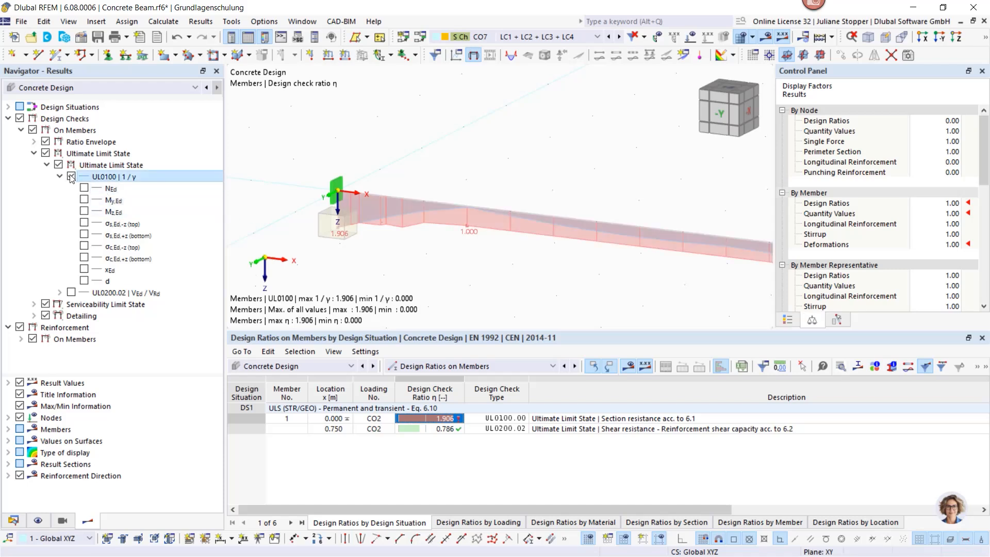
left_click(46, 143)
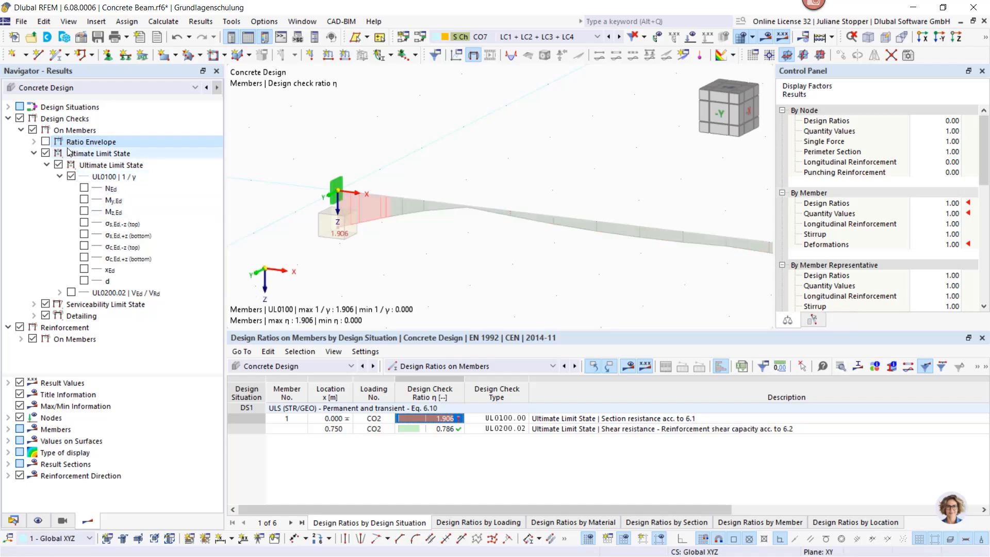
scroll(262, 174, "down", 1)
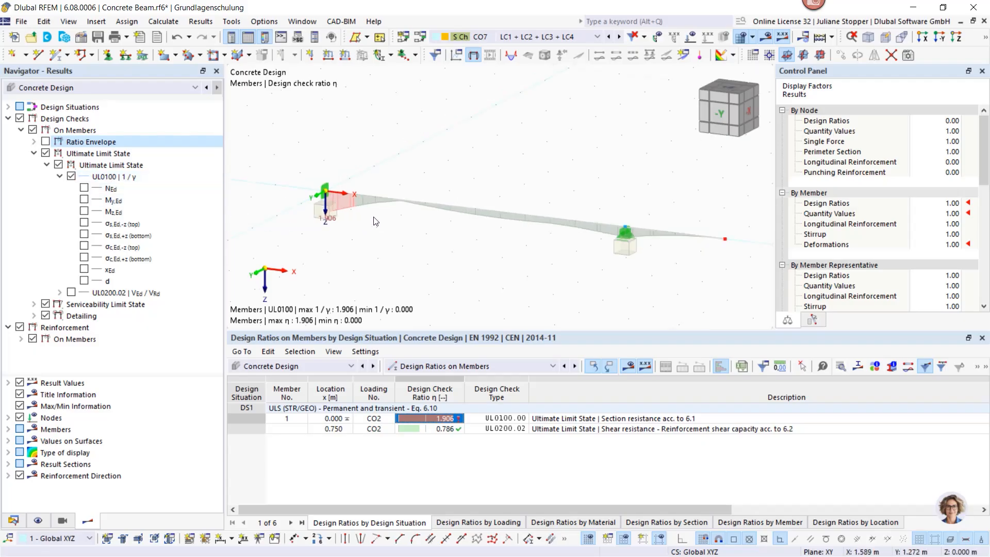
scroll(320, 193, "up", 2)
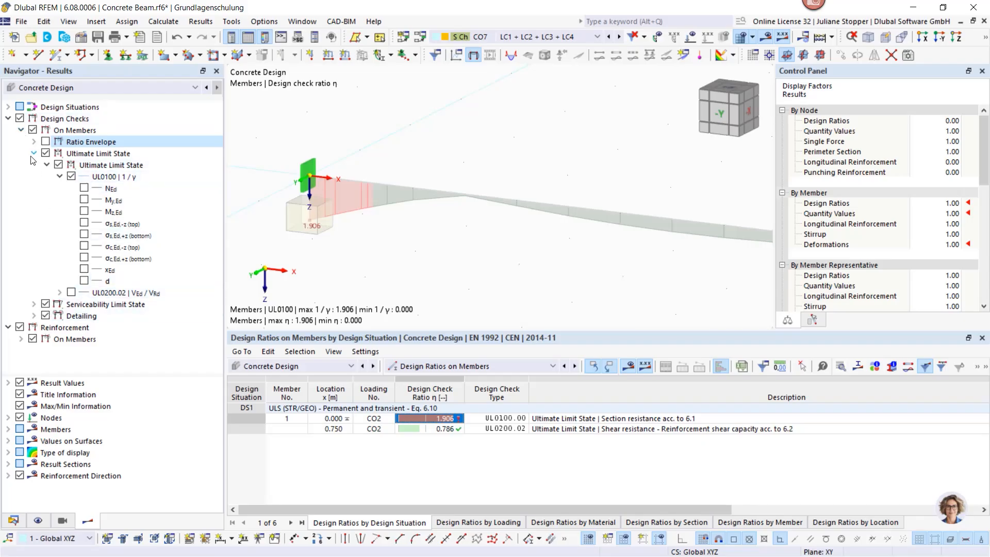
Hide the design checks and display the required longitudinal reinforcement As,req,-z (top) and As,req,+z (bottom) along the beam
left_click(19, 119)
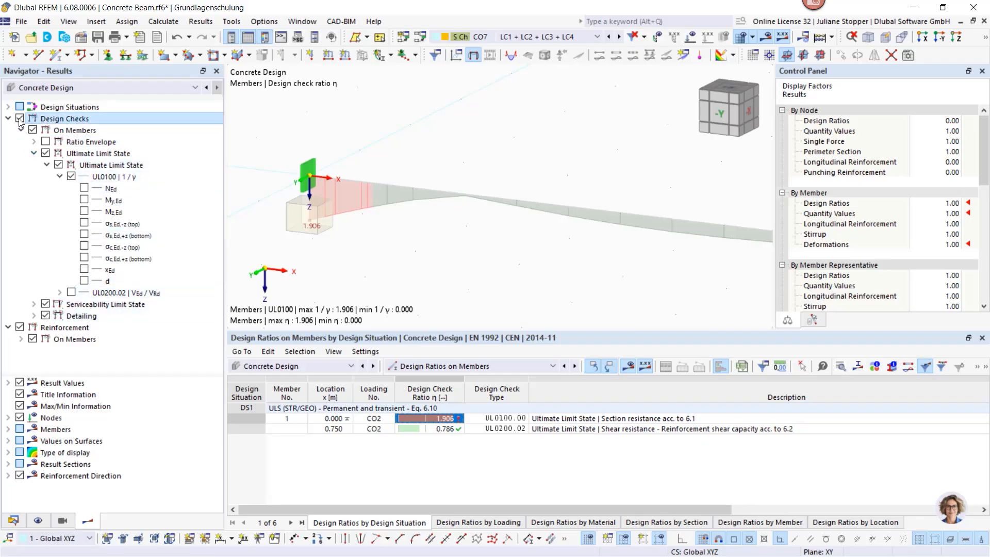
left_click(21, 339)
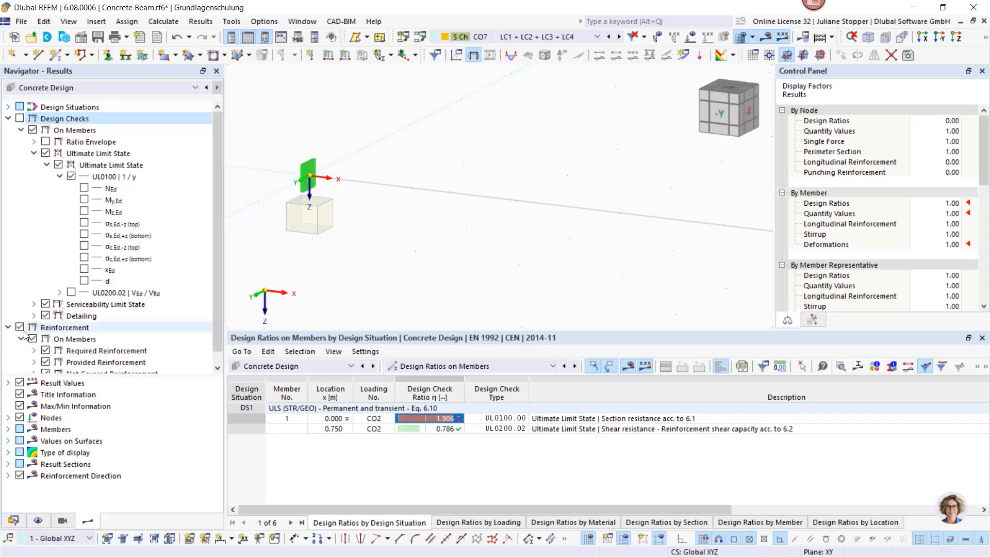
left_click(8, 118)
left_click(34, 154)
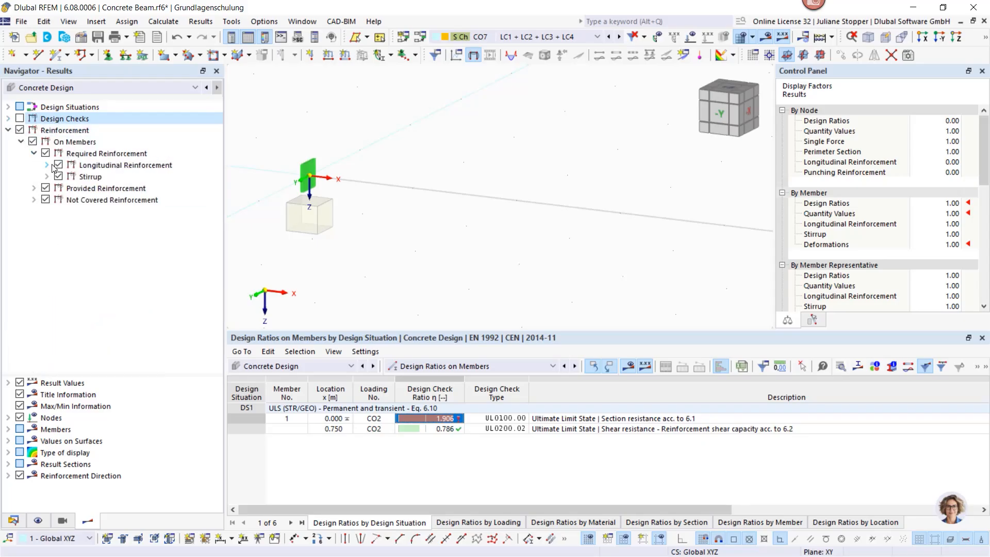
left_click(46, 165)
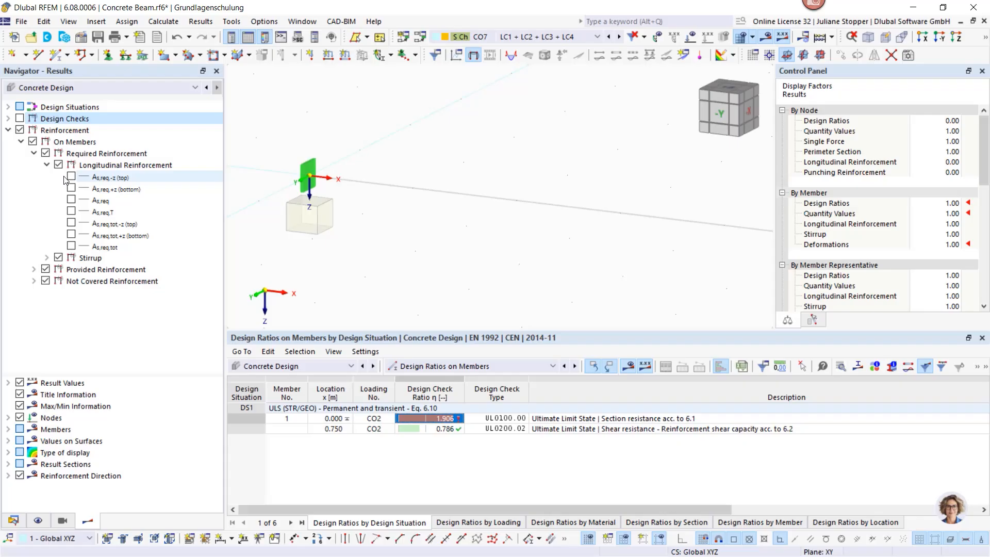
left_click(71, 177)
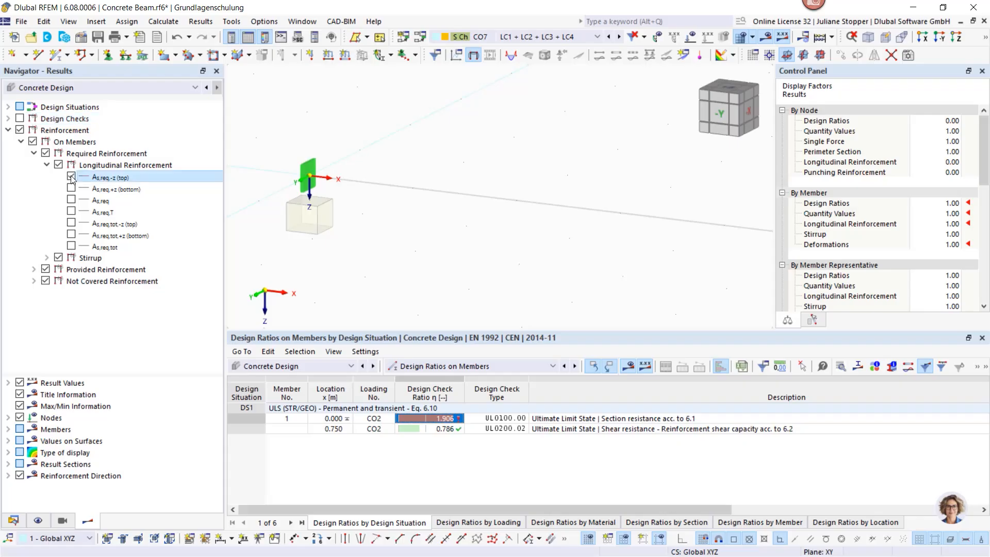
left_click(71, 188)
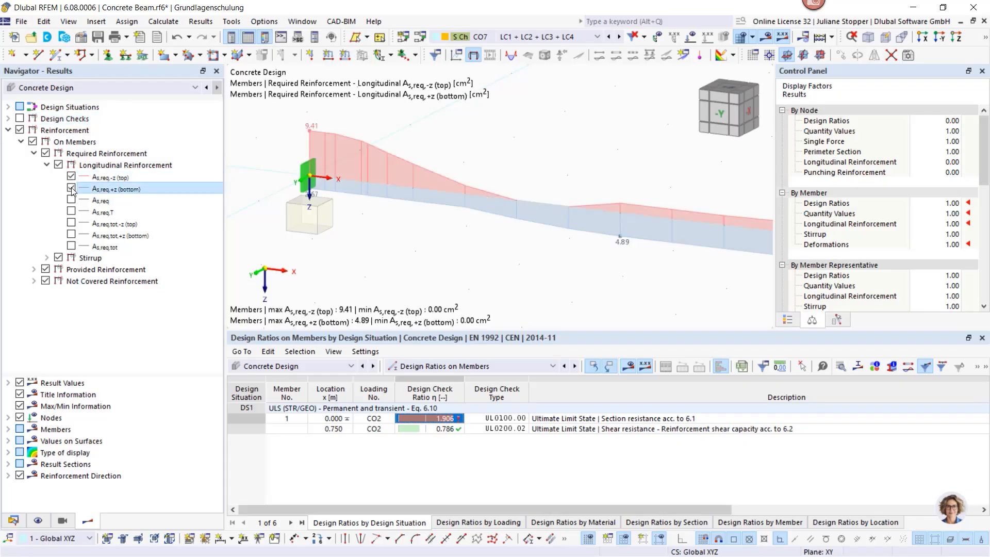
Overlay the provided longitudinal reinforcement As,prov,-z (top) and As,prov,+z (bottom) and compare it with the required reinforcement along the beam
left_click(34, 269)
left_click(47, 281)
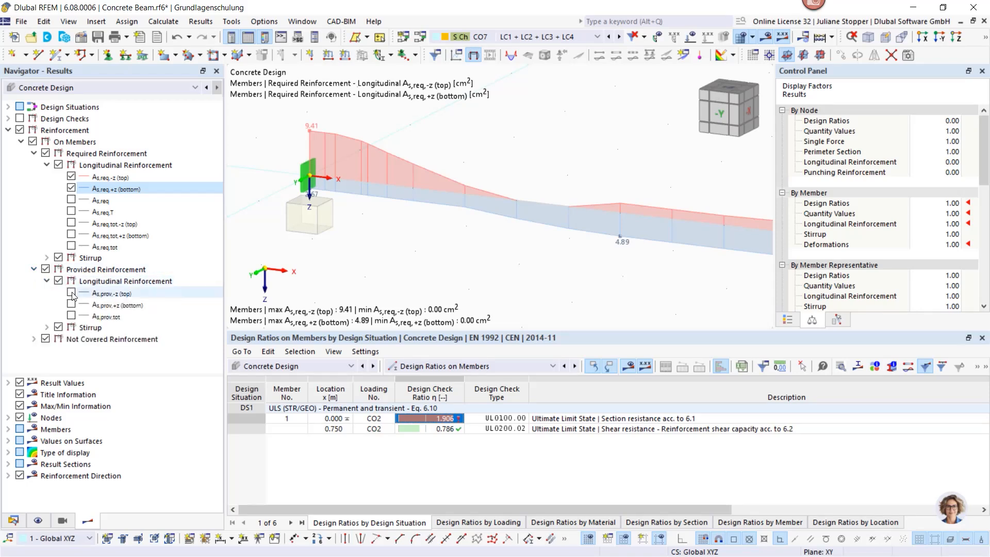
left_click(71, 292)
left_click(71, 304)
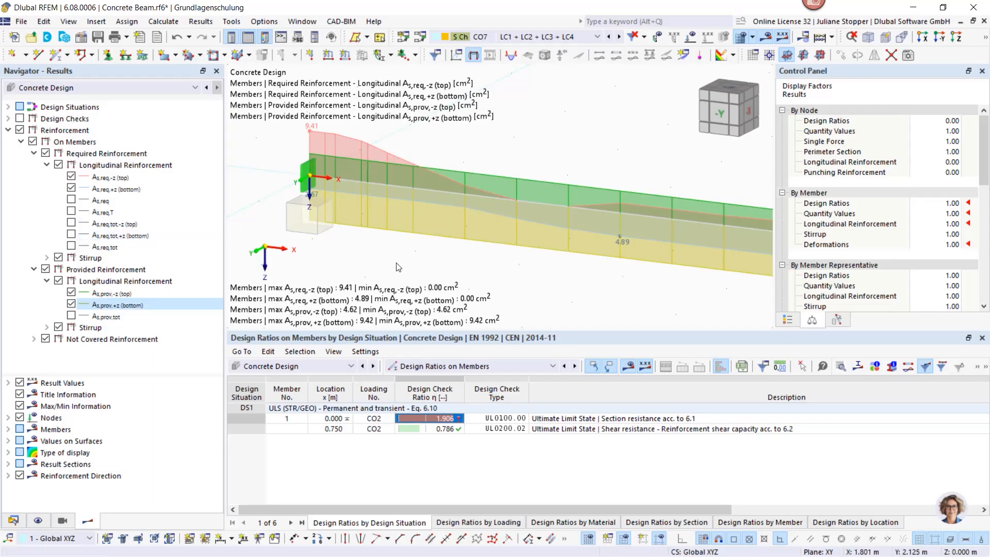
scroll(363, 159, "down", 2)
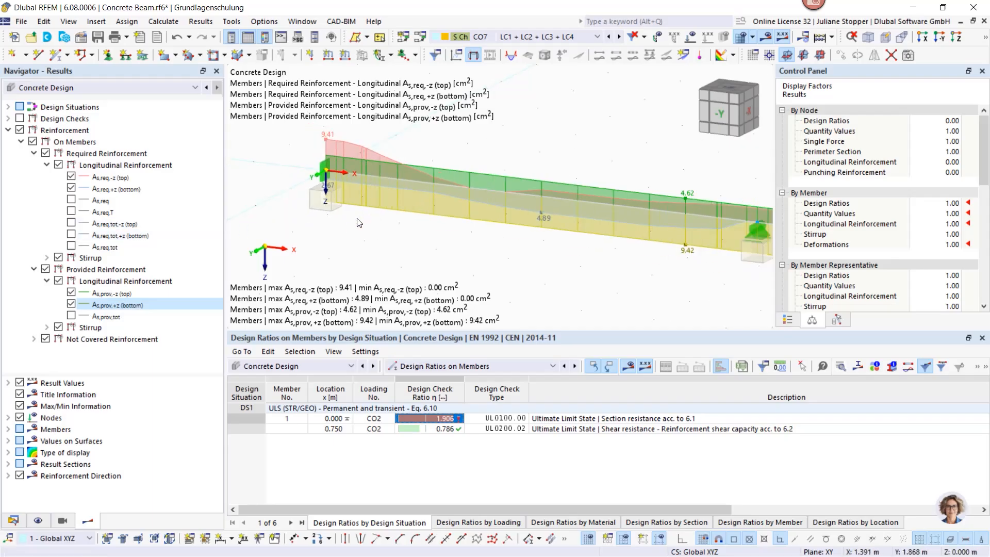
middle_click_drag(340, 225, 396, 209, "ctrl")
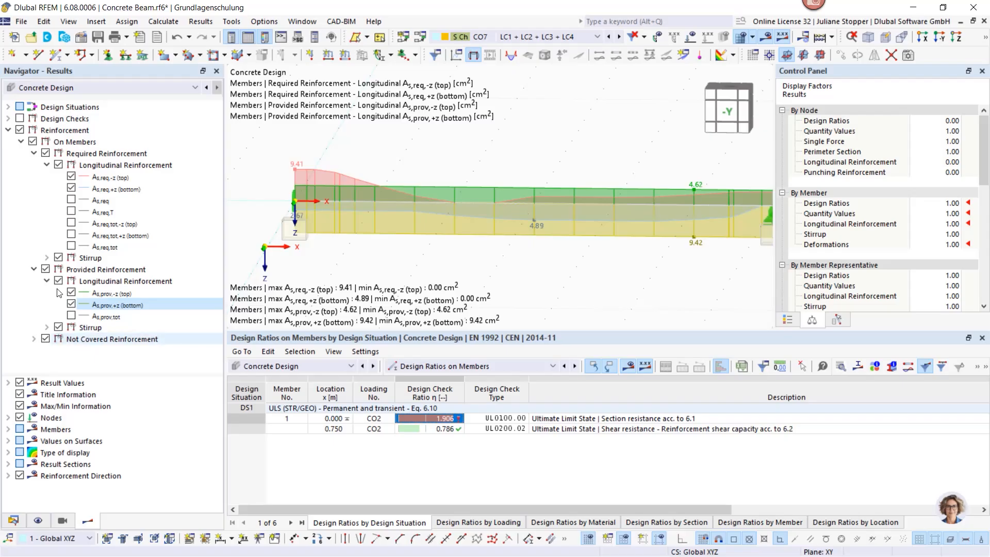
Hide the Required Reinforcement and Provided Reinforcement results on the beam
left_click(45, 153)
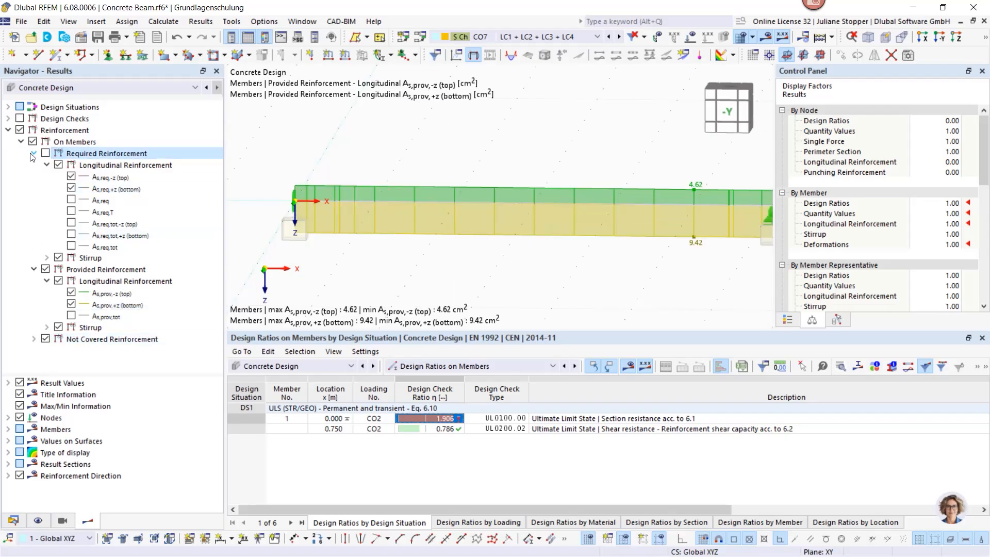
left_click(34, 153)
left_click(46, 165)
left_click(34, 164)
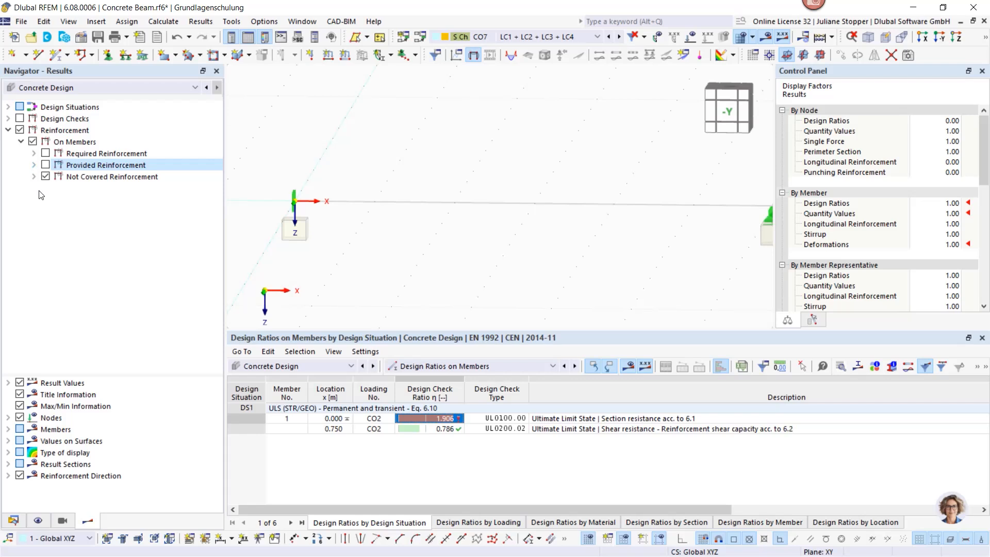
Display the not covered longitudinal reinforcement As,dif,-z (top) and examine where along the beam it occurs
left_click(33, 177)
left_click(46, 188)
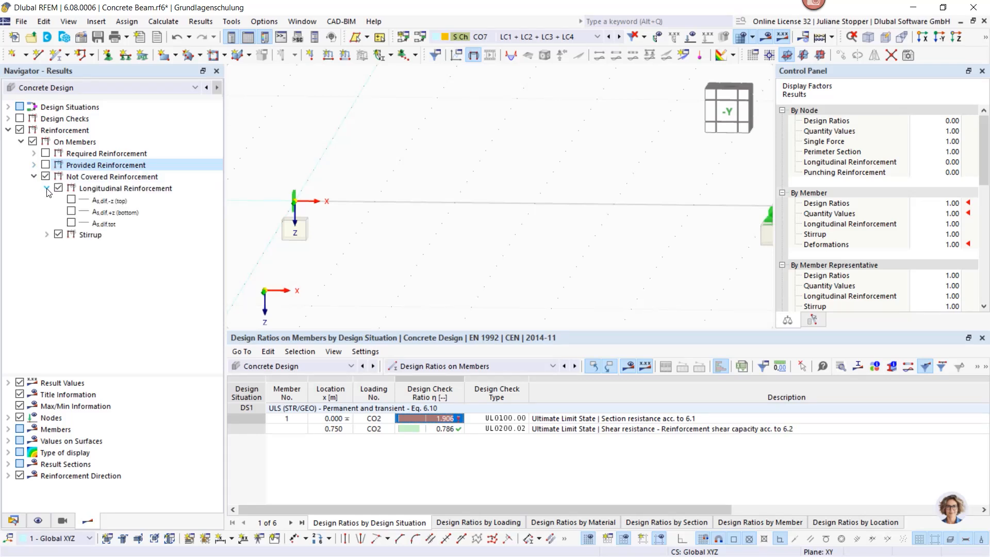
left_click(71, 199)
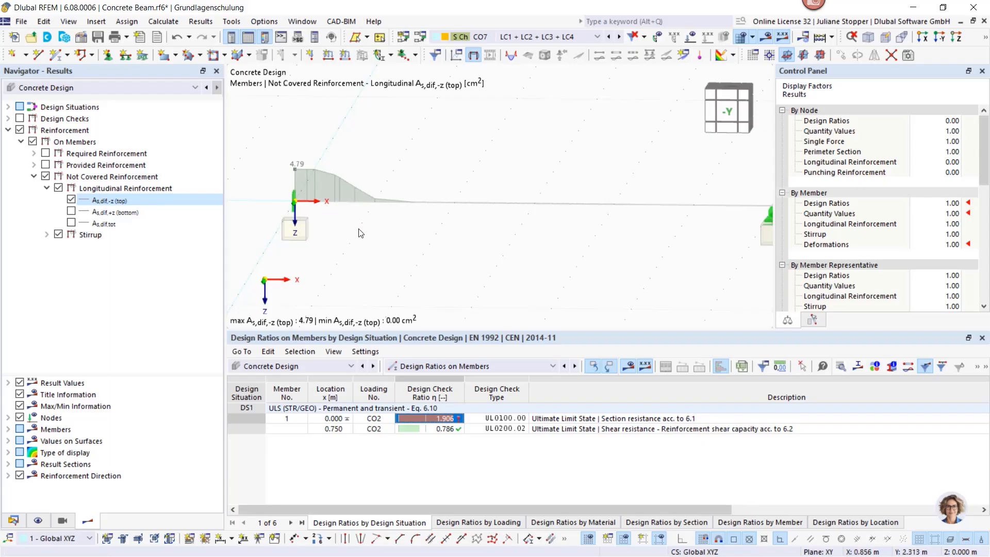
scroll(336, 234, "down", 1)
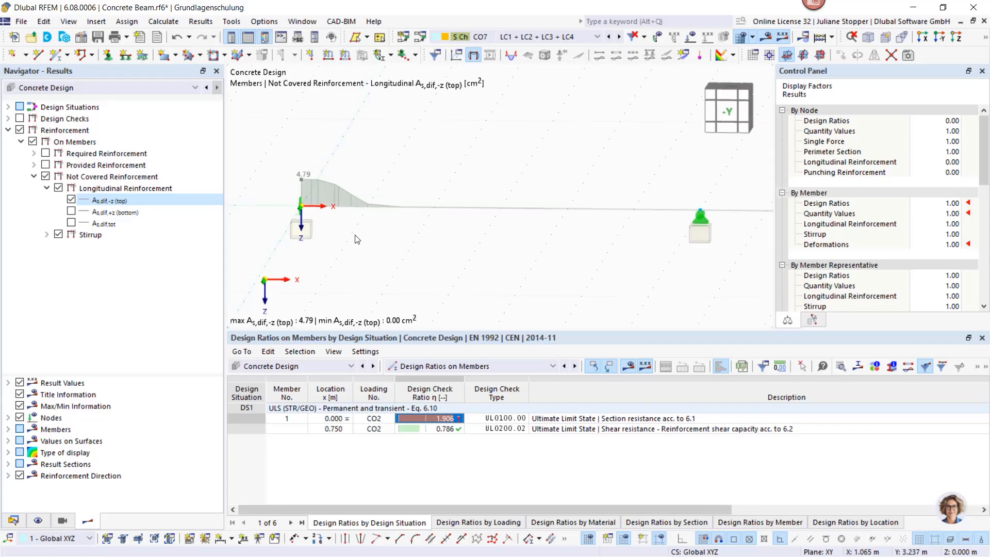
In the beam member's longitudinal reinforcement, duplicate the existing reinforcement item and set the copy's number of bottom-side bars to 0
left_click(418, 207)
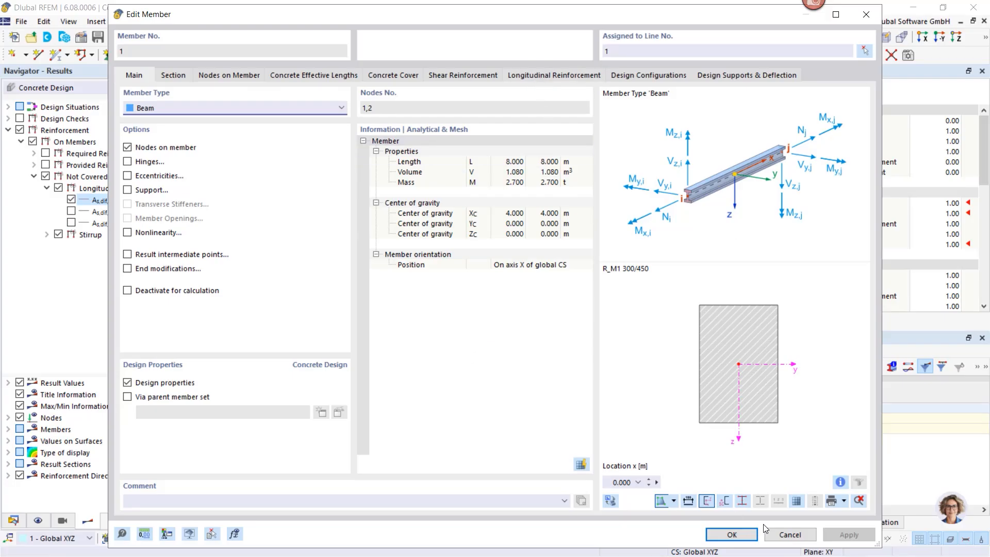
left_click(534, 75)
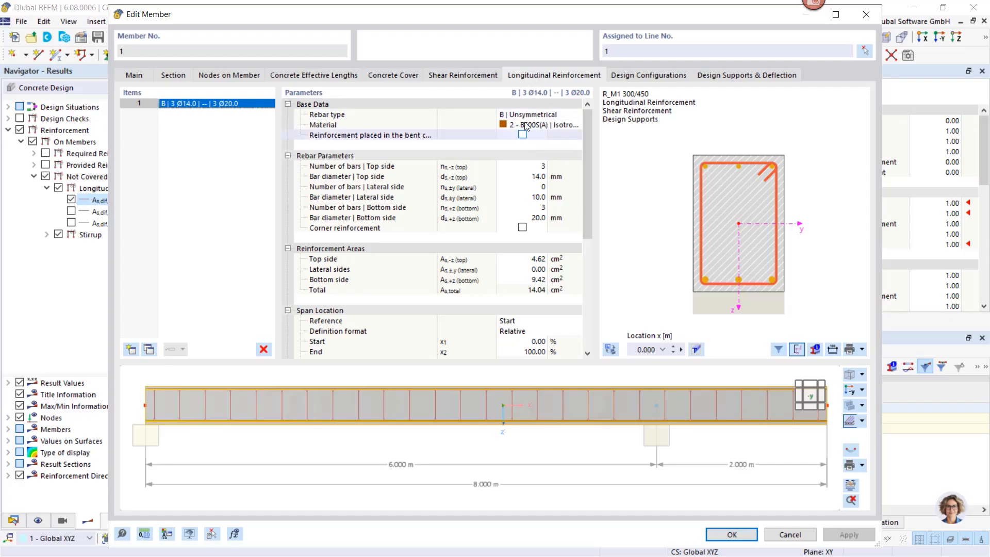
left_click_drag(495, 29, 520, 114)
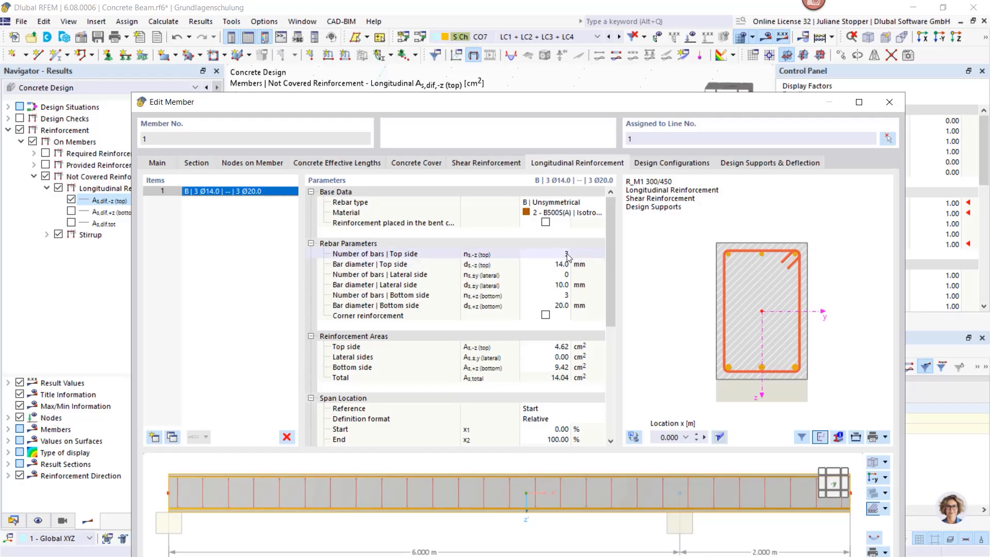
left_click_drag(502, 103, 480, 92)
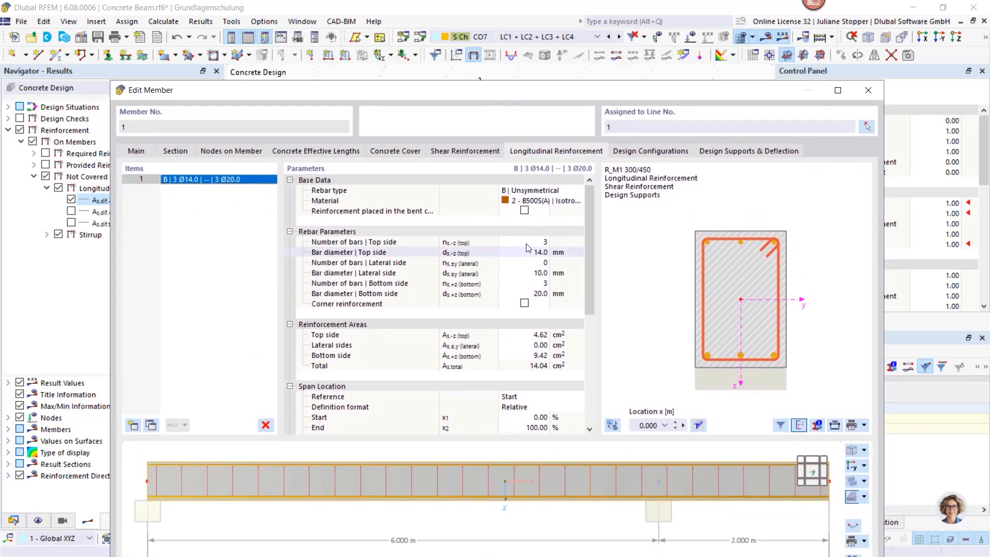
left_click(150, 426)
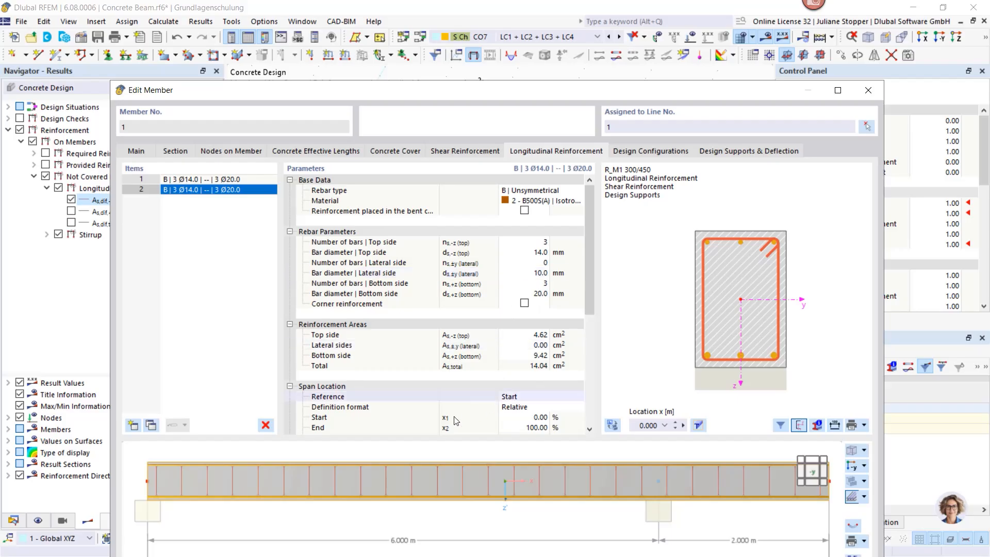
left_click(542, 284)
left_click(543, 286)
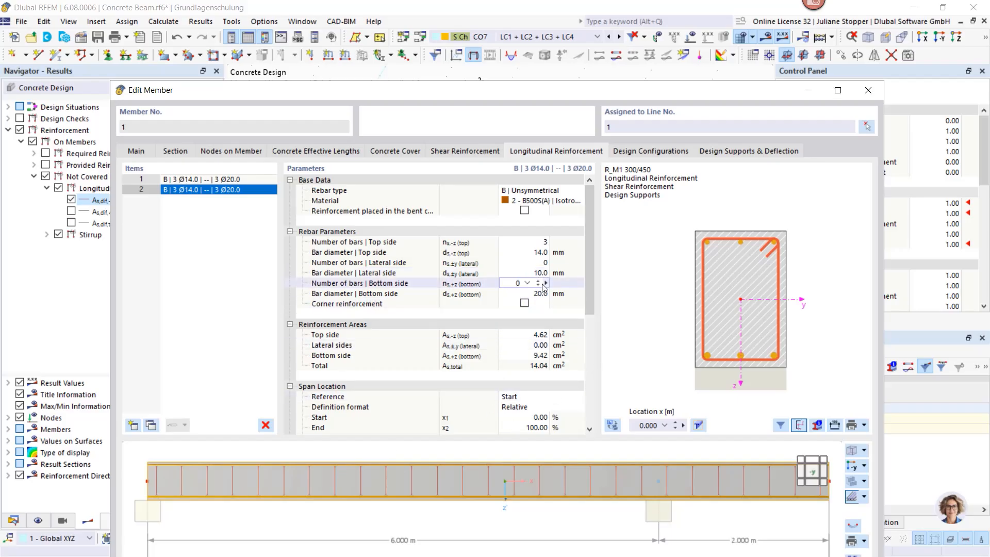
Set the number of top-side bars to 4 in the second longitudinal reinforcement item
left_click(539, 243)
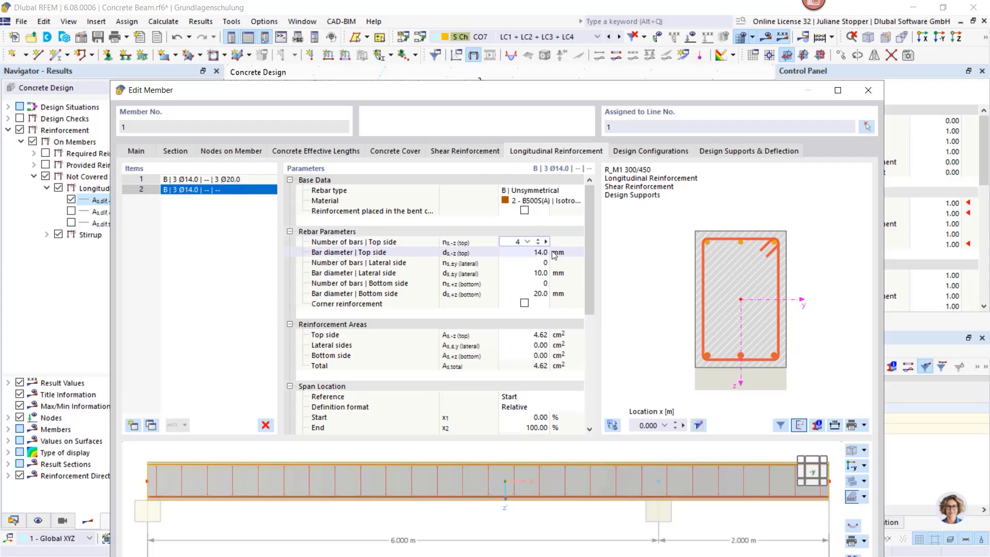
left_click(553, 253)
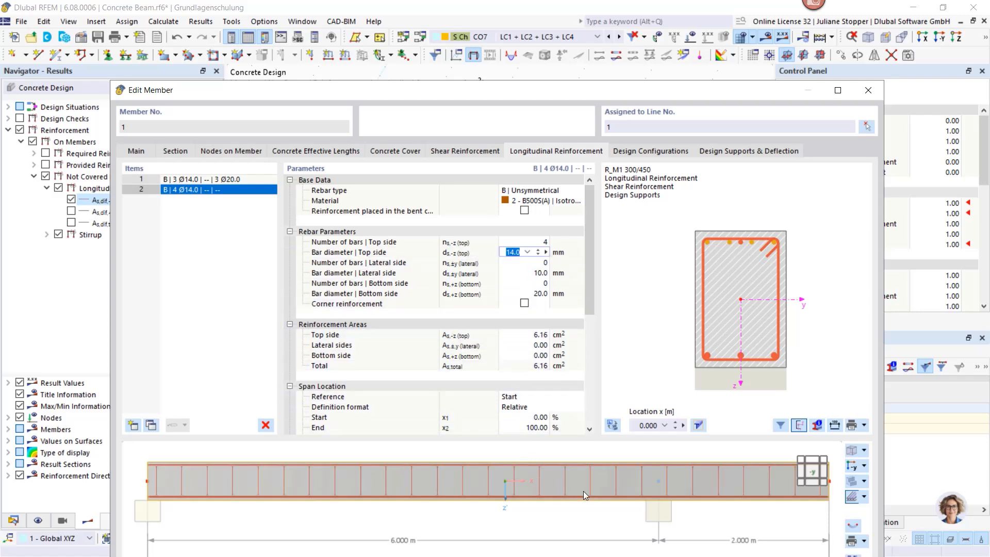
scroll(585, 487, "down", 1)
middle_click_drag(609, 481, 598, 492, "ctrl")
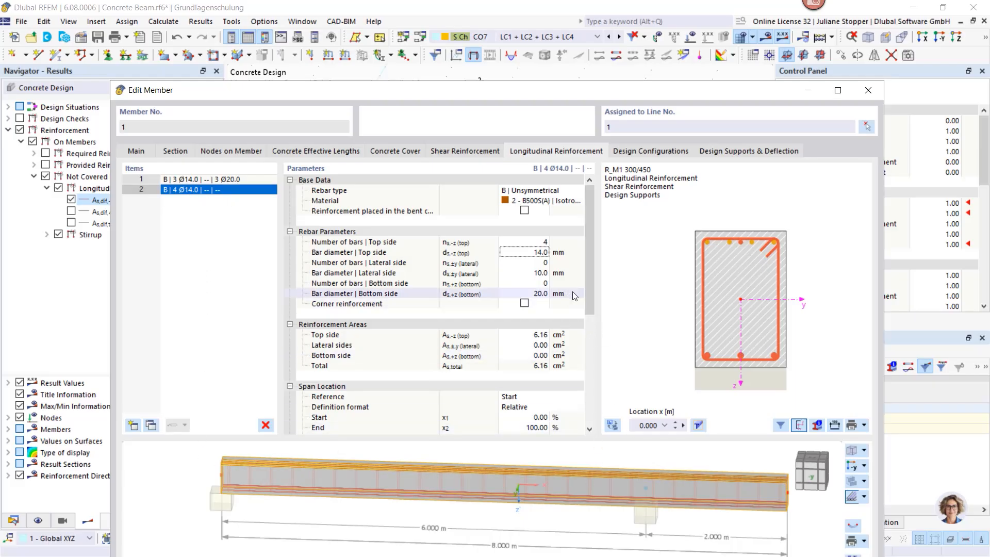
Switch the second reinforcement item's span location definition format to Absolute
left_click_drag(592, 307, 598, 331)
mouse_move(471, 102)
left_mouse_down()
mouse_move(472, 248)
mouse_move(479, 98)
left_mouse_up()
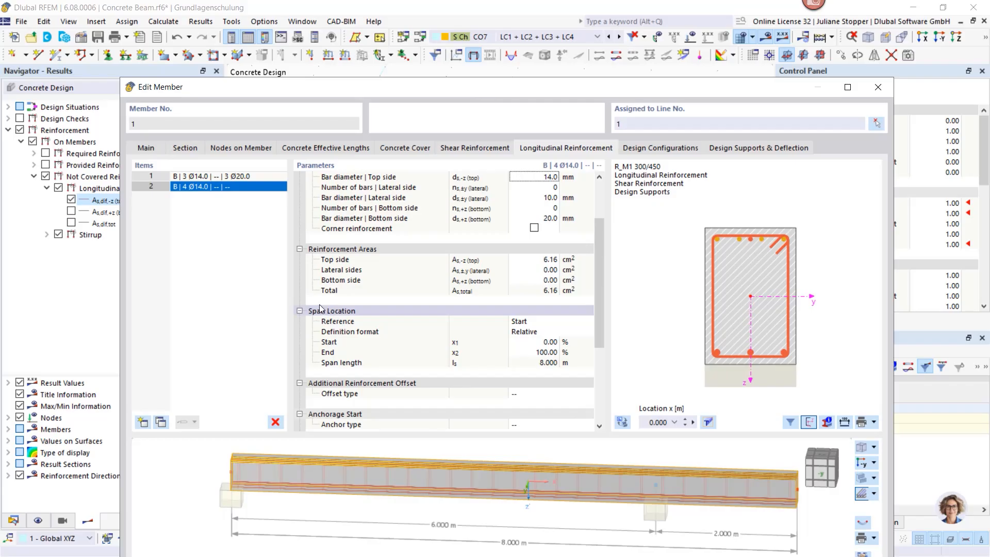
double_click(341, 249)
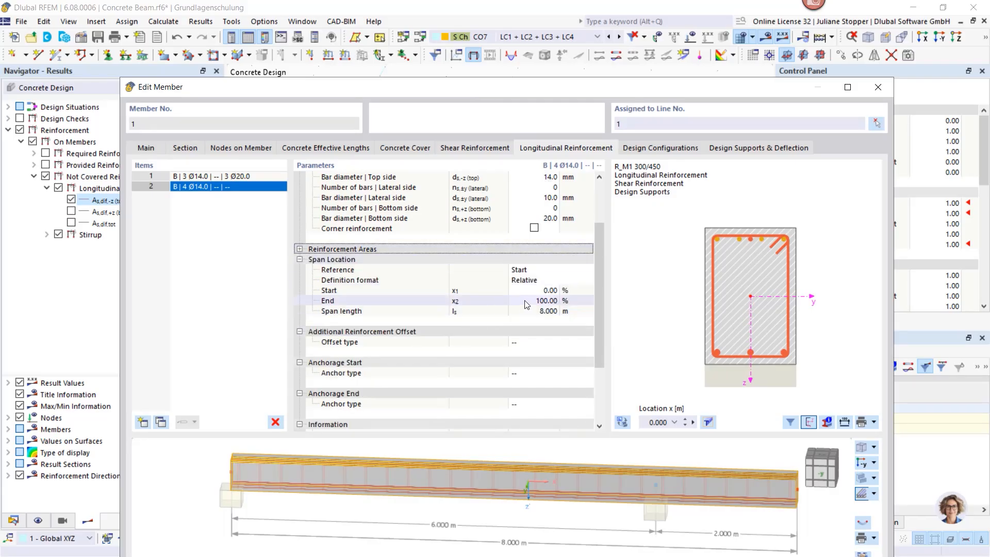
left_click(544, 280)
left_click(547, 281)
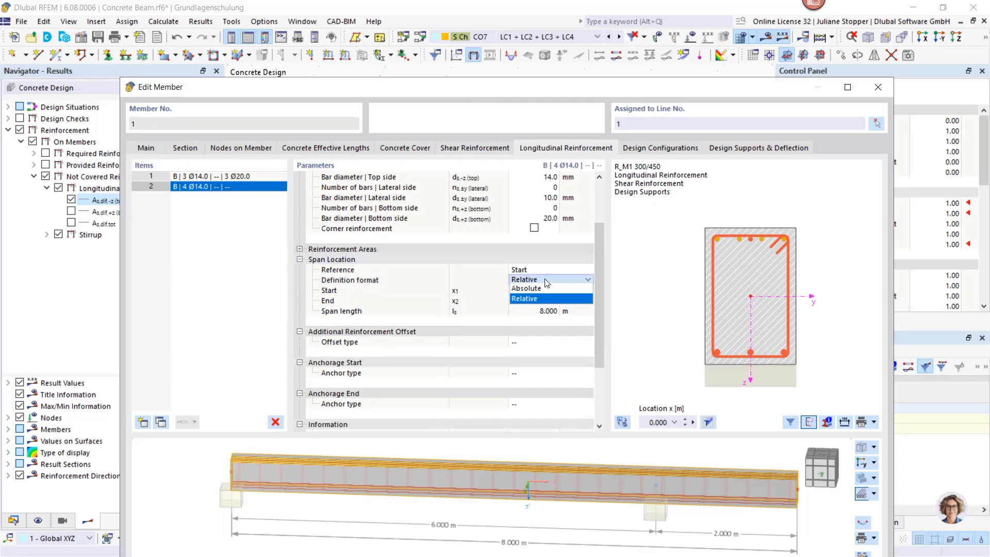
left_click(539, 288)
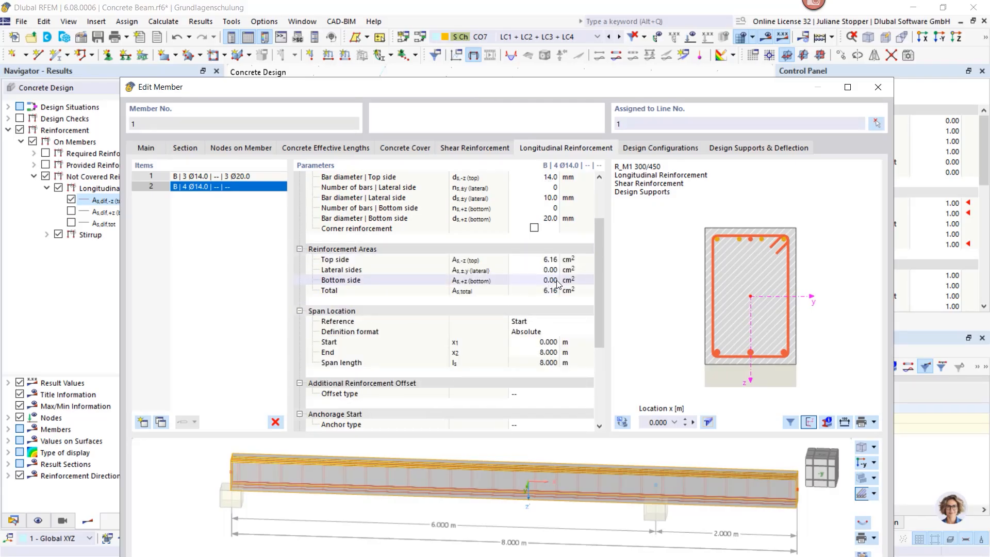
Set the span end of the second reinforcement item to 2.5 m
left_click(531, 342)
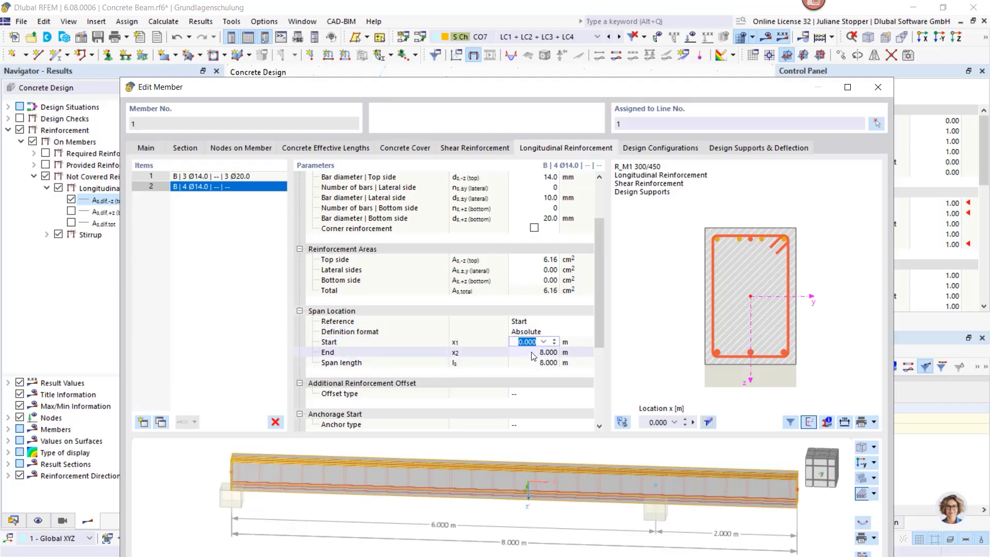
left_click(532, 353)
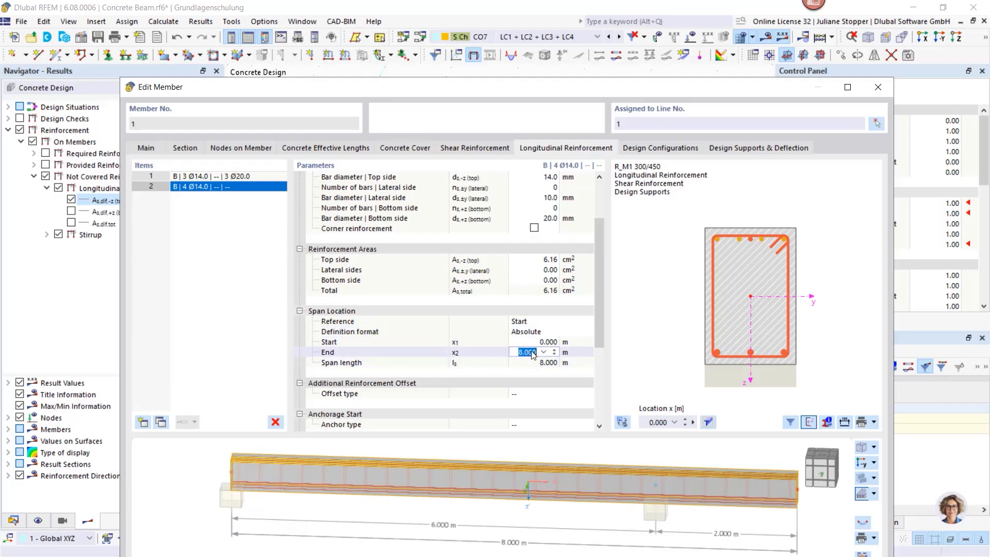
key("BackSpace")
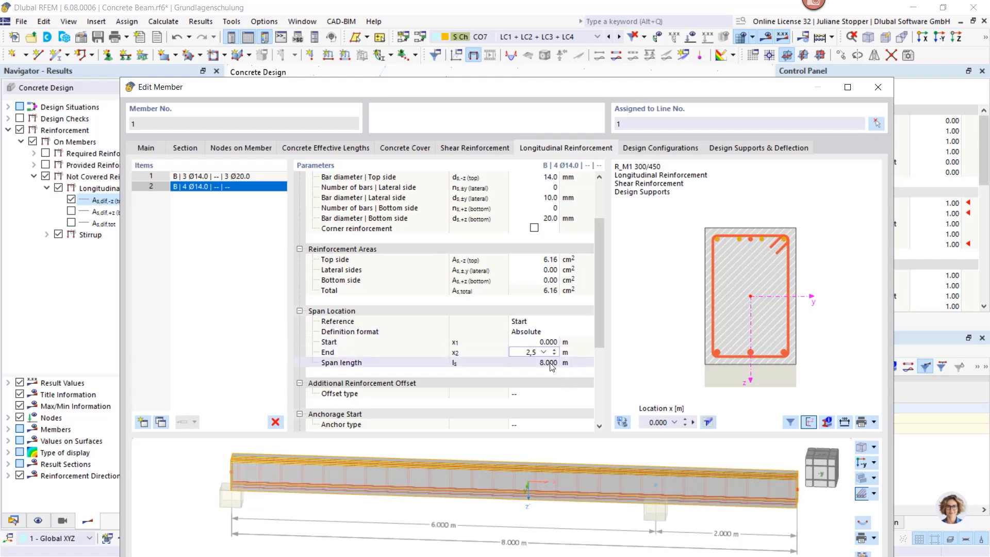
left_click(551, 364)
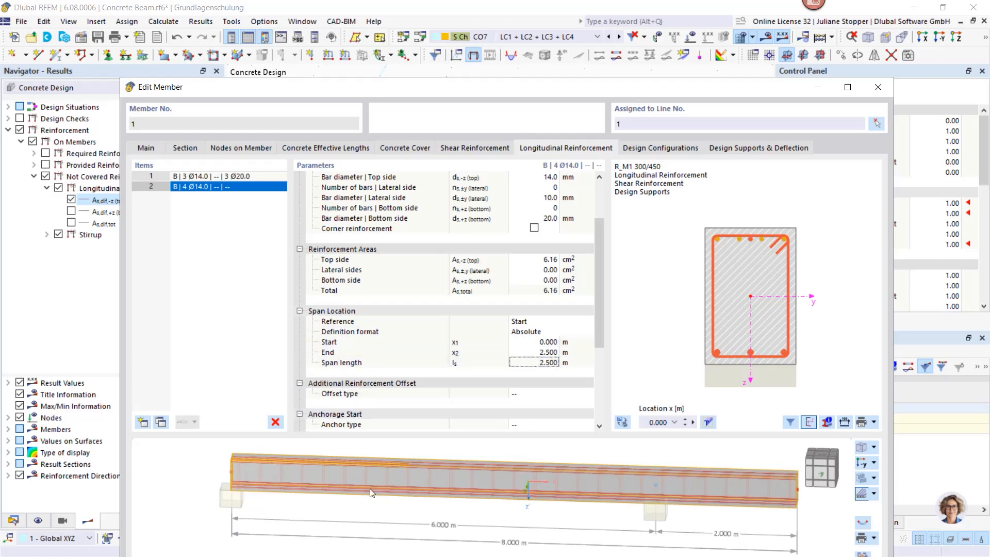
scroll(401, 486, "up", 4)
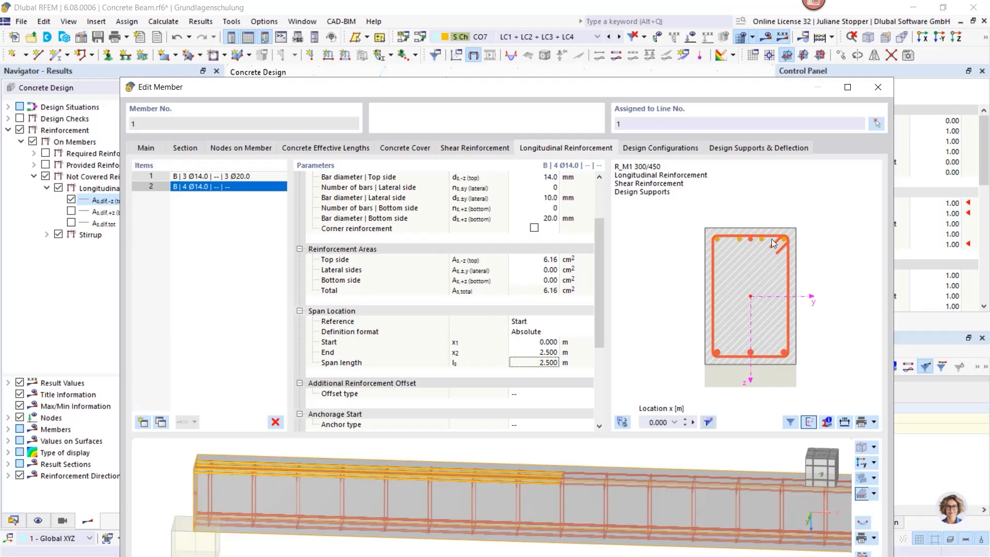
Offset the additional top bars from the stirrup by 30 mm on the top side and accept the member changes
left_click_drag(596, 304, 598, 338)
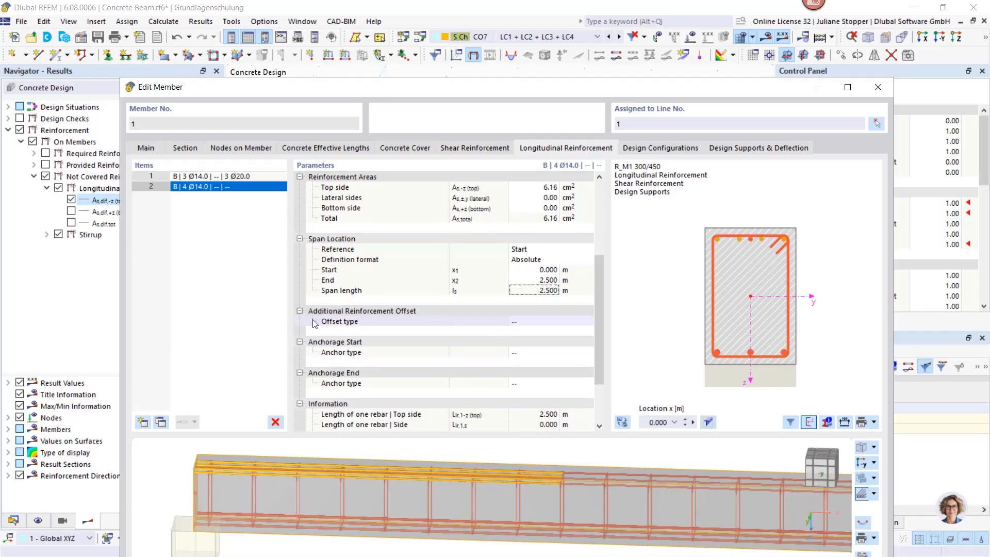
left_click(537, 322)
left_click(588, 321)
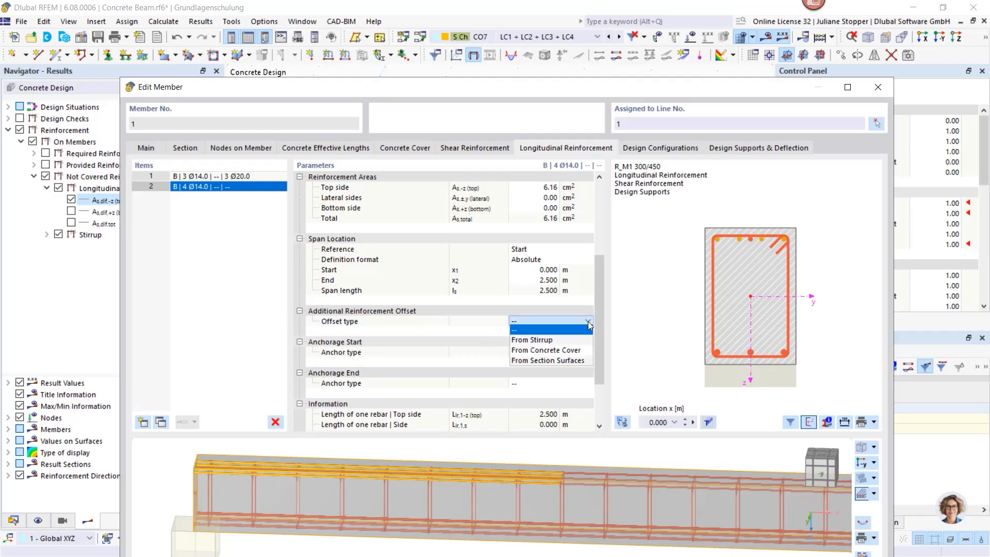
left_click(577, 340)
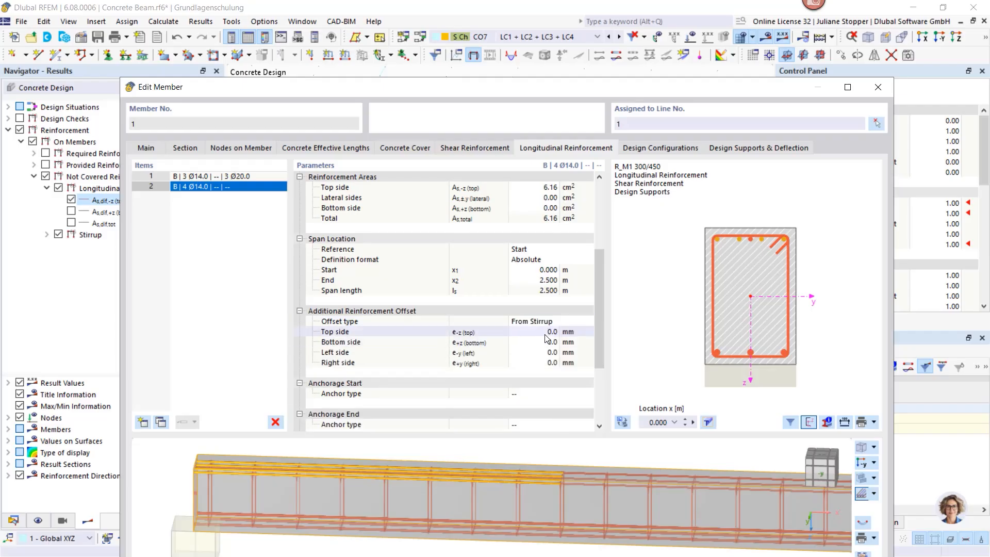
double_click(547, 332)
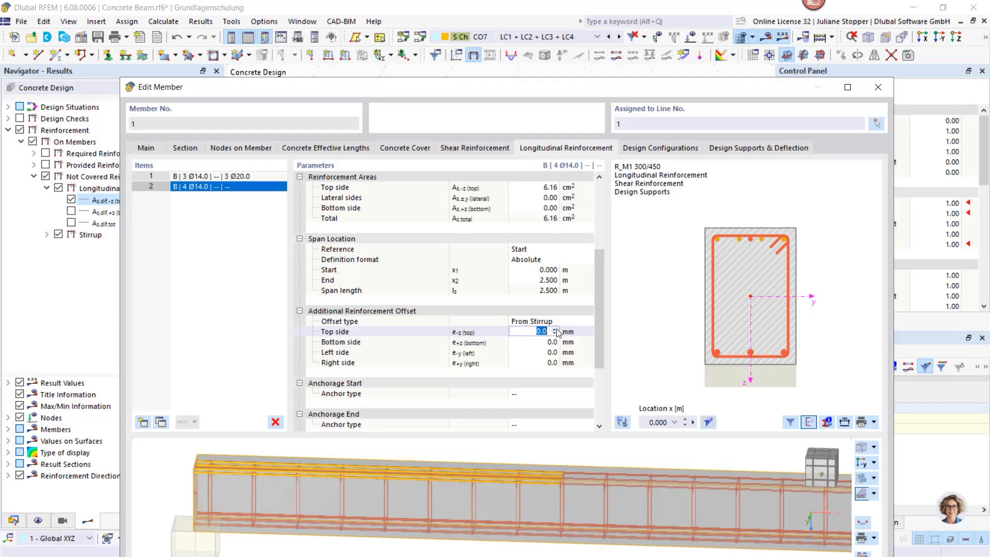
left_click(556, 329)
left_click(555, 329)
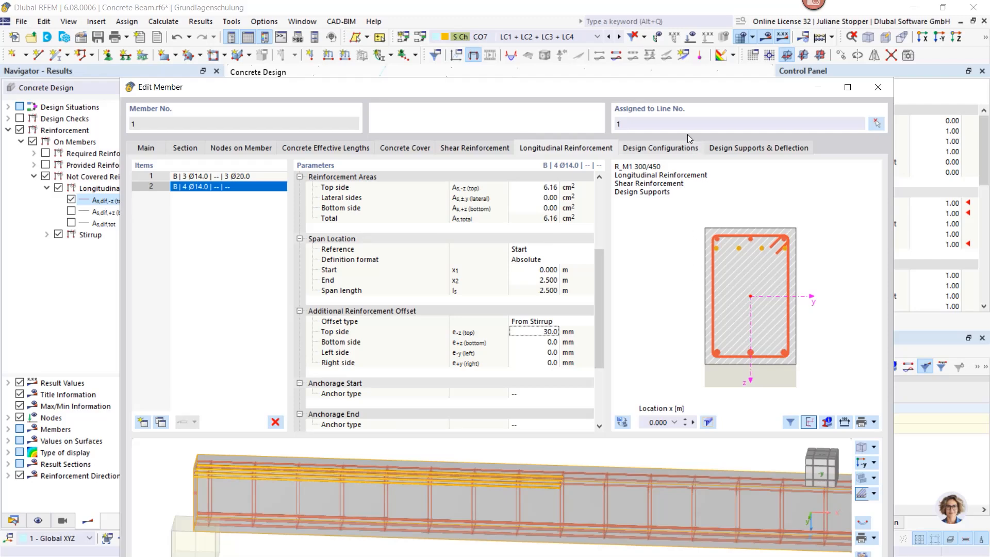
left_click_drag(677, 90, 663, 26)
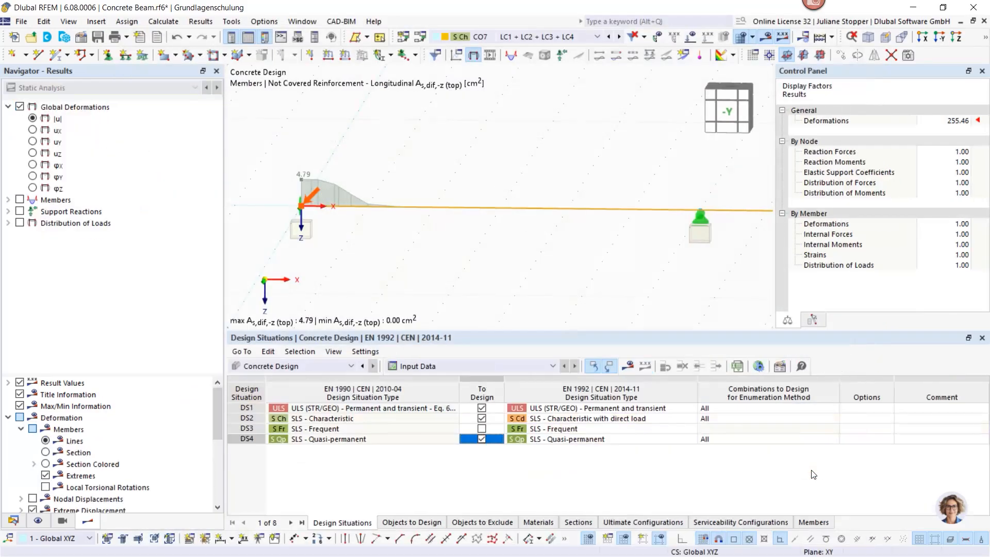
Reopen the beam's longitudinal reinforcement and review its reinforcement layout drawing, including the print options
double_click(519, 213)
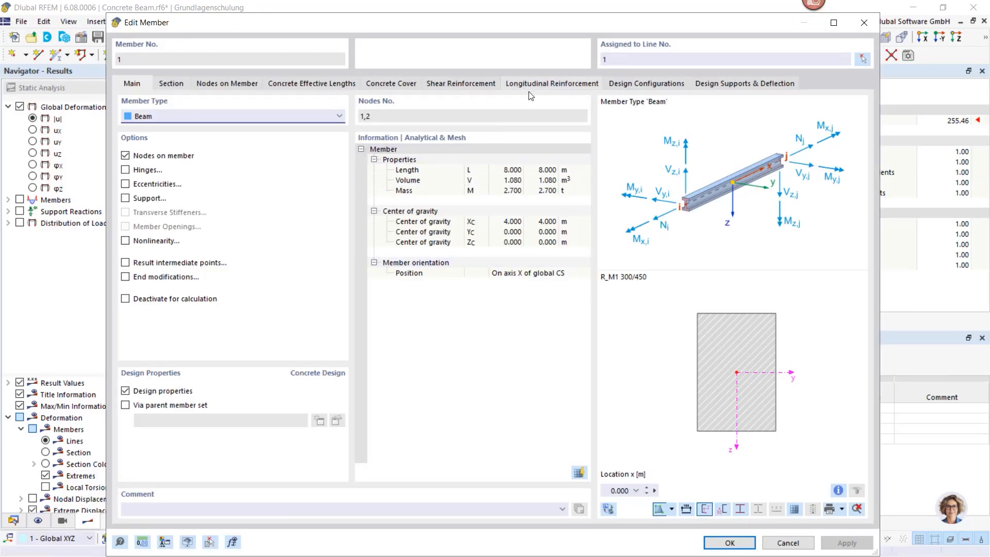
left_click(532, 86)
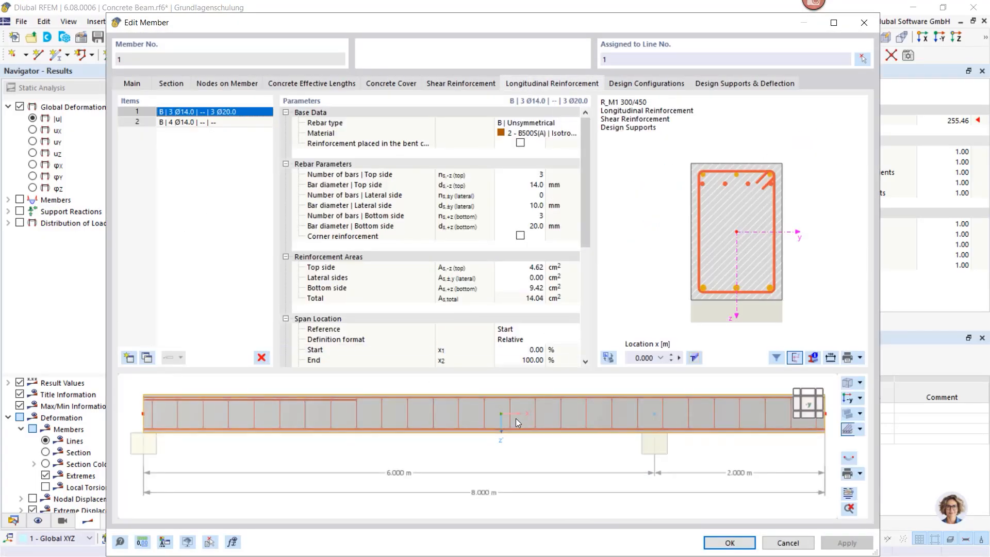
left_click(851, 496)
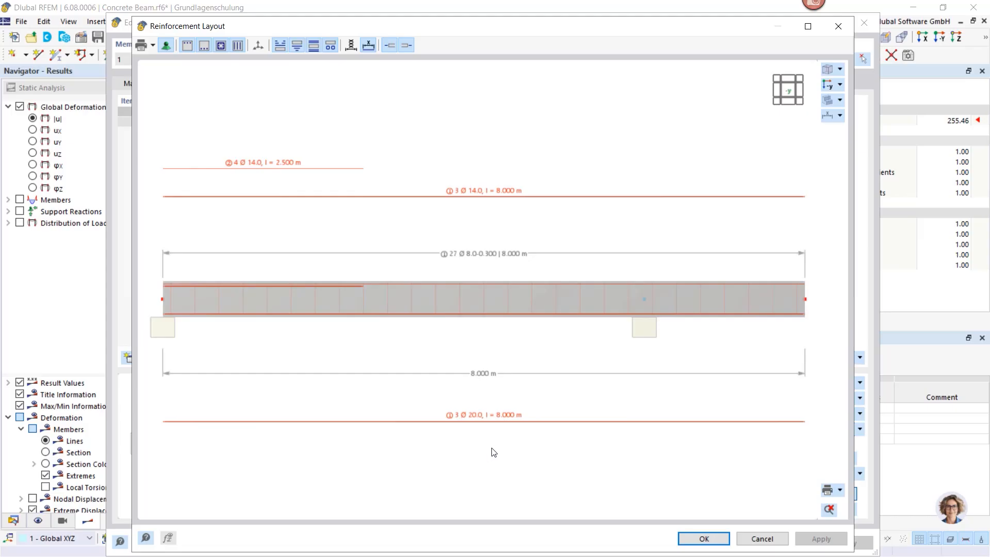
left_click(153, 45)
left_click(154, 45)
left_click(698, 541)
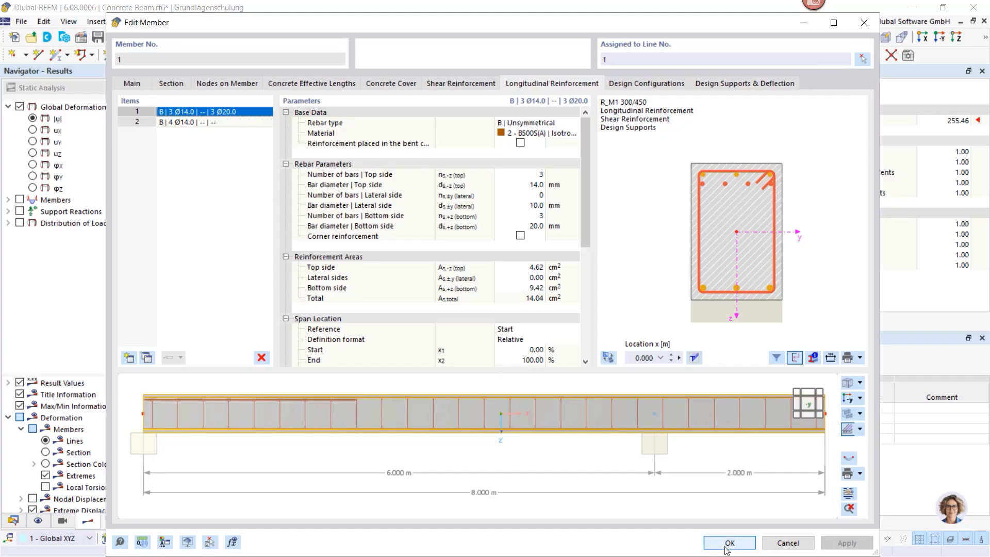
left_click(729, 542)
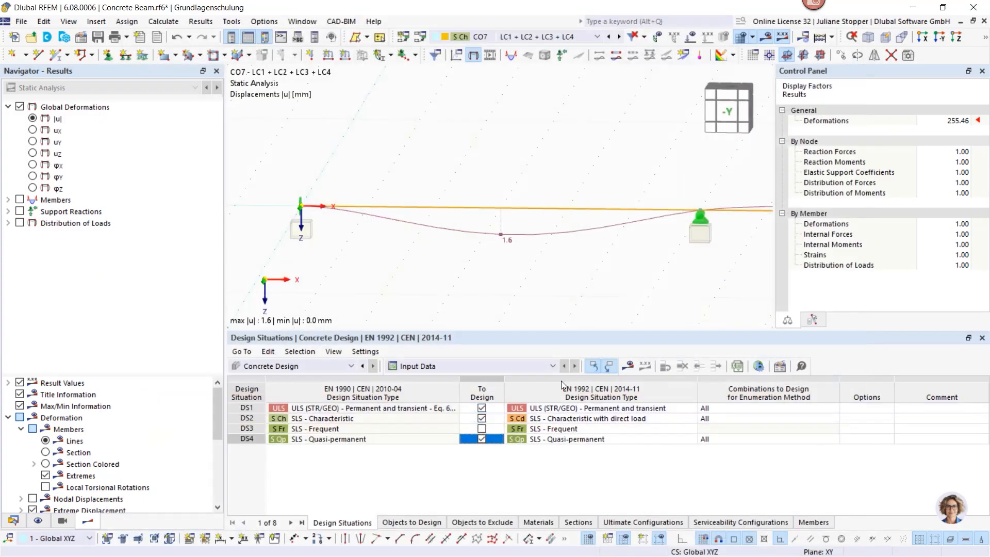
Recalculate the concrete design and also display the not covered longitudinal reinforcement for the bottom side
left_click(630, 367)
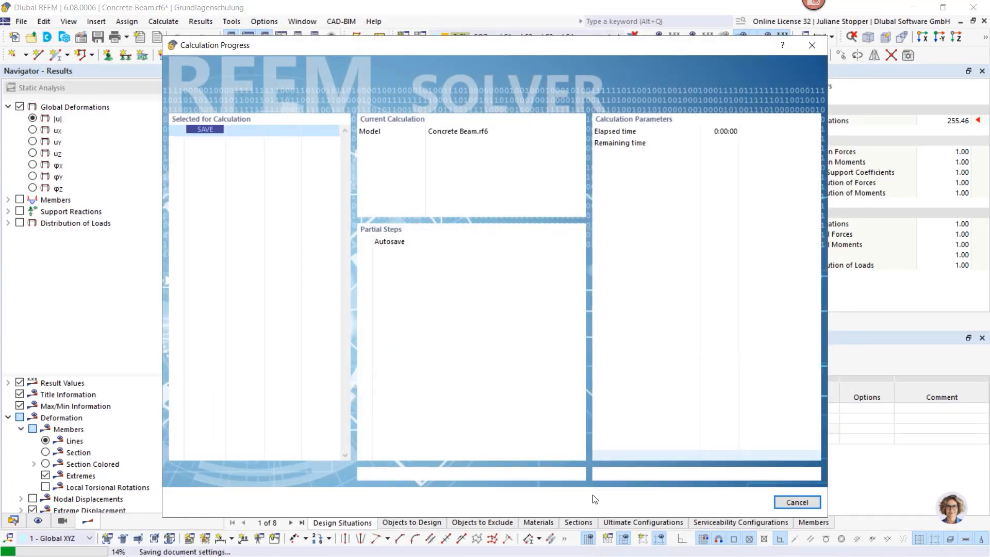
left_click_drag(450, 46, 485, 255)
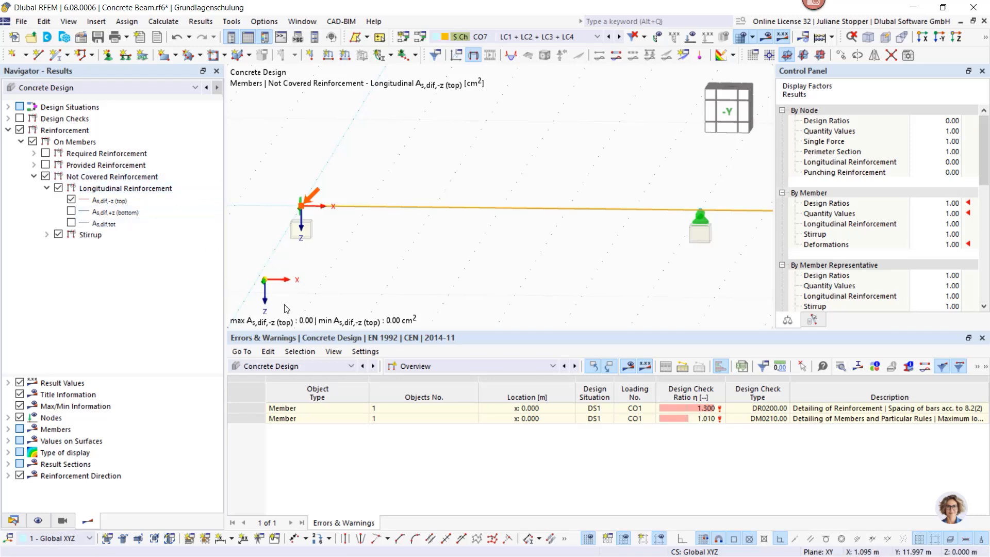
left_click(71, 212)
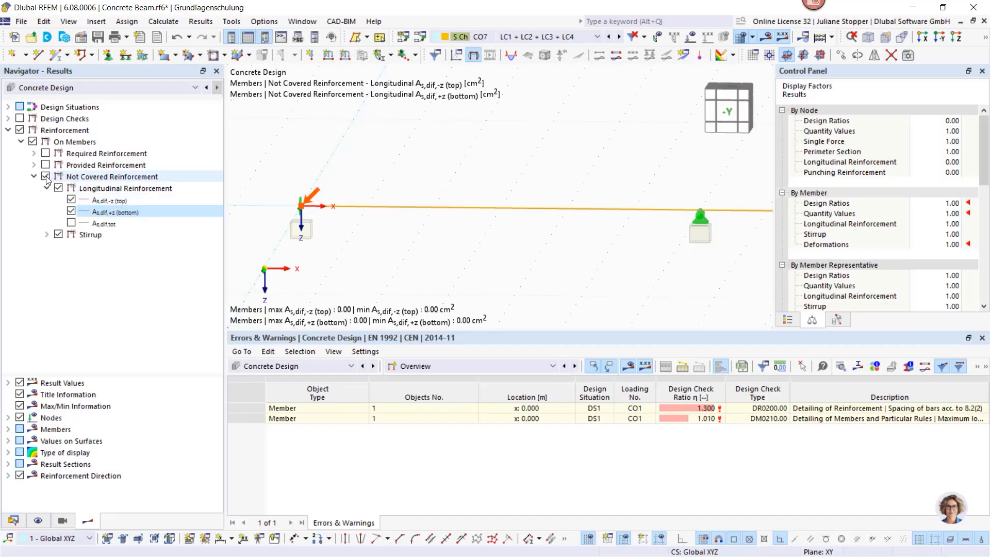
List the design ratios on members, hide the reinforcement results and expand the design checks in the results tree
left_click(464, 366)
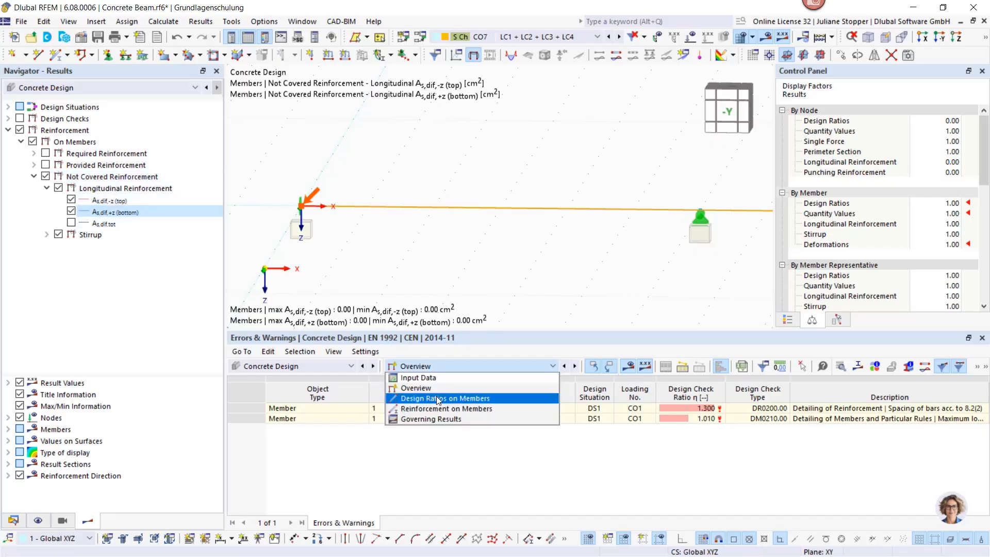
left_click(443, 392)
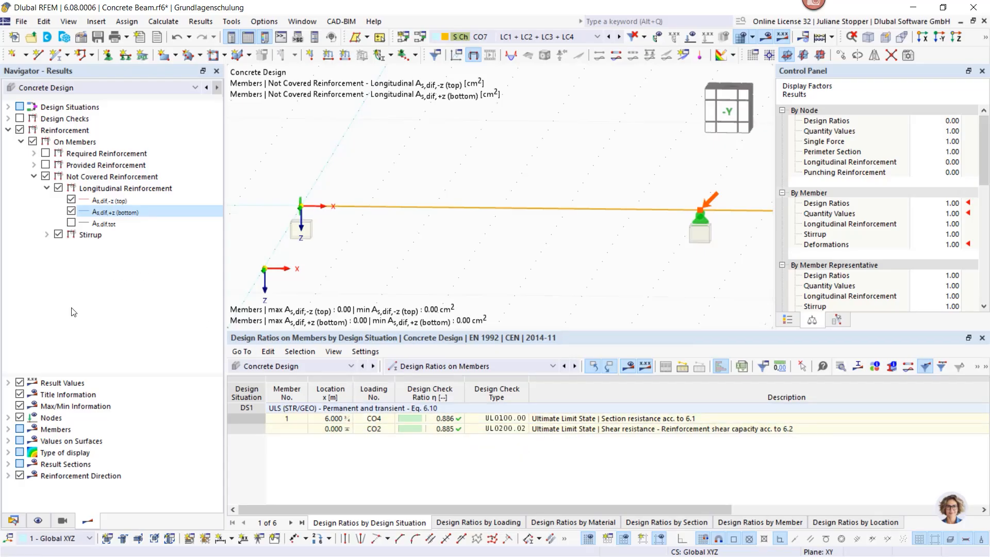
left_click(20, 130)
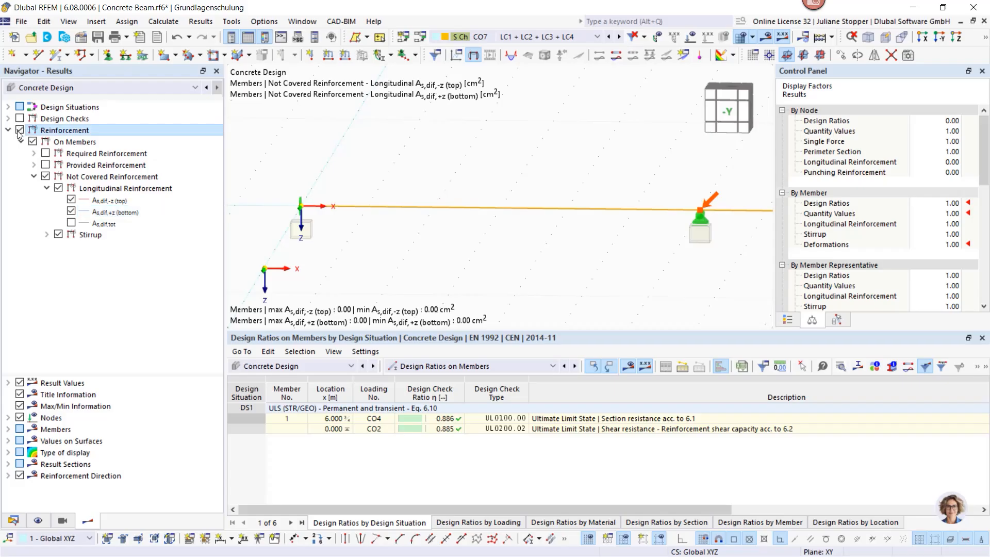
left_click(9, 119)
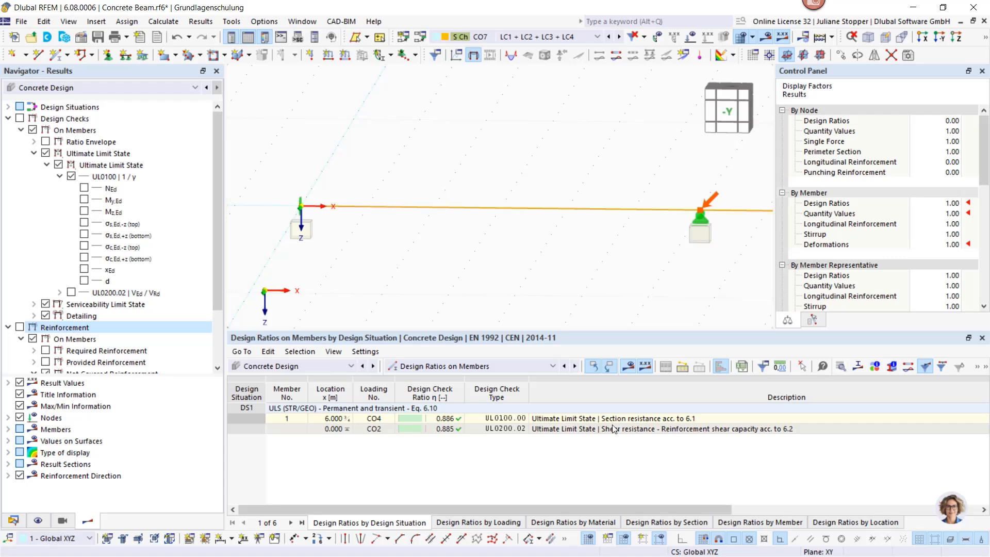
Show the UL0200.02 shear resistance ratio along the beam instead of UL0100, and examine its available detail results
left_click(504, 430)
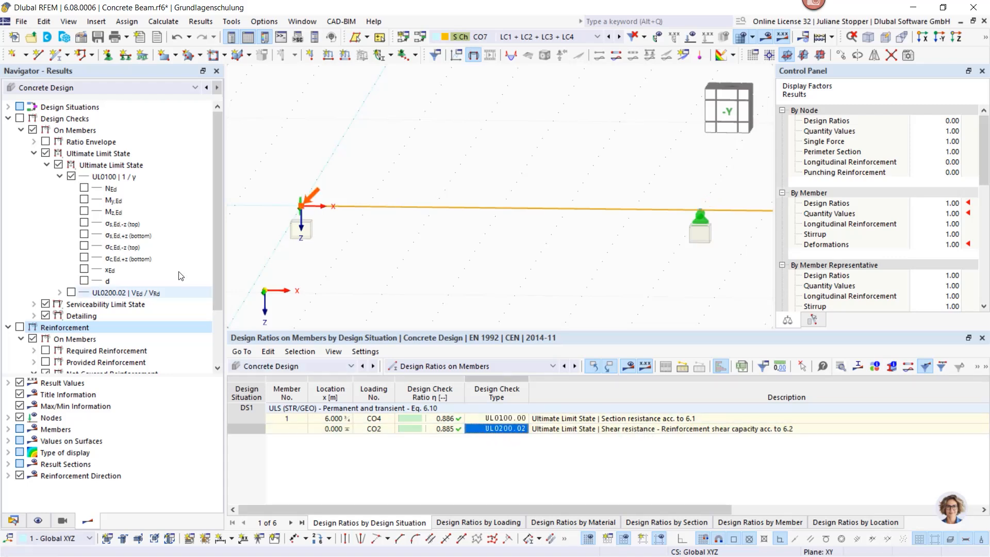
left_click(71, 177)
left_click(71, 292)
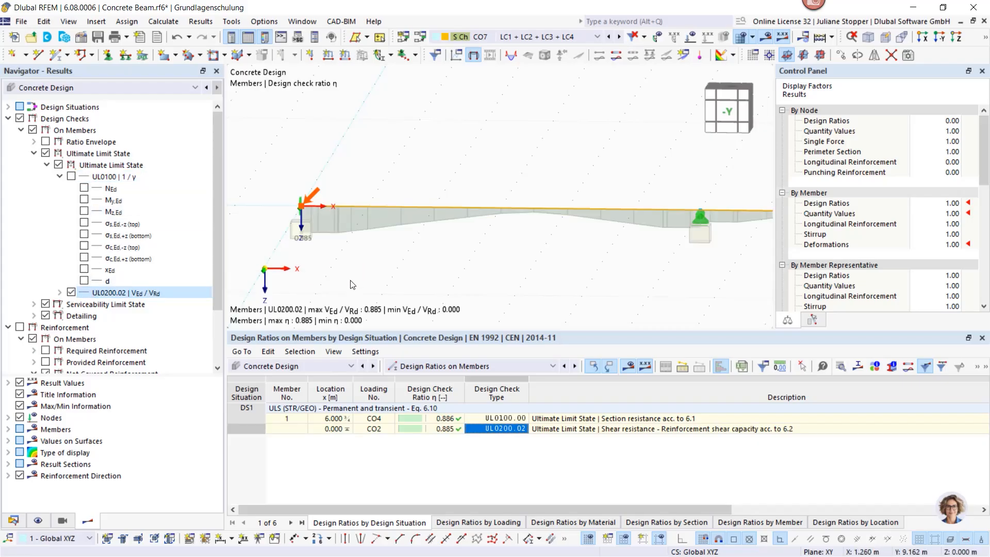
left_click(60, 292)
scroll(93, 280, "down", 3)
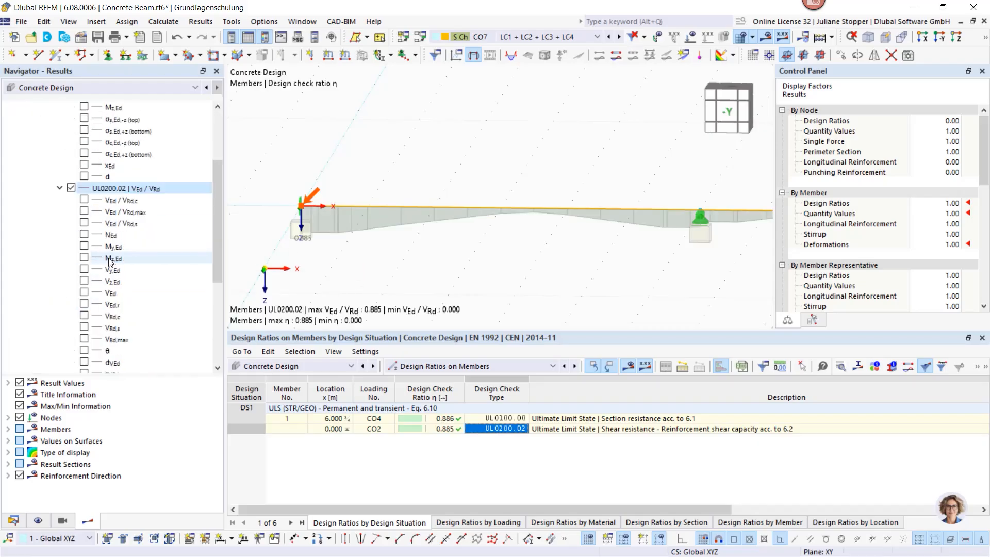
scroll(297, 243, "up", 2)
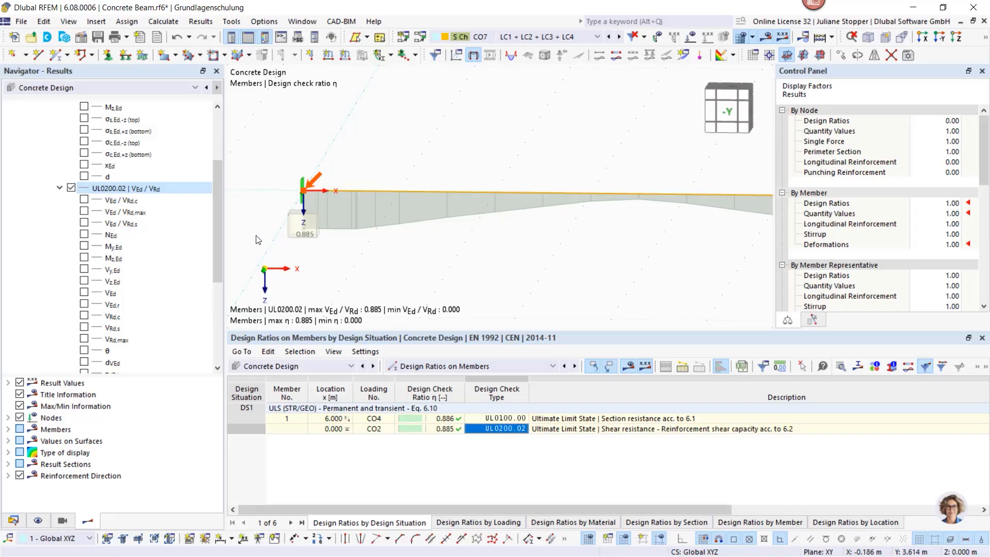
scroll(298, 243, "down", 1)
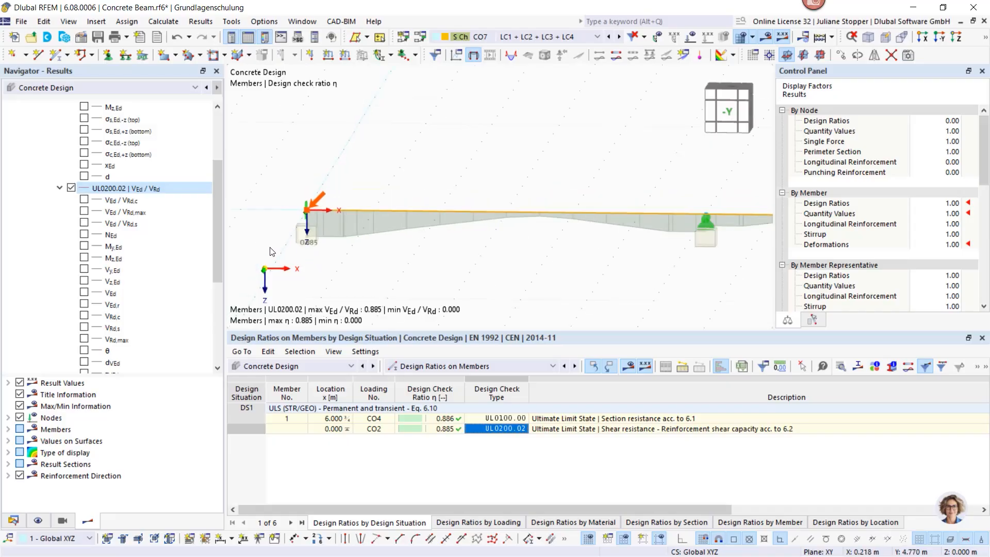
Compare the VEd/VRd,c, VEd/VRd,max and VEd/VRd,s ratios along the beam instead of the overall UL0200.02 ratio
left_click(84, 200)
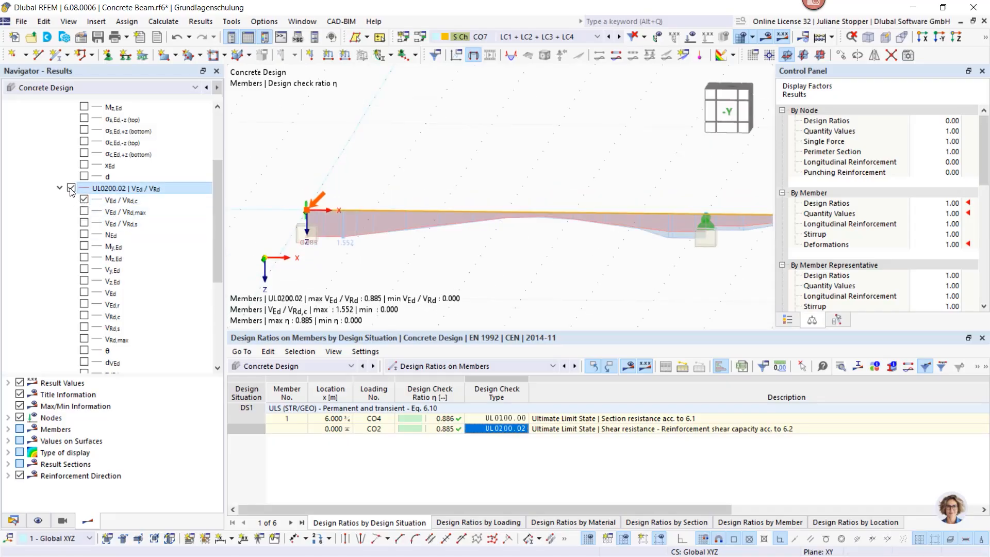
left_click(71, 188)
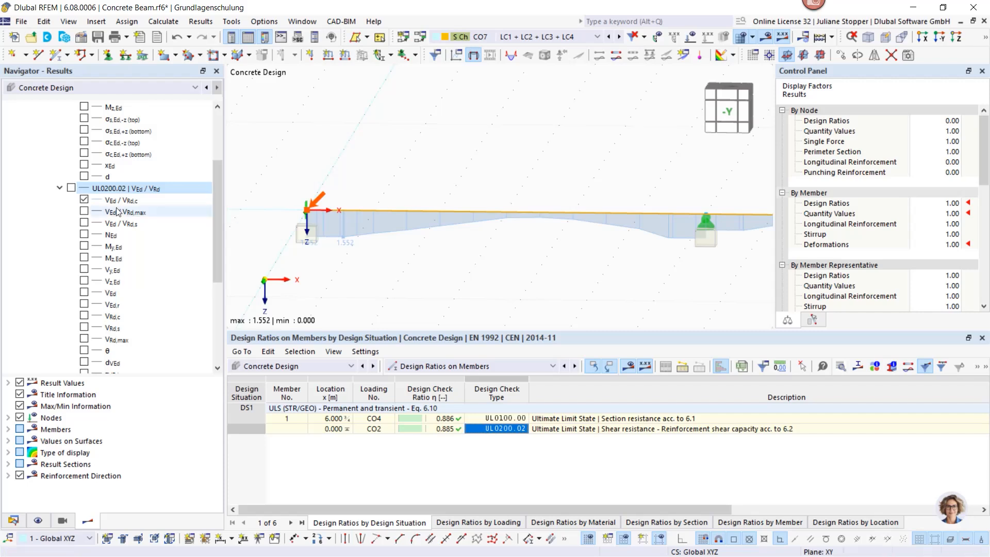
left_click(84, 211)
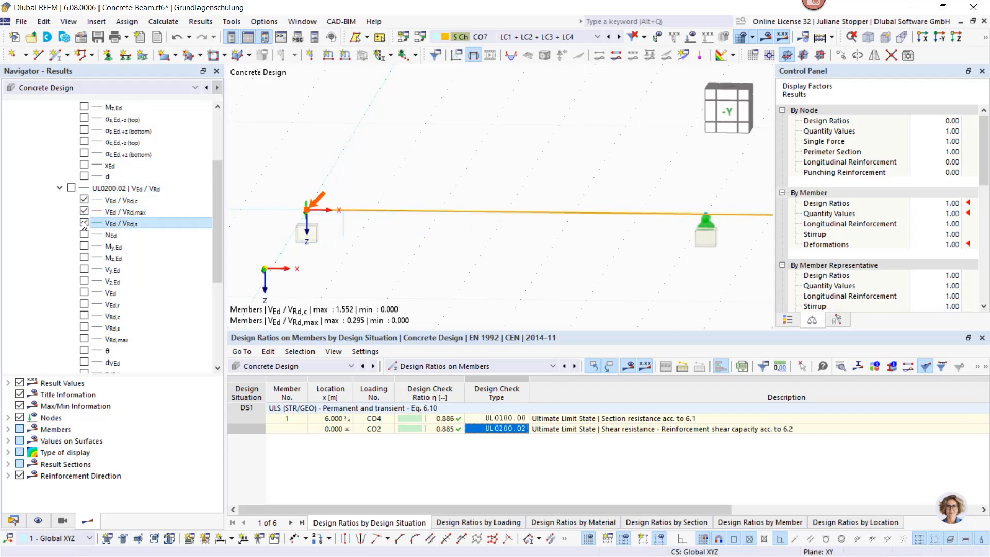
left_click(85, 223)
left_click(84, 200)
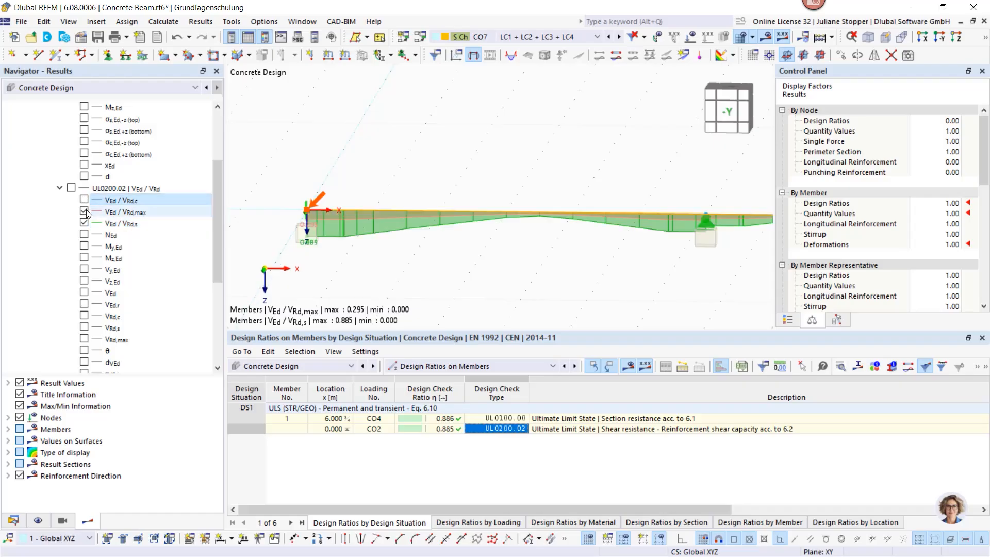
left_click(84, 211)
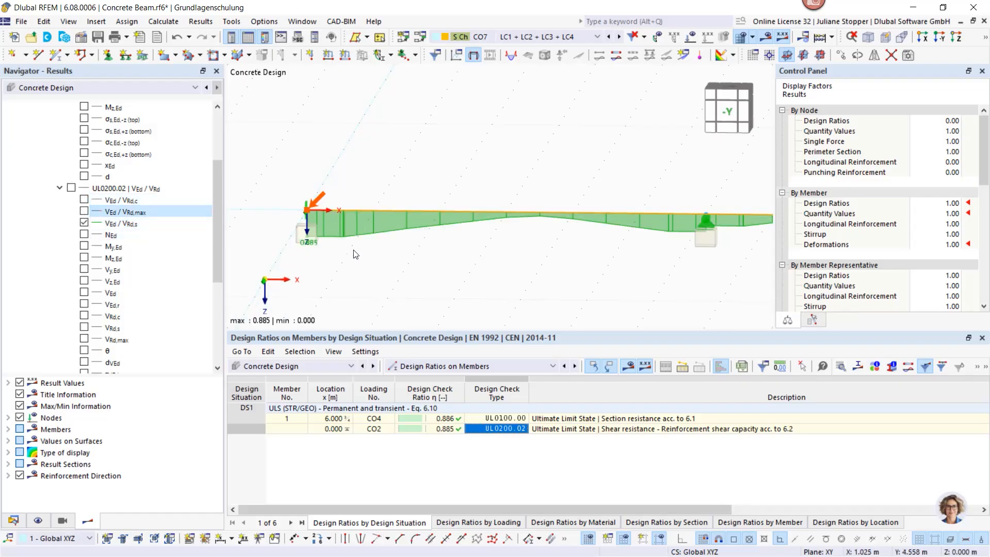
scroll(342, 250, "up", 2)
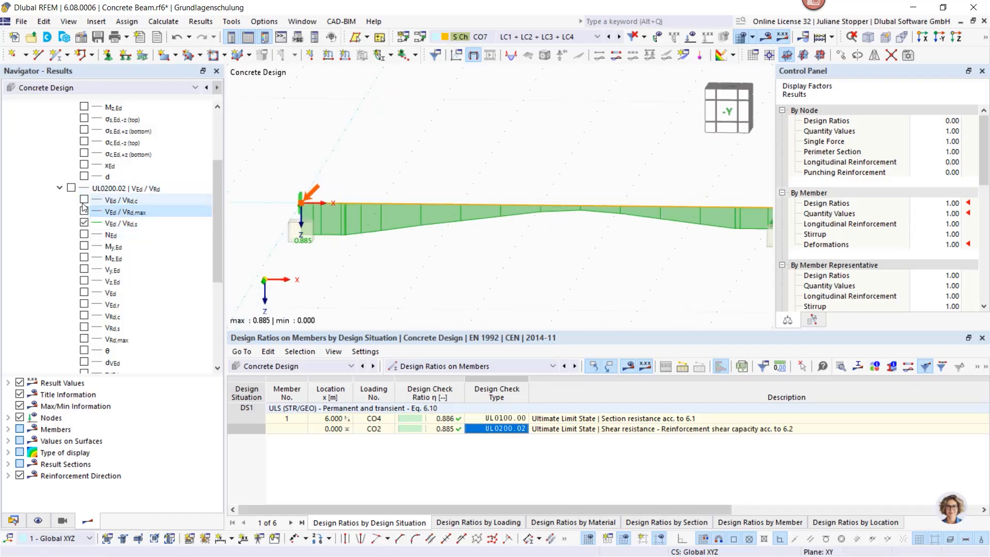
Display only the overall UL0200.02 ratio again and open the shear check's design details with a wider formula area
left_click(84, 223)
left_click(71, 188)
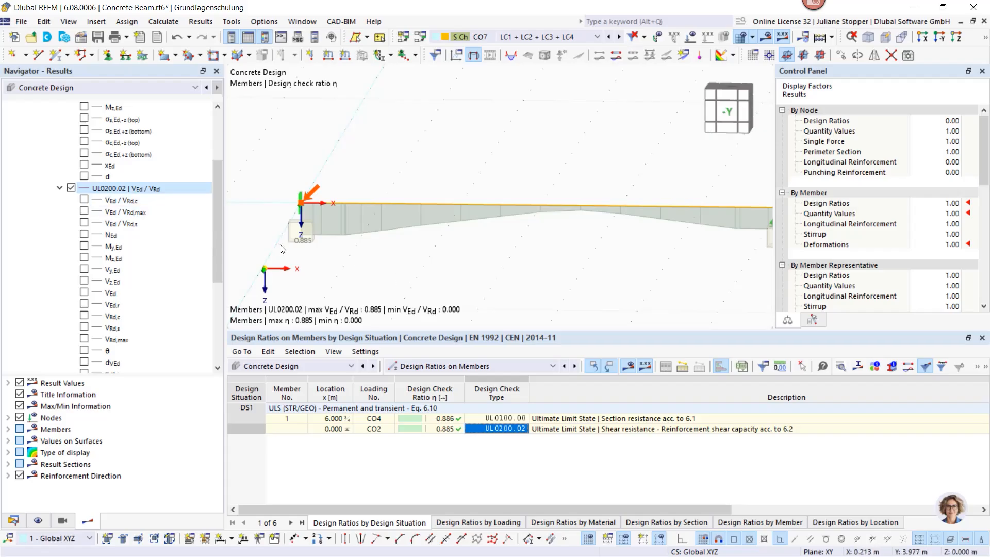
scroll(413, 281, "down", 1)
scroll(448, 248, "down", 1)
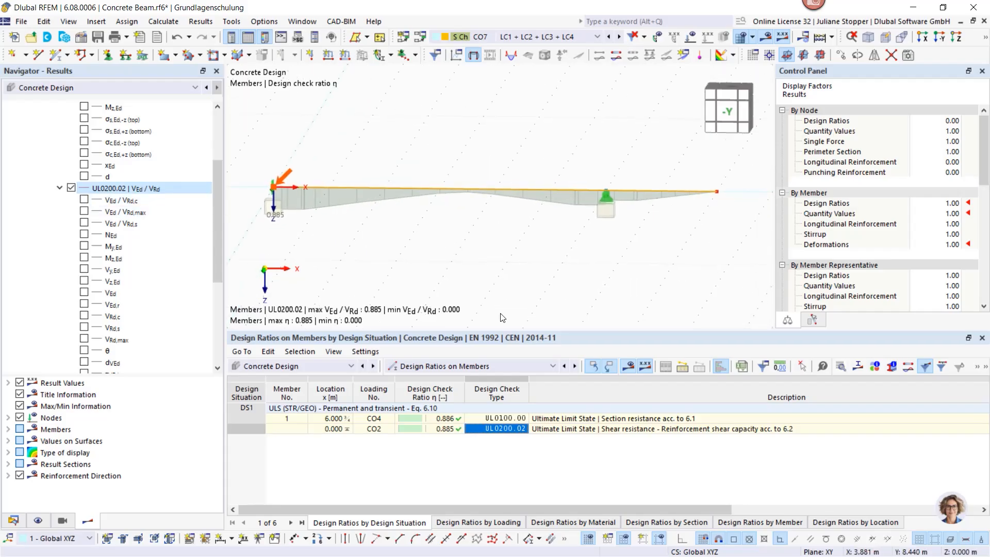
scroll(503, 317, "down", 1)
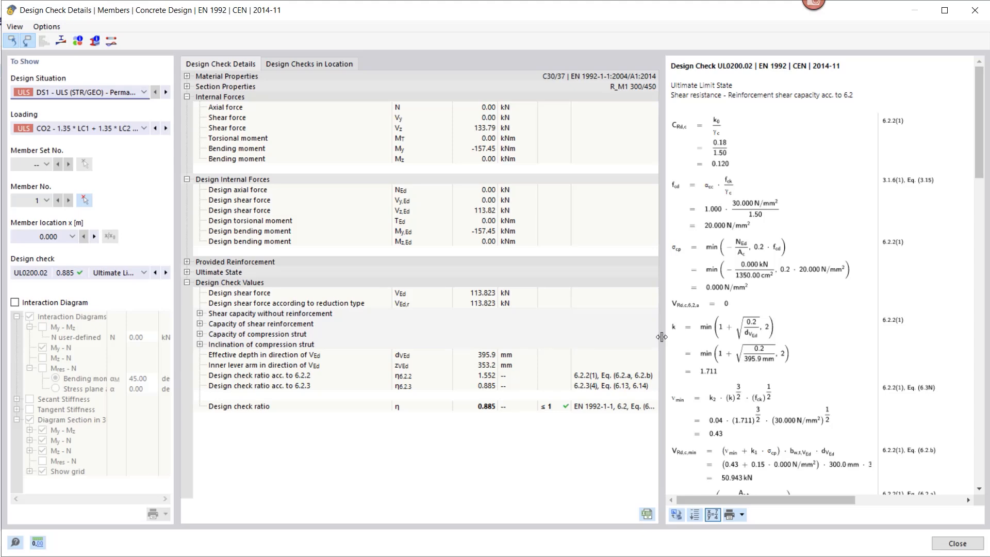
left_click_drag(661, 336, 635, 333)
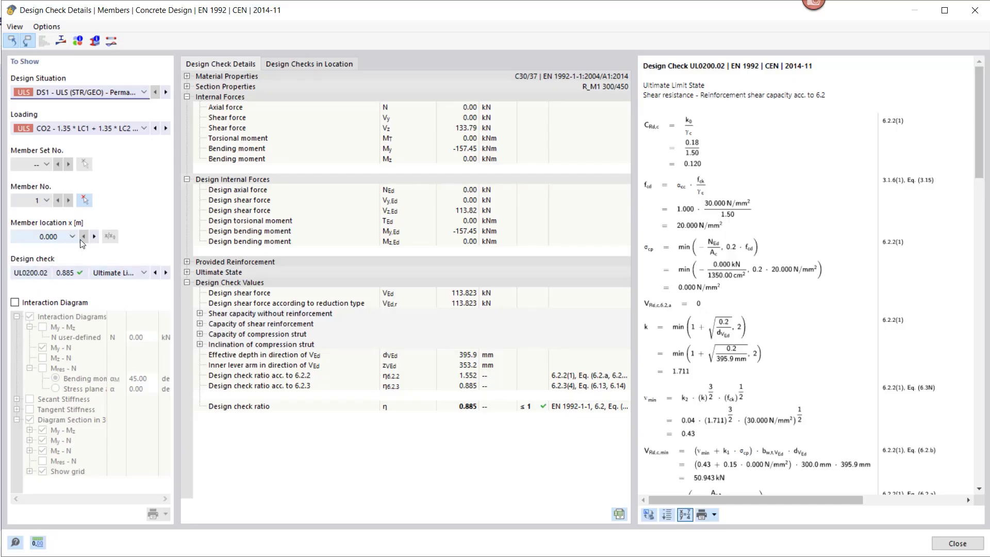
Set the member location to 0.250 m and read through the shear check formulas up to VRd,max
left_click(93, 237)
scroll(785, 287, "down", 3)
scroll(785, 288, "down", 15)
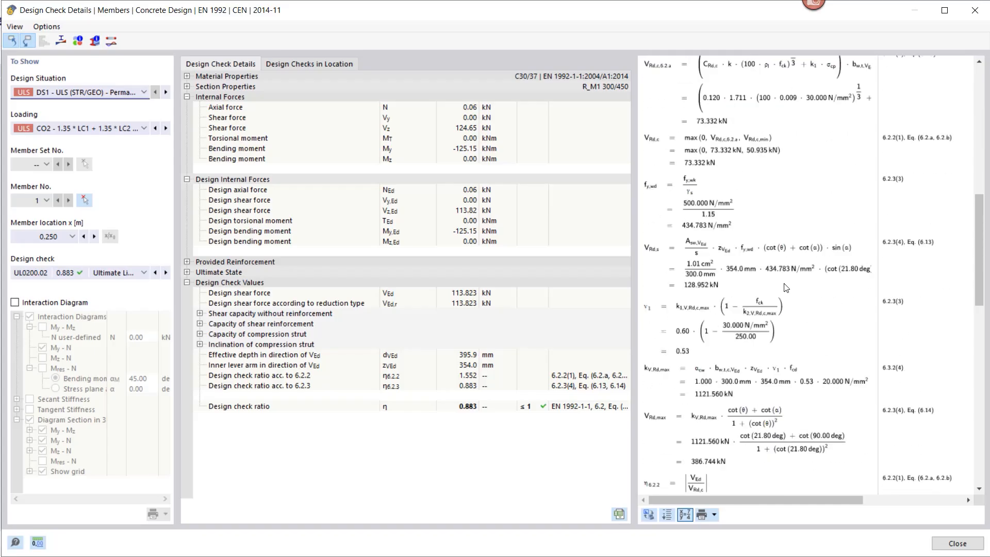
Reduce the shear check formulas to symbols without inserted values and review them together with the symbol legend
left_click(683, 515)
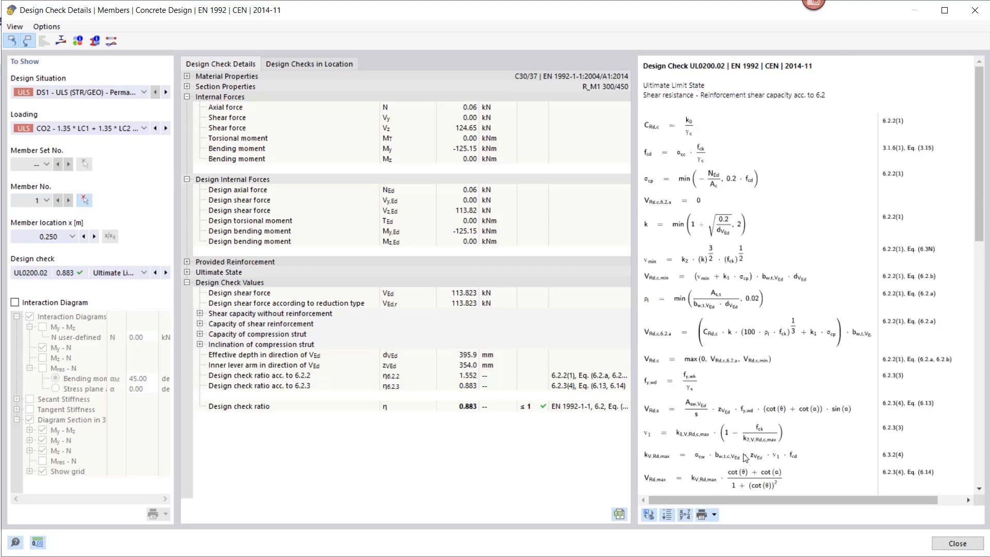
scroll(738, 349, "down", 10)
scroll(739, 349, "up", 3)
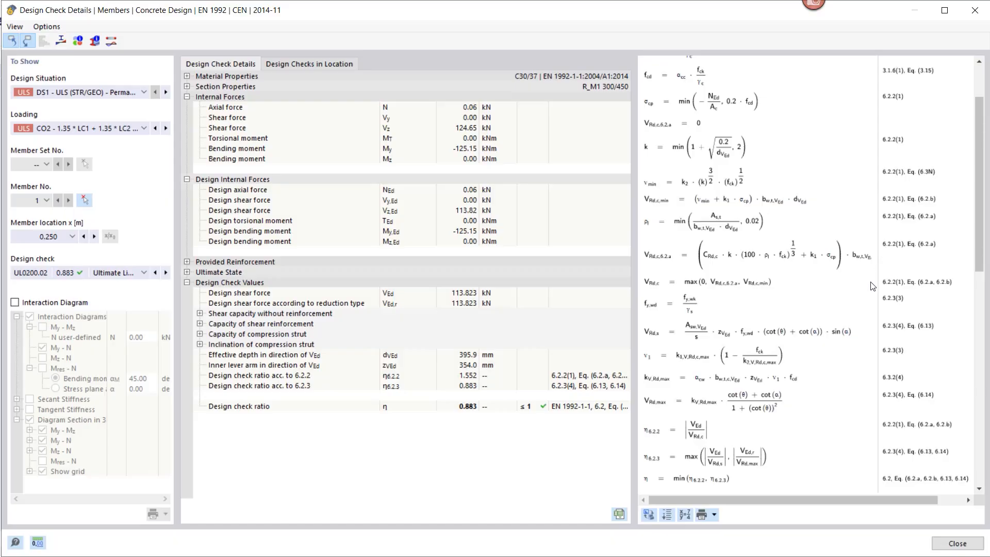
scroll(898, 324, "up", 3)
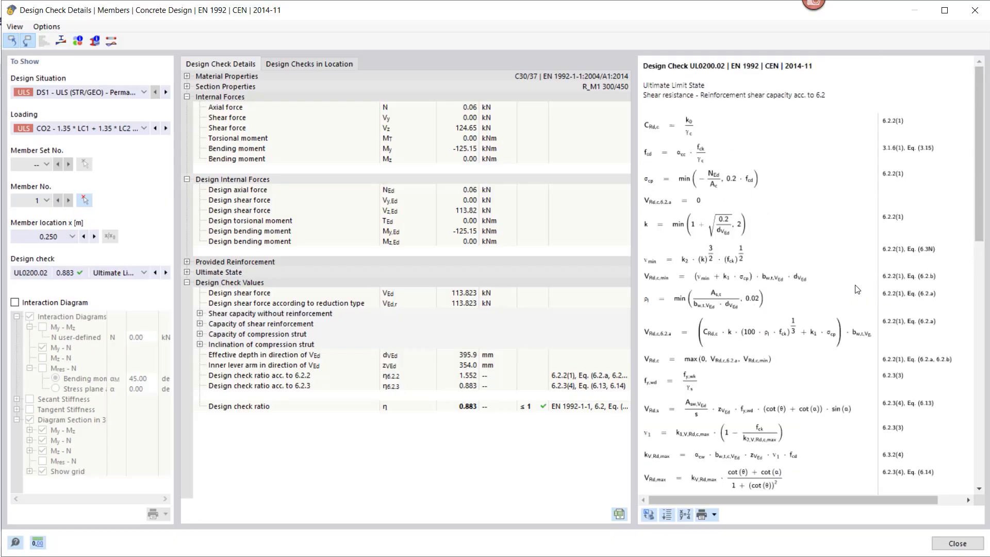
scroll(858, 289, "down", 3)
scroll(858, 290, "down", 4)
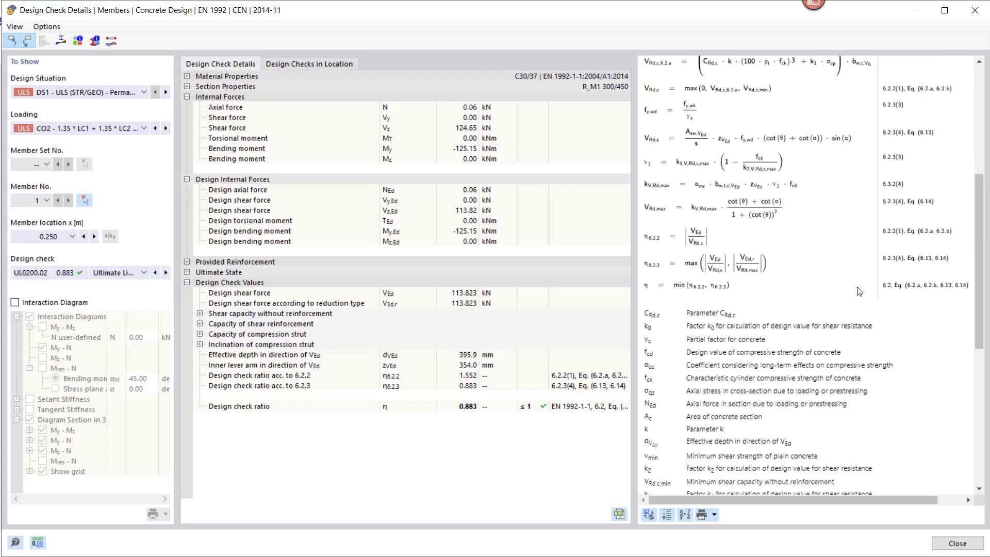
Show the inserted values in the formulas again and review the calculation of VRd,c and VRd,s
left_click(684, 514)
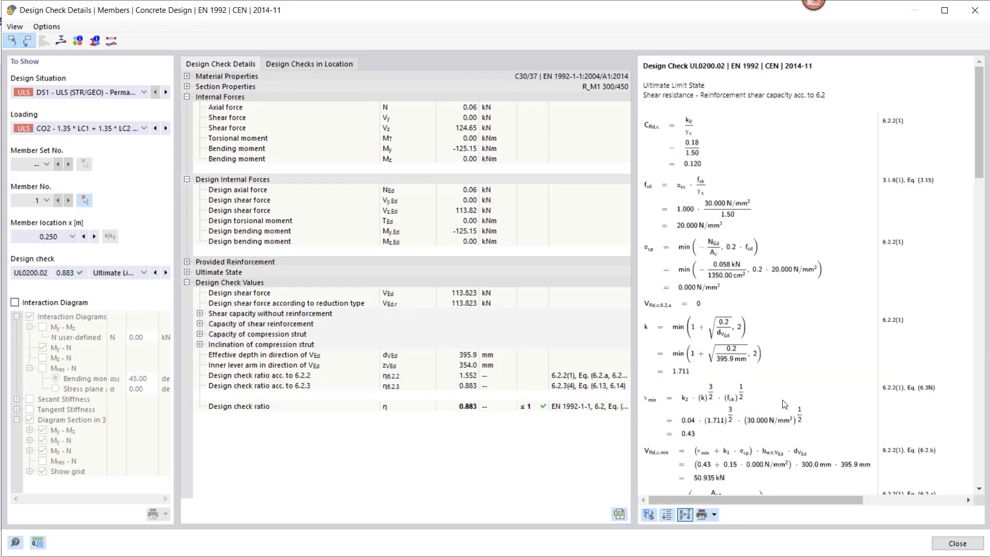
scroll(781, 355, "down", 5)
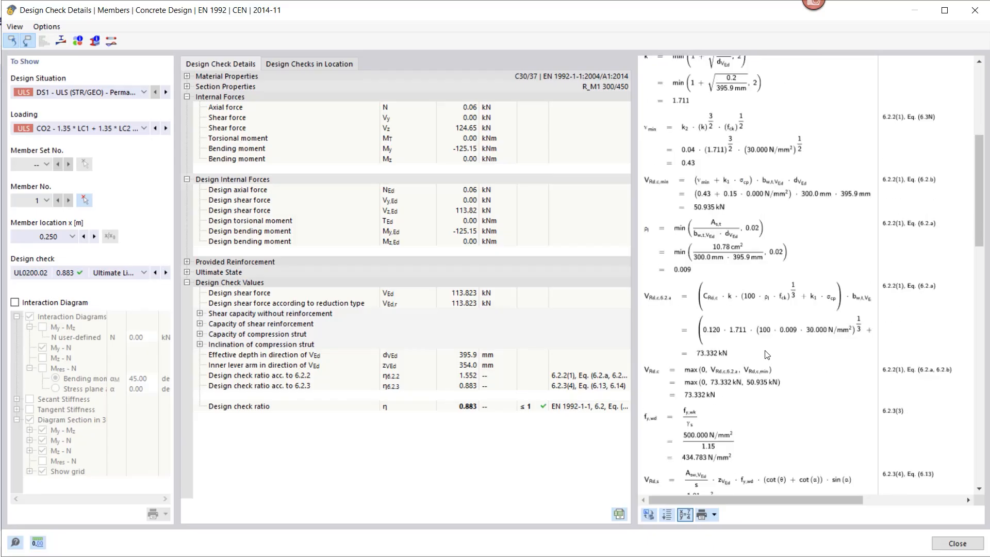
scroll(767, 358, "down", 2)
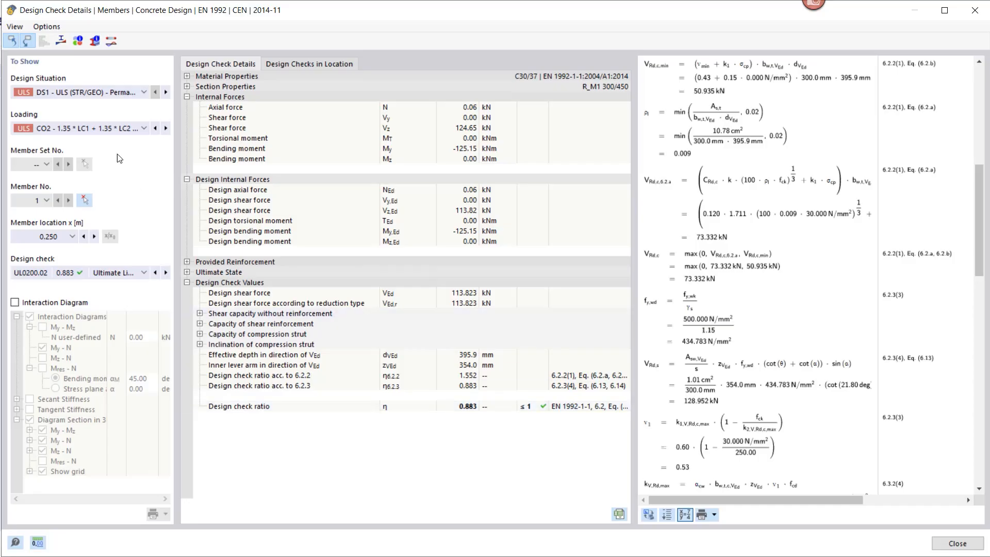
Examine the reinforcement and concrete stresses in the section at x = 0.250 m, including its dimensions and the stress diagram beside it
left_click(61, 40)
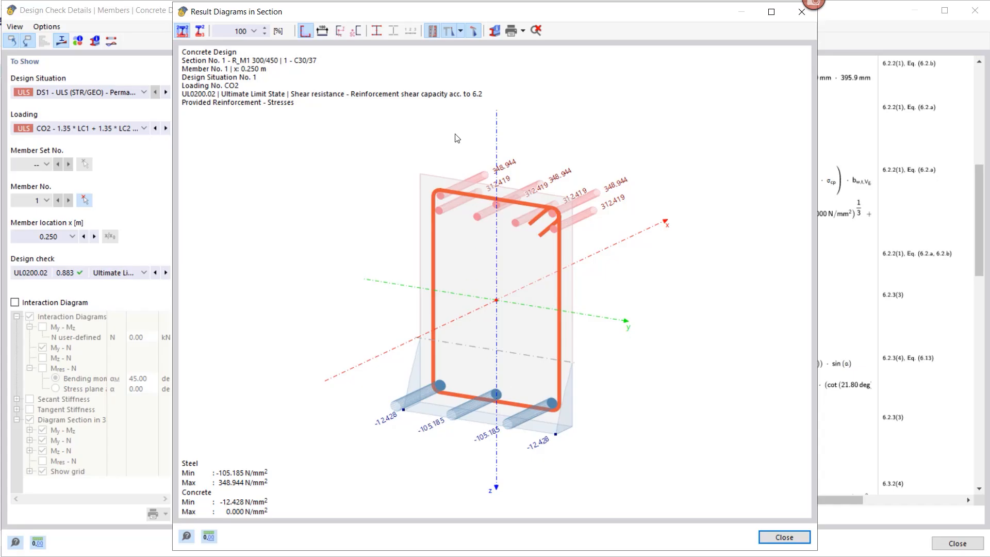
left_click(322, 31)
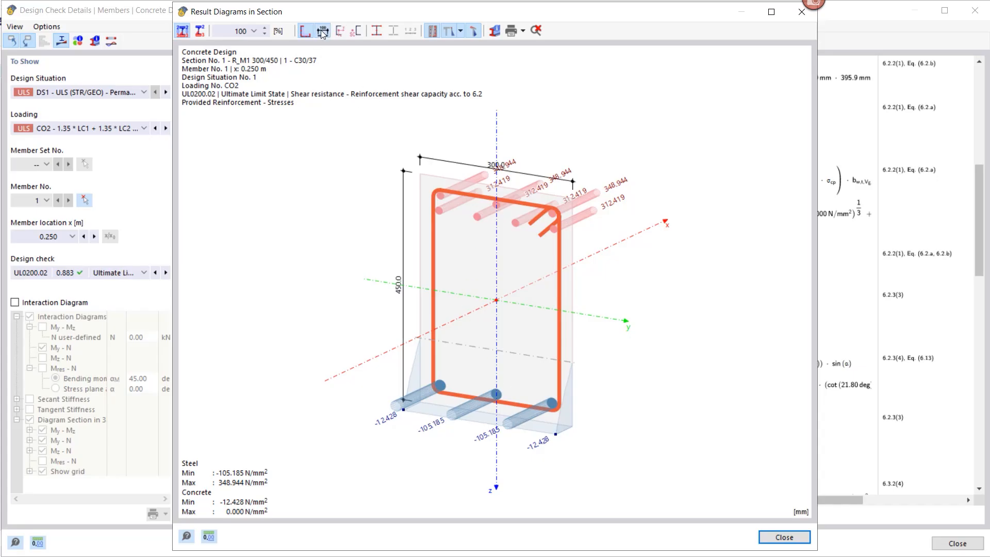
left_click(321, 31)
left_click(477, 34)
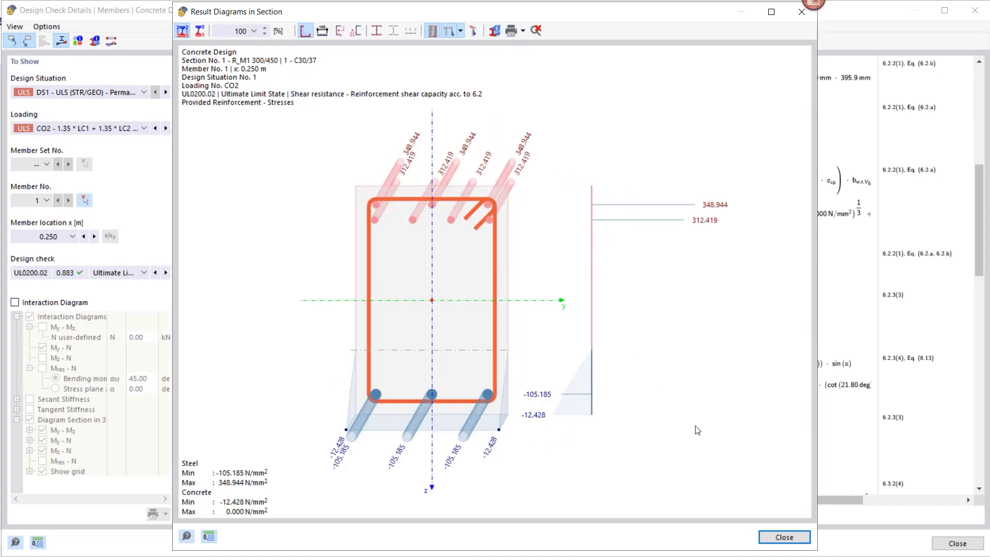
left_click(784, 537)
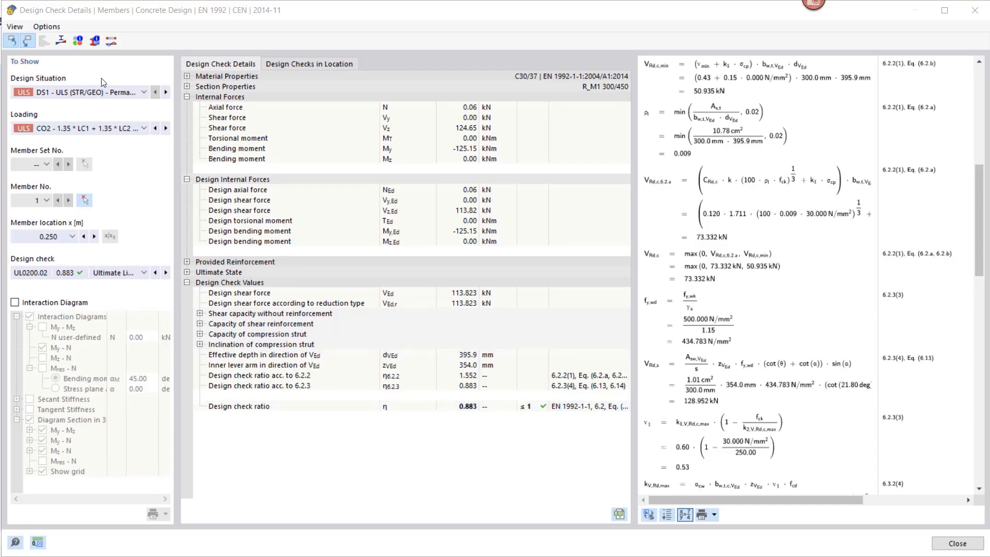
Examine member 1's result diagrams for UL0200.02, adding the VEd/VRd,c, VEd/VRd,max and VEd/VRd,s curves
left_click(112, 42)
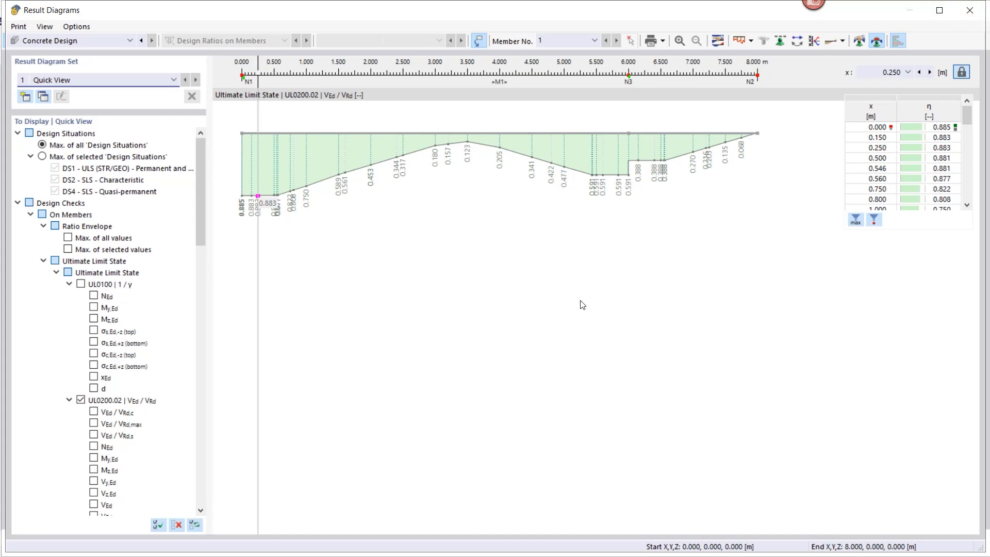
scroll(109, 293, "down", 4)
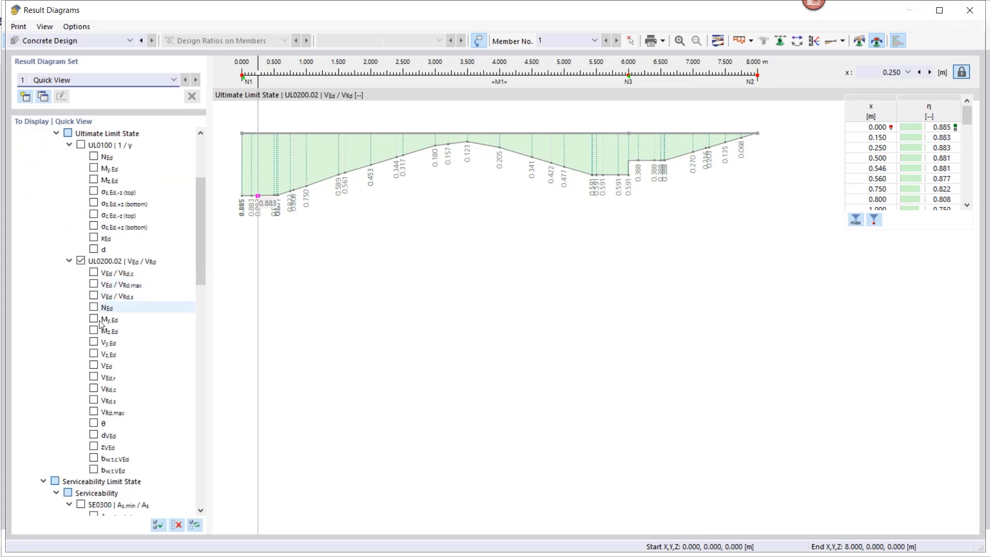
left_click(93, 273)
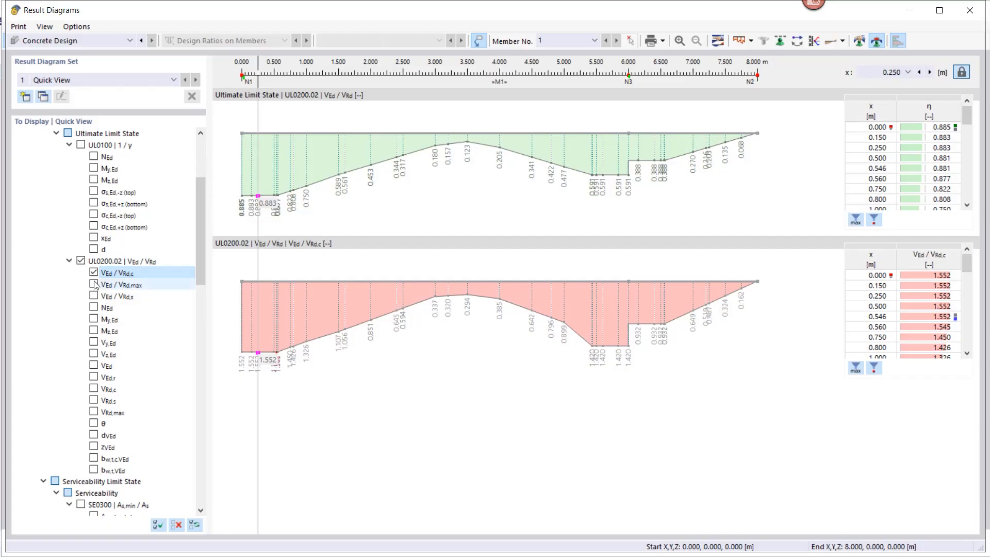
left_click(93, 284)
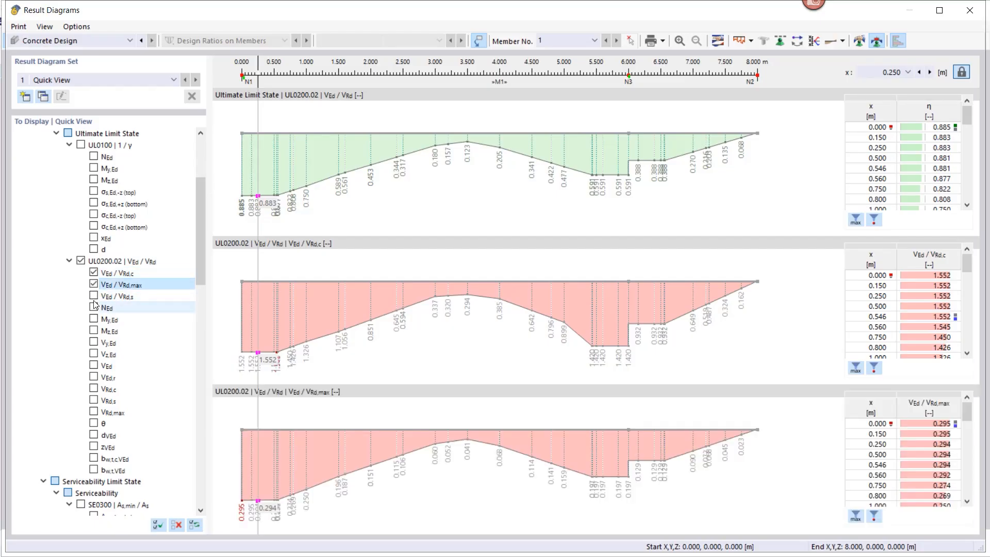
left_click(93, 296)
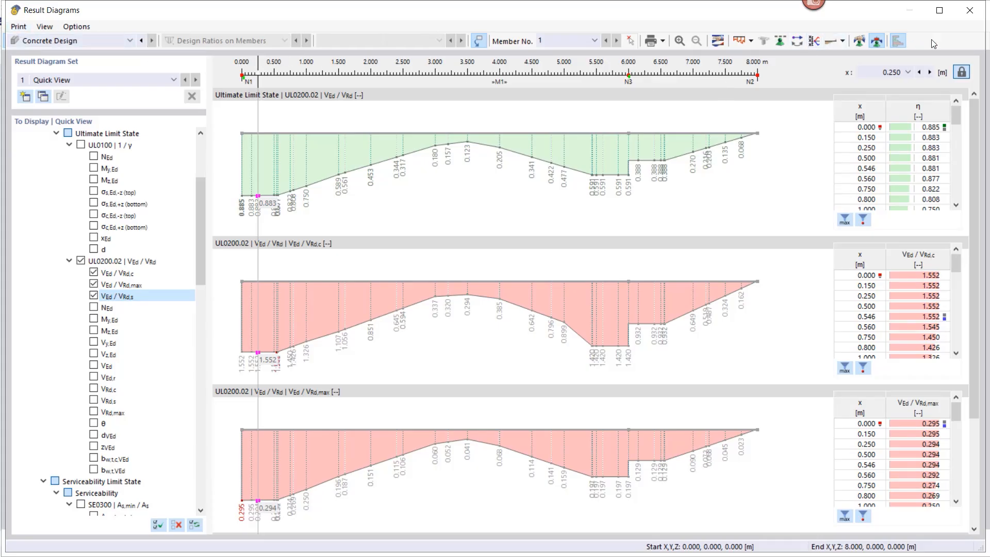
left_click(969, 11)
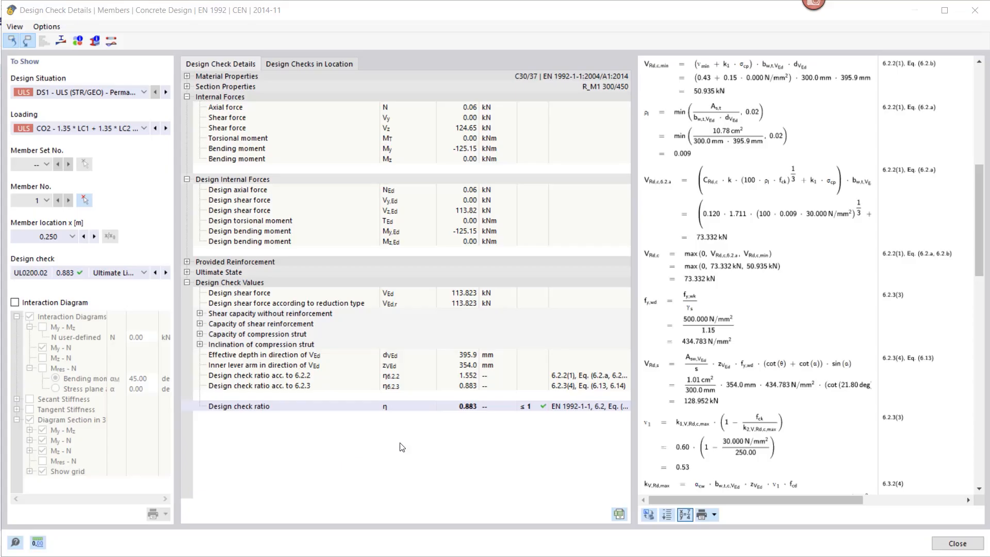
Activate the interaction diagram, examine the My-N curve and the 3D My-Mz-N surface, and deactivate it again
left_click(15, 302)
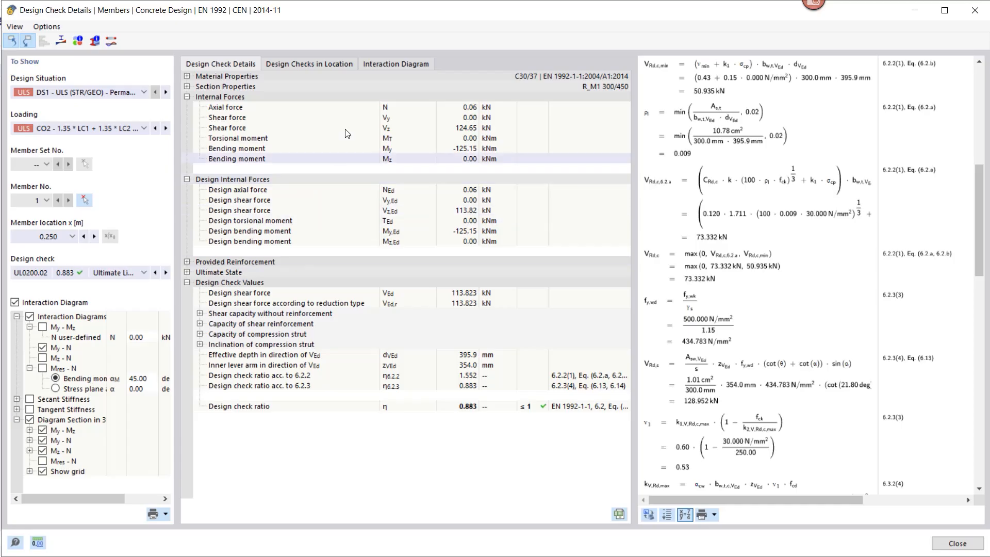
left_click(390, 64)
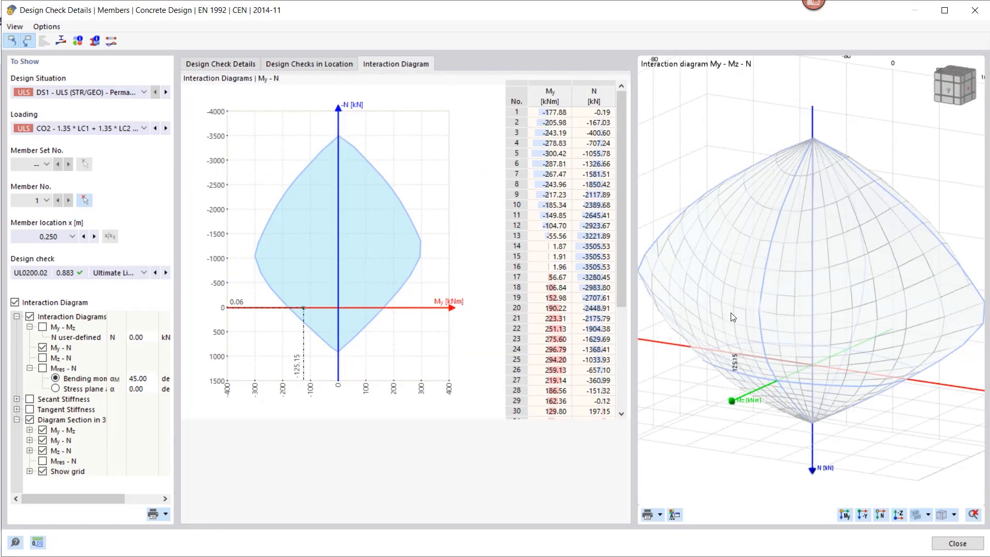
middle_click_drag(727, 307, 710, 296, "ctrl")
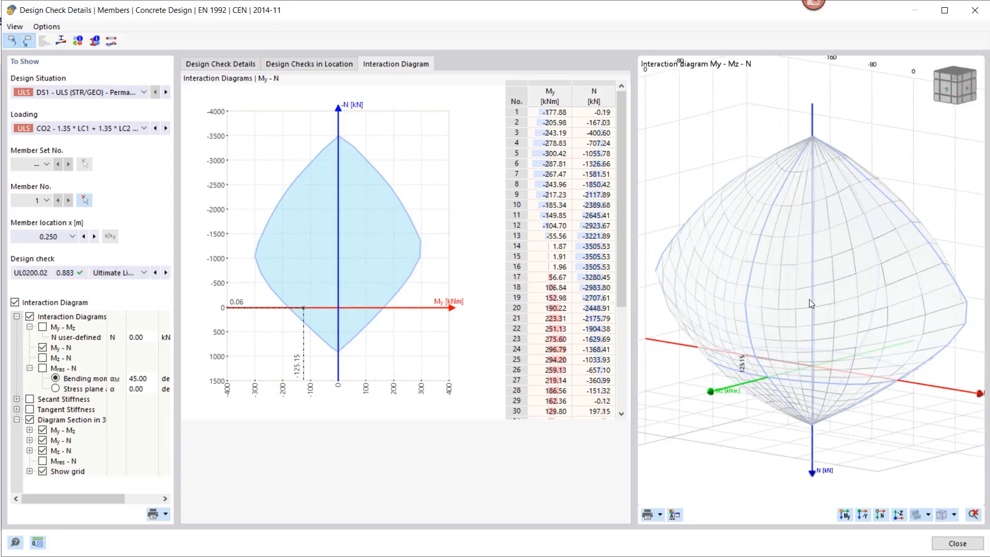
middle_click_drag(743, 287, 731, 332, "ctrl")
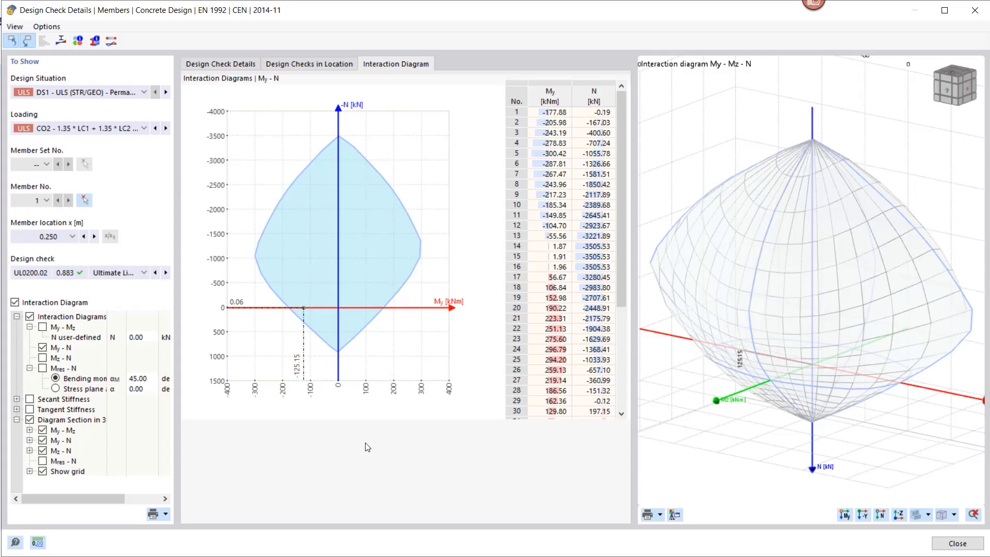
left_click(15, 302)
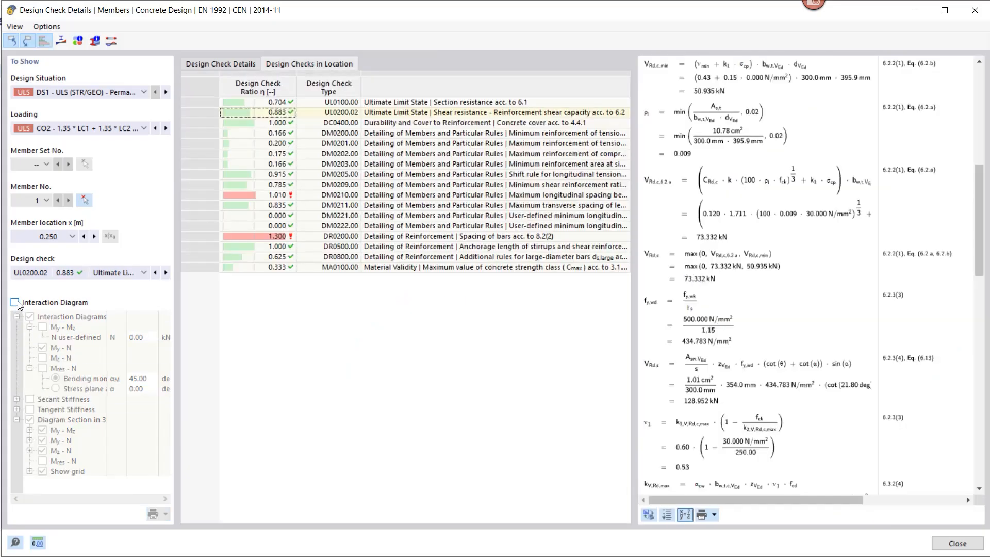
Close the design check details and switch to the training presentation's Content slide
left_click(974, 11)
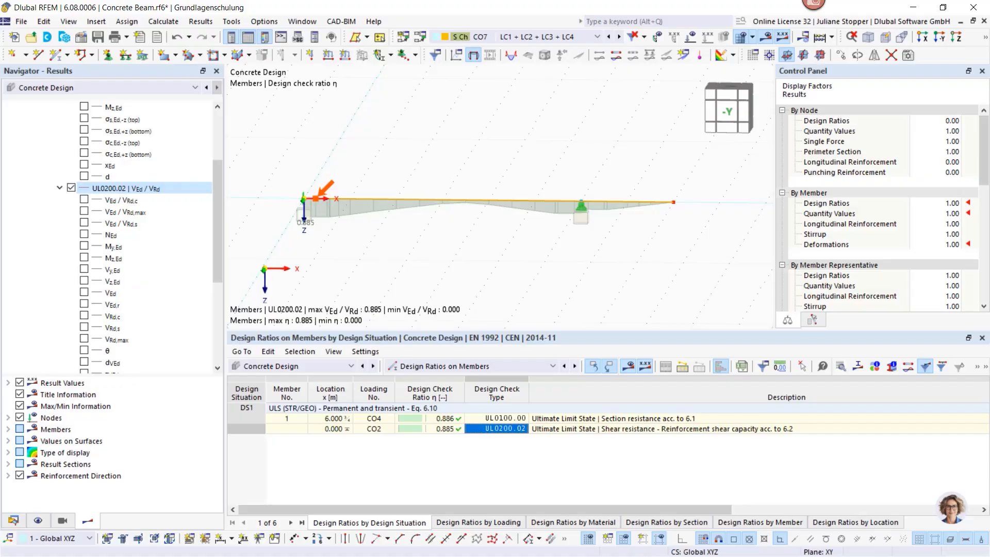
key("alt+Tab")
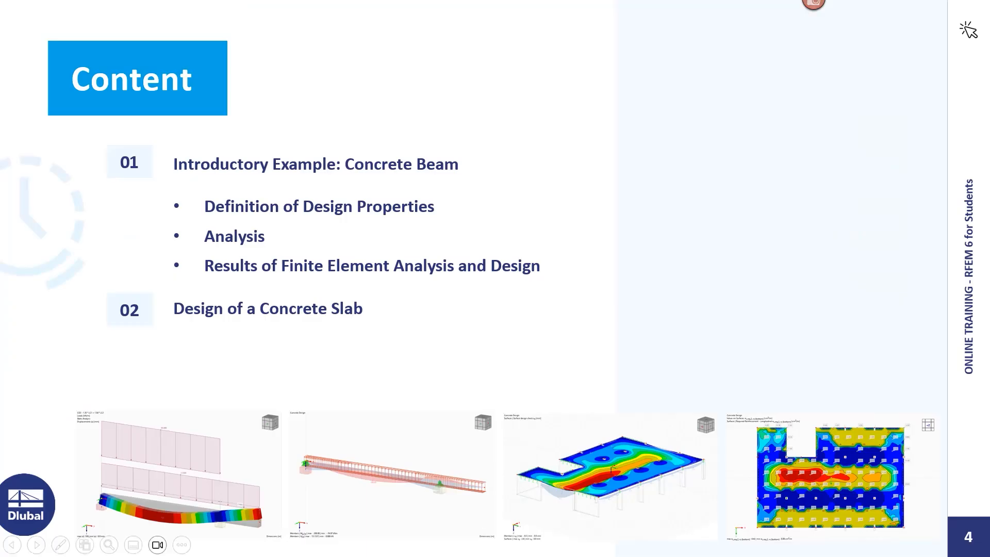
Switch from the presentation to RFEM's 02_Slab_Start.rf6 model and enlarge the model view by narrowing the navigator and shortening the tables
left_click(37, 545)
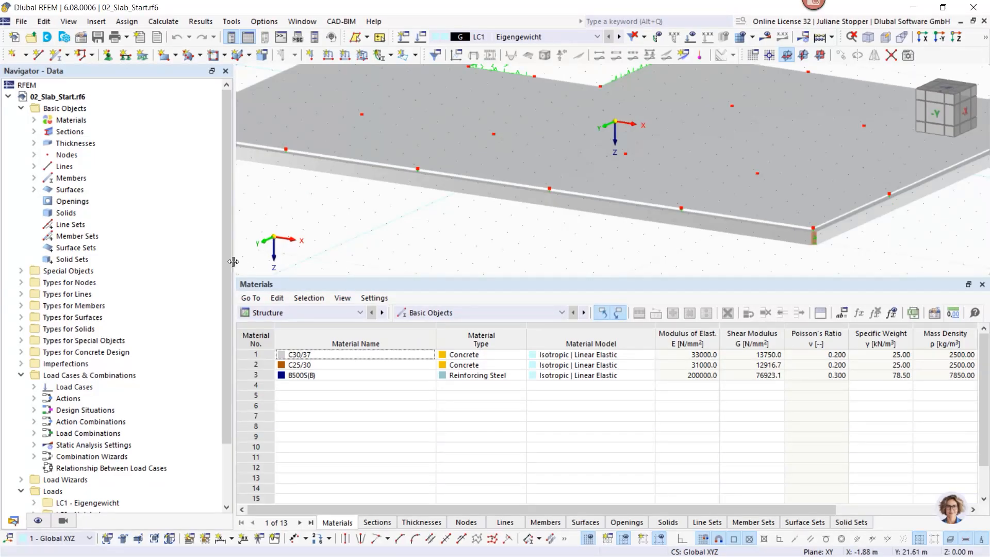
left_click_drag(233, 261, 205, 263)
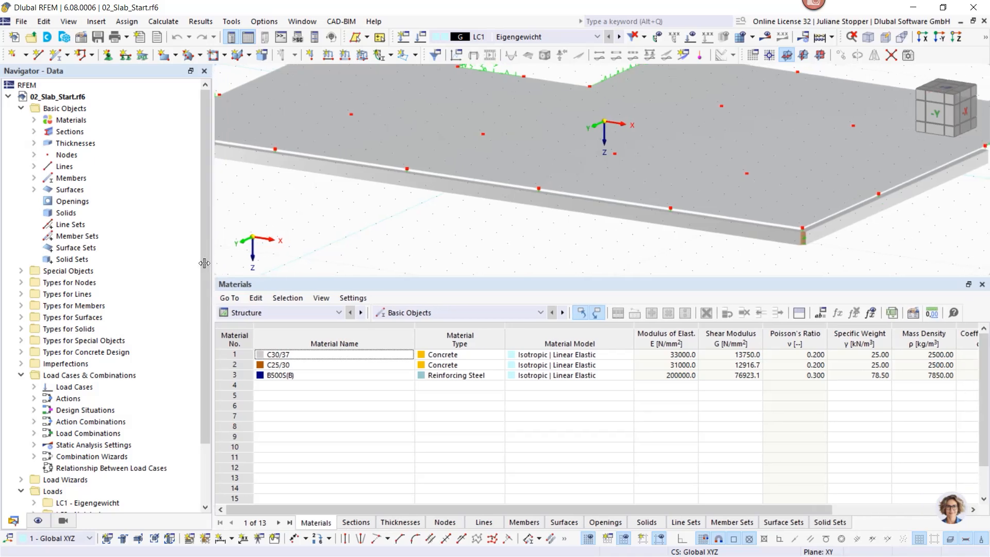
left_click_drag(284, 277, 286, 395)
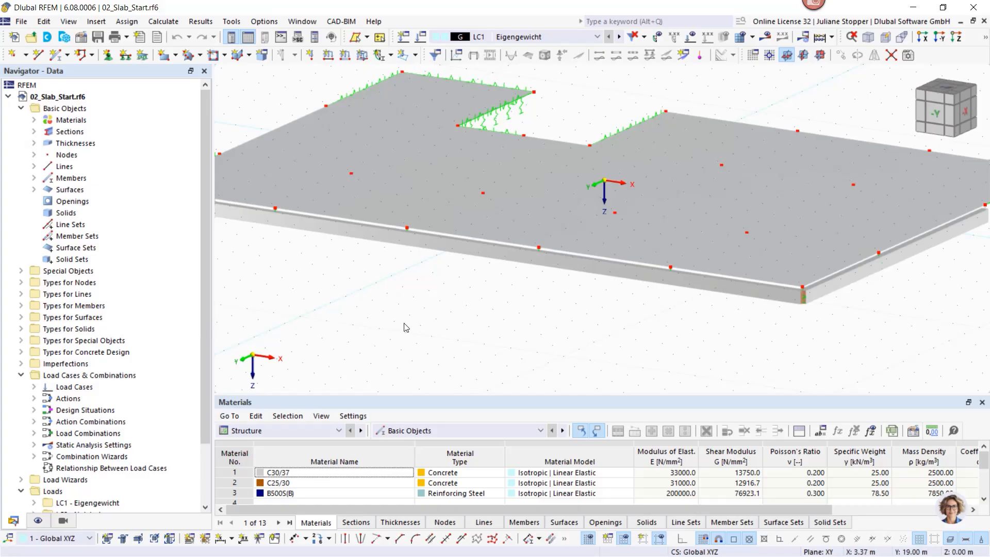
scroll(407, 324, "down", 1)
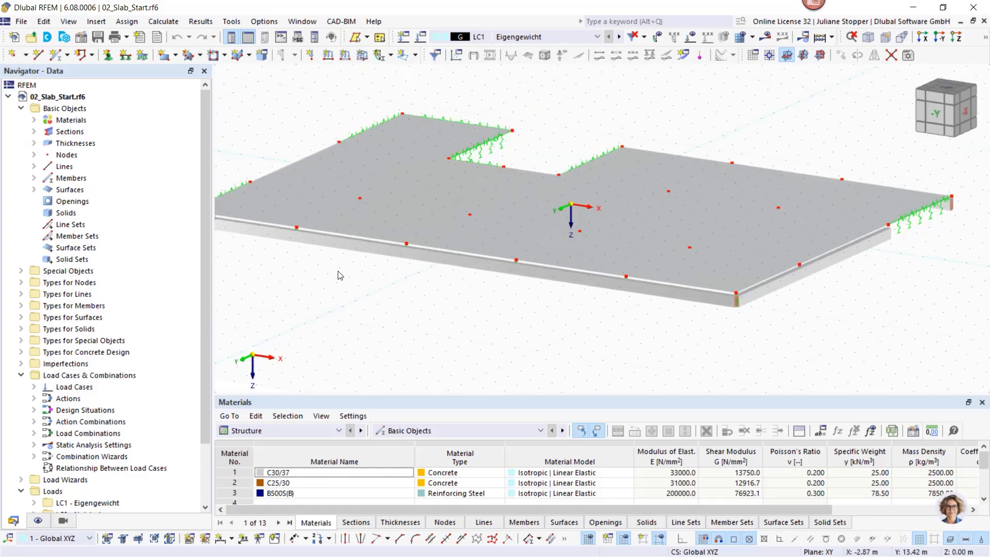
middle_click_drag(329, 281, 336, 281)
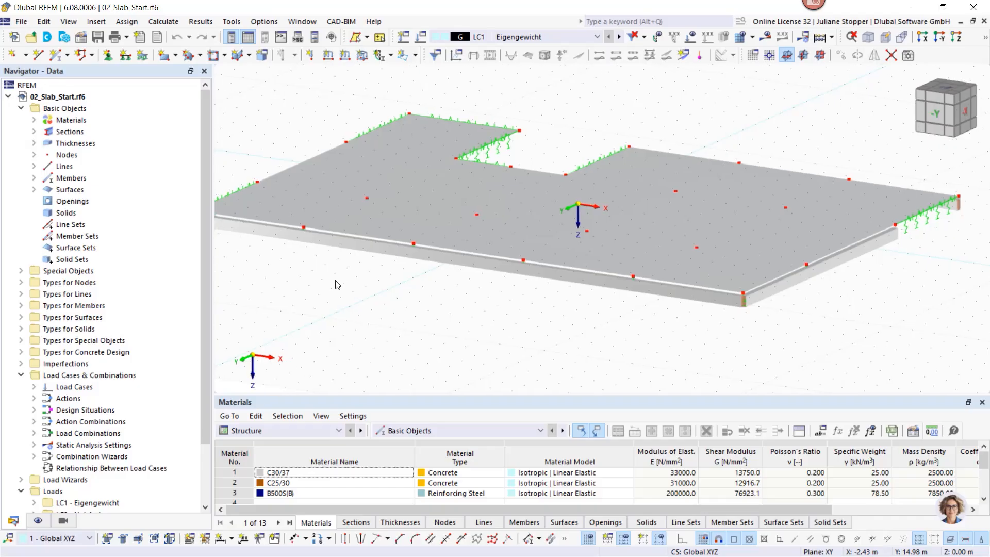
middle_click_drag(294, 218, 493, 223, "ctrl")
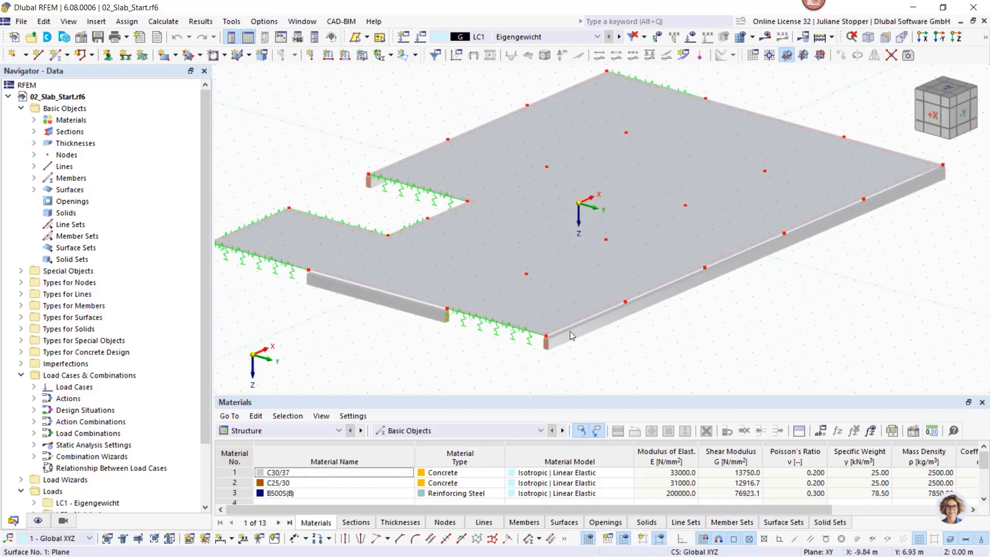
List the slab model's materials and sections and identify the rib members along the slab edges
left_click(33, 120)
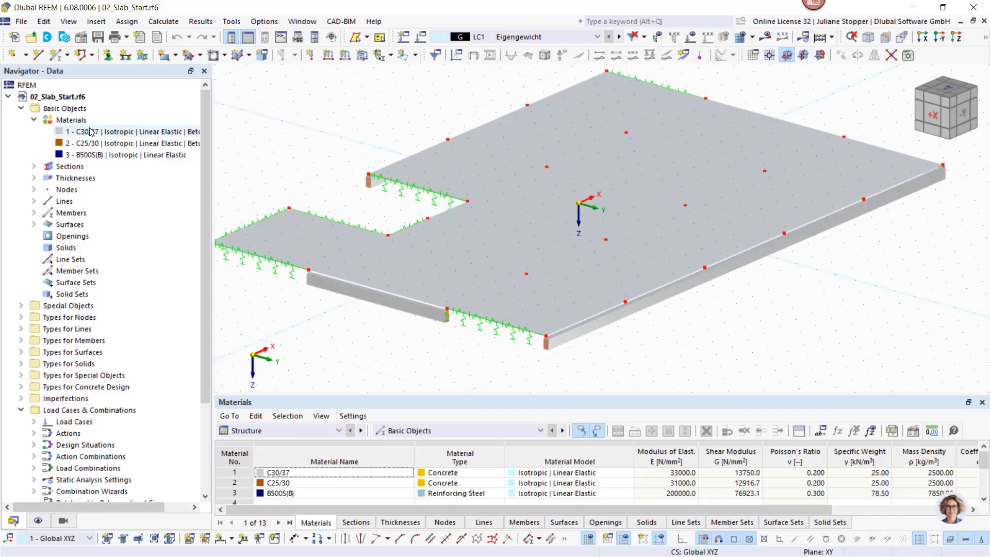
left_click(34, 166)
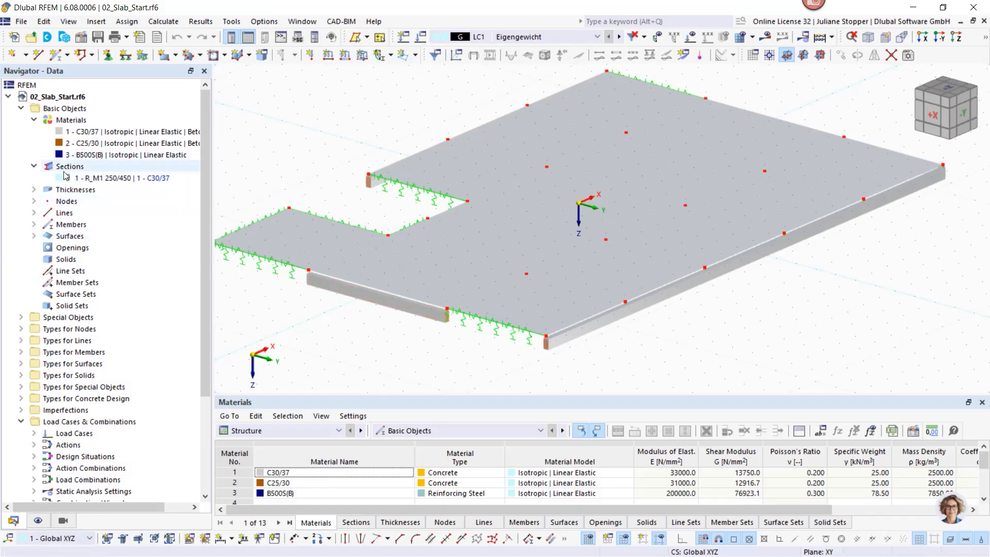
left_click(354, 290)
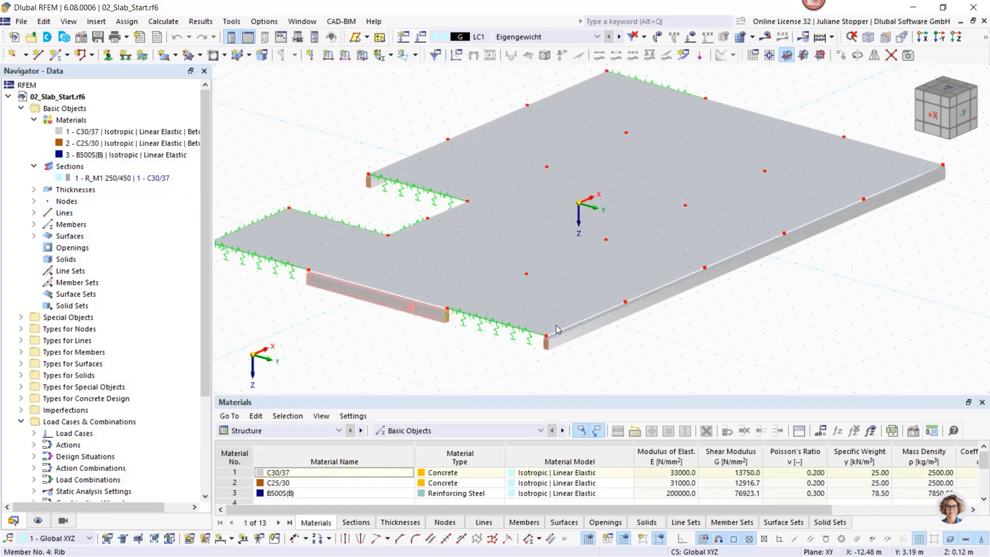
left_click(571, 335)
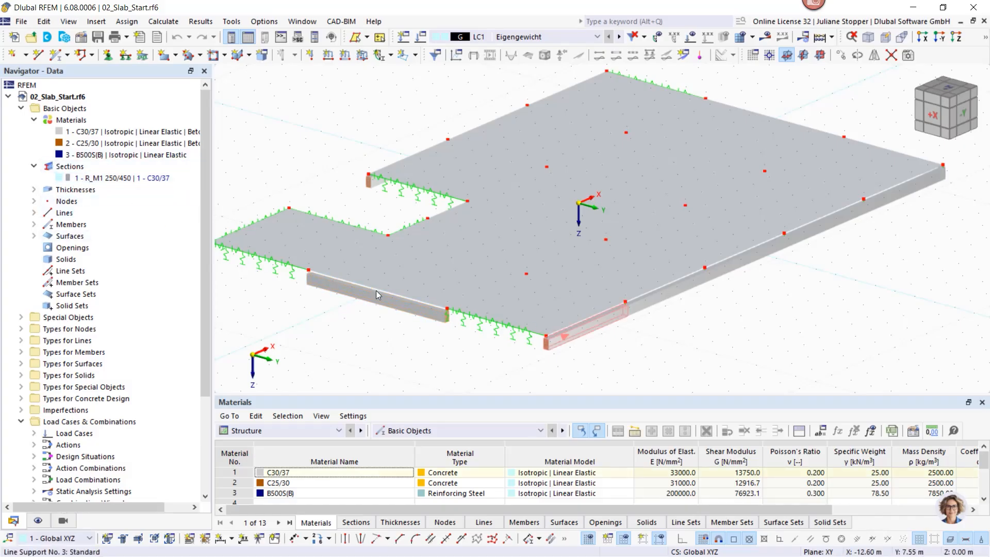
Examine the properties and parametric dimensions of section R_M1 250/450, and close its settings
double_click(100, 179)
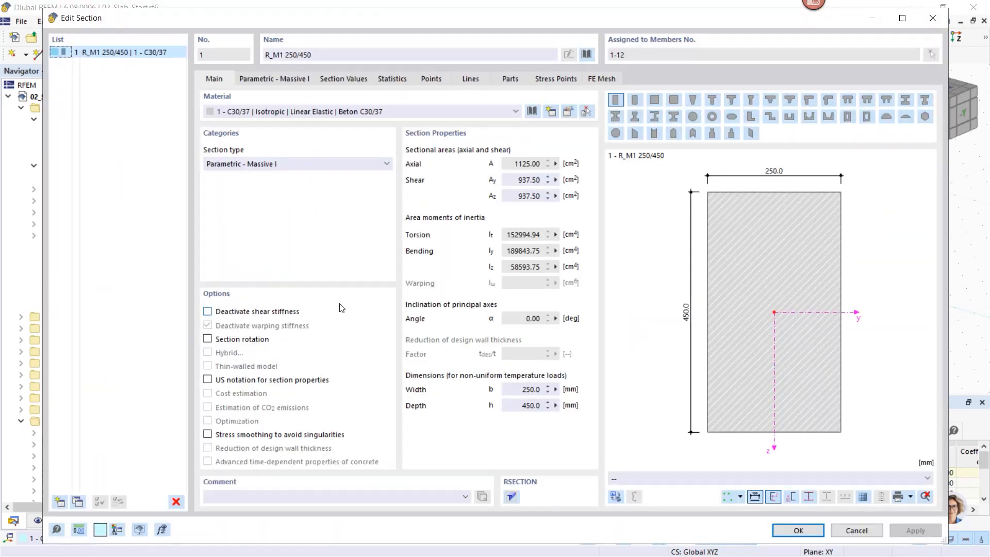
left_click(266, 79)
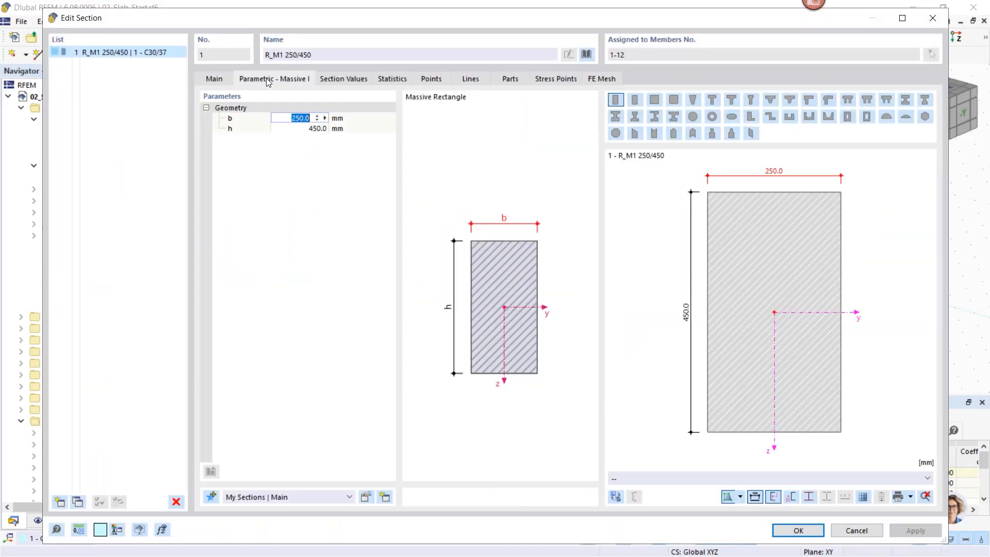
left_click(218, 82)
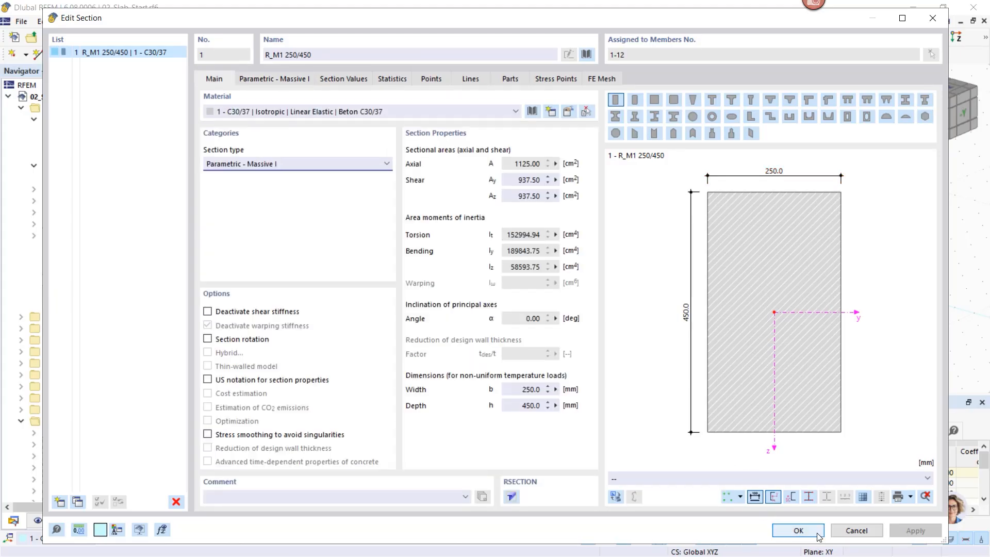
left_click(794, 528)
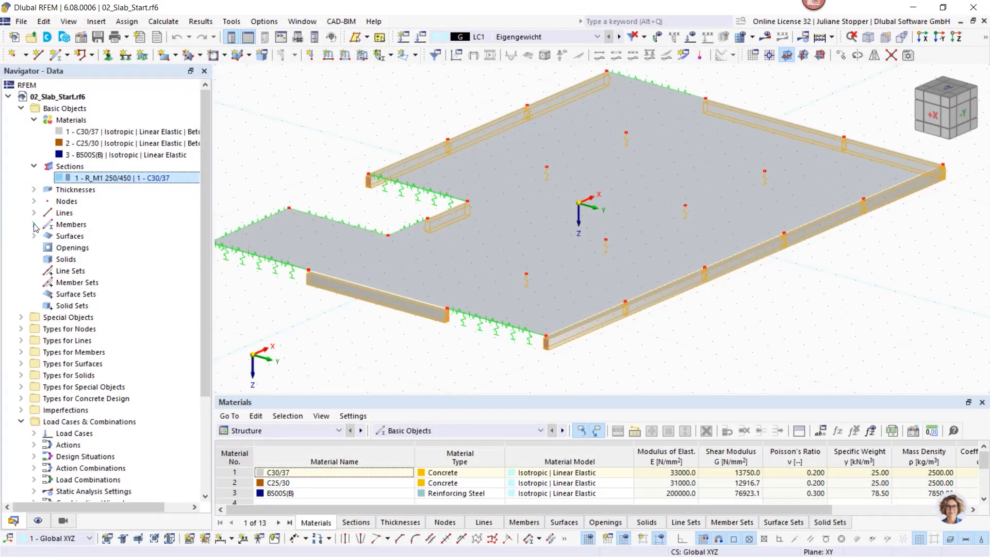
Open member 1 for editing and review the available member types, keeping Rib
left_click(34, 224)
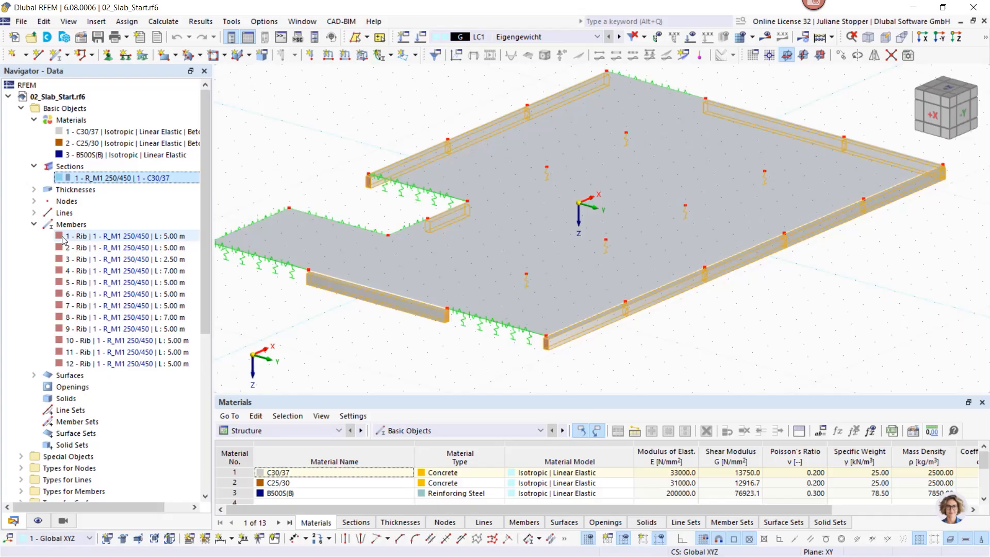
double_click(59, 236)
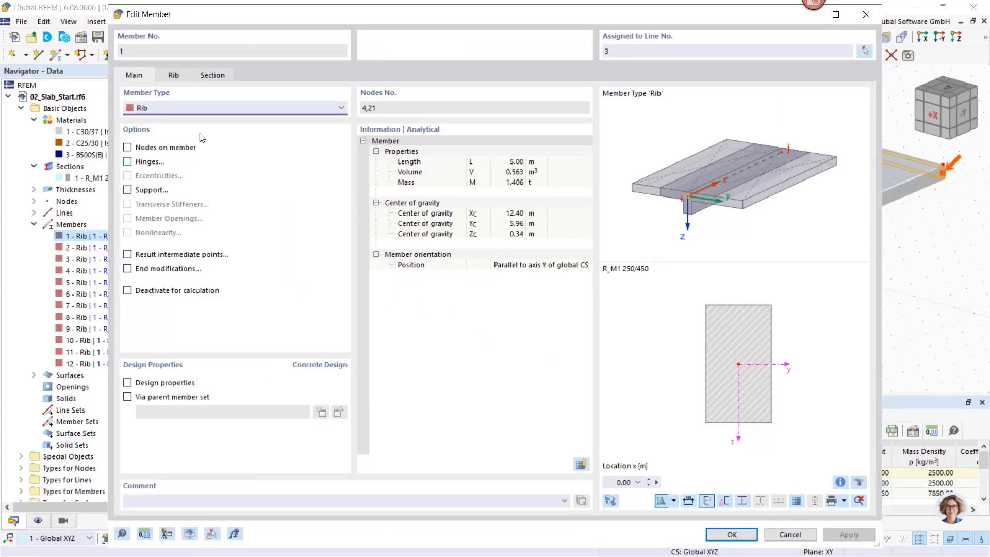
left_click(155, 108)
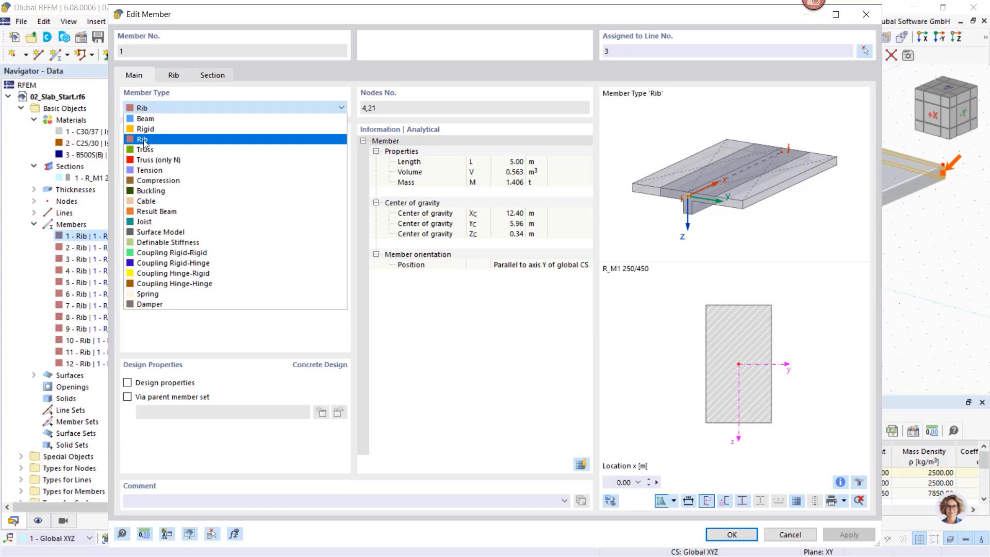
left_click(450, 320)
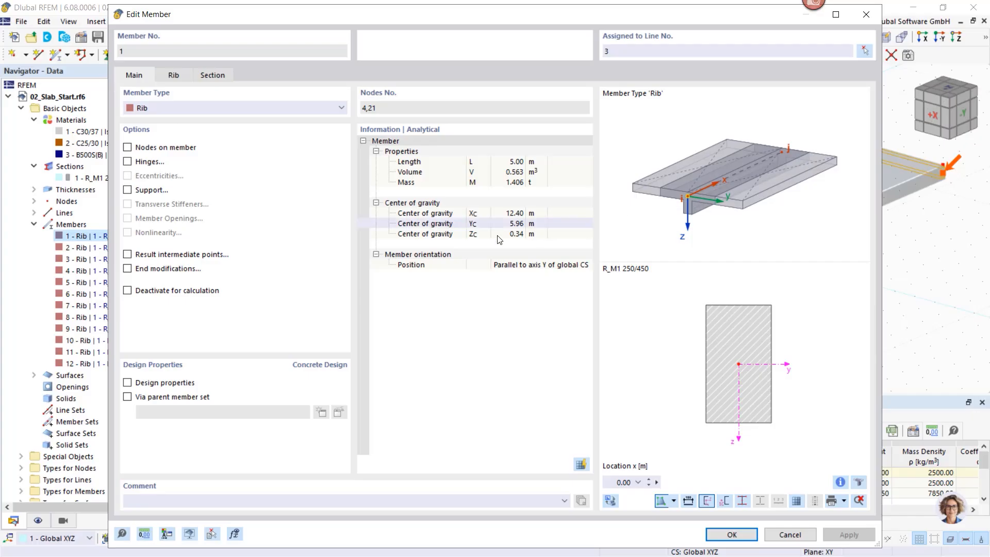
Review member 1's rib settings and alignment options, keeping the alignment on the +z-side of the surface
left_click(173, 74)
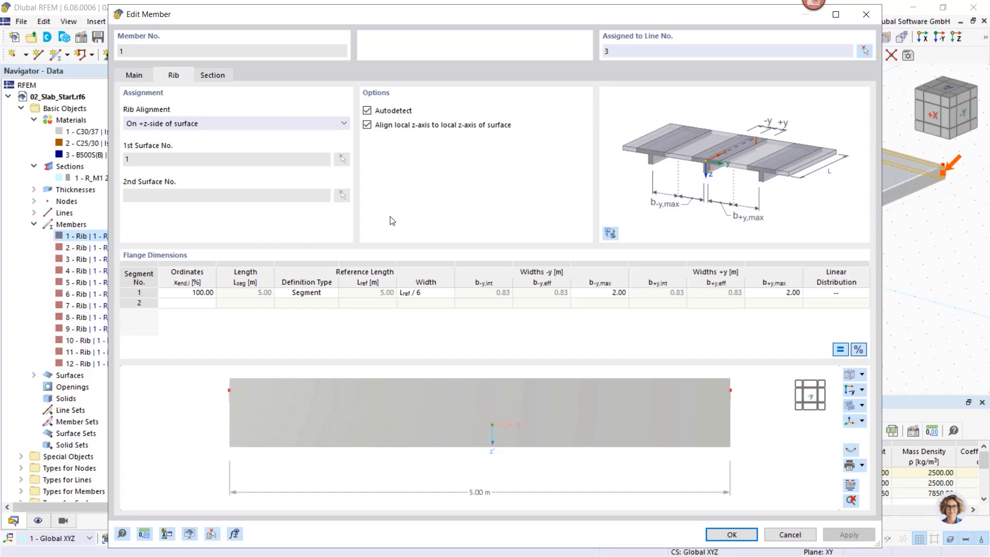
left_click(297, 129)
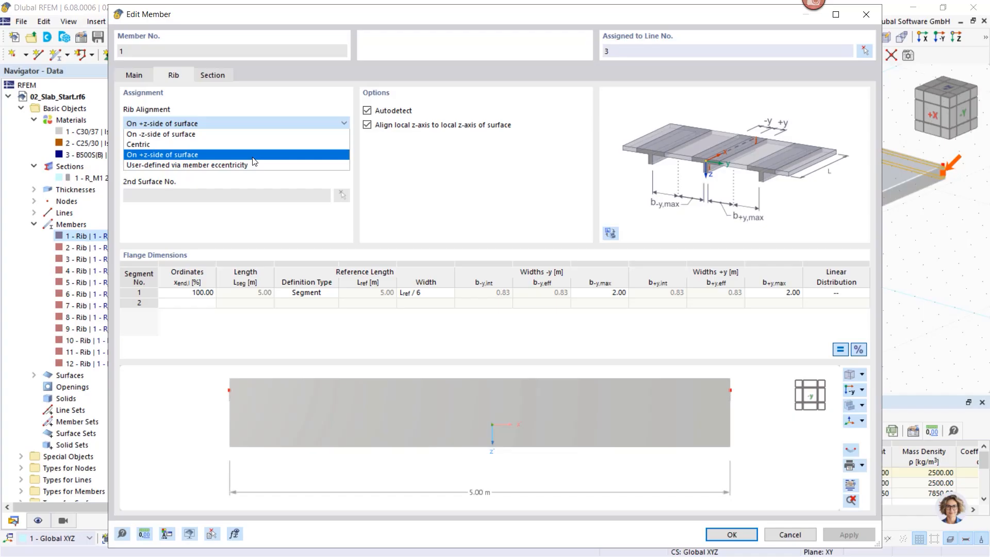
left_click(289, 154)
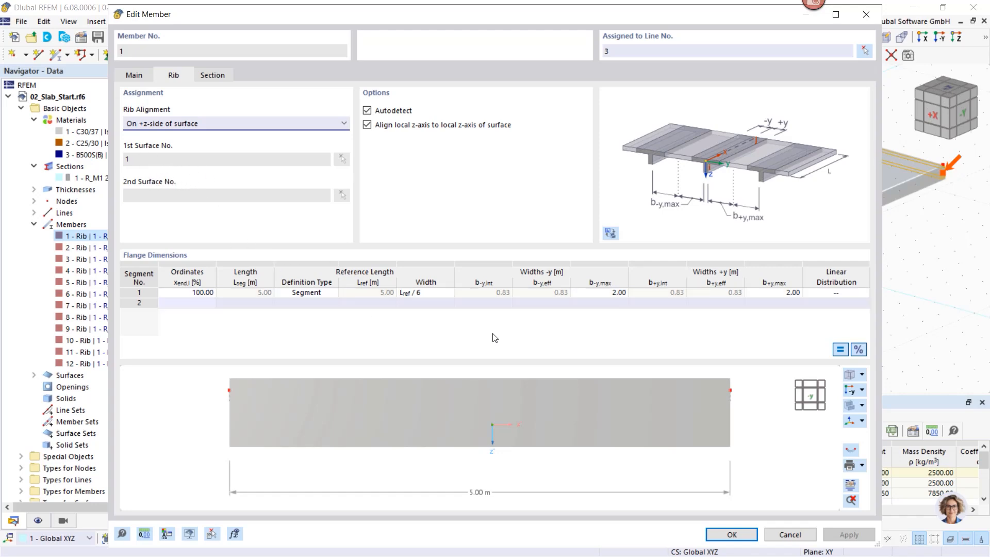
Inspect member 1's rib in 3D, check the surface autodetection by switching it off and on again, and close the member settings
middle_click_drag(698, 408, 633, 447, "ctrl")
left_click(367, 124)
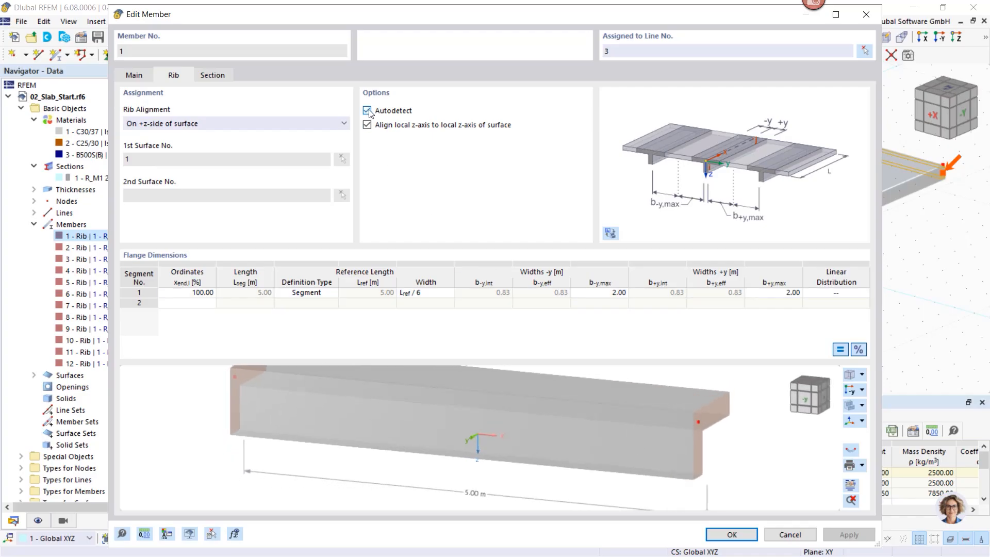
left_click(367, 111)
left_click(367, 111)
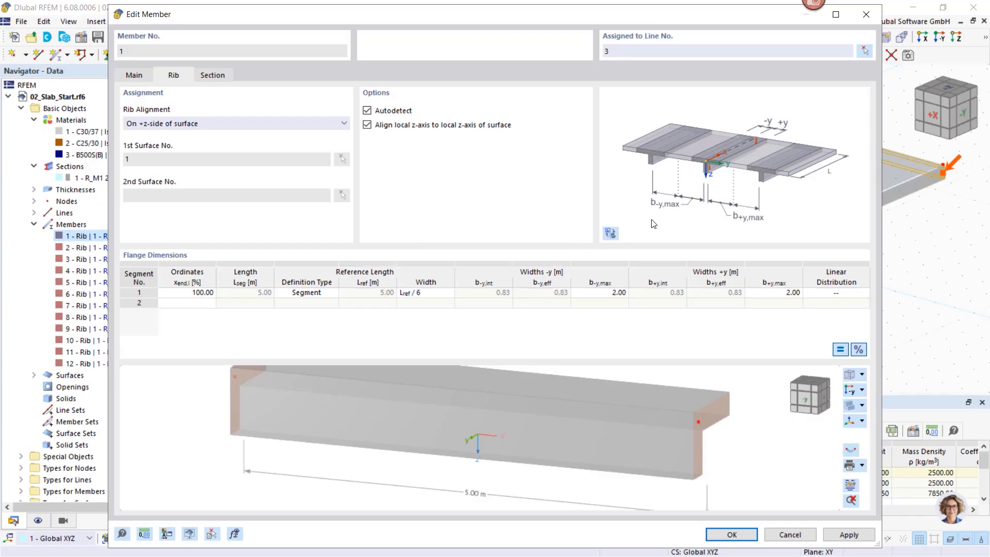
middle_click_drag(714, 428, 688, 422, "ctrl")
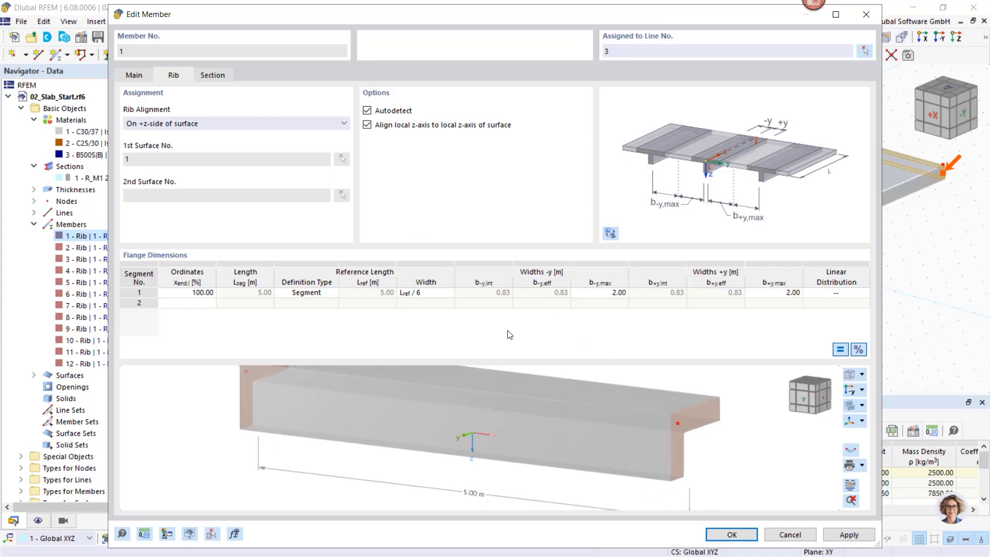
left_click(139, 77)
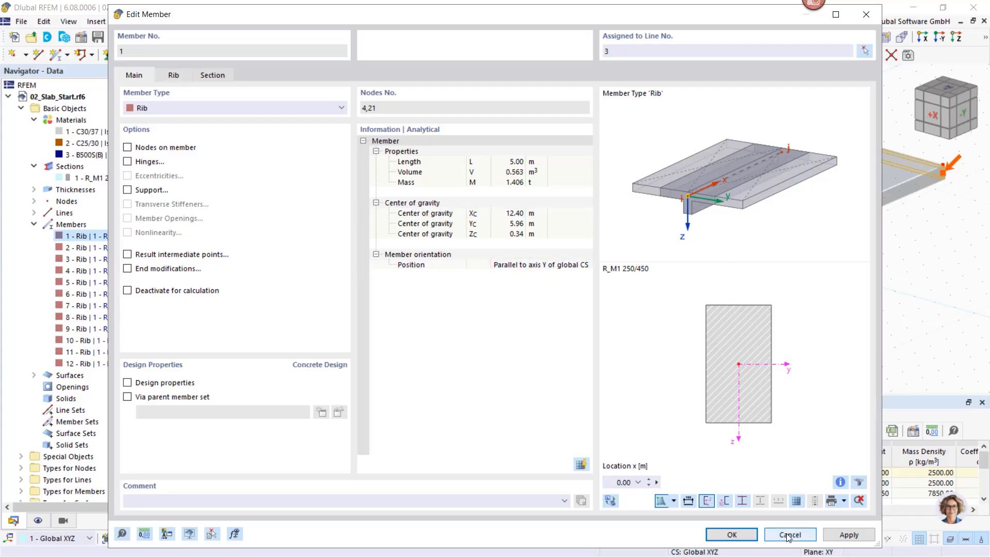
left_click(732, 534)
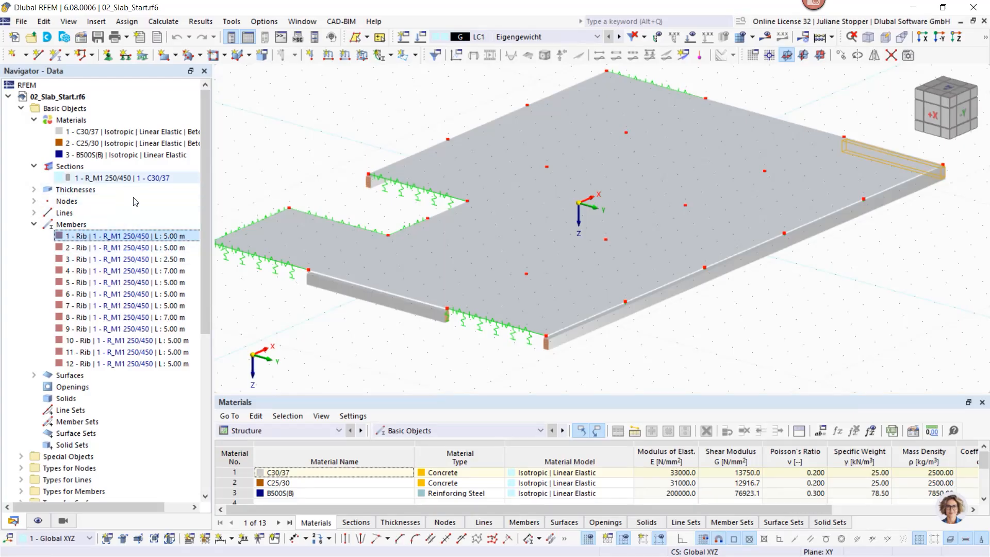
Examine slab thickness 1, including its type, material and assigned surface, and close it without changes
left_click(33, 189)
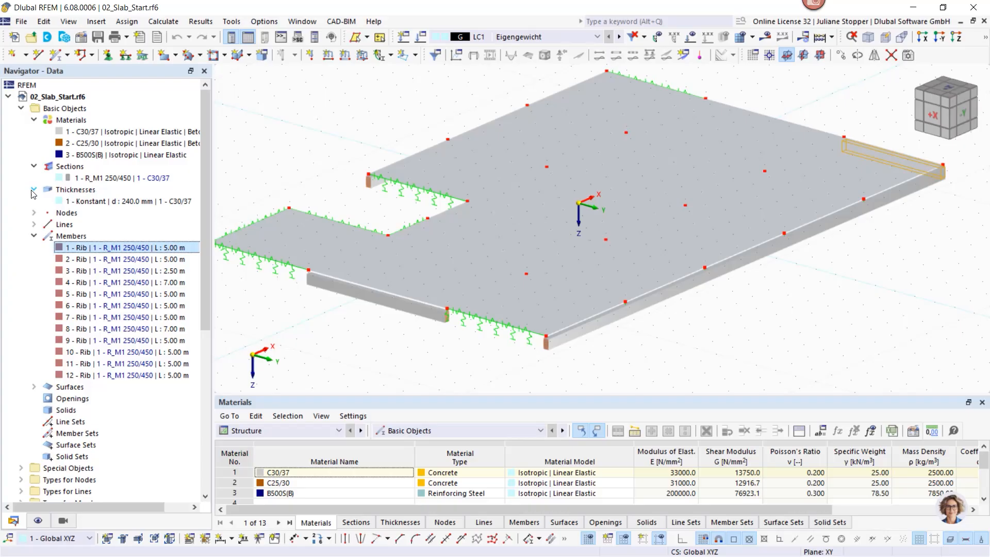
left_click(62, 204)
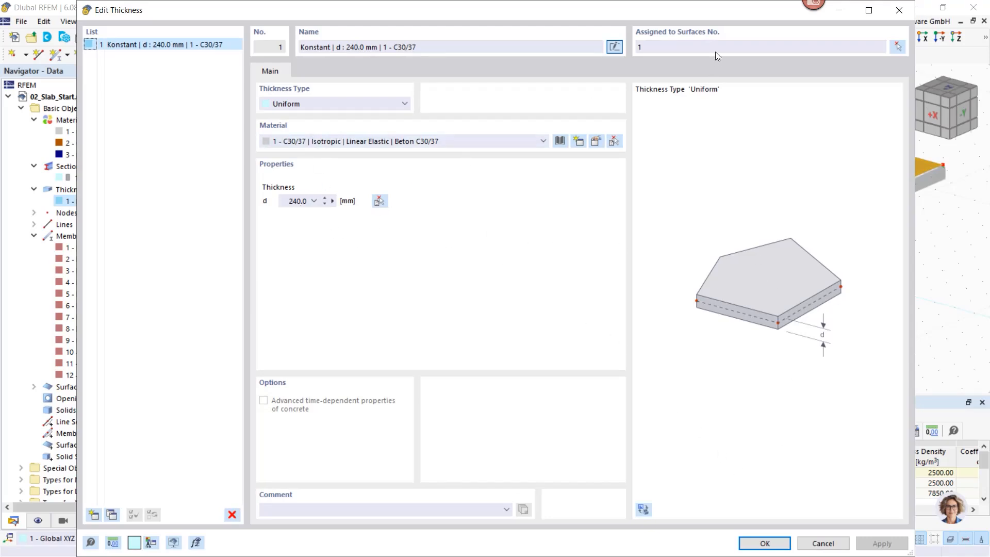
left_click(822, 542)
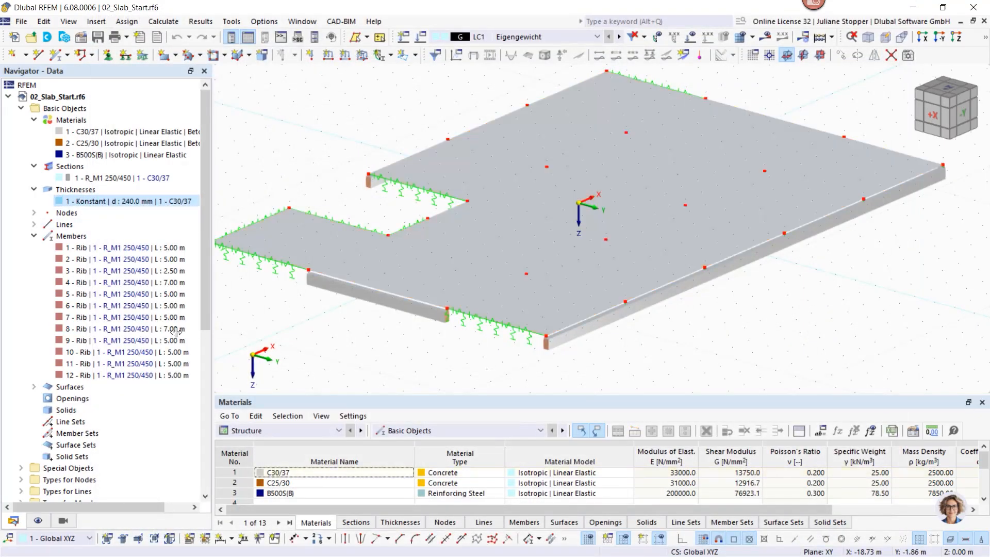
Open surface 1 for editing and check its concrete design properties by deactivating and reactivating them
left_click(34, 387)
left_click(83, 398)
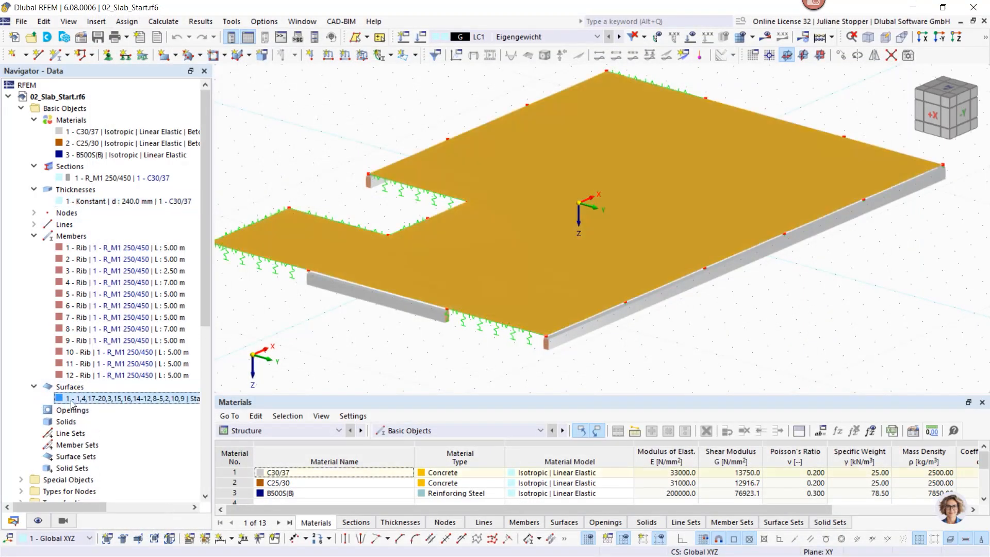
double_click(281, 246)
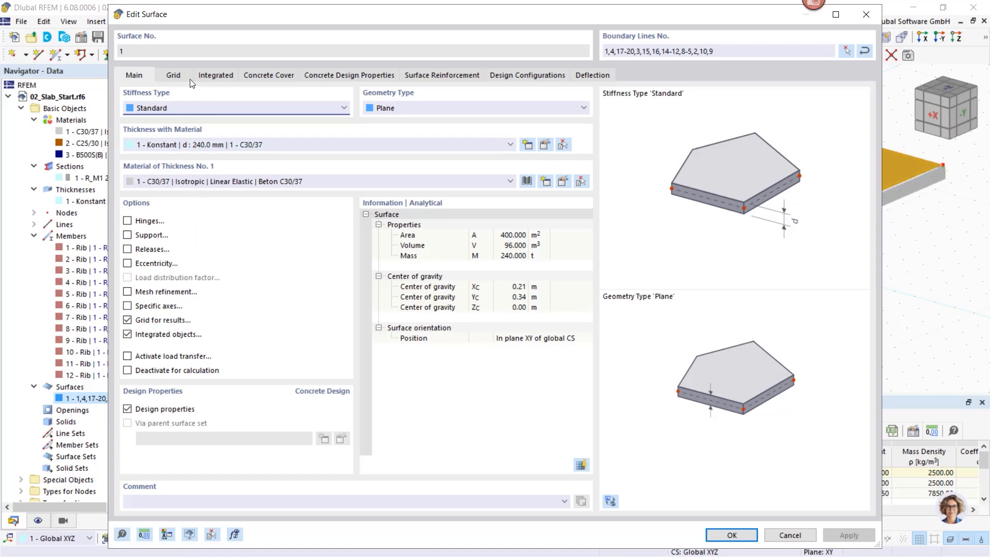
left_click(127, 408)
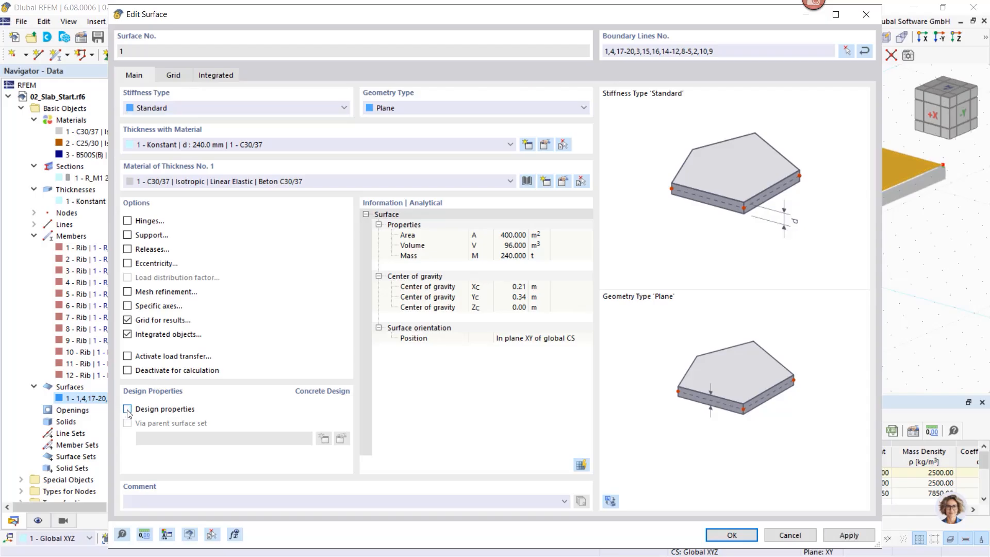
left_click(128, 409)
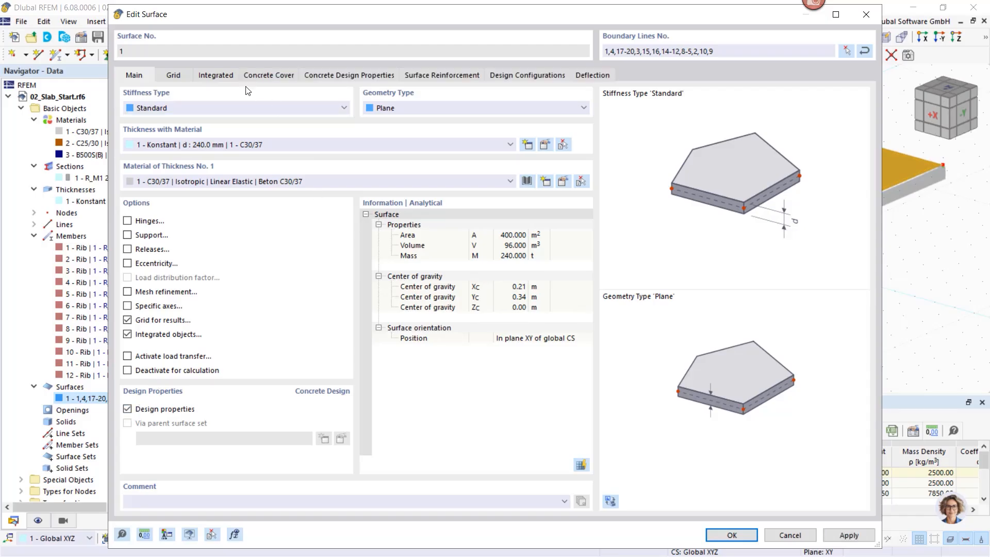
Review surface 1's XC1 concrete durability and cover, switching user-defined cover on and off, and check its reinforcement directions
left_click(269, 75)
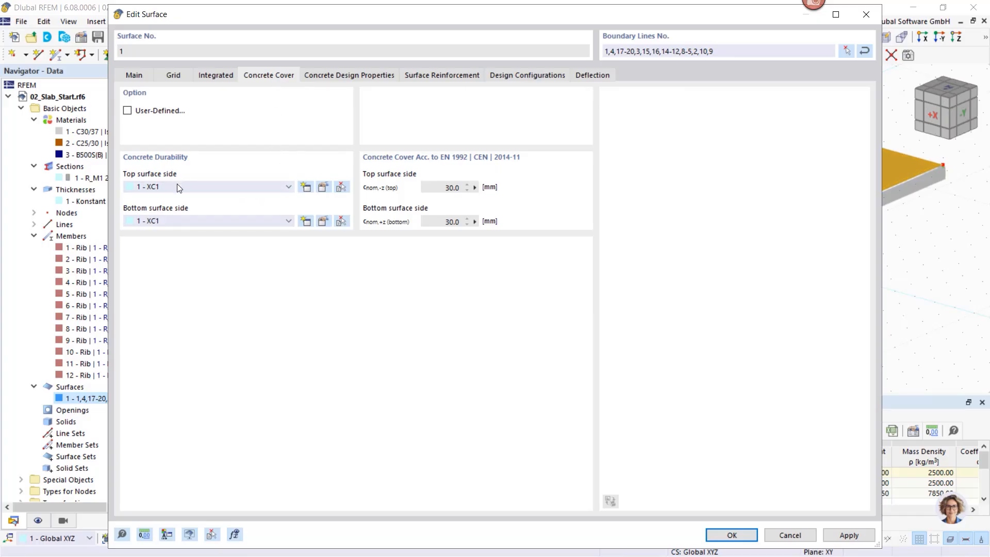
left_click(323, 187)
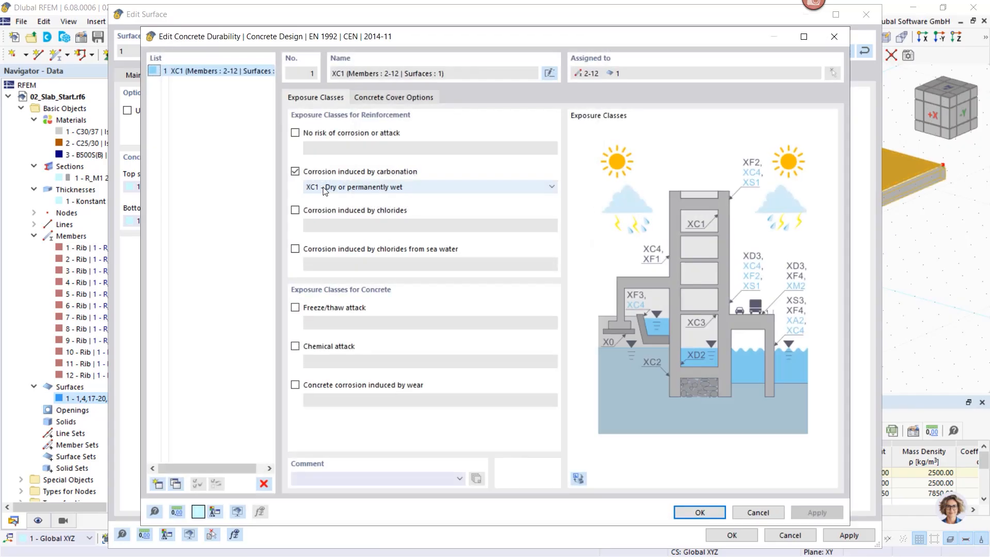
left_click(757, 512)
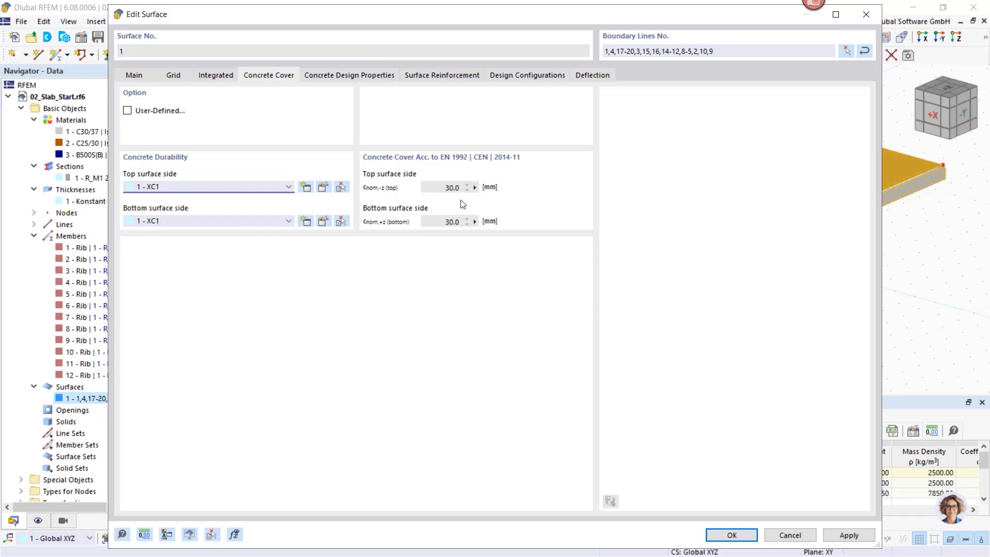
left_click(127, 110)
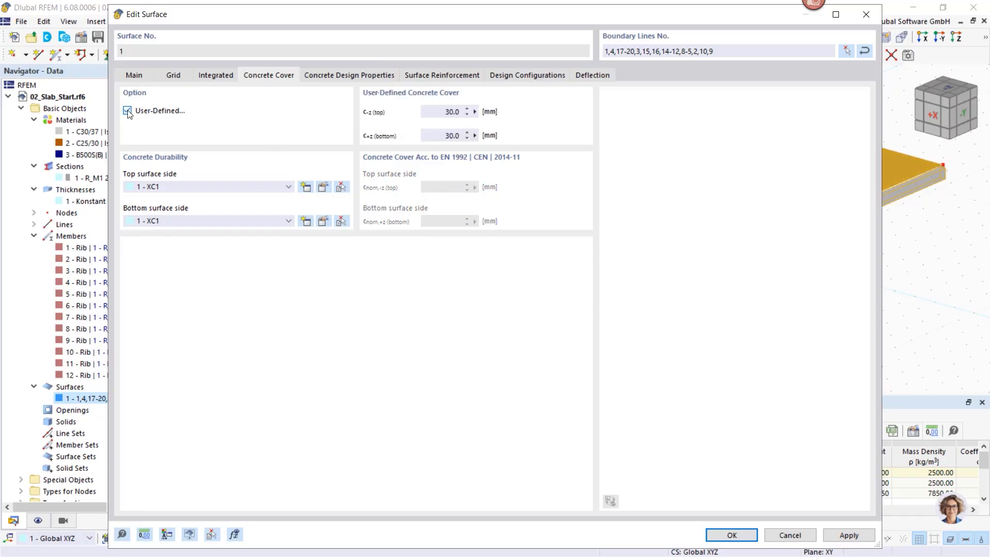
left_click(127, 111)
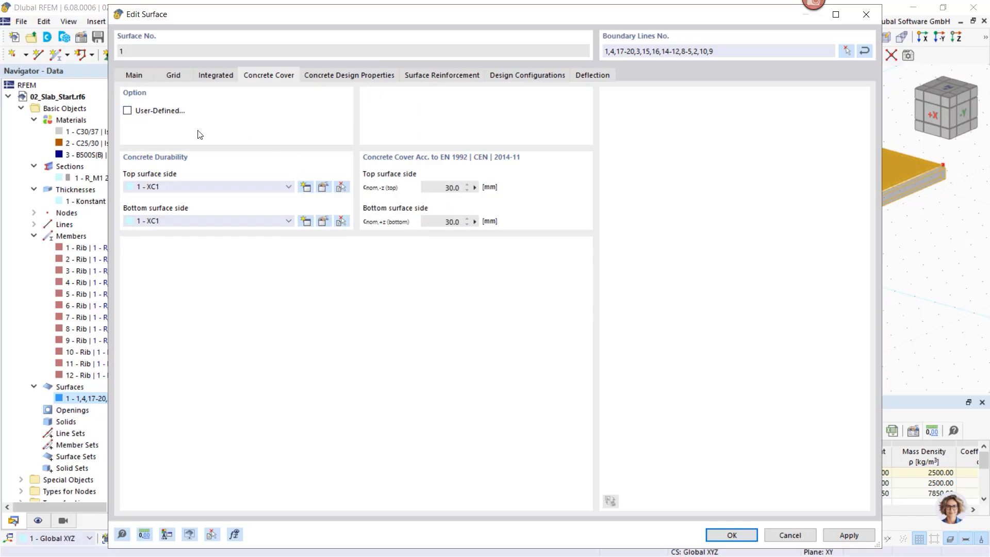
left_click(339, 75)
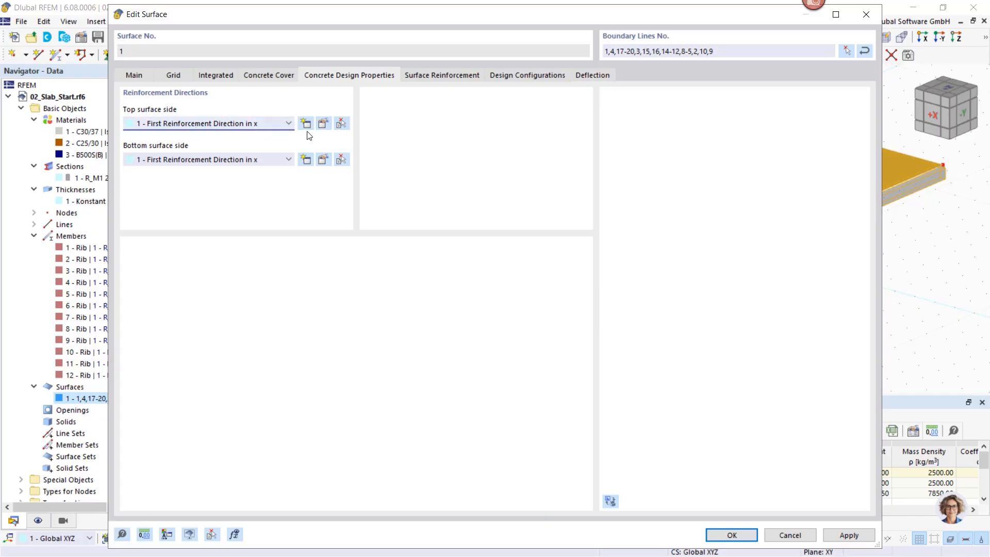
Add an on-surface rebar reinforcement of 10 mm at 0.150 m to surface 1, top and bottom, with additional transverse reinforcement
left_click(439, 81)
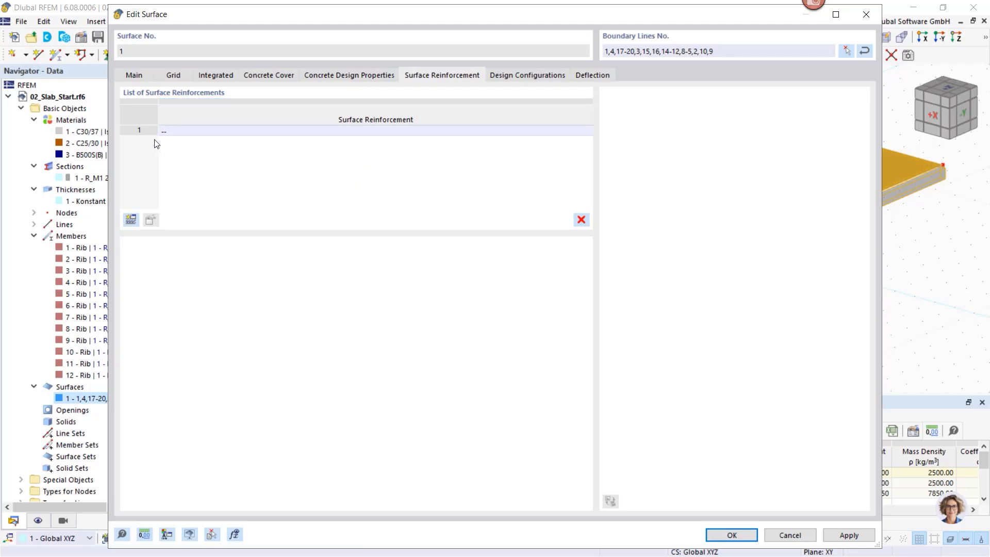
left_click(130, 220)
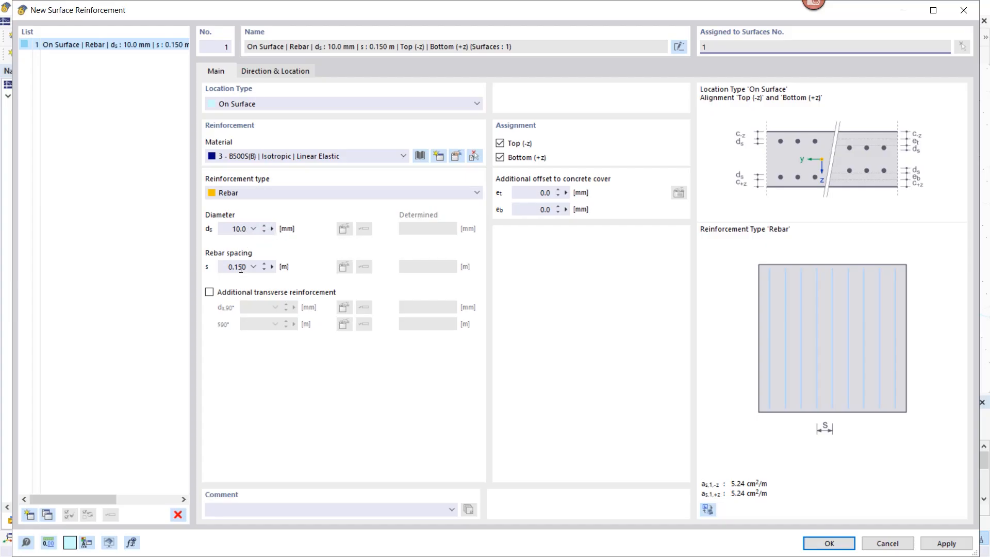
left_click(210, 292)
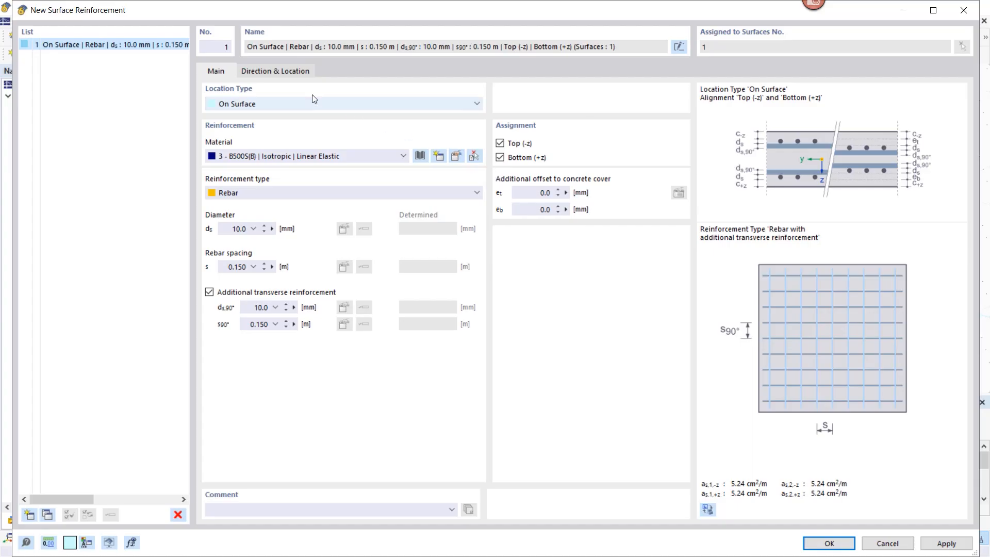
left_click(828, 543)
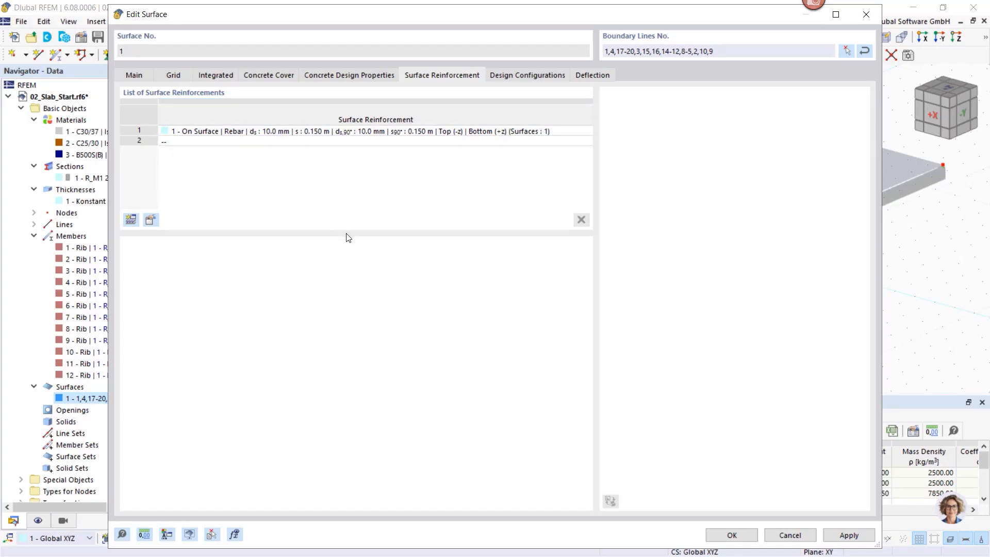
Check surface 1's Default ultimate configuration and deflection settings, and confirm the surface edits
left_click(505, 76)
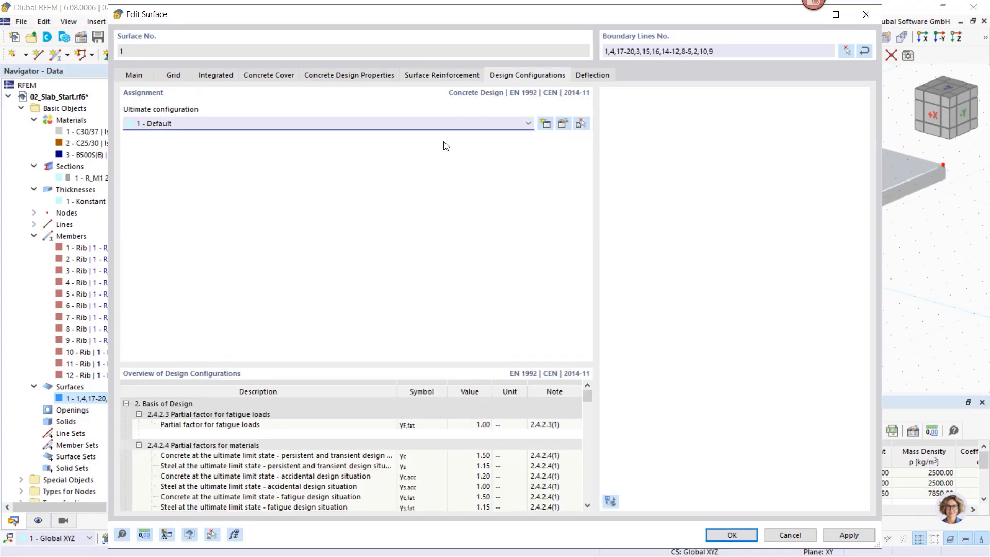
left_click(562, 123)
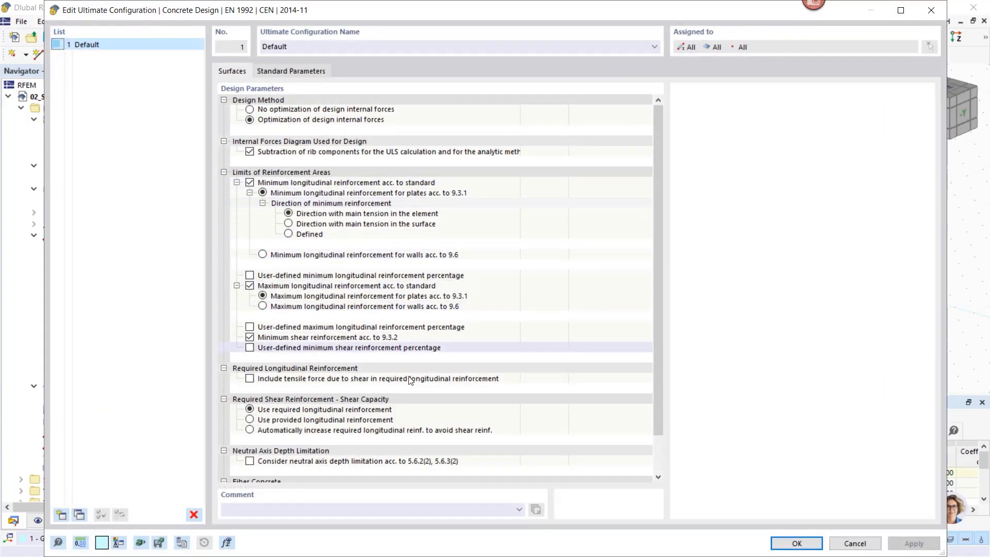
left_click(802, 545)
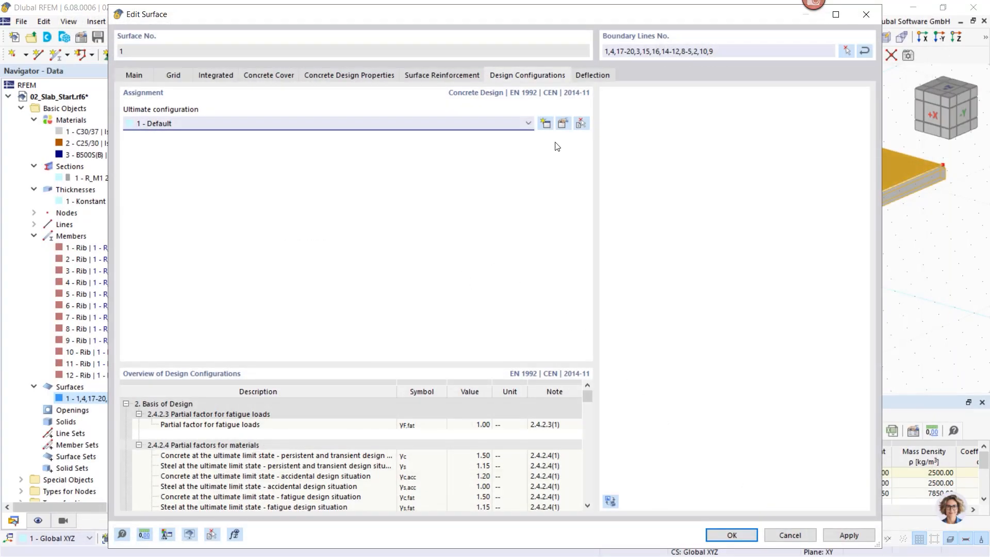
left_click(597, 76)
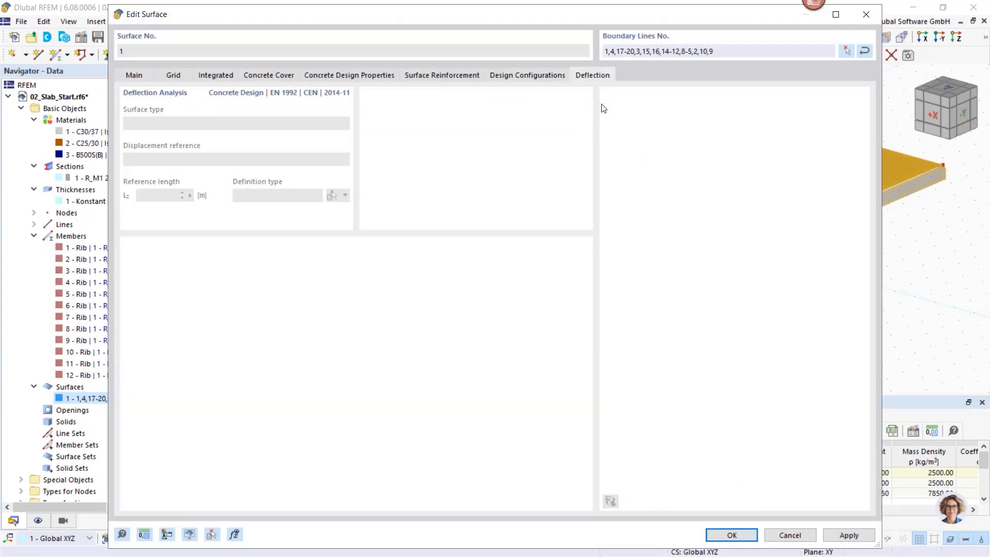
left_click(537, 76)
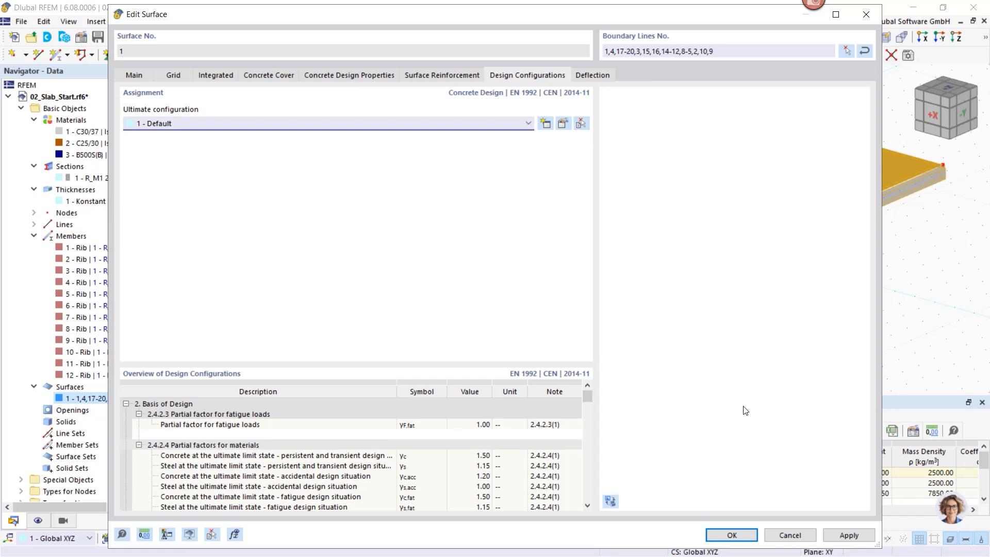
left_click(732, 535)
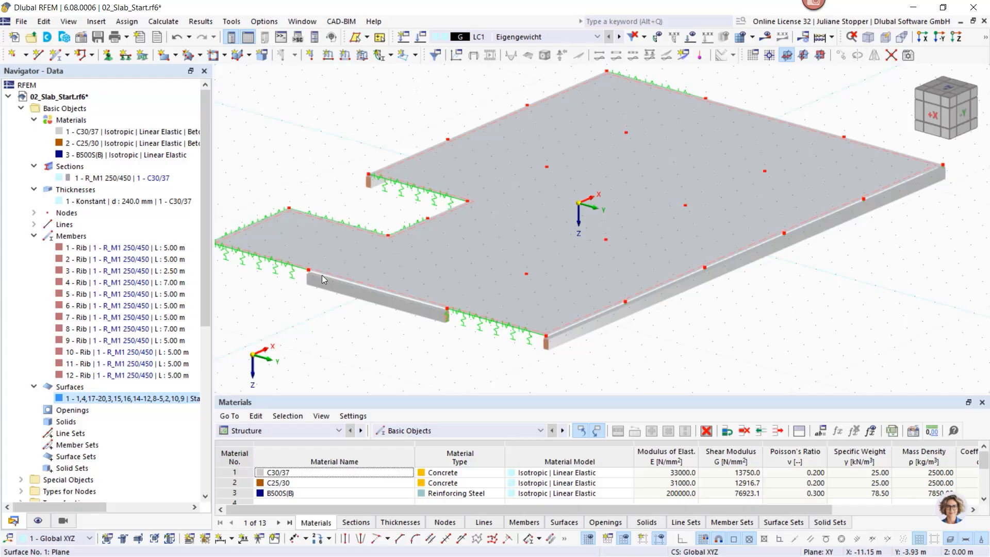
Collapse the materials, sections, thicknesses, members and surfaces lists in the navigator and clear the surface selection
scroll(317, 280, "down", 1)
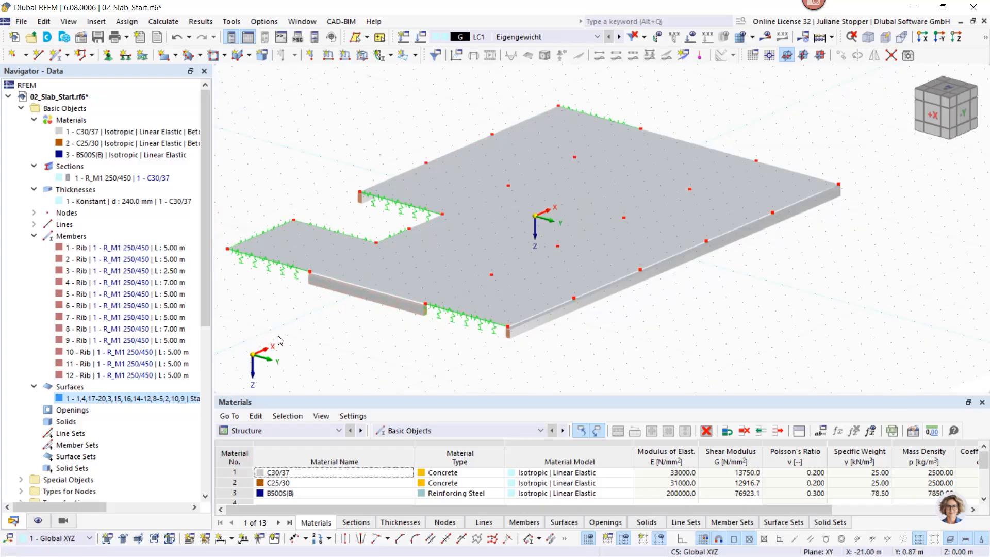
middle_click_drag(278, 340, 316, 328)
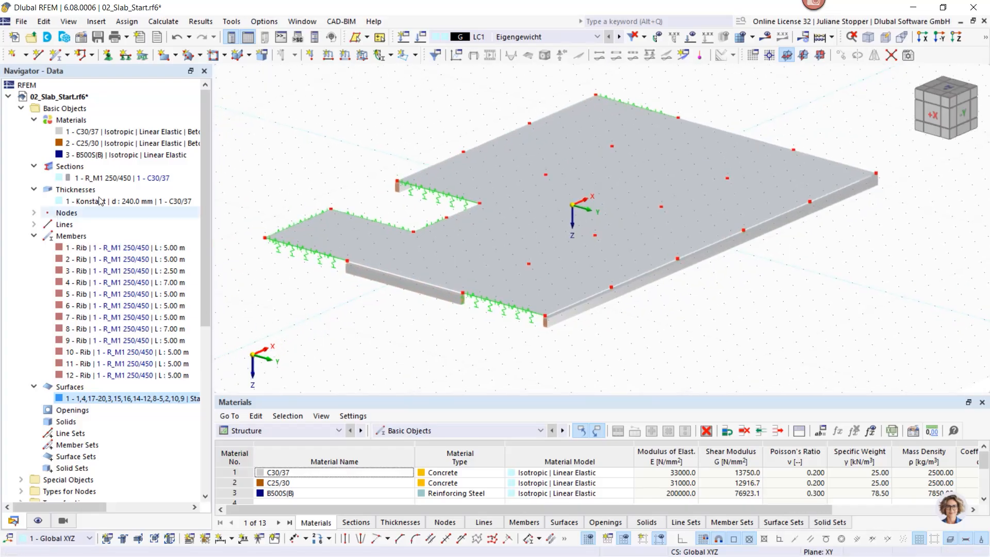
left_click(34, 119)
left_click(34, 132)
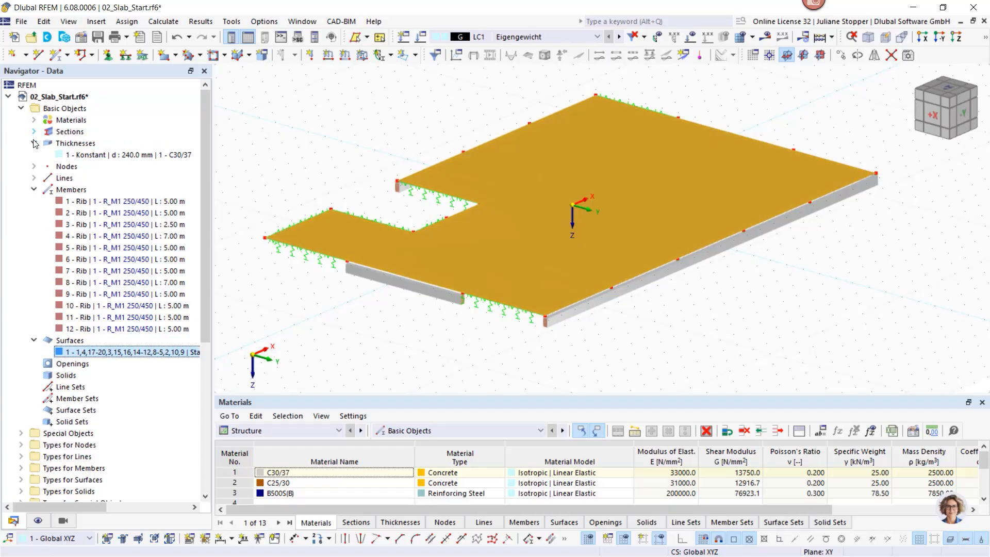
left_click(34, 143)
left_click(34, 178)
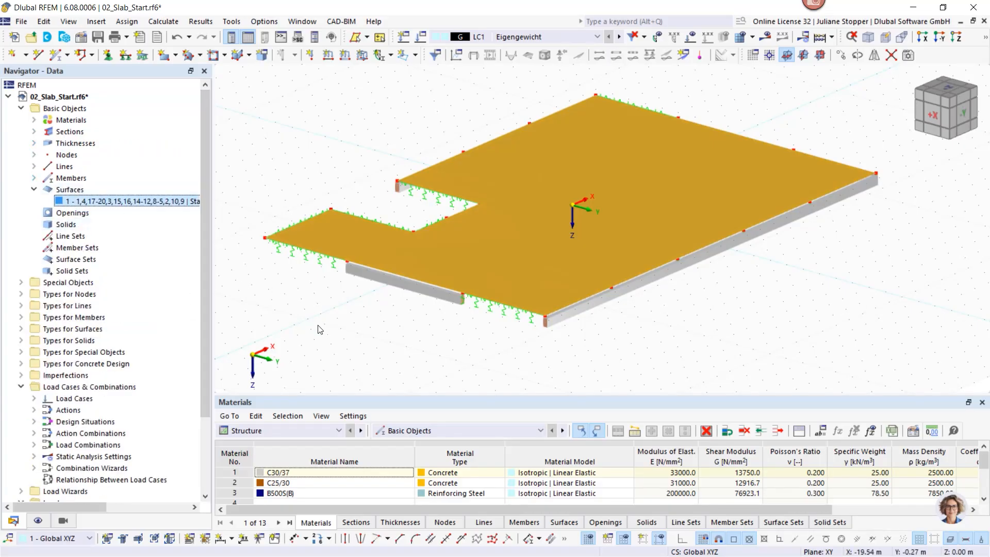
left_click(330, 324)
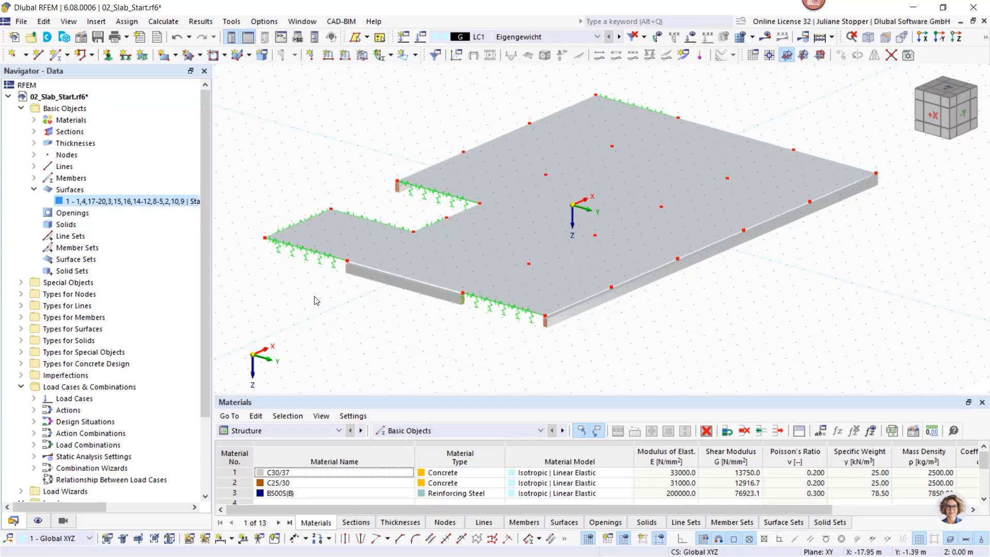
middle_click_drag(325, 312, 349, 299)
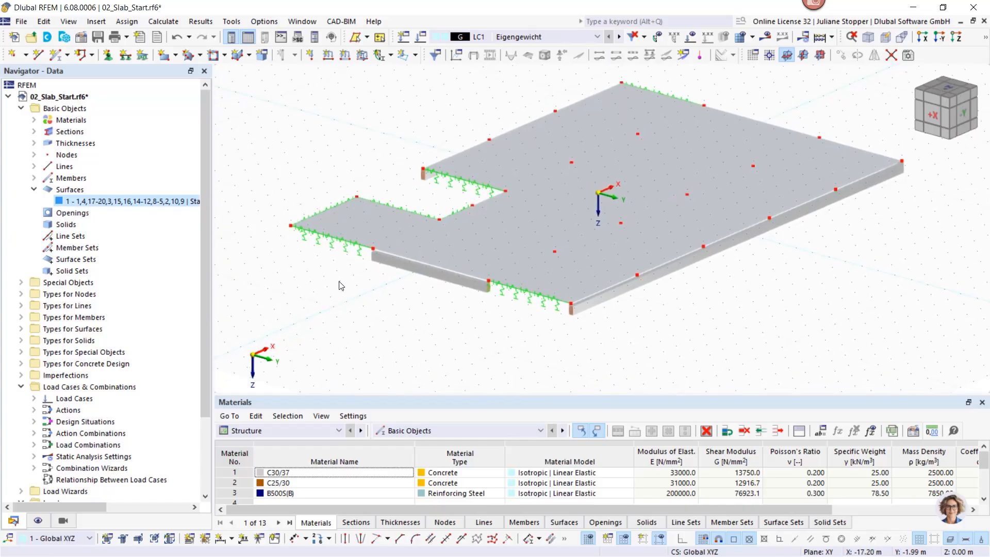
left_click(33, 190)
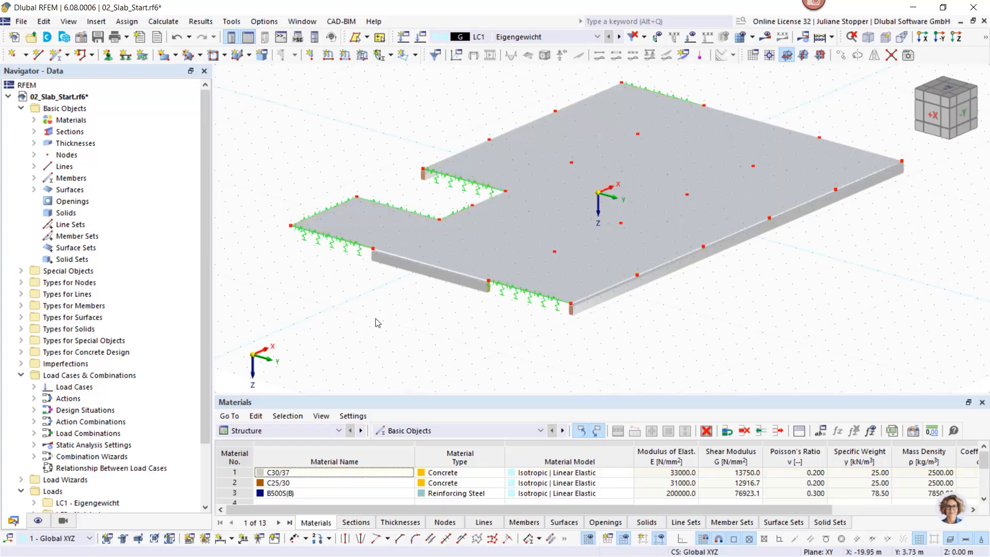
Examine line support 3 on line 10, including its spring constants and the fictitious wall stiffness parameters, and close it unchanged
double_click(332, 248)
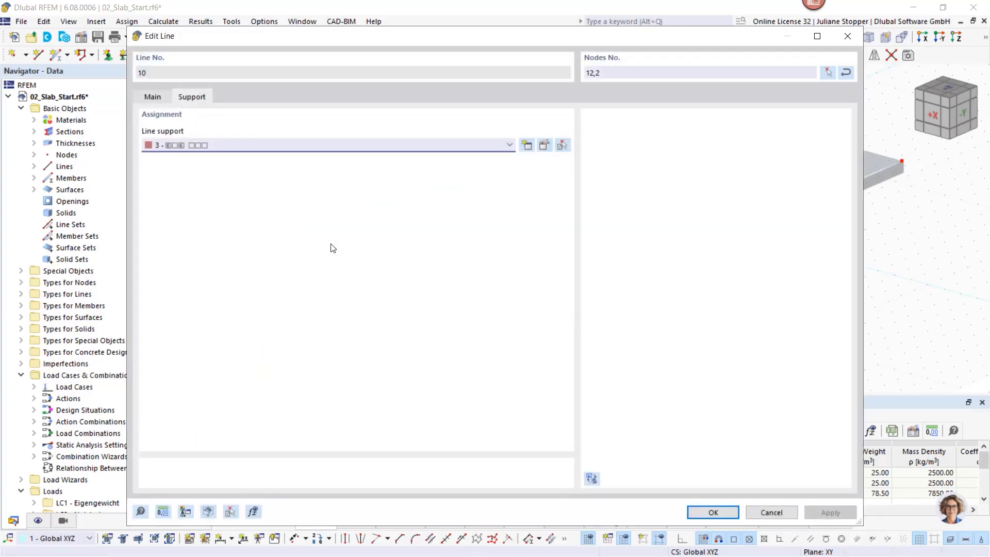
left_click(547, 148)
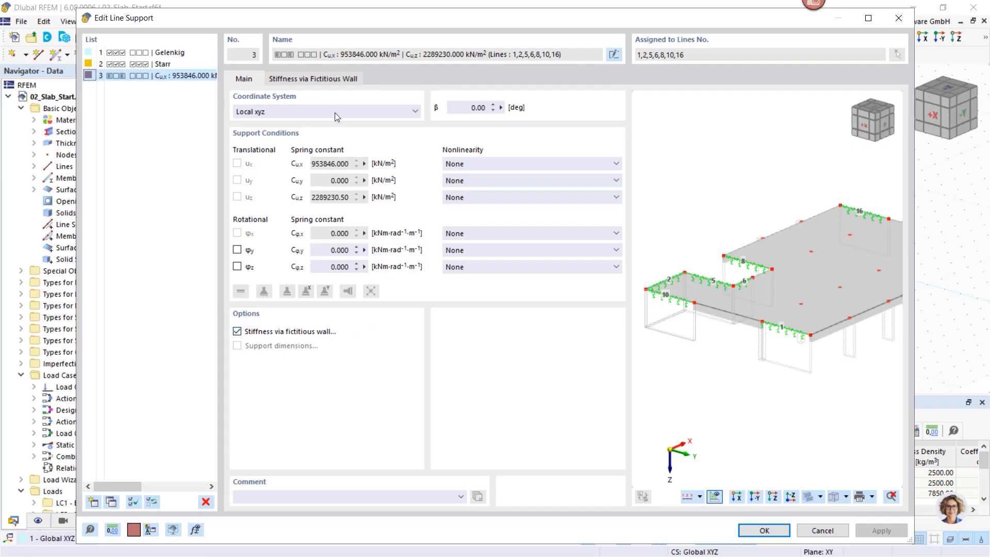
left_click(321, 80)
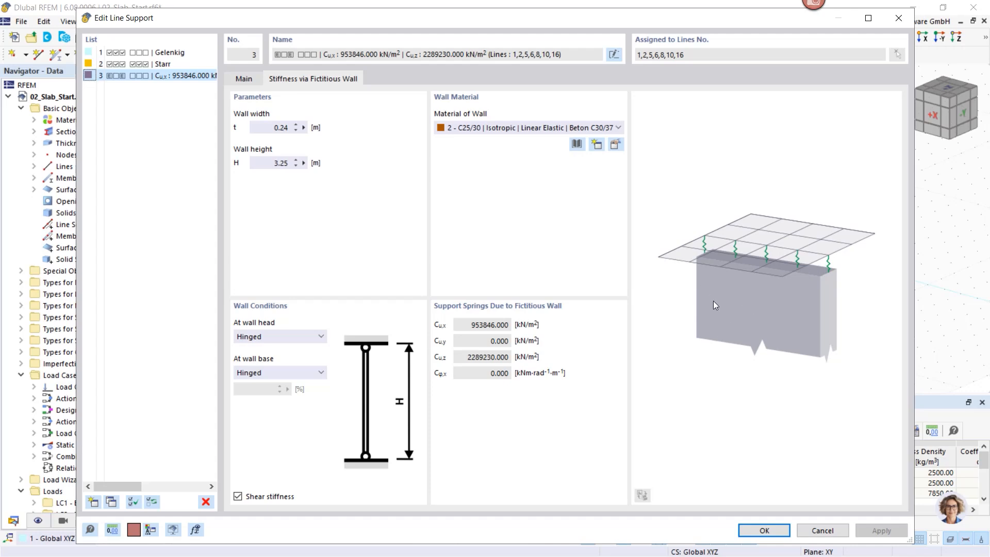
left_click(242, 79)
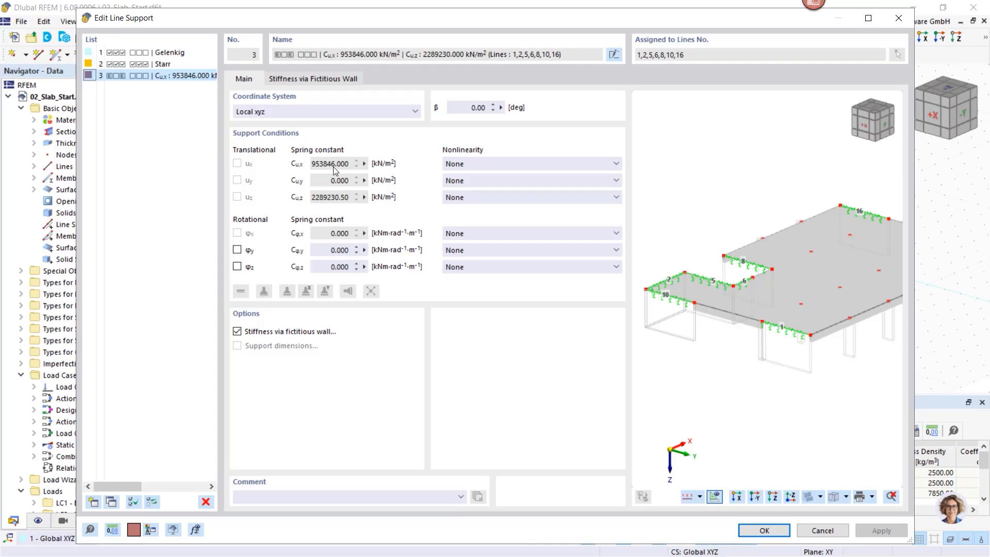
left_click(771, 532)
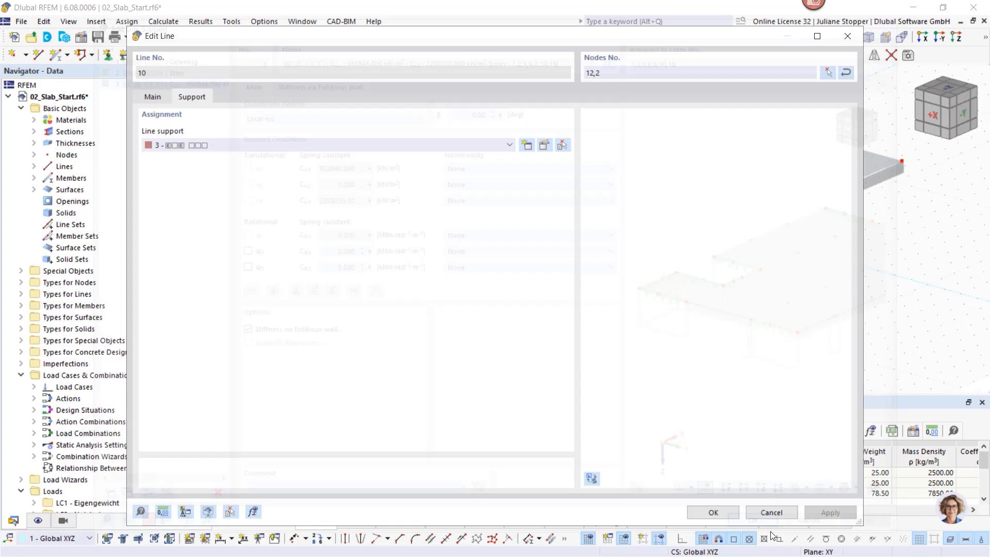
left_click(713, 512)
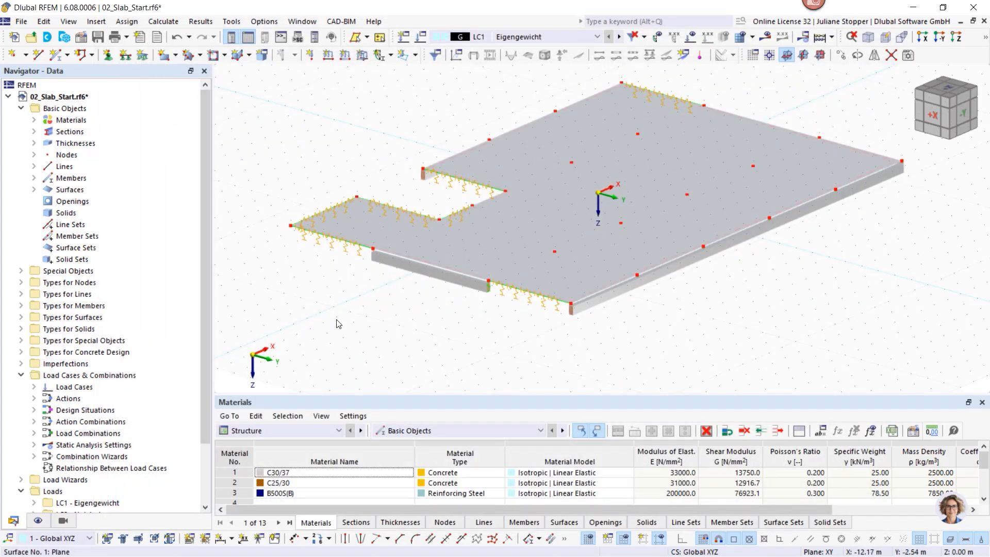
left_click(304, 294)
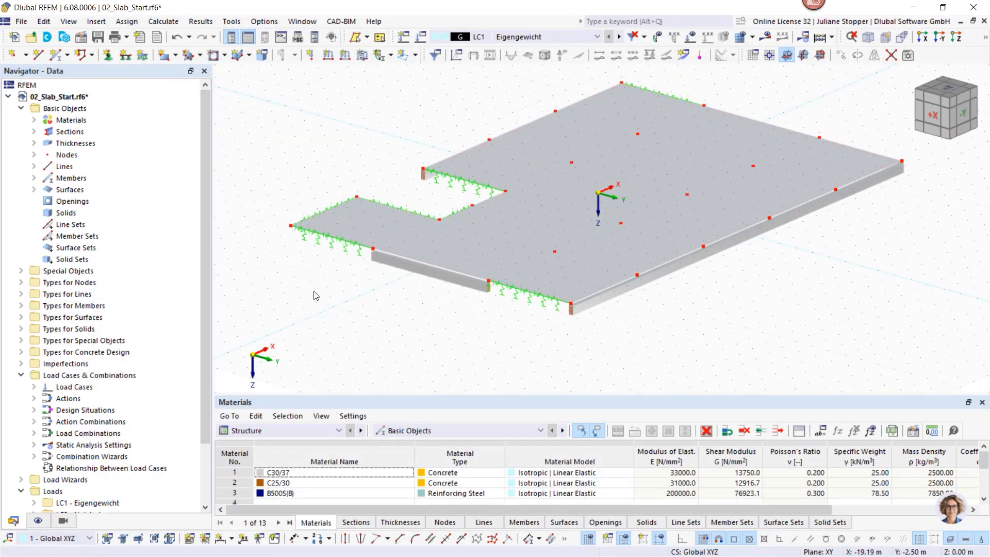
View the slab from below and highlight the lines that use line support 3 from the line support types
middle_click_drag(468, 338, 581, 270, "ctrl")
scroll(634, 185, "up", 2)
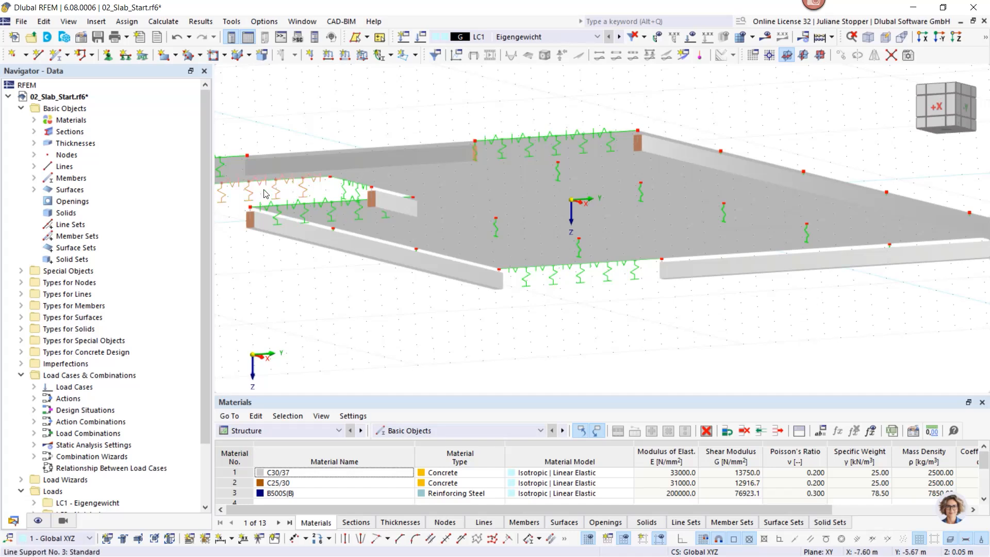
left_click(20, 293)
left_click(44, 295)
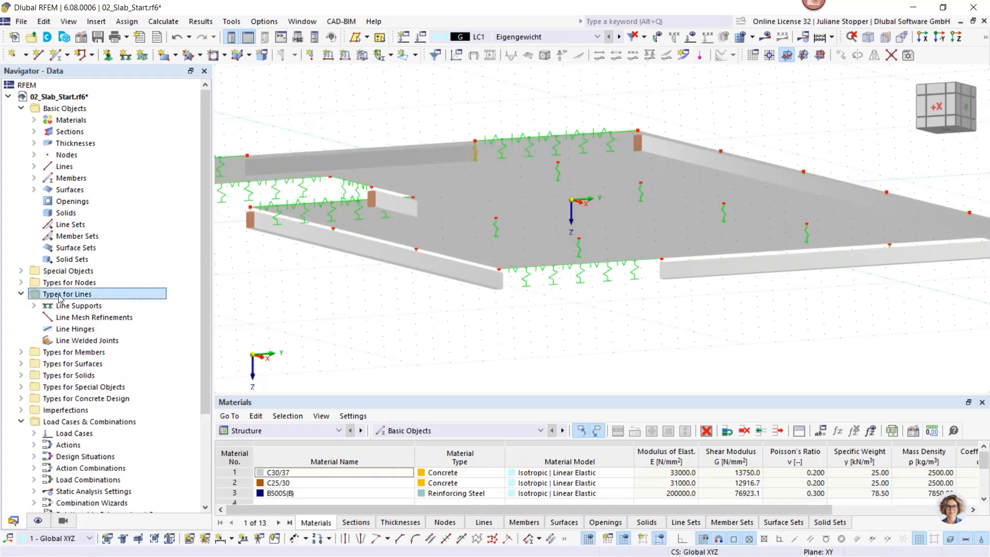
left_click(34, 305)
left_click(94, 341)
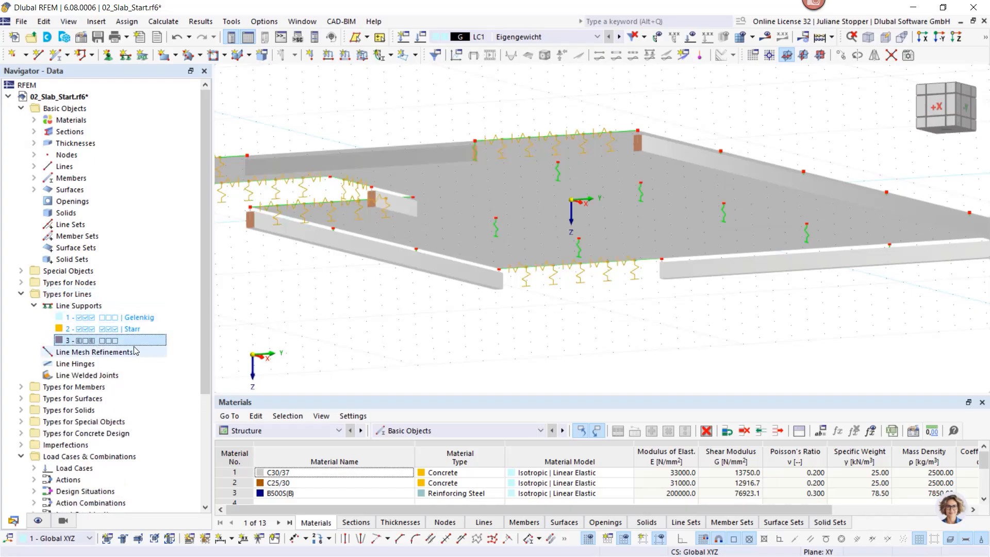
List the nodal supports under the types for nodes and highlight the nodes that use nodal support 1
left_click(21, 295)
left_click(21, 283)
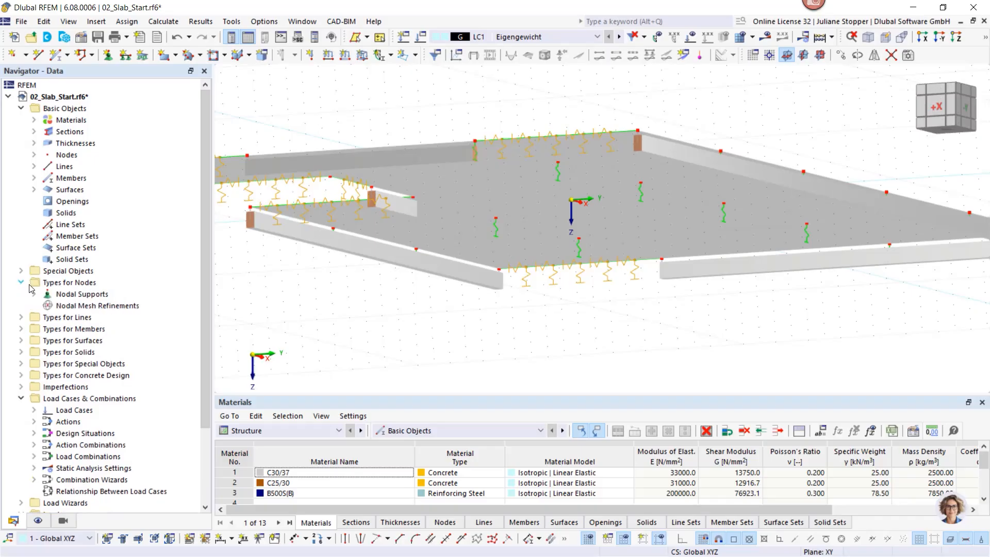
left_click(34, 294)
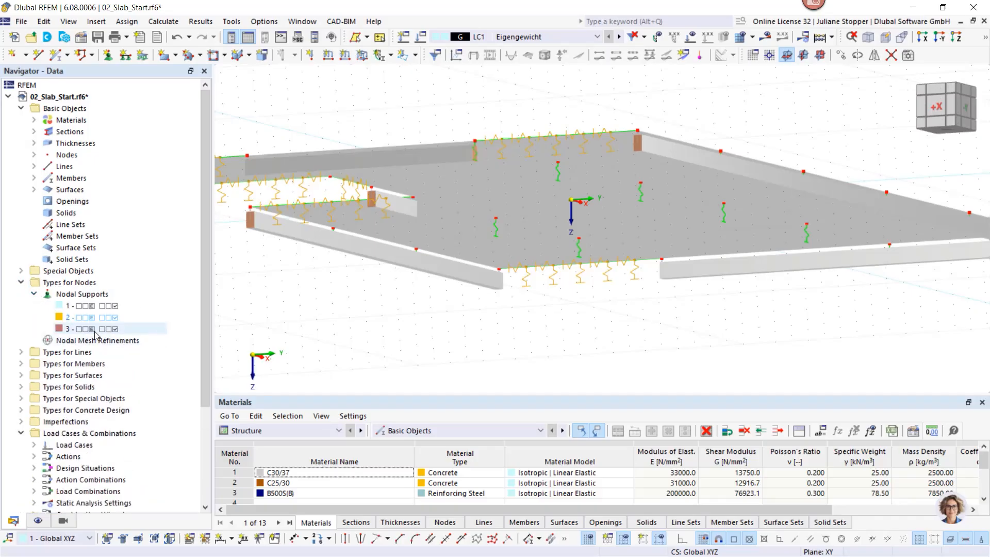
left_click(91, 305)
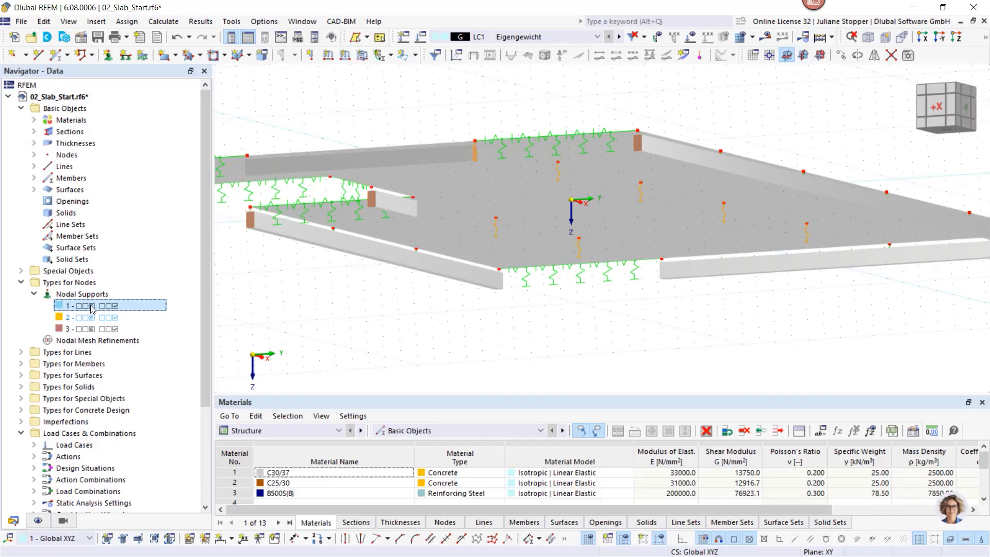
Examine nodal support 1, including its spring constants and the fictitious column stiffness parameters, and close it unchanged
double_click(496, 230)
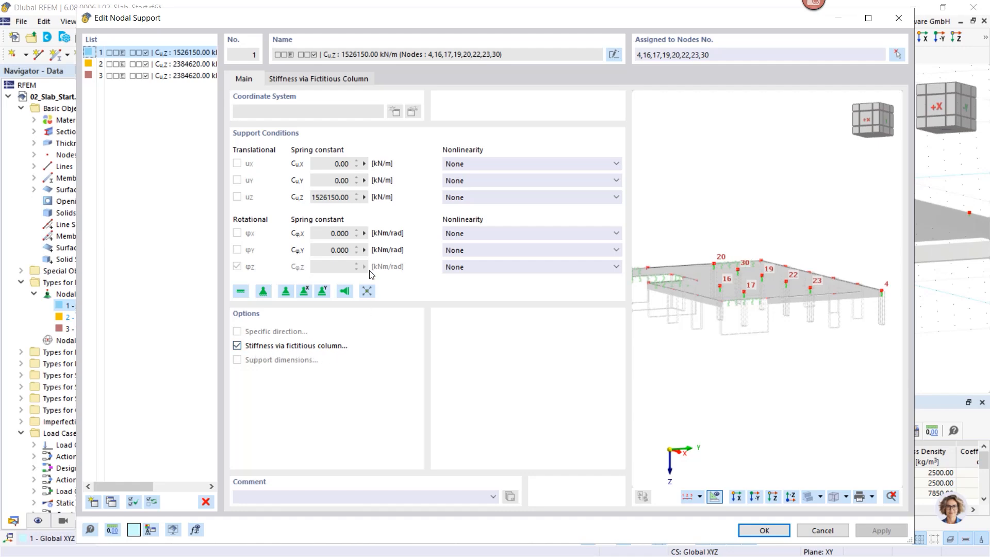
left_click(317, 77)
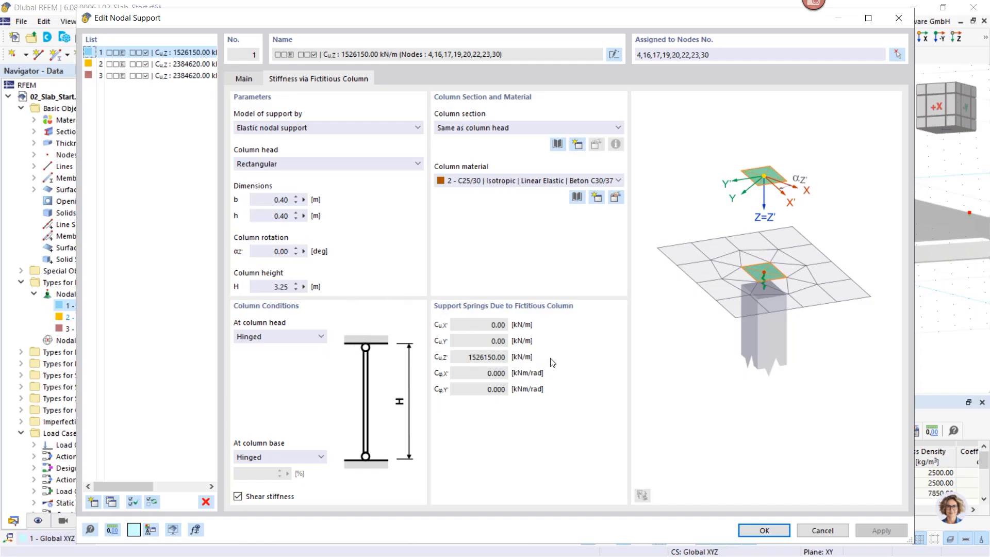
left_click(249, 79)
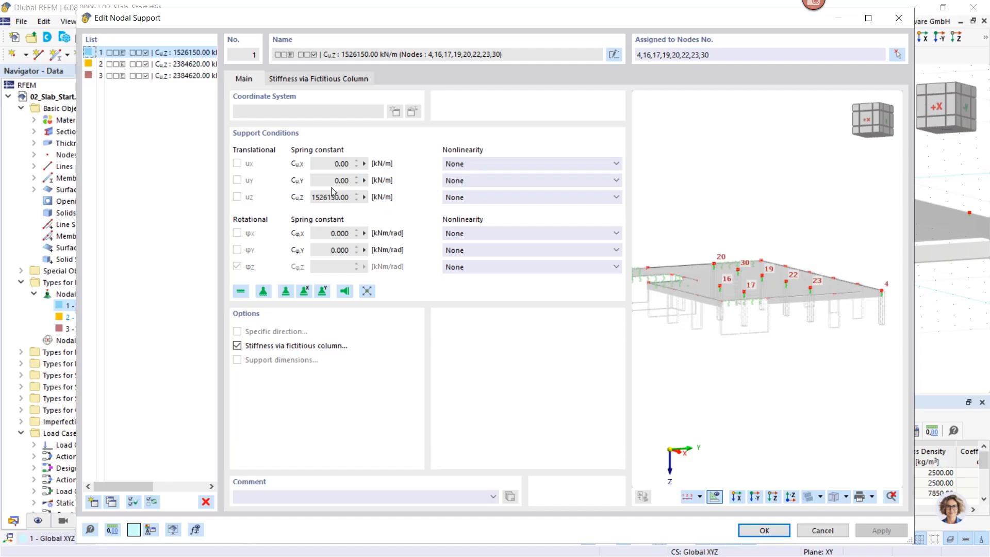
left_click(766, 531)
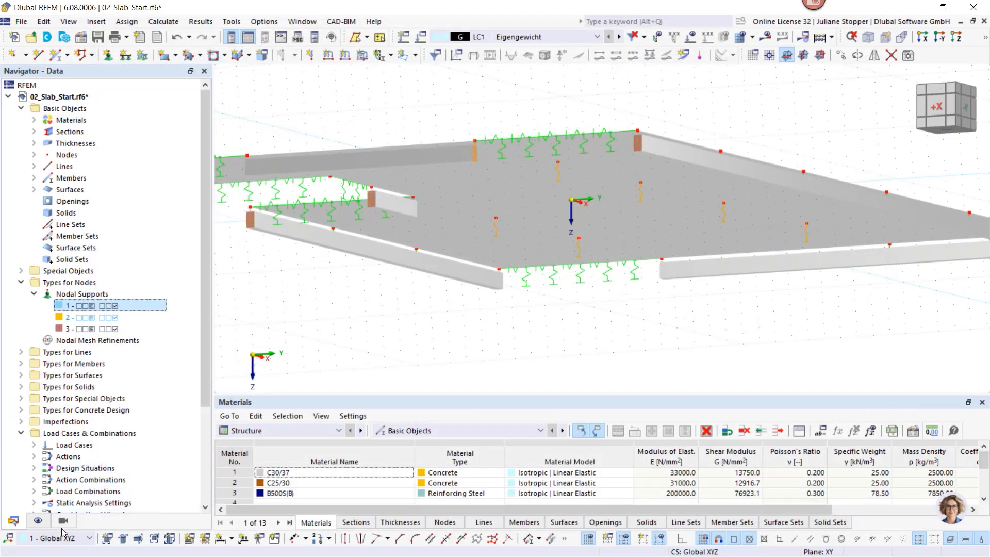
Turn on the display of the columns belonging to the nodal supports in the model view
left_click(38, 522)
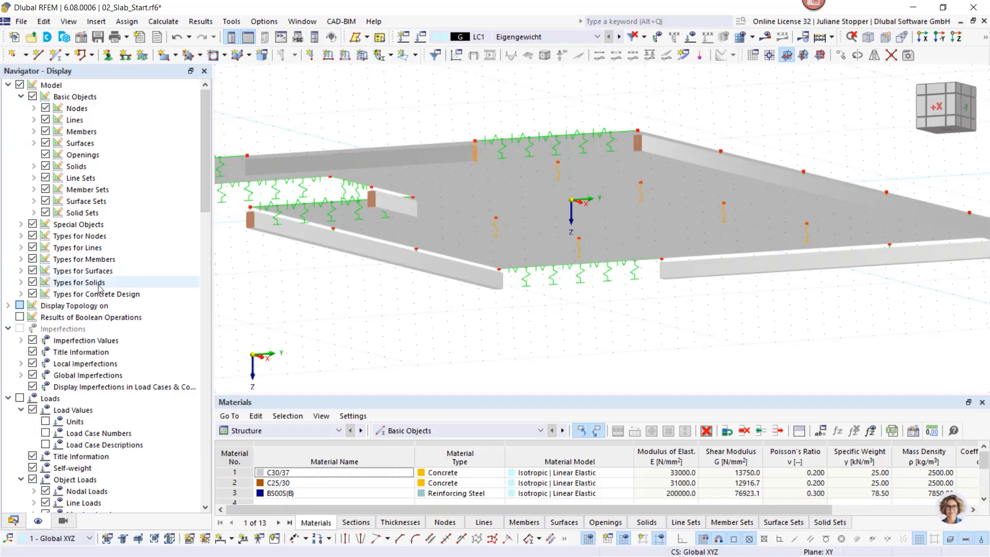
scroll(355, 249, "down", 2)
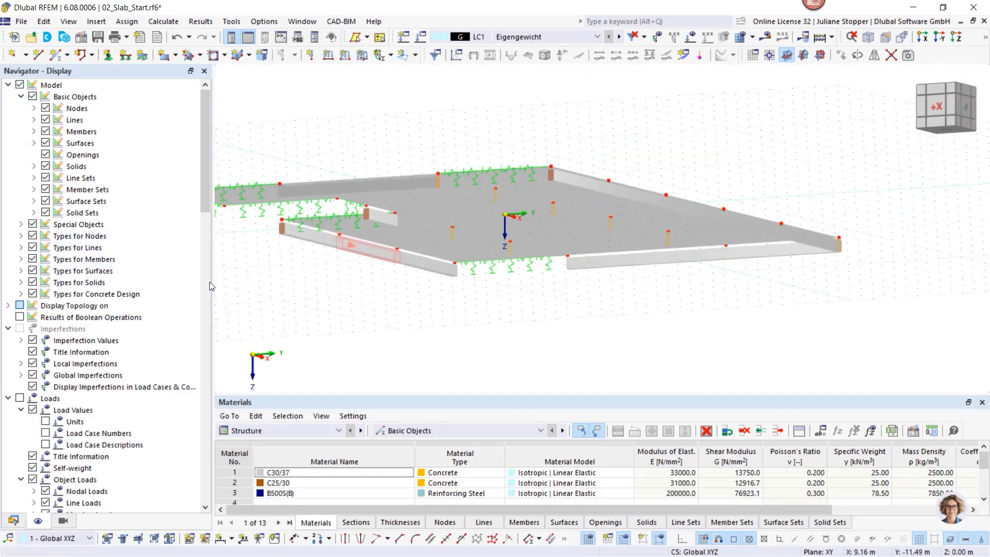
left_click(21, 236)
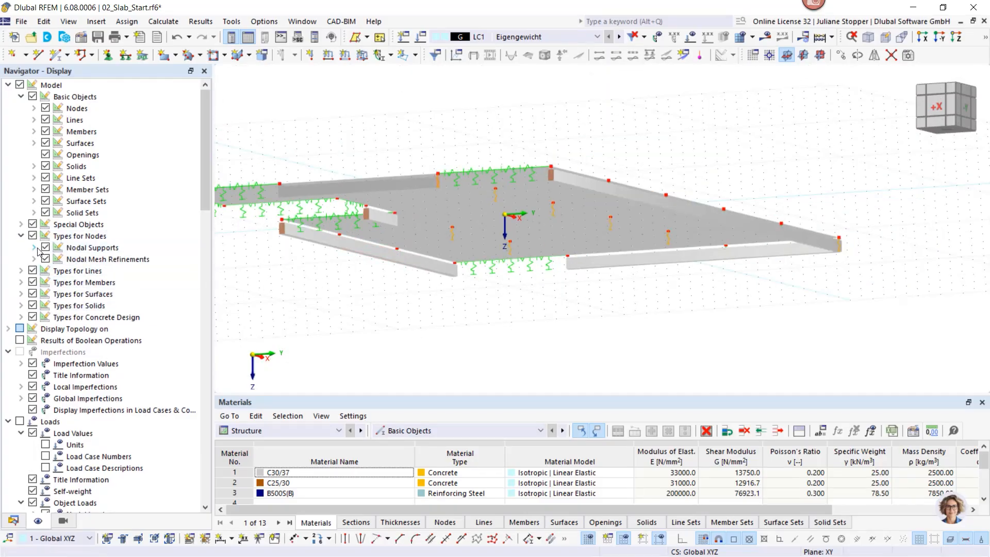
left_click(34, 248)
left_click(58, 282)
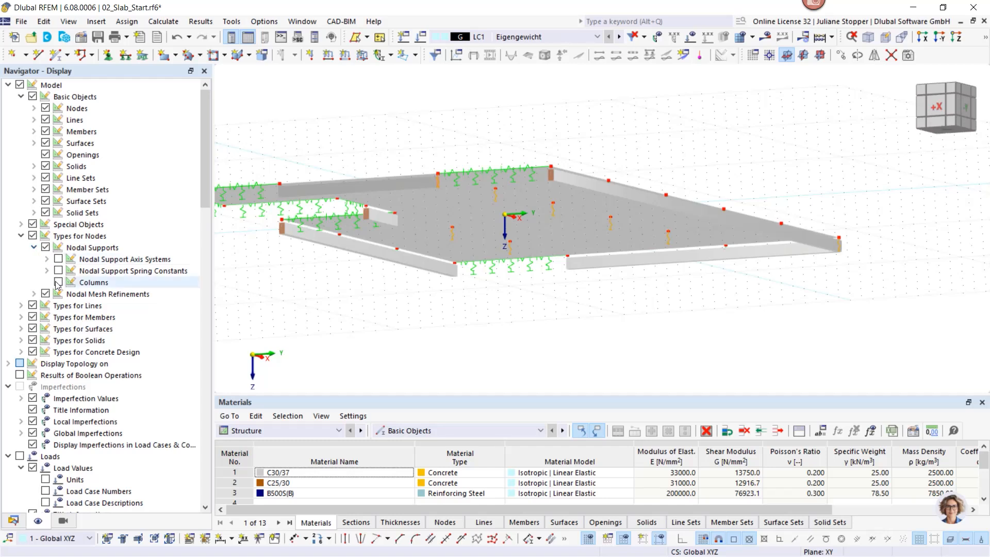
Turn on the display of surface support spring constants in the model view
left_click(21, 329)
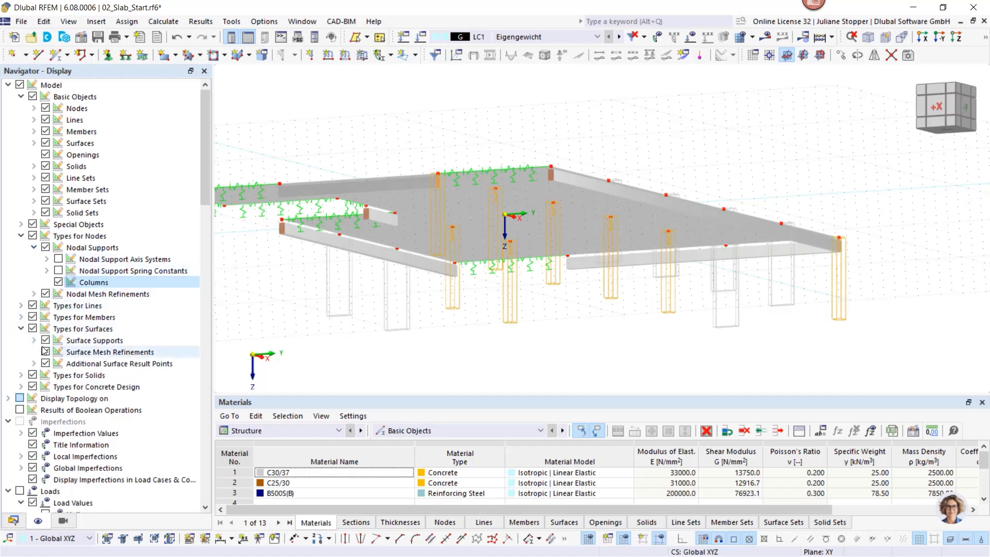
left_click(34, 340)
left_click(58, 352)
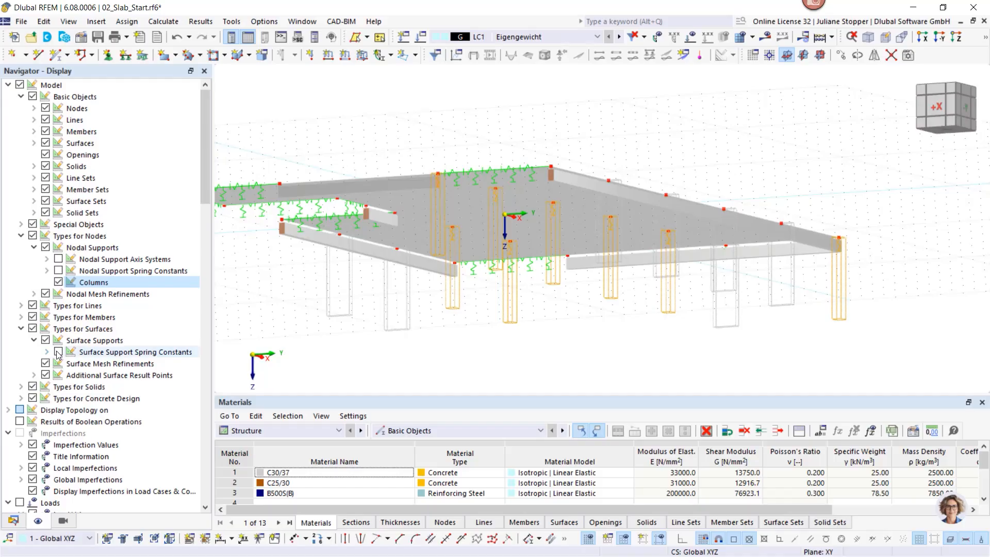
scroll(478, 336, "down", 2)
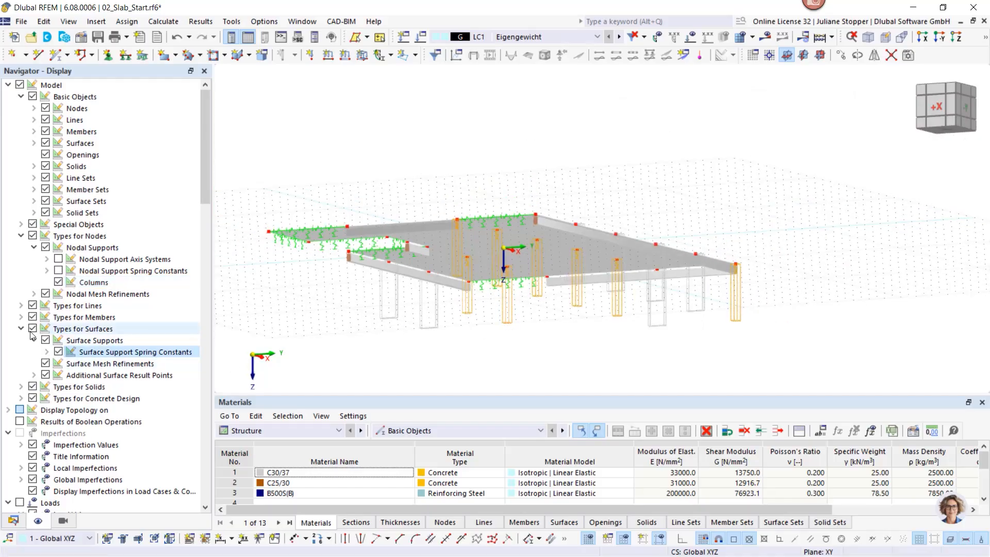
Turn on the display of the walls belonging to the line supports and inspect one of the supporting walls
left_click(22, 305)
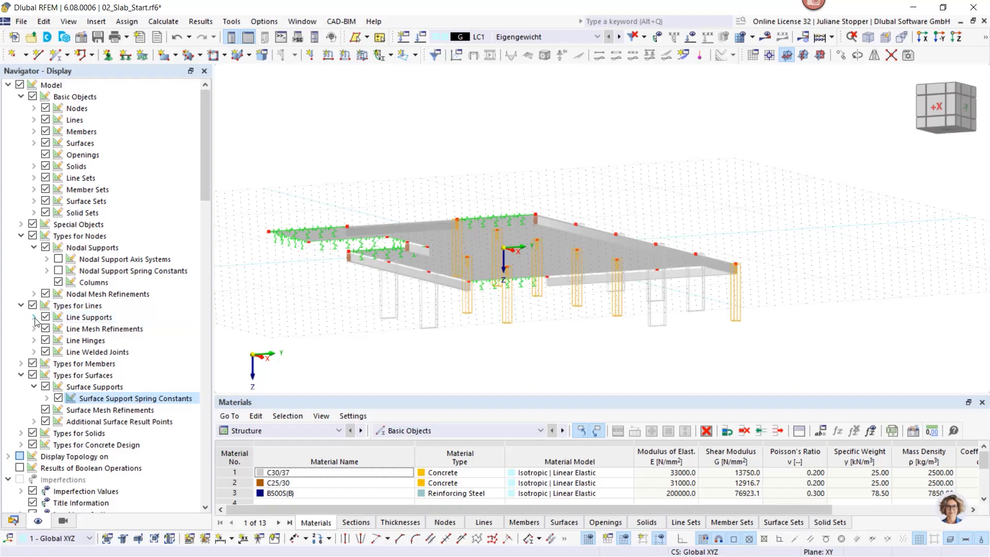
left_click(34, 317)
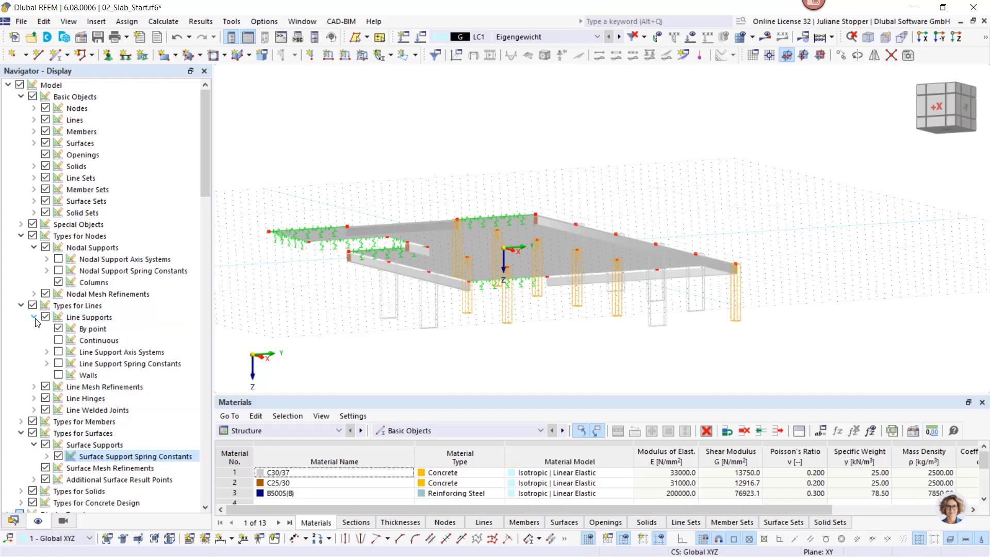
left_click(58, 374)
middle_click_drag(345, 341, 453, 371, "ctrl")
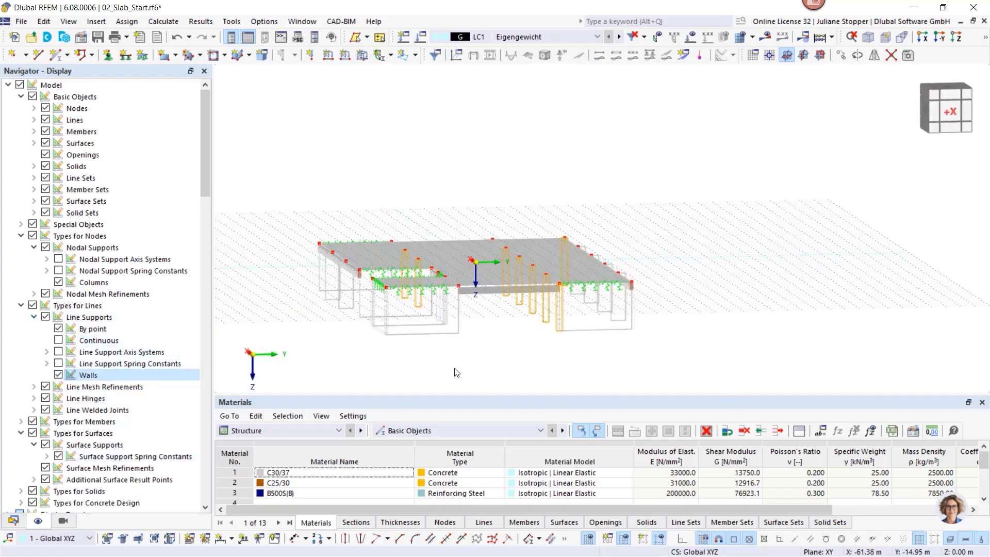
left_click(450, 334)
middle_click_drag(557, 356, 417, 373, "ctrl")
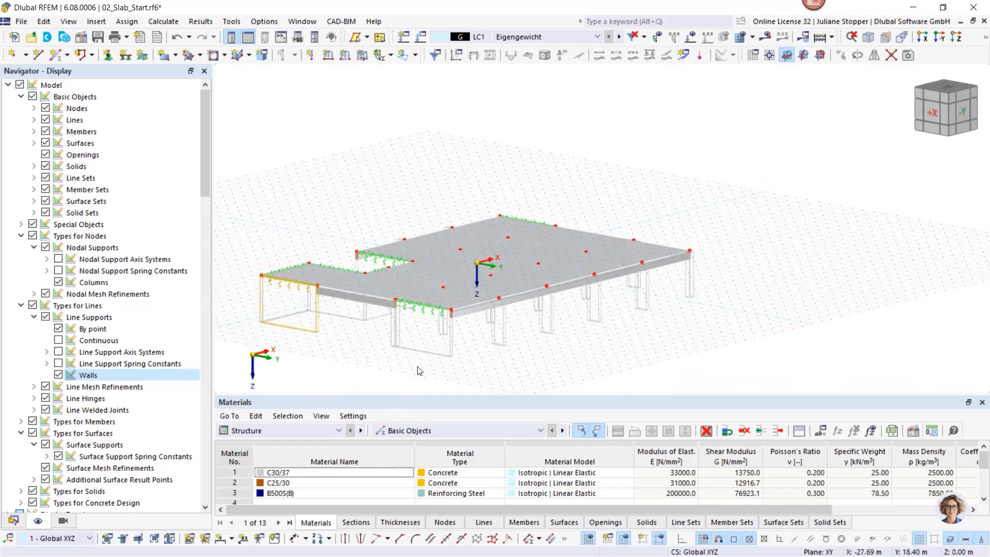
Return to the model data list, keep load case LC1 Eigengewicht active, and display its loads on the slab
left_click(13, 520)
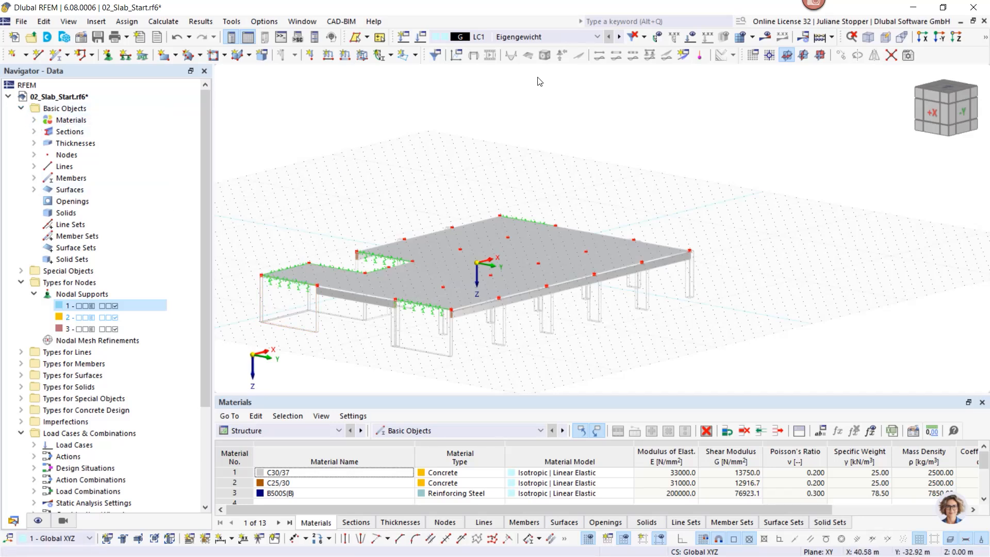
left_click(552, 38)
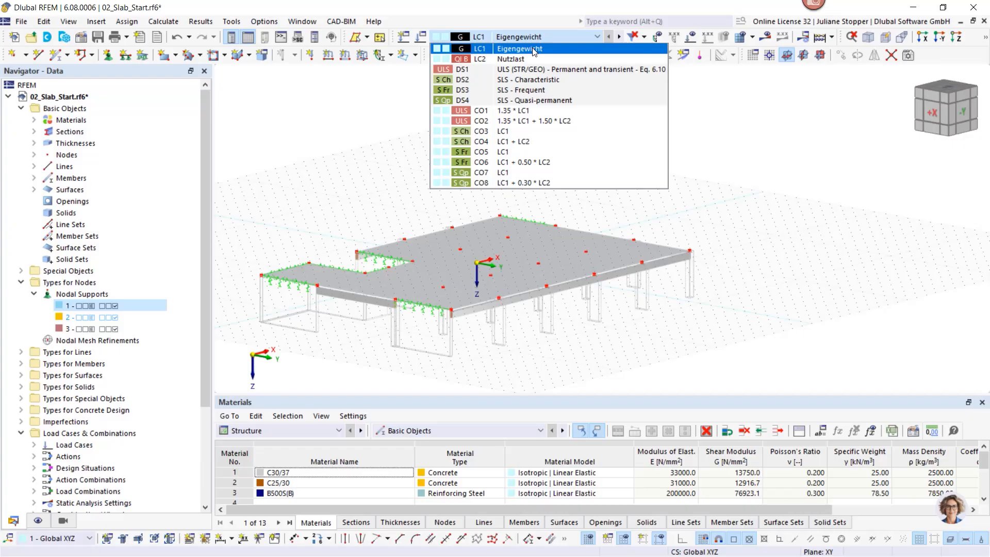
left_click(532, 49)
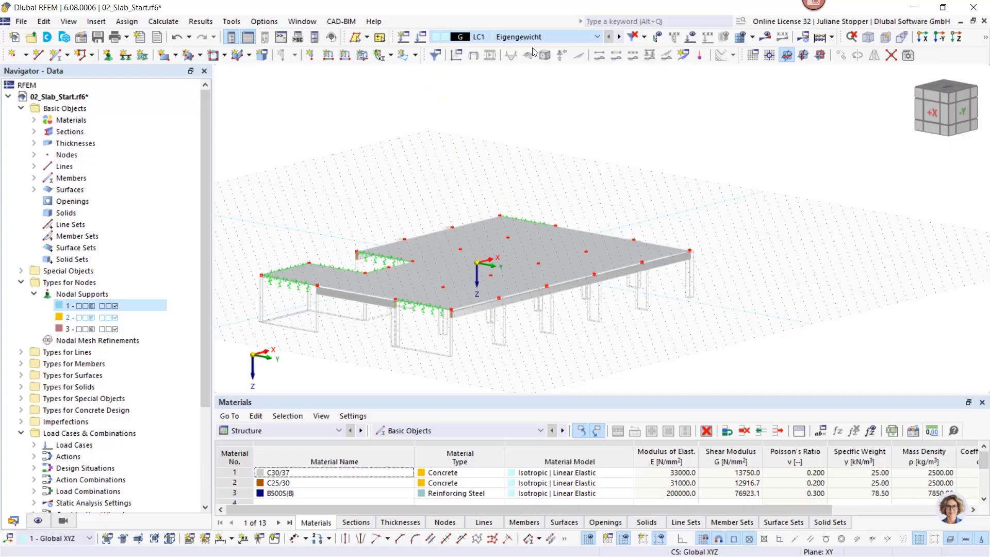
left_click(692, 38)
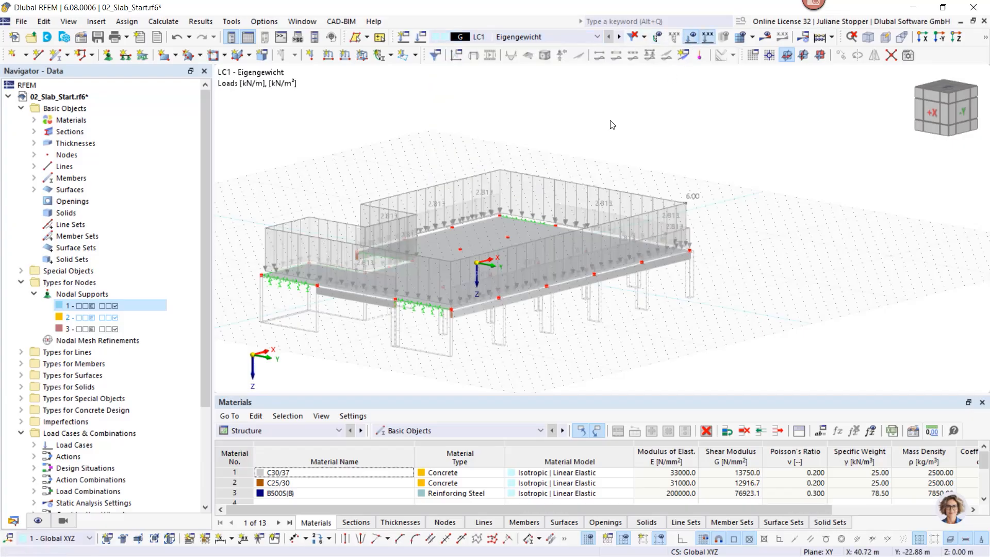
Review the loads by stepping from LC2 Nutzlast through the design situations and load combinations up to CO4
left_click(620, 37)
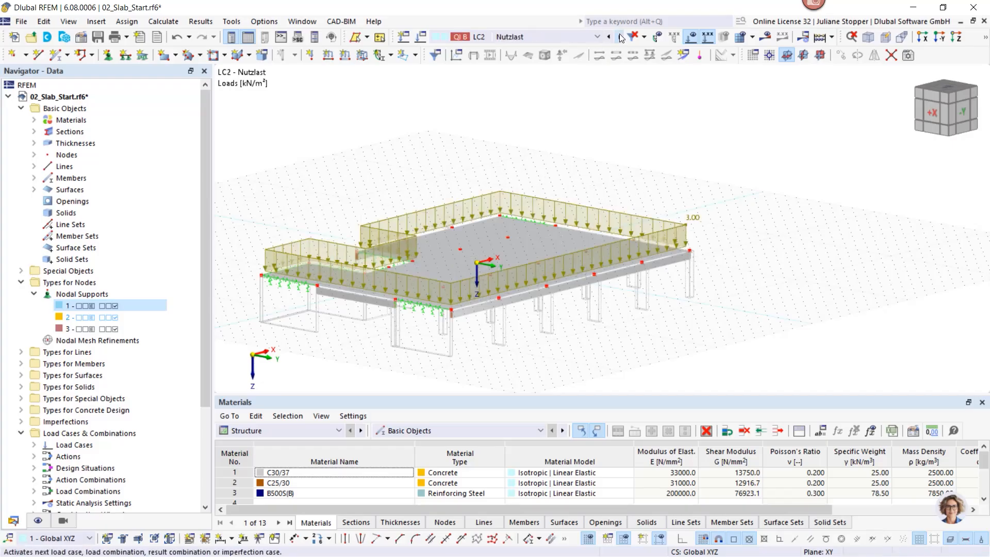
left_click(619, 37)
left_click(619, 37)
left_click(620, 37)
left_click(620, 37)
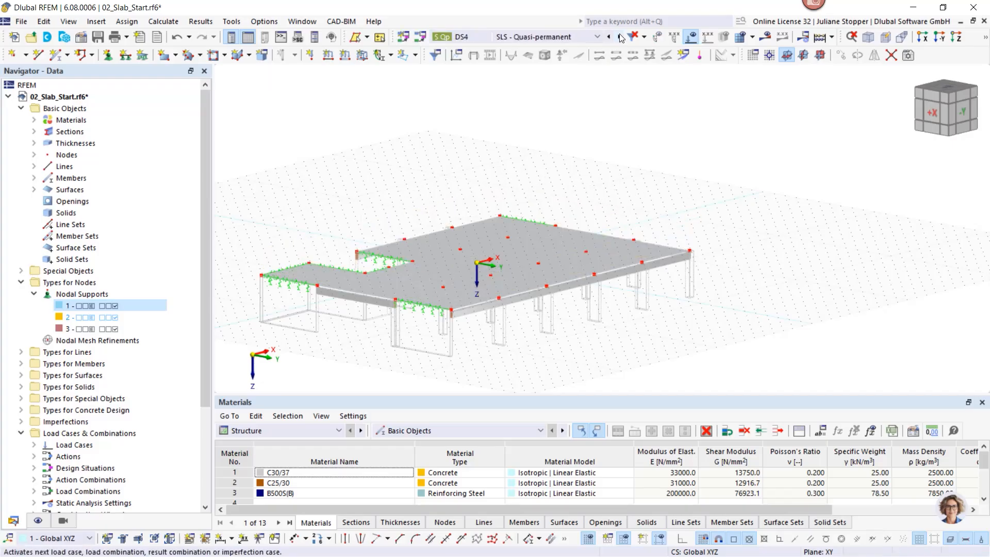
left_click(619, 37)
left_click(620, 37)
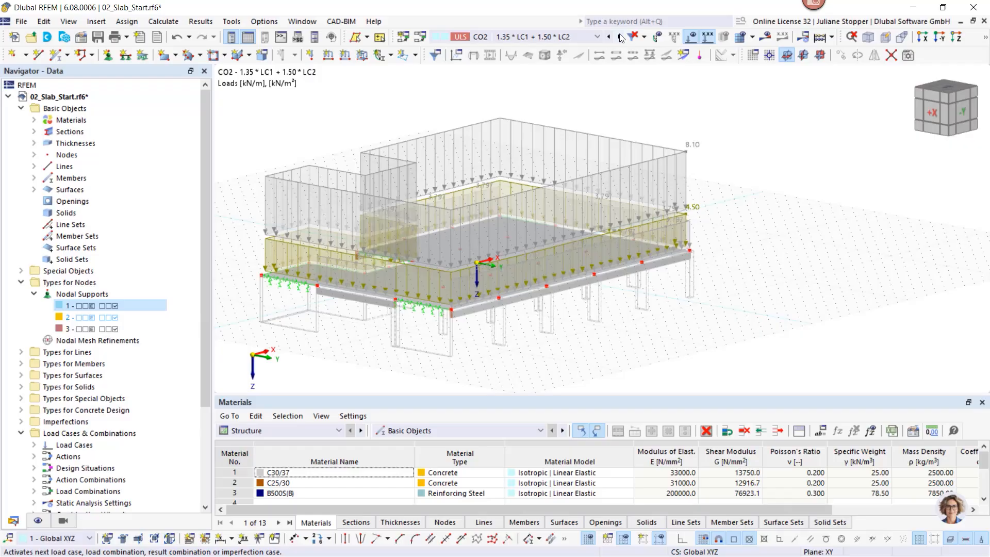
left_click(620, 37)
left_click(620, 37)
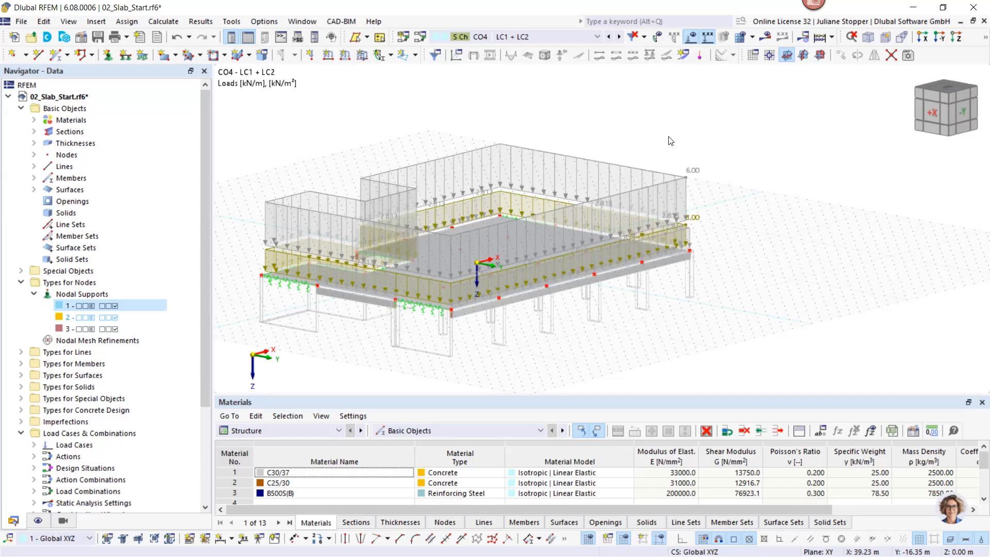
Show the Concrete Design input tables and exclude detailing and particular rules for reinforcement from the configurations to calculate in the global settings
left_click(273, 430)
left_click(269, 493)
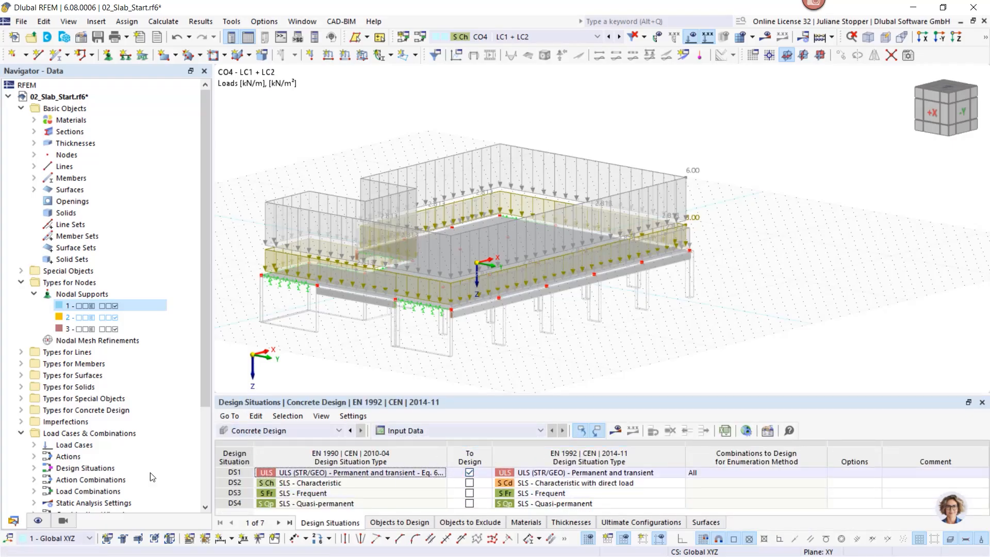
scroll(59, 464, "down", 5)
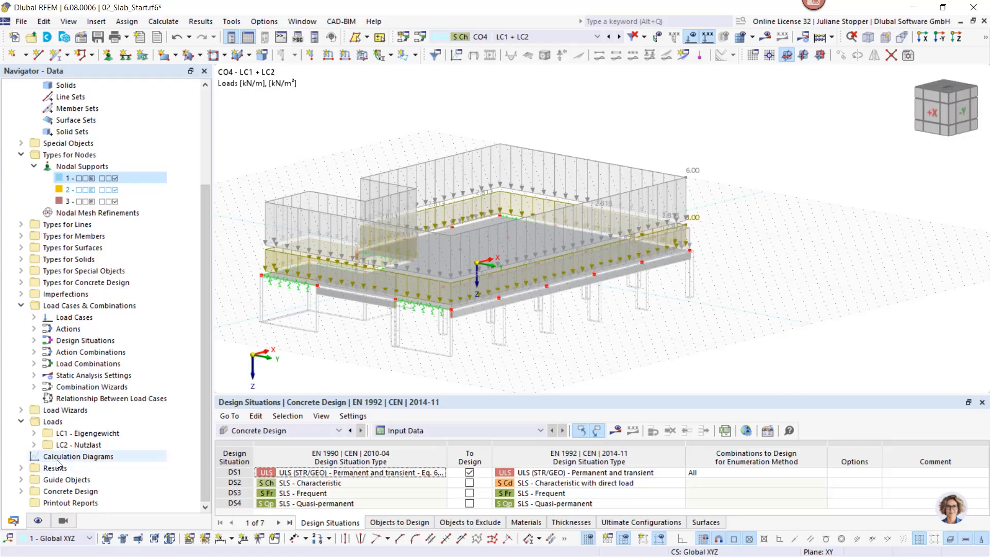
right_click(58, 495)
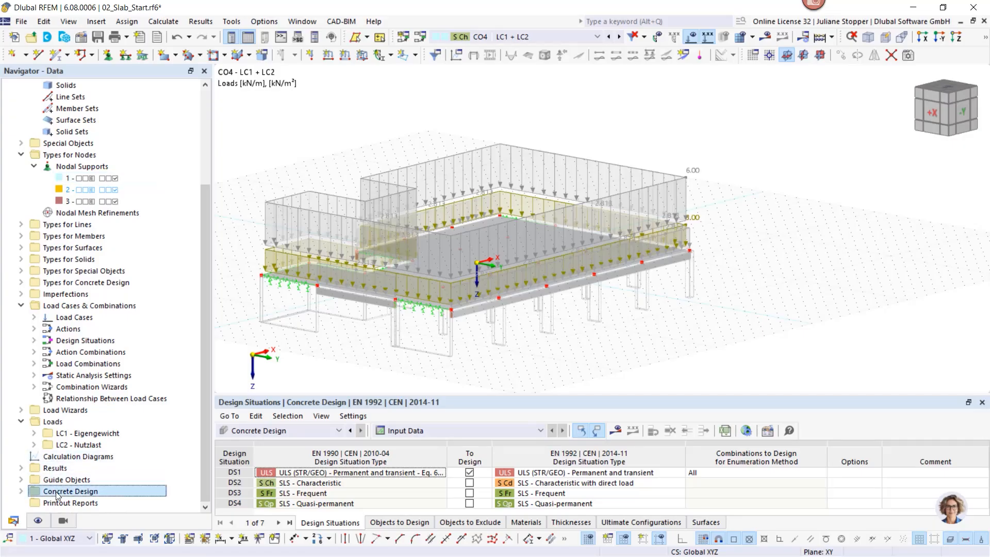
left_click(99, 422)
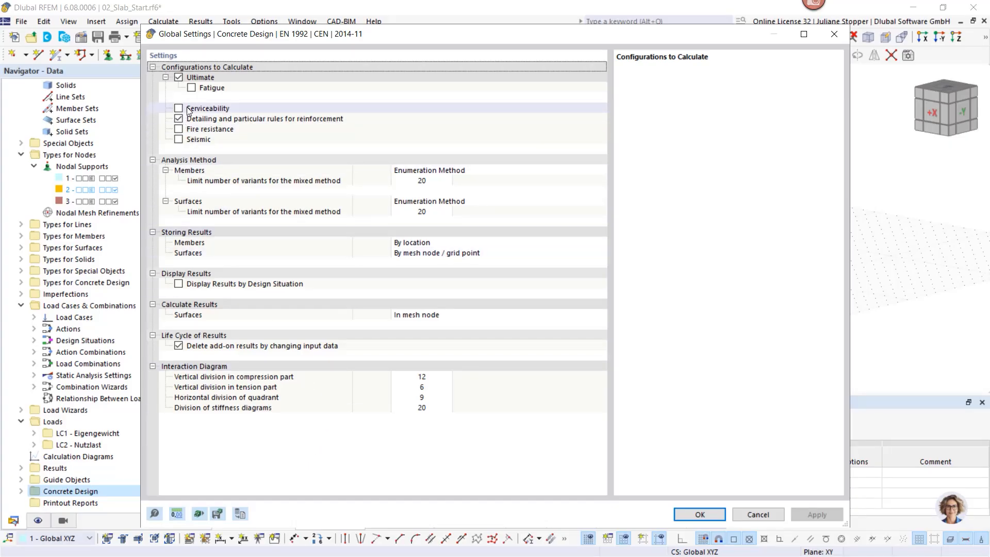
left_click(178, 119)
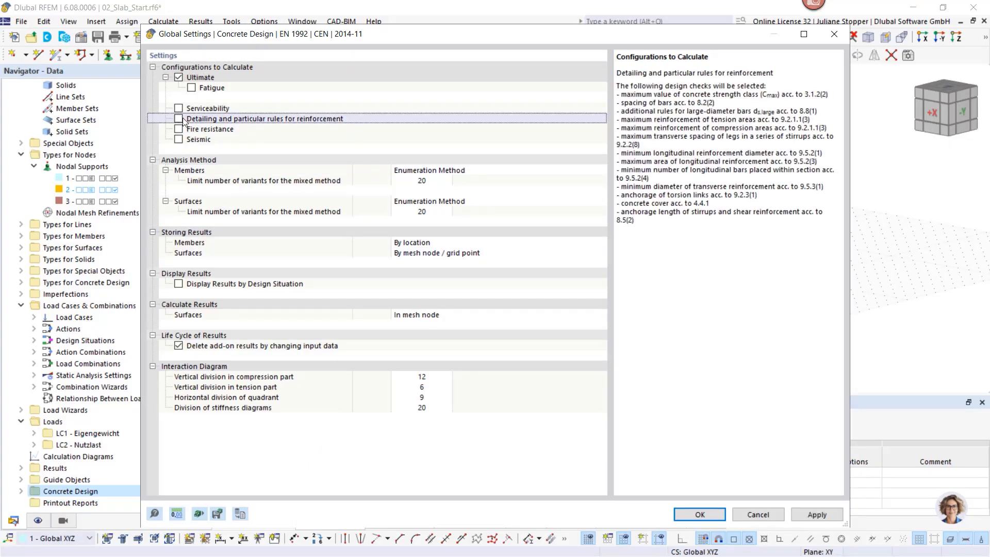
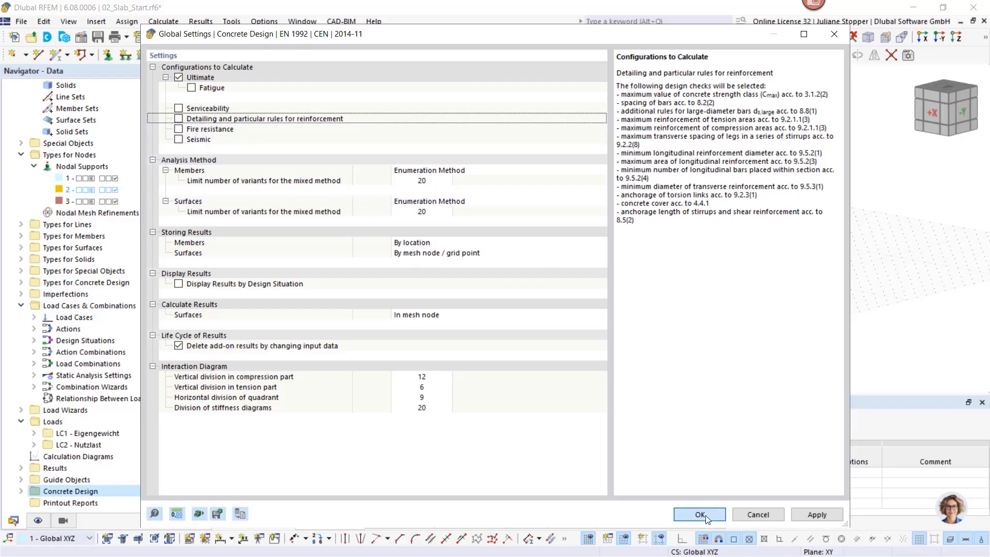
left_click(721, 519)
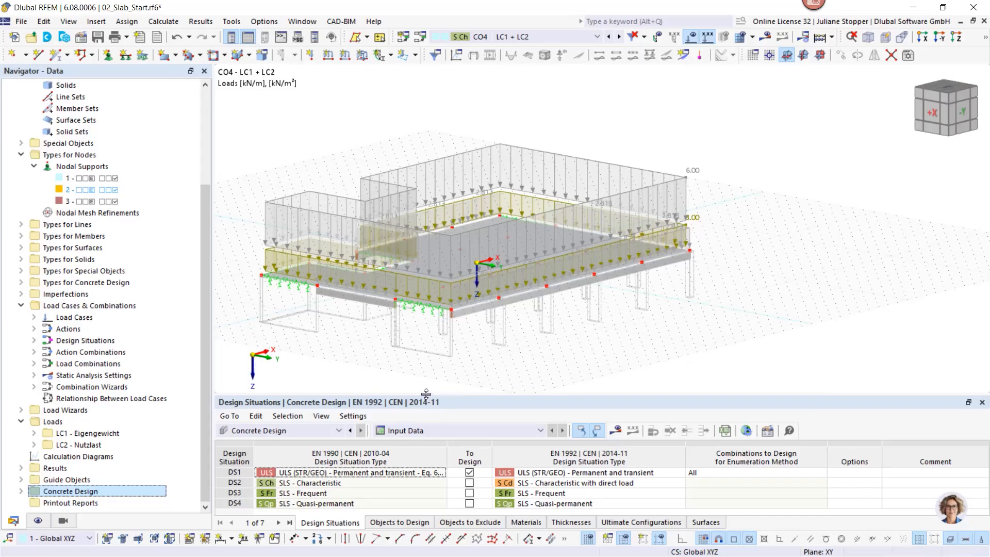
Enlarge the design situations table and calculate the Concrete Design results for the slab
left_click_drag(427, 394, 429, 319)
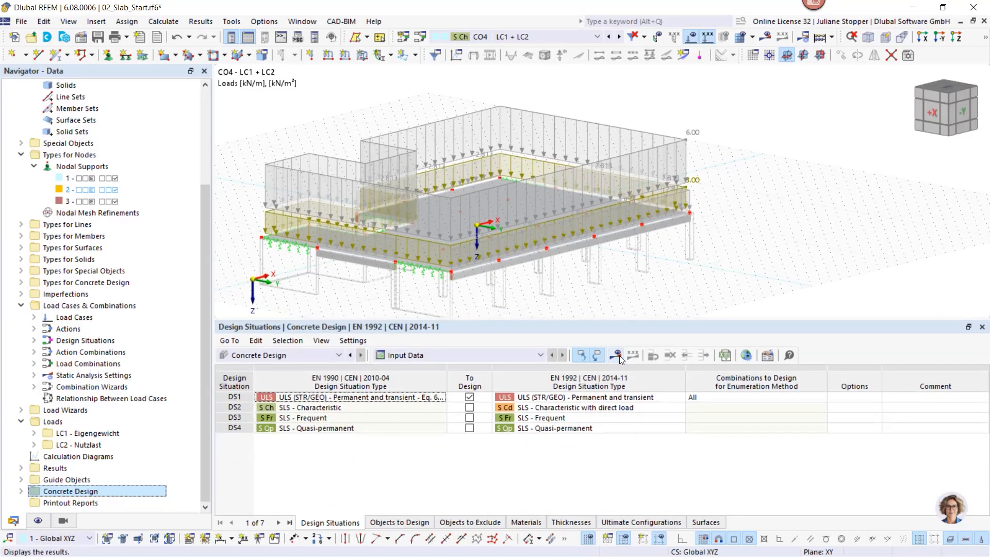
left_click(615, 355)
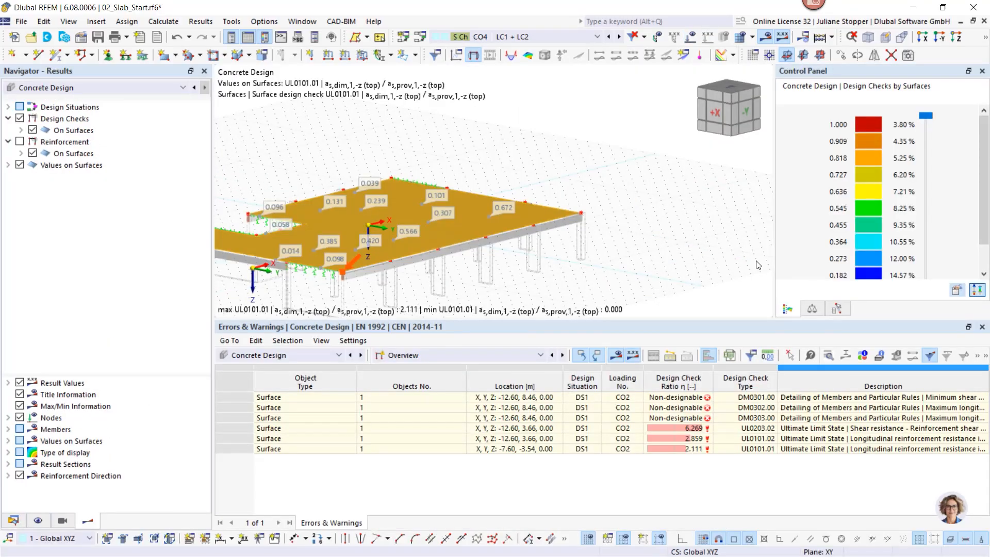
Switch to the Static Analysis results and display the slab model as a wireframe
left_click(85, 88)
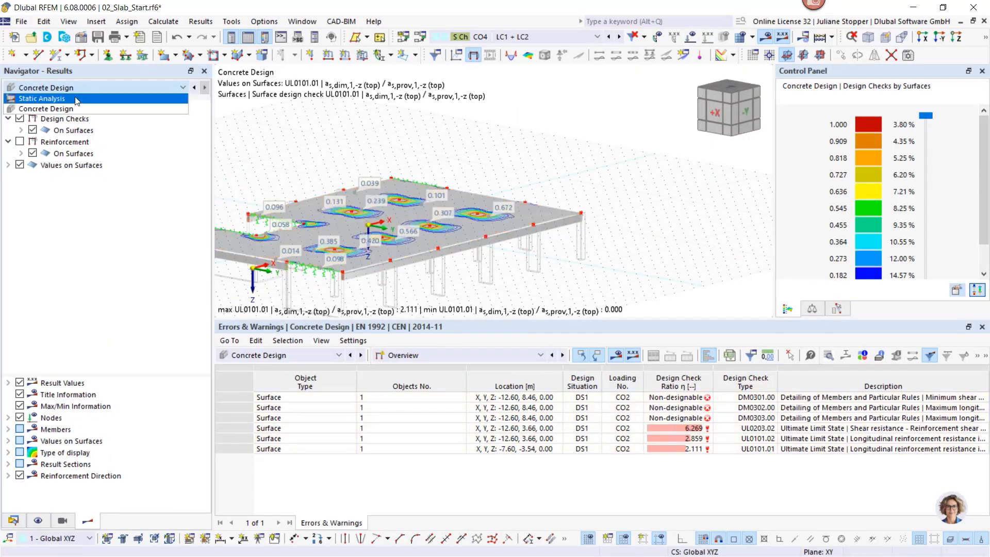
left_click(77, 99)
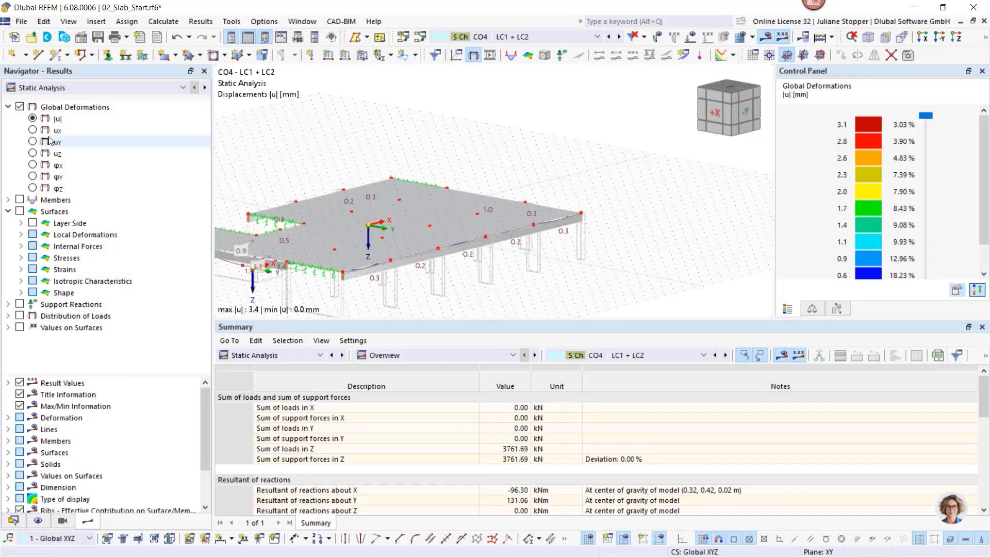
left_click(984, 40)
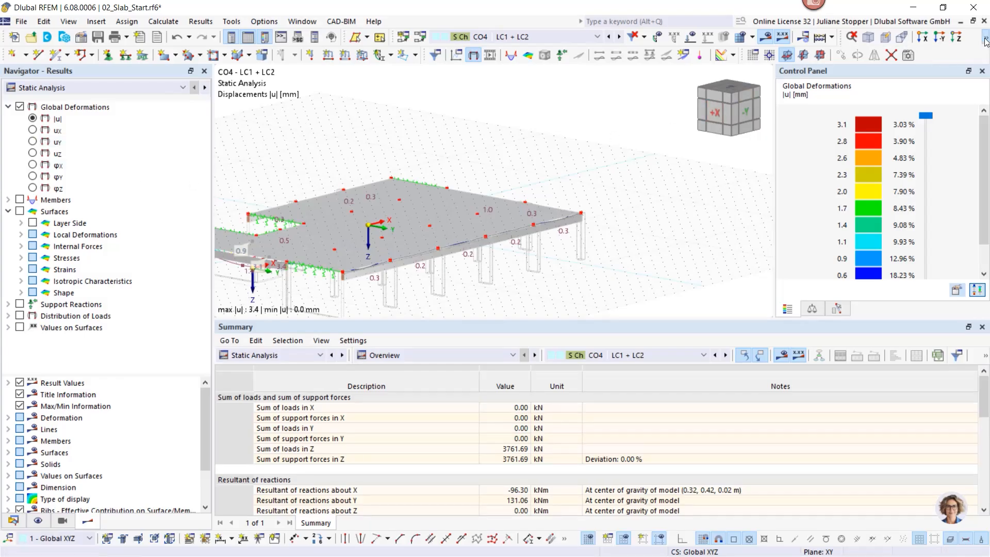
left_click(915, 51)
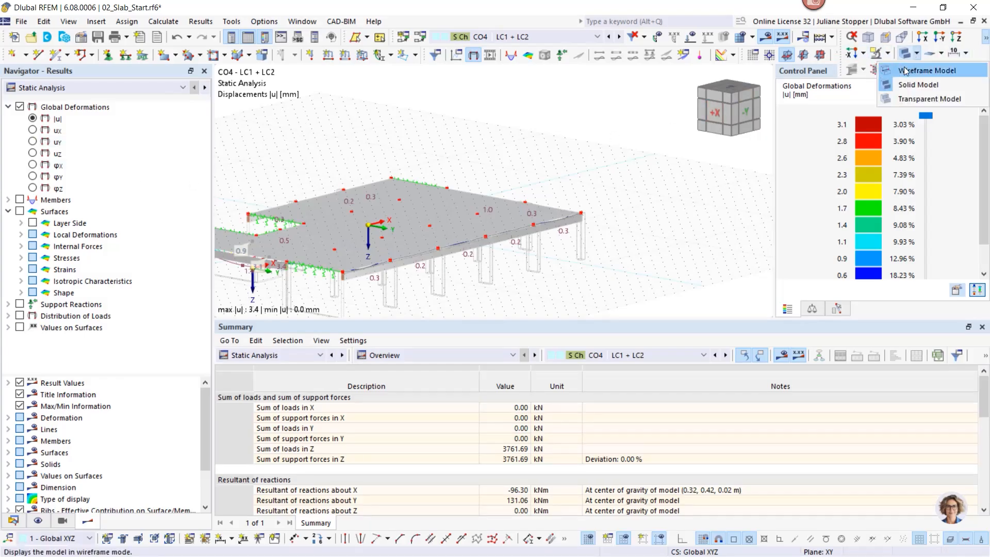
left_click(926, 65)
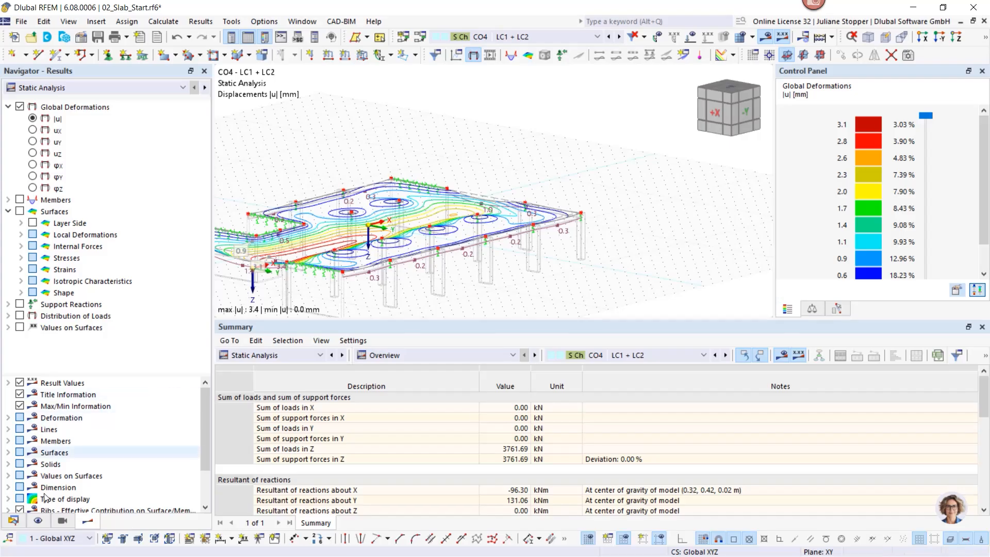
Set the type of display for the slab's global deformations |u| to isobands
left_click(7, 499)
scroll(42, 453, "down", 1)
scroll(41, 449, "down", 1)
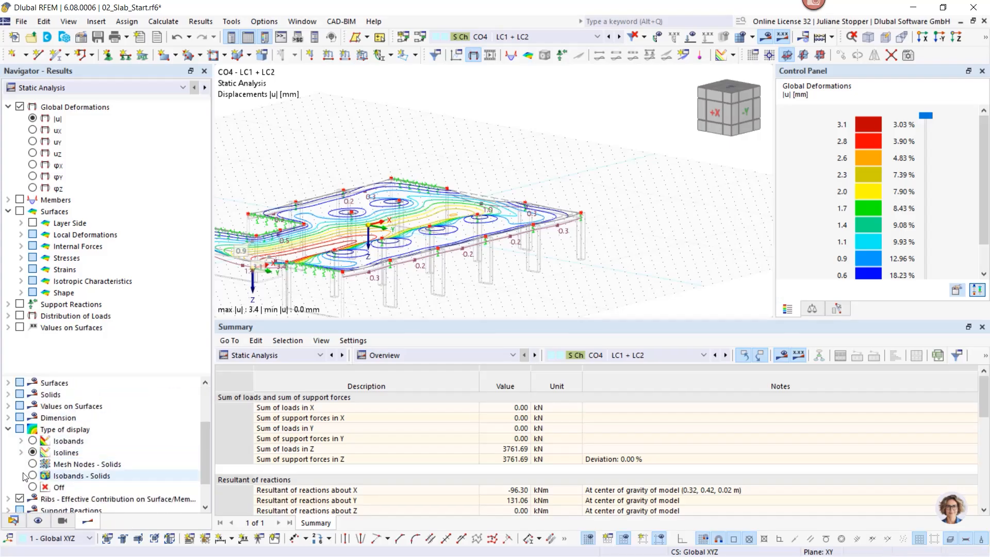
left_click(33, 440)
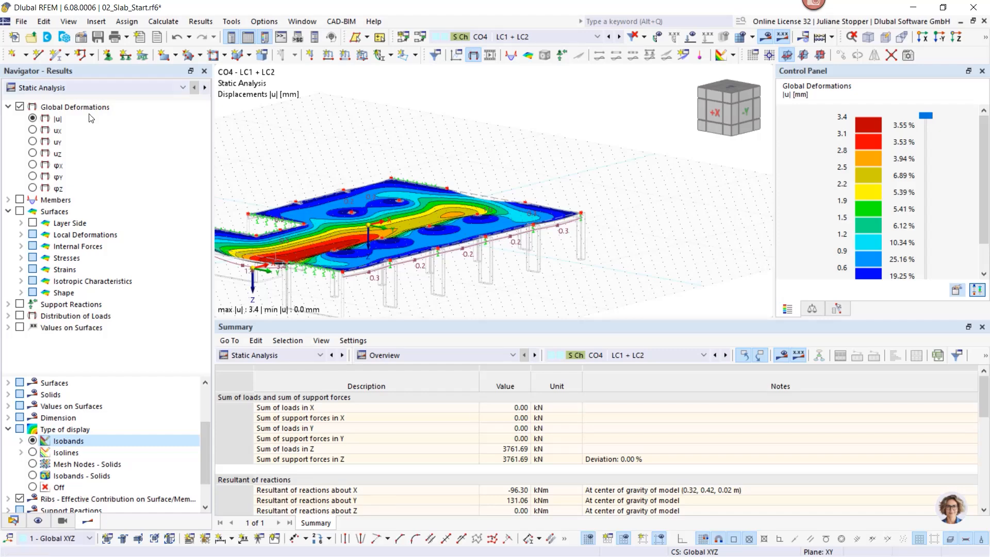
middle_click_drag(366, 248, 454, 270)
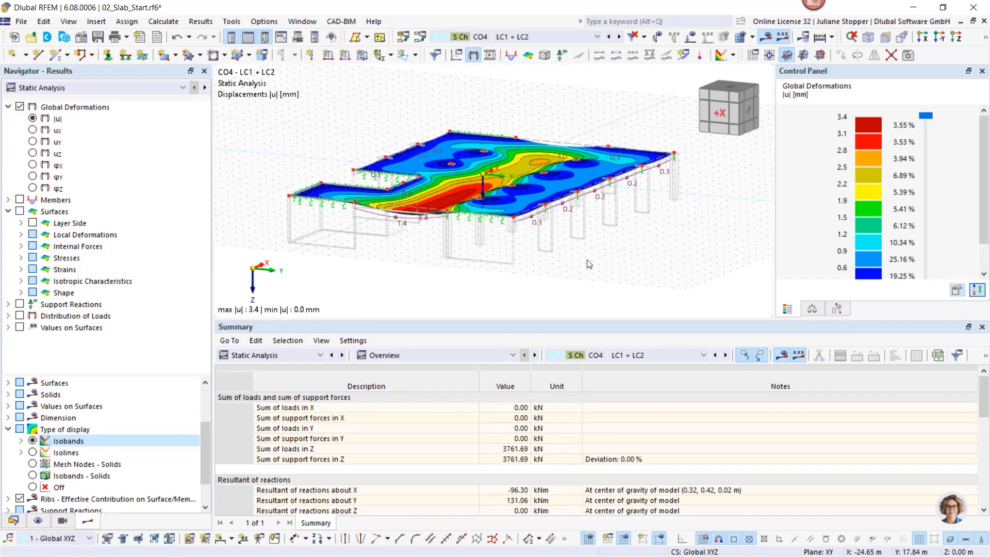
middle_click_drag(637, 287, 603, 289, "ctrl")
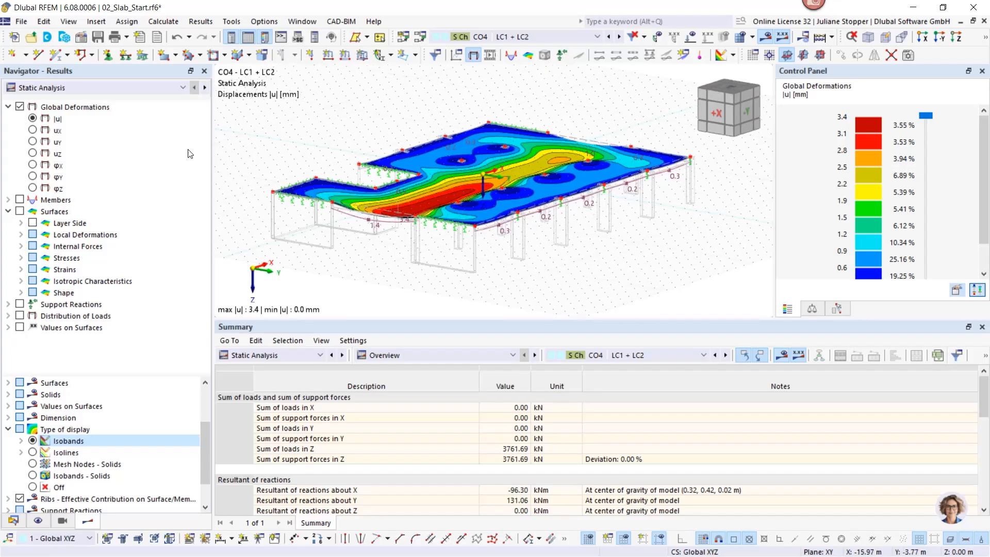
Show the Concrete Design results again in a Z-direction plan view, without the values on surfaces
left_click(105, 88)
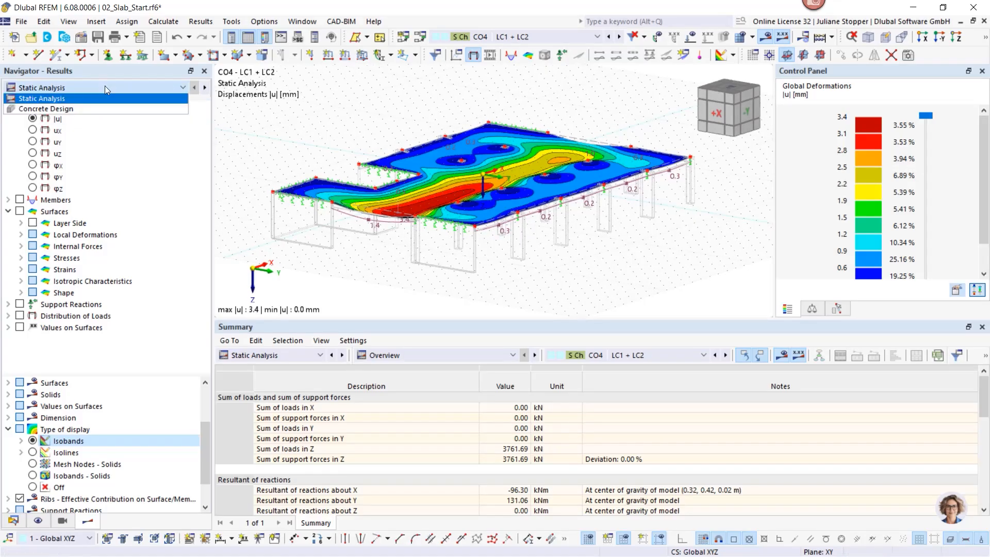
left_click(52, 109)
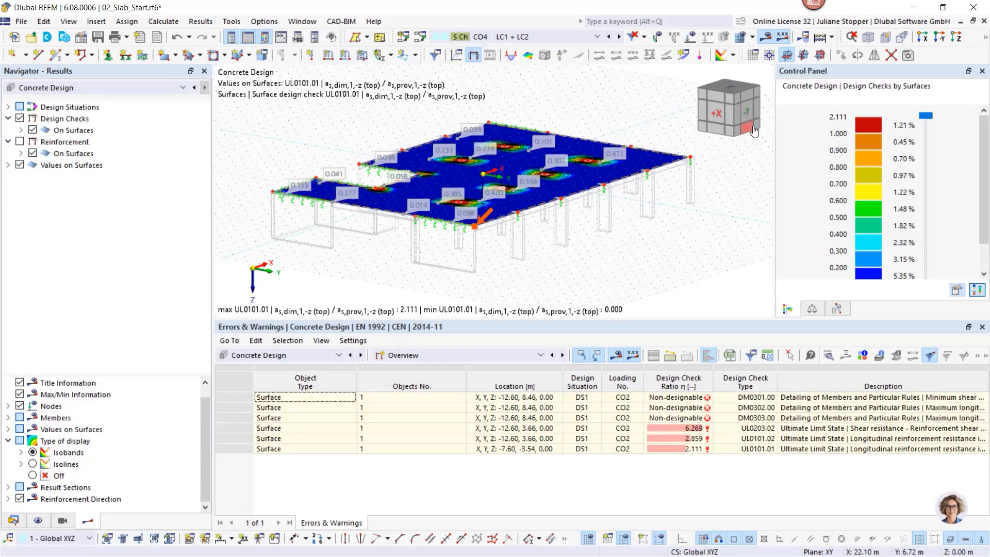
left_click(20, 165)
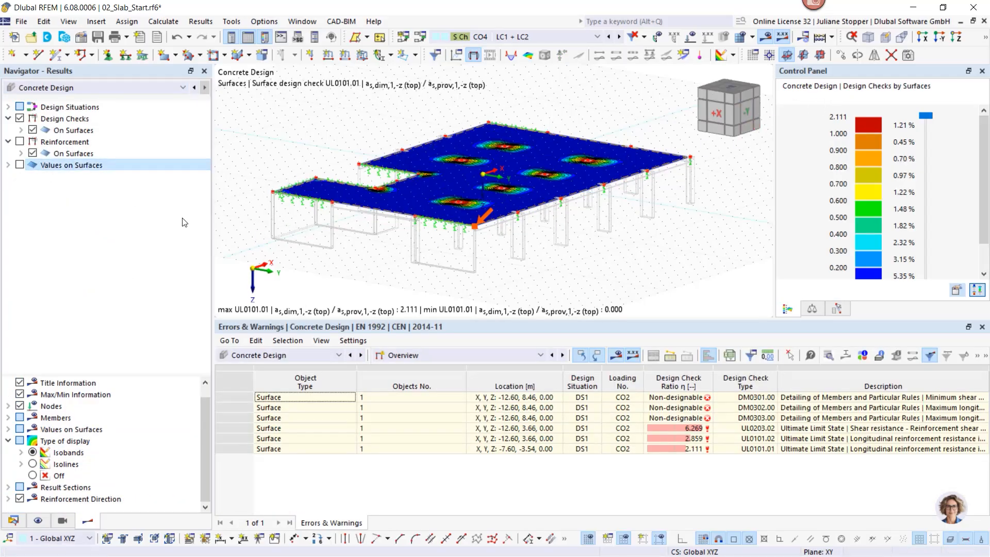
left_click(956, 37)
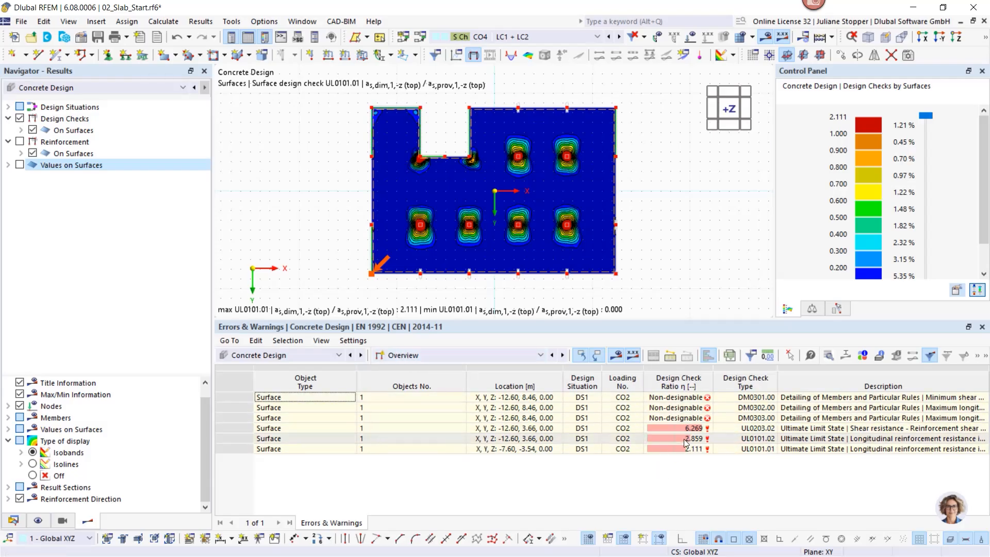
List the design ratios on surfaces and expand the ultimate limit state design checks on surfaces in the results tree
left_click(442, 358)
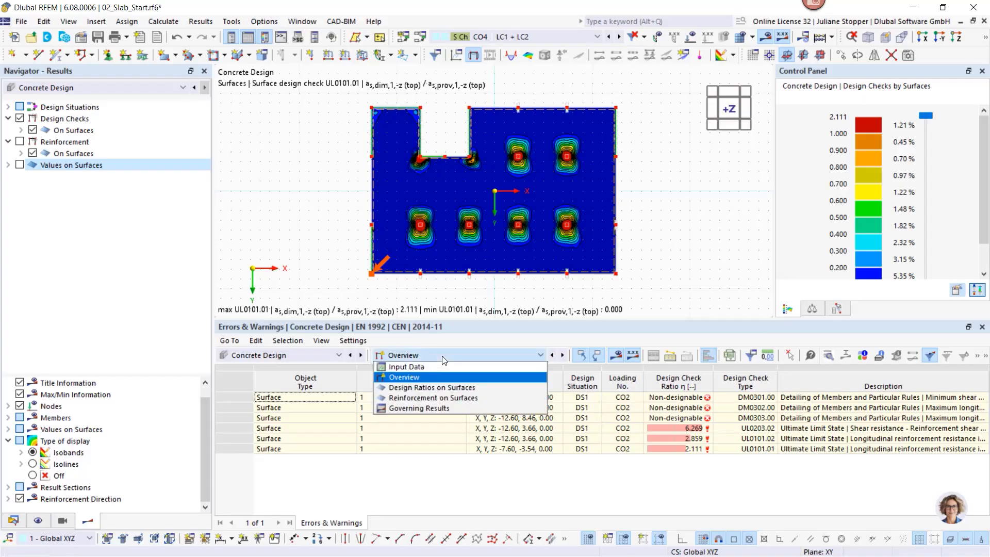
left_click(437, 389)
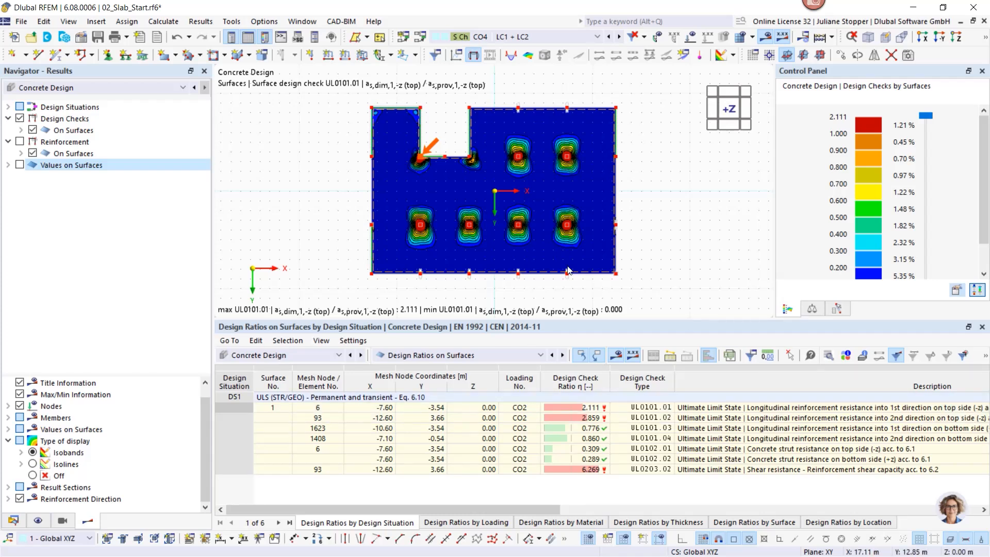
left_click(21, 131)
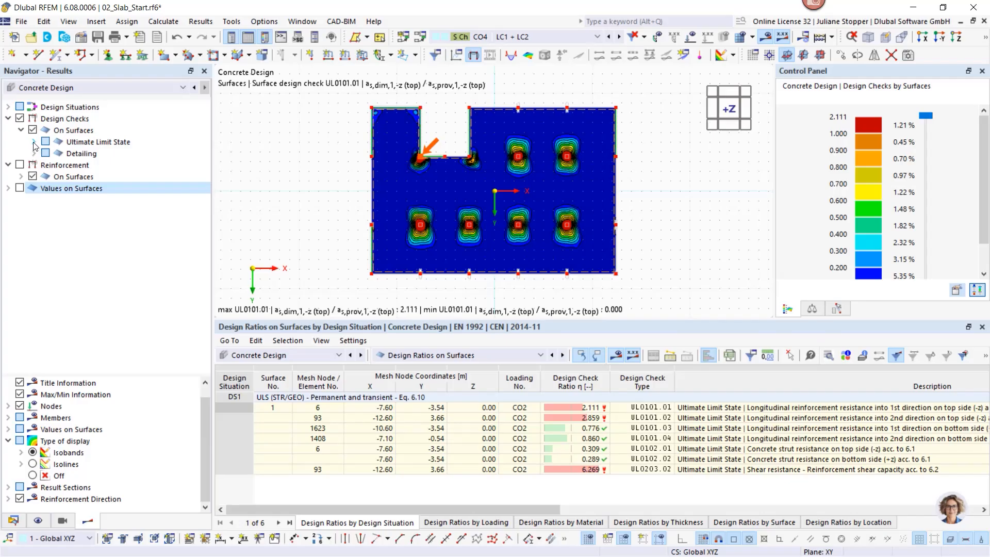
left_click(34, 141)
left_click(46, 154)
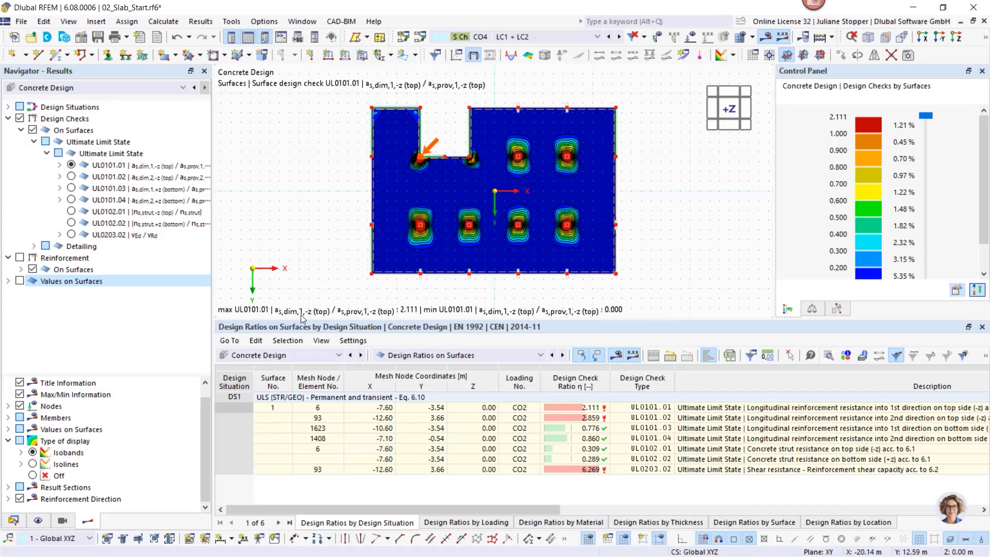
Compare the longitudinal reinforcement checks UL0101.01 to UL0101.04 on the slab, ending with UL0101.02 displayed
left_click(72, 176)
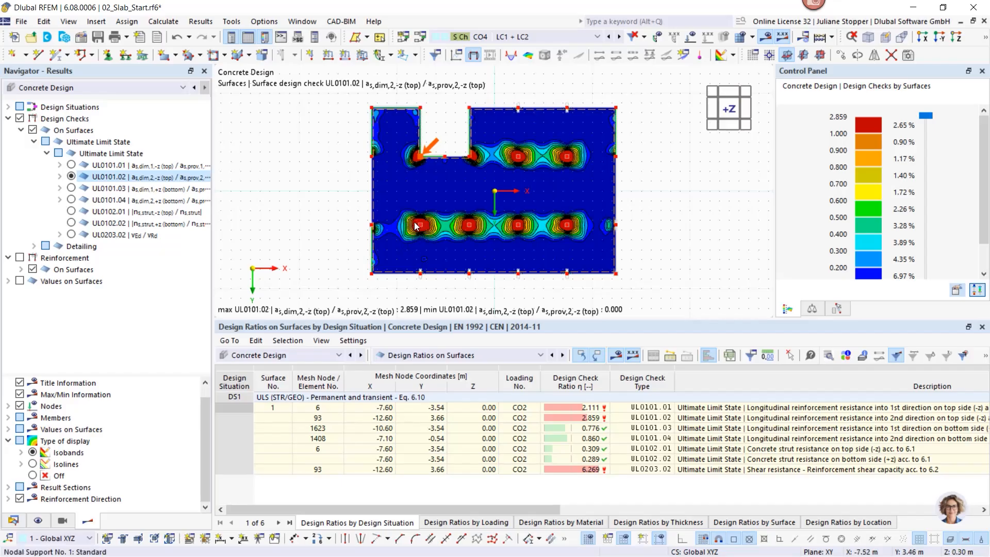
left_click(71, 188)
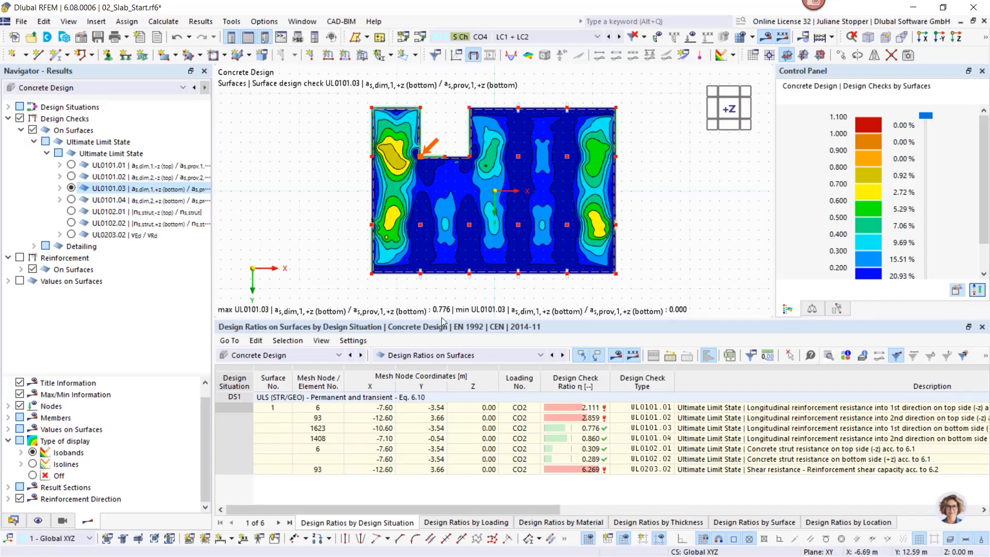
left_click(71, 200)
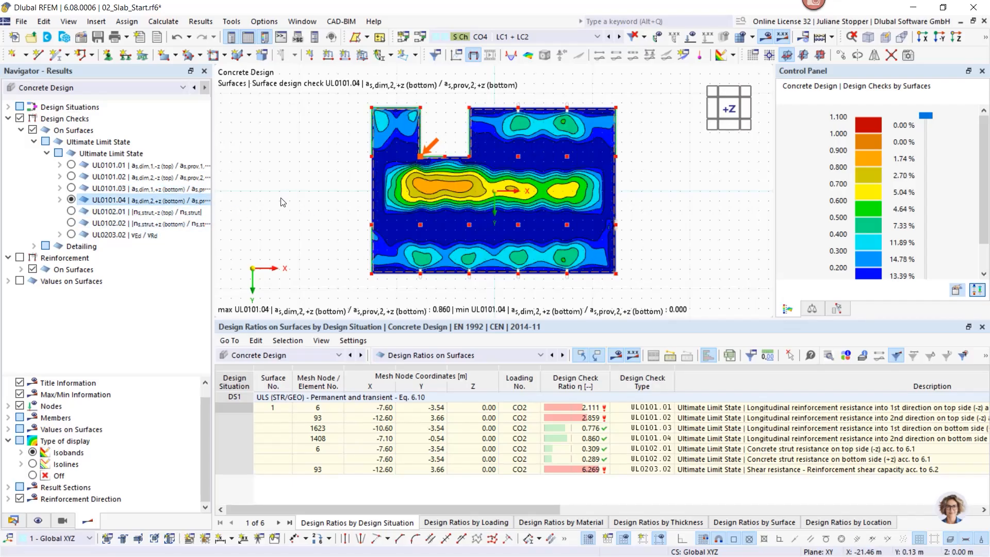
left_click(71, 165)
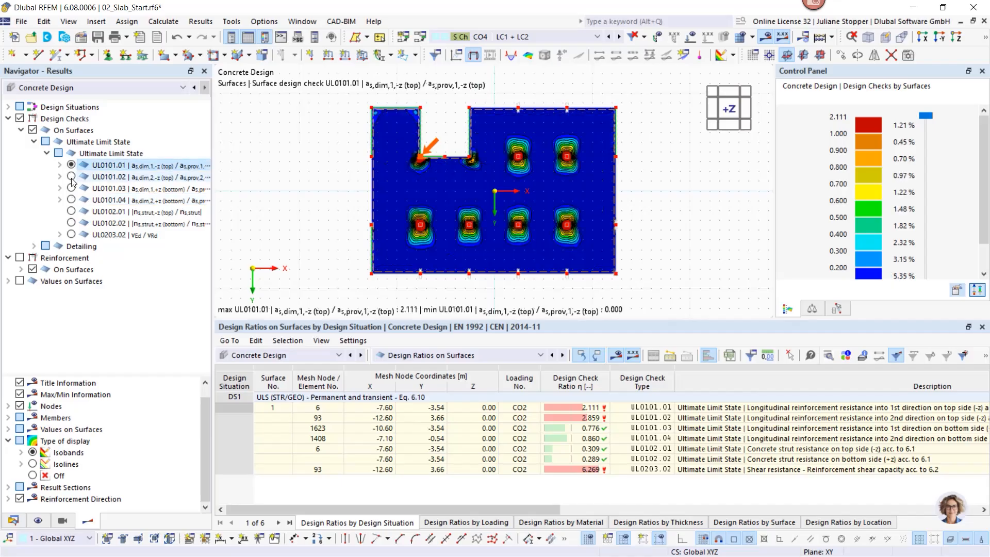
left_click(71, 176)
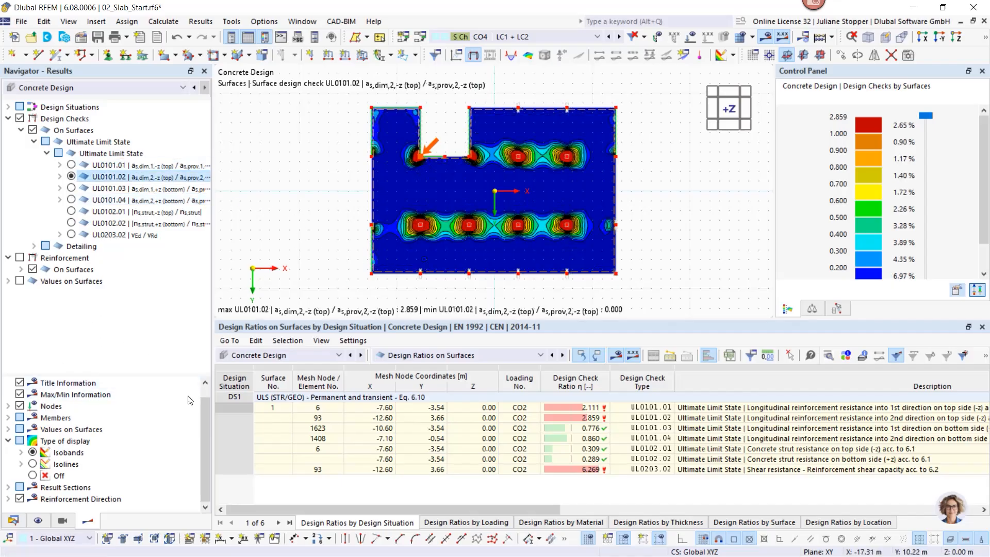
Return to the model data list and collapse its other categories, leaving Types for Concrete Design expanded
left_click(13, 520)
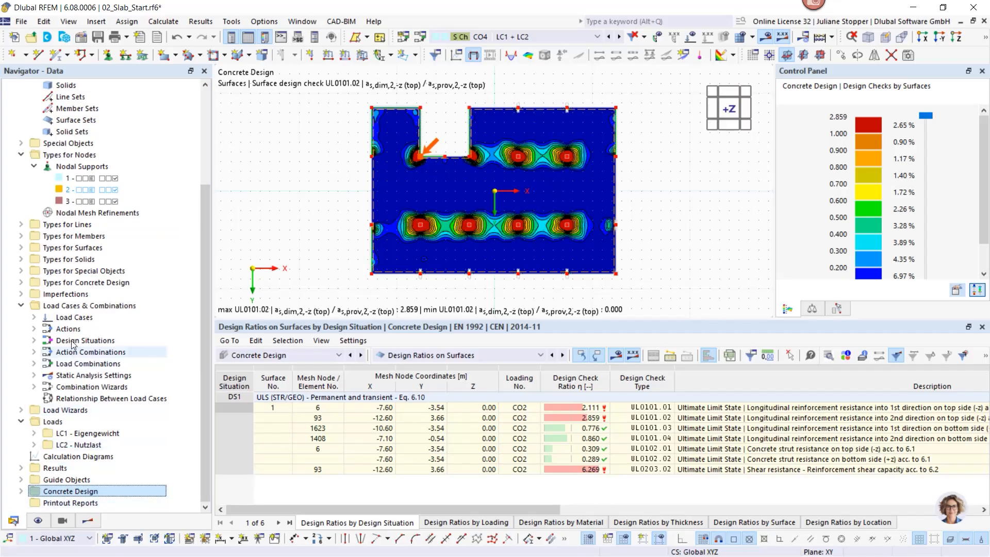
left_click(22, 283)
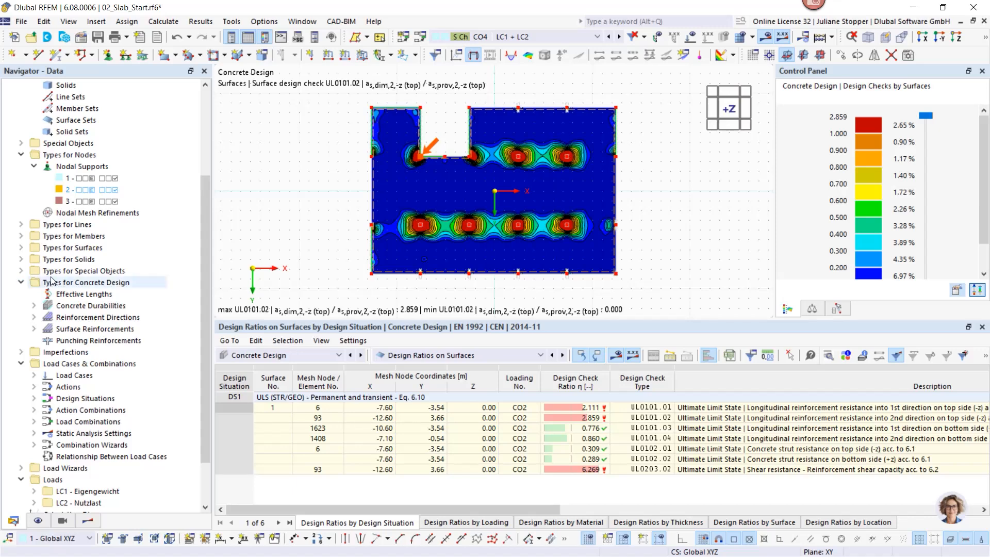
scroll(21, 287, "up", 4)
left_click(21, 109)
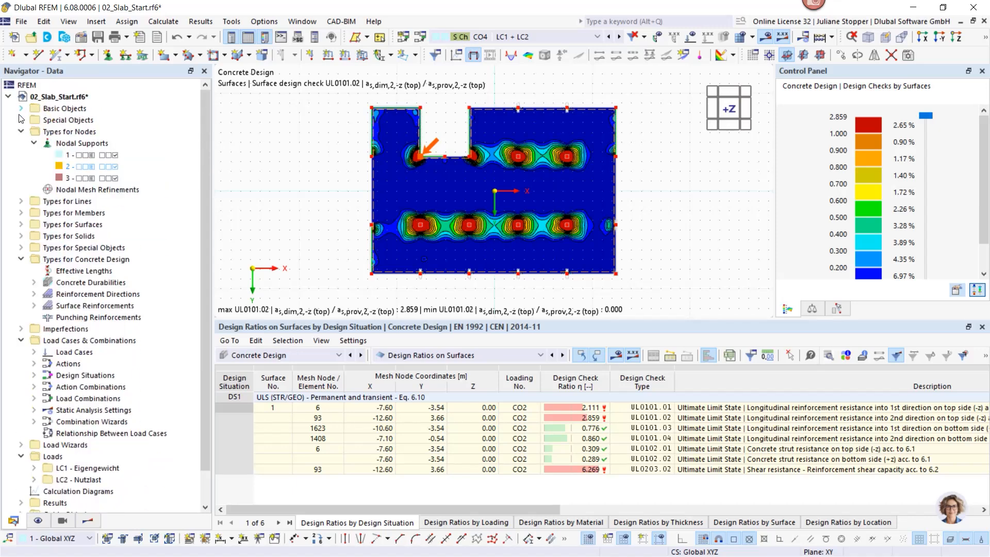
left_click(21, 132)
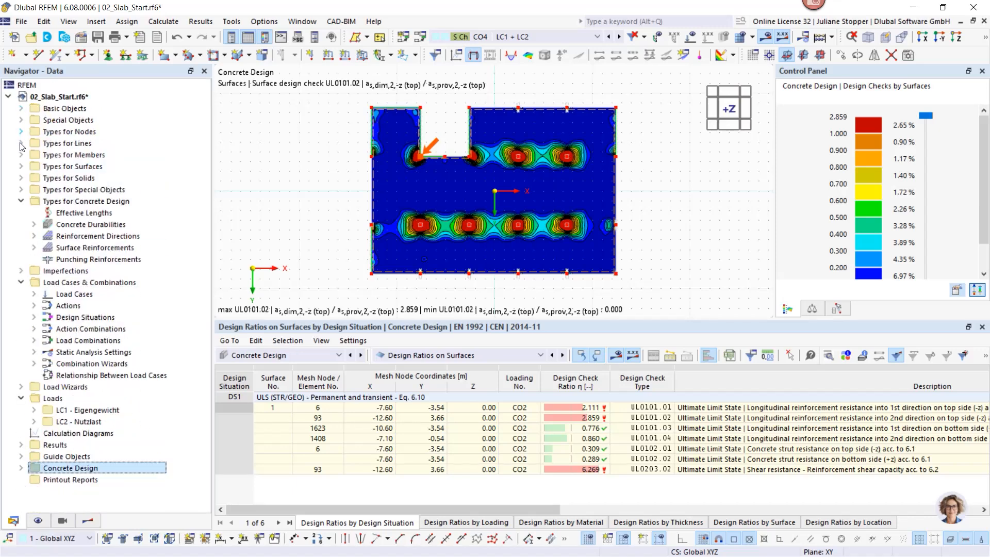
left_click(21, 282)
left_click(21, 305)
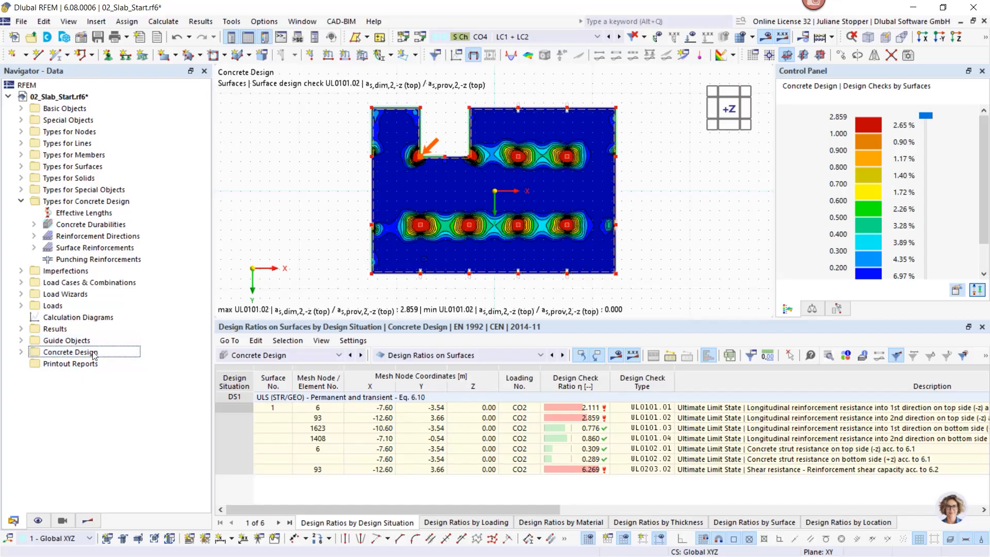
Review the entries under Types for Concrete Design and Concrete Design, including the defined concrete durabilities
left_click(59, 202)
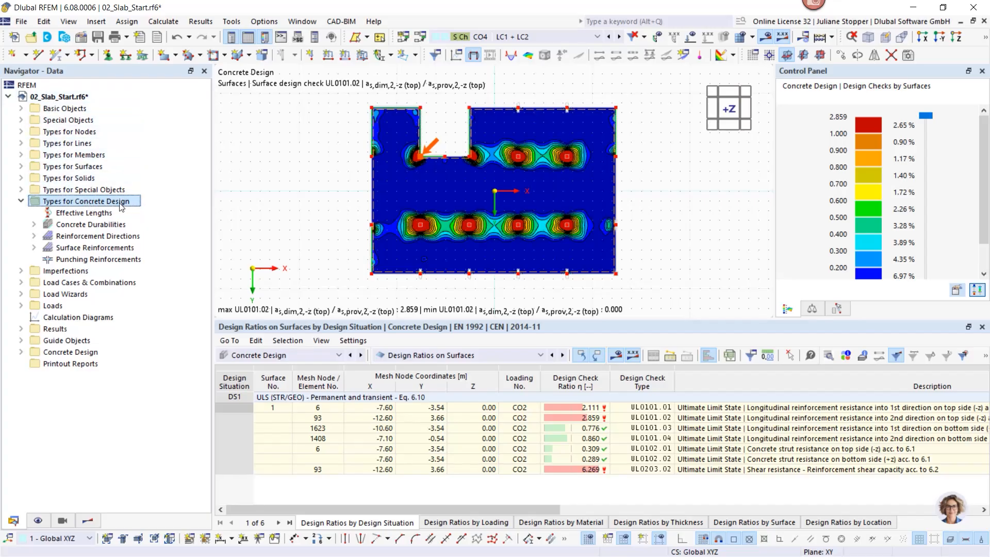
left_click(72, 353)
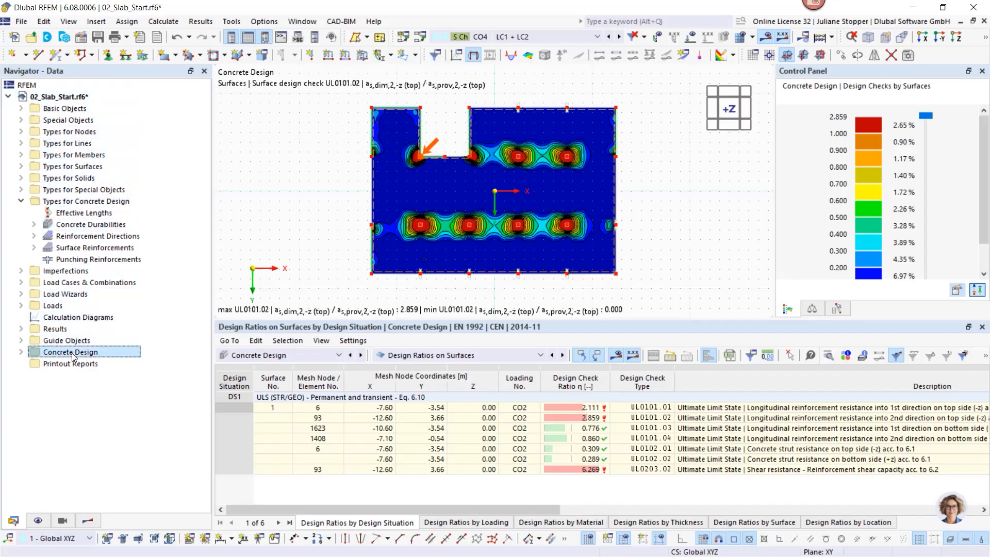
left_click(21, 352)
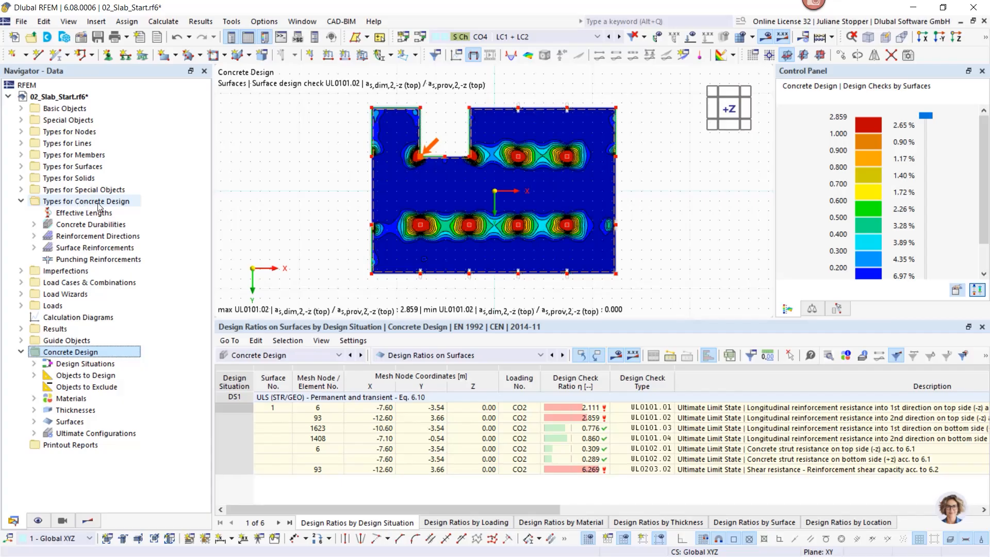
left_click(33, 224)
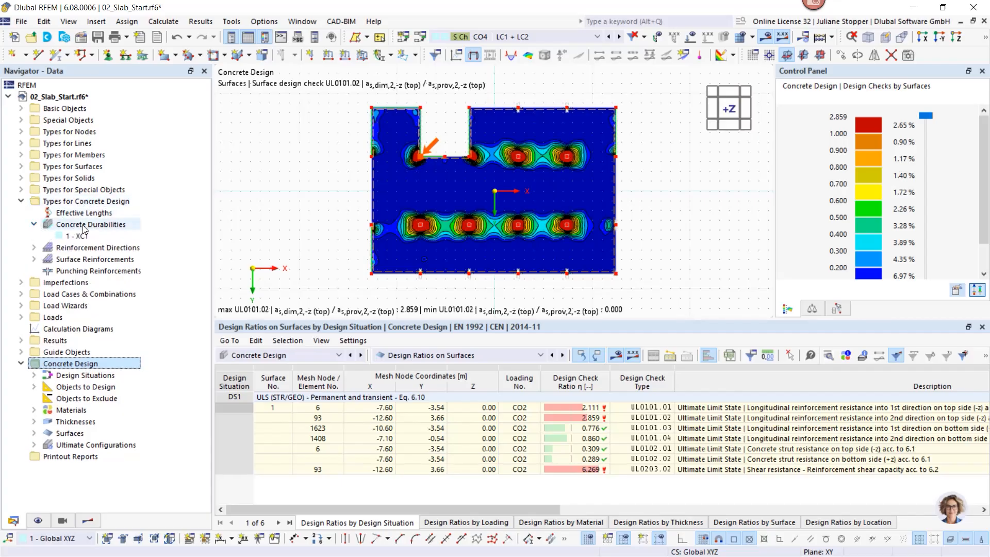
left_click(33, 225)
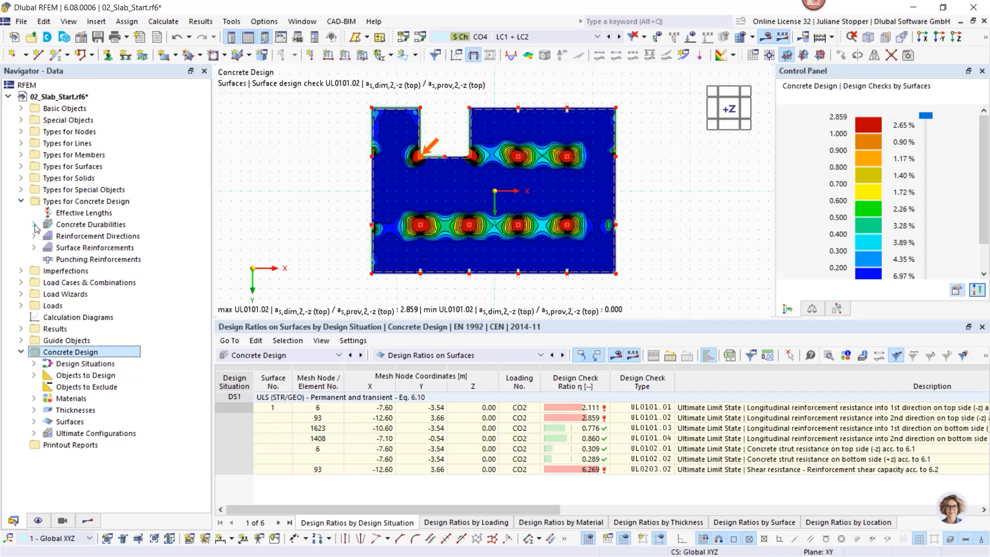
Create a new surface reinforcement for the slab with the Free Rectangular location type
left_click(33, 247)
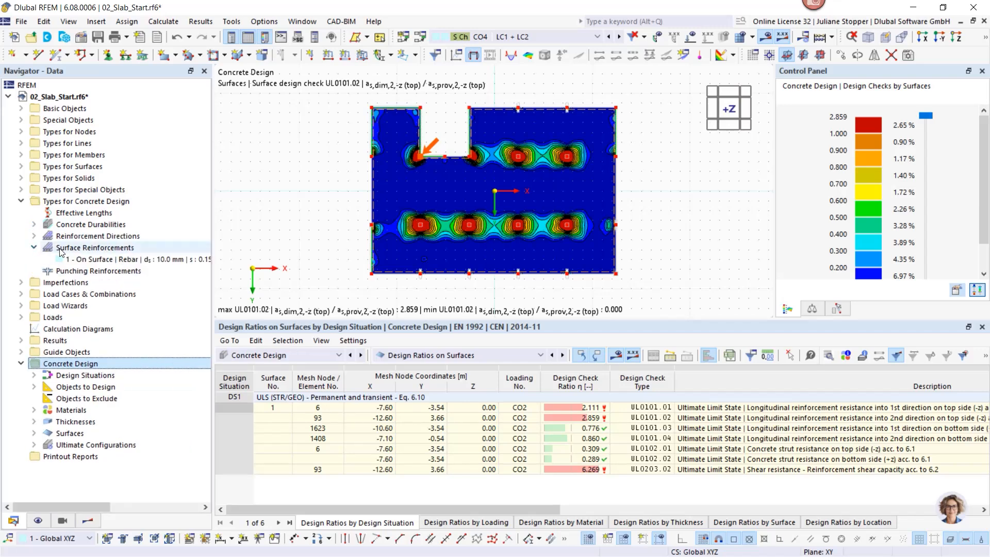
left_click(82, 248)
right_click(73, 248)
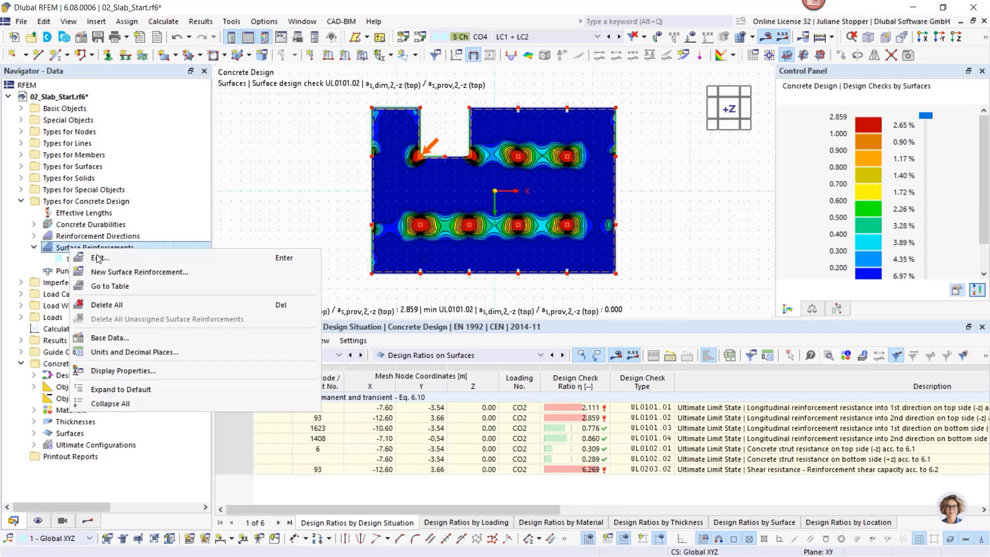
left_click(106, 268)
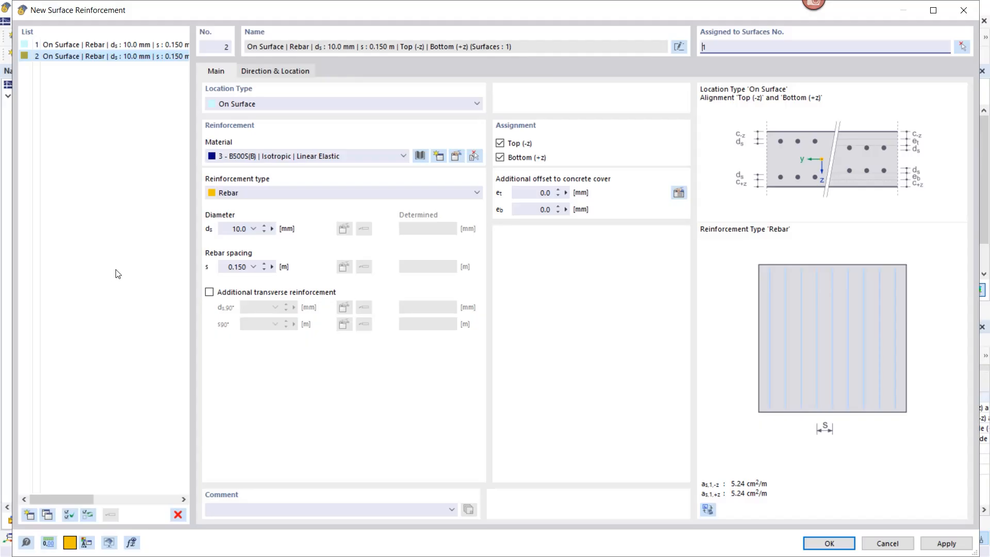
left_click(266, 106)
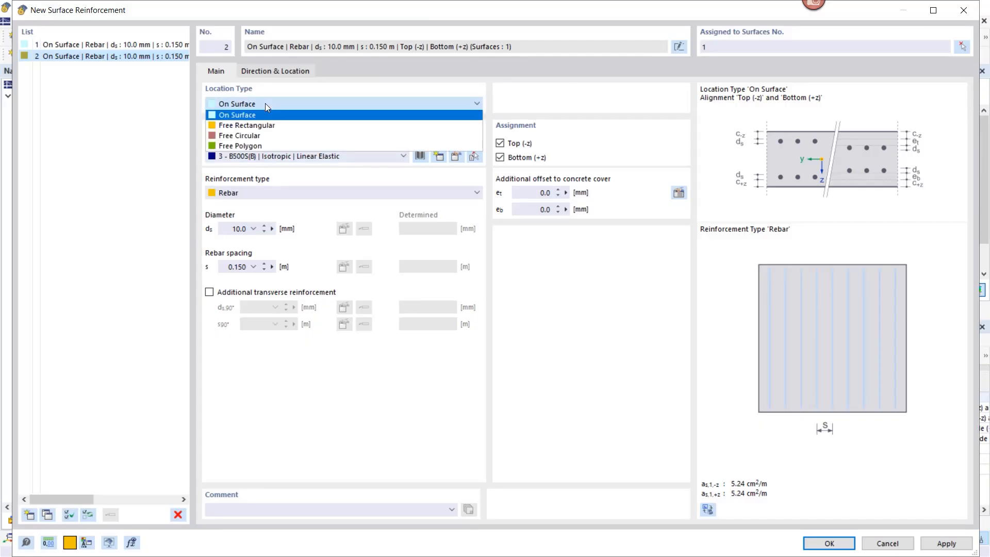
left_click(251, 127)
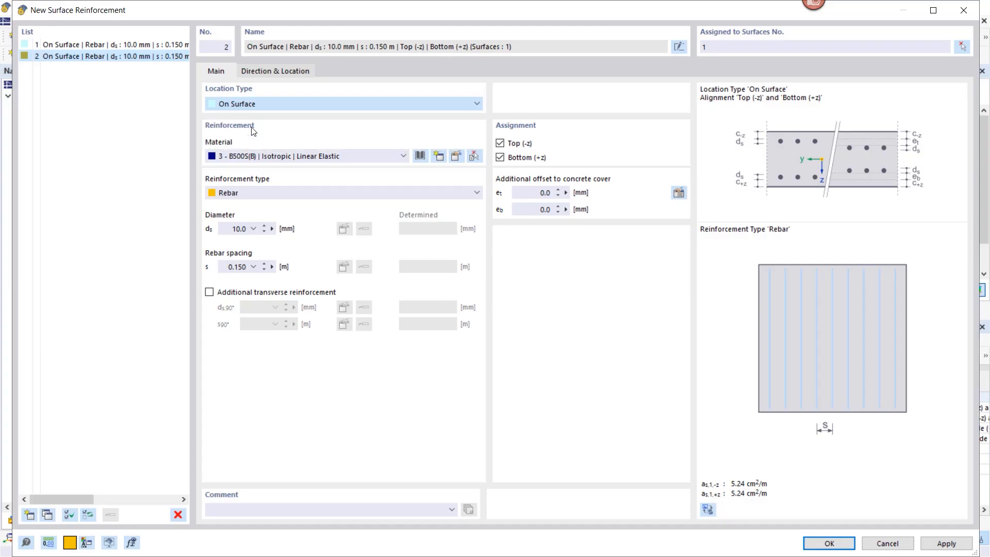
Add transverse reinforcement, set both bar diameters to 16 mm, and assign the reinforcement to the top (-z) side only
left_click(209, 292)
left_click(236, 228)
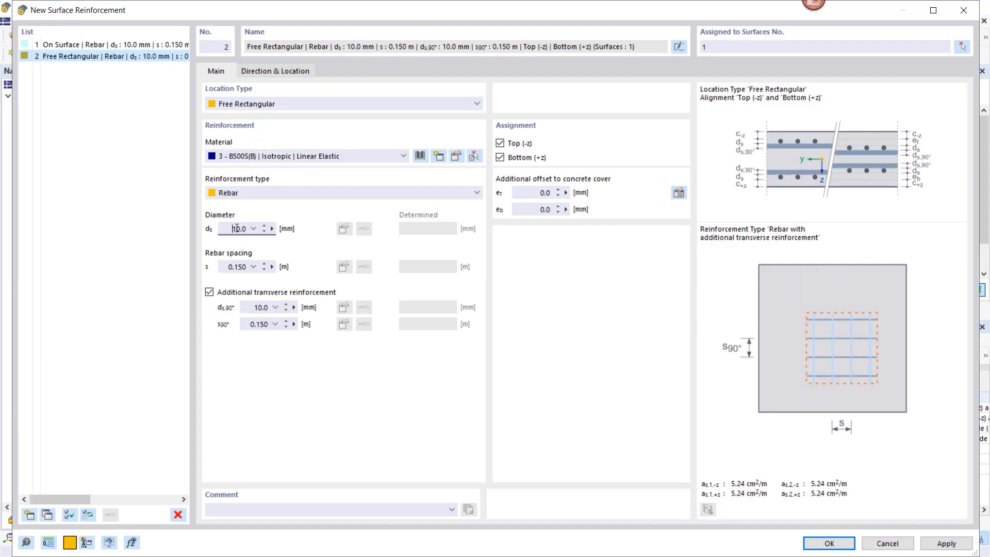
type("16")
double_click(261, 307)
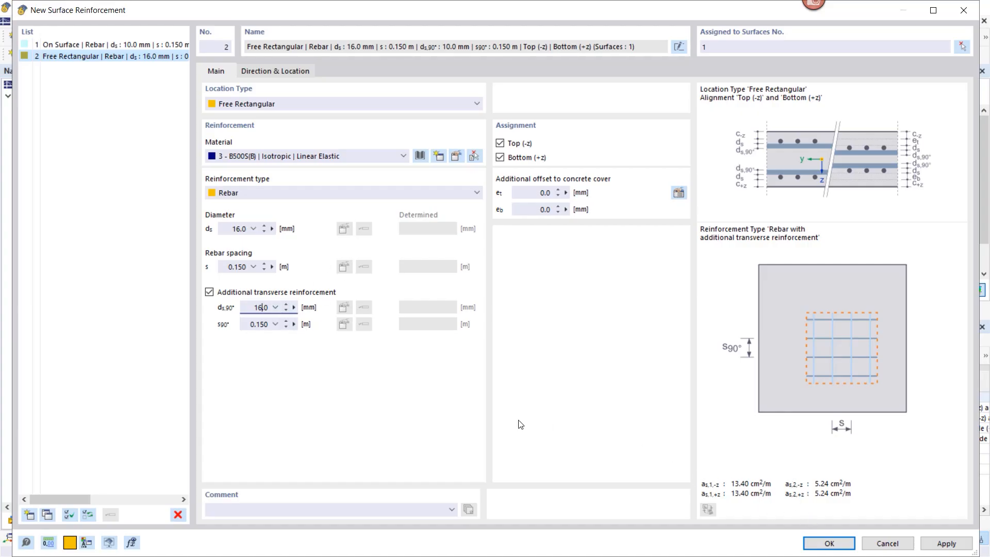
left_click(261, 325)
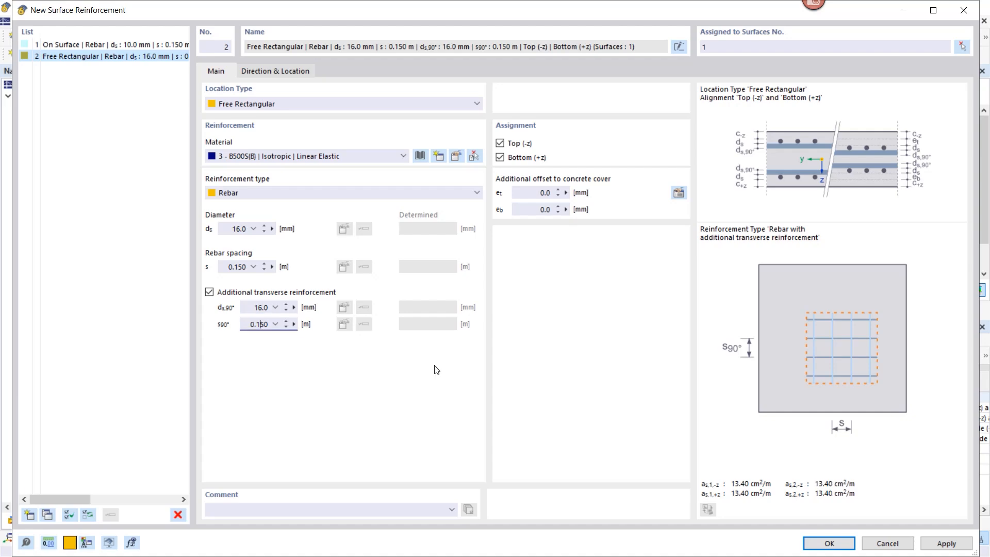
left_click(499, 157)
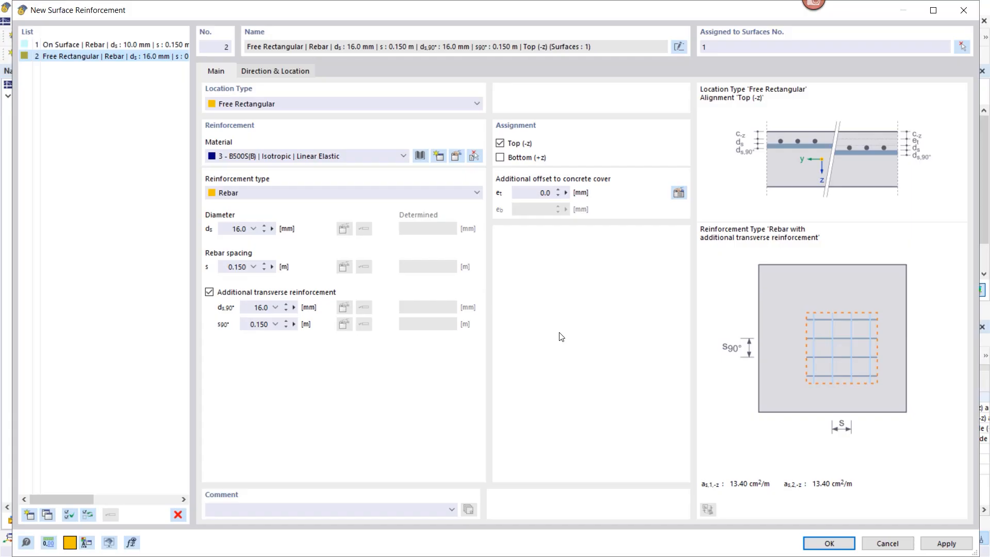
Define the reinforcement location by centre and sides of a rectangle, with a = 3 m and b = 4 m
left_click(284, 71)
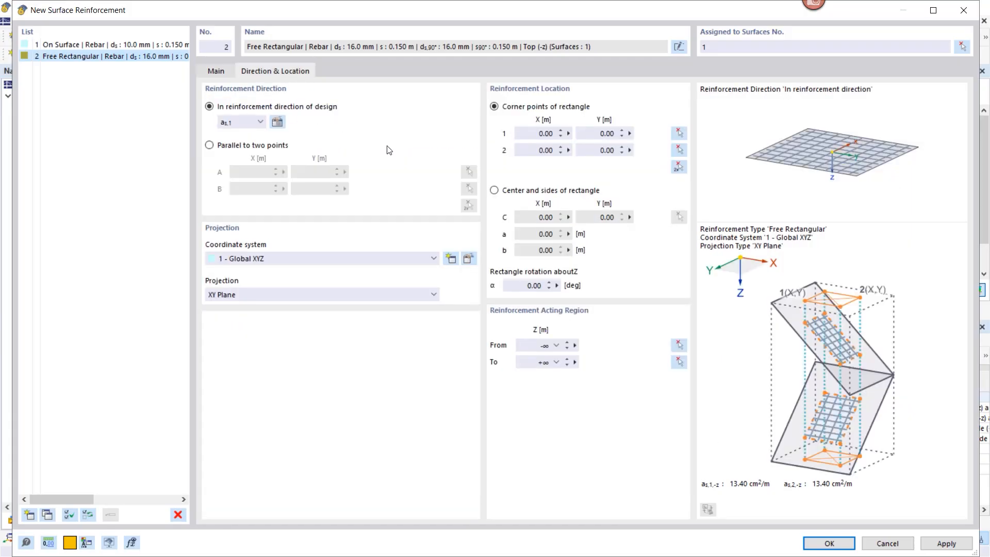
left_click(494, 190)
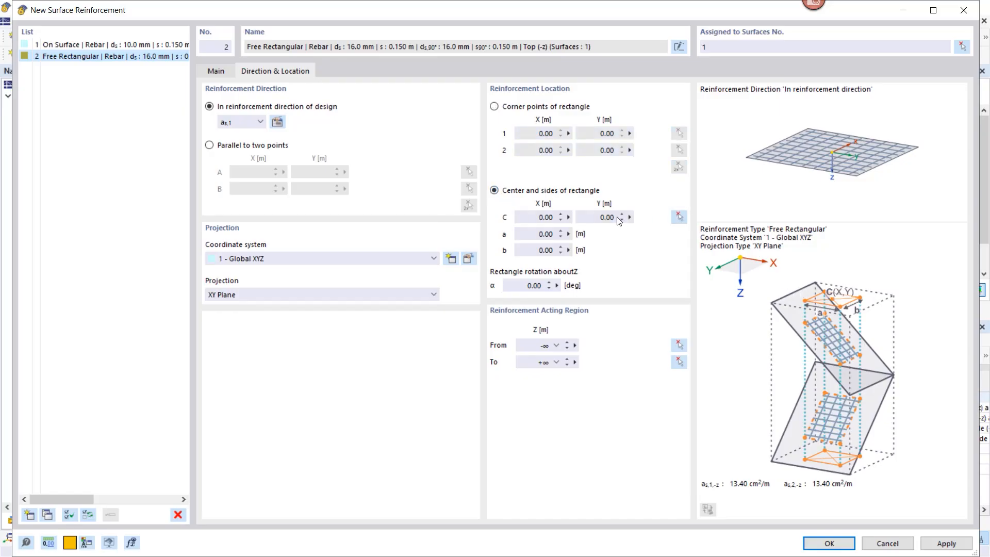
left_click(550, 233)
type("3")
left_click(554, 249)
type("4")
Pick the column node at X -7.60, Y 3.46 as the rectangle centre and save the reinforcement, accepting deletion of the Concrete Design results
left_click(679, 216)
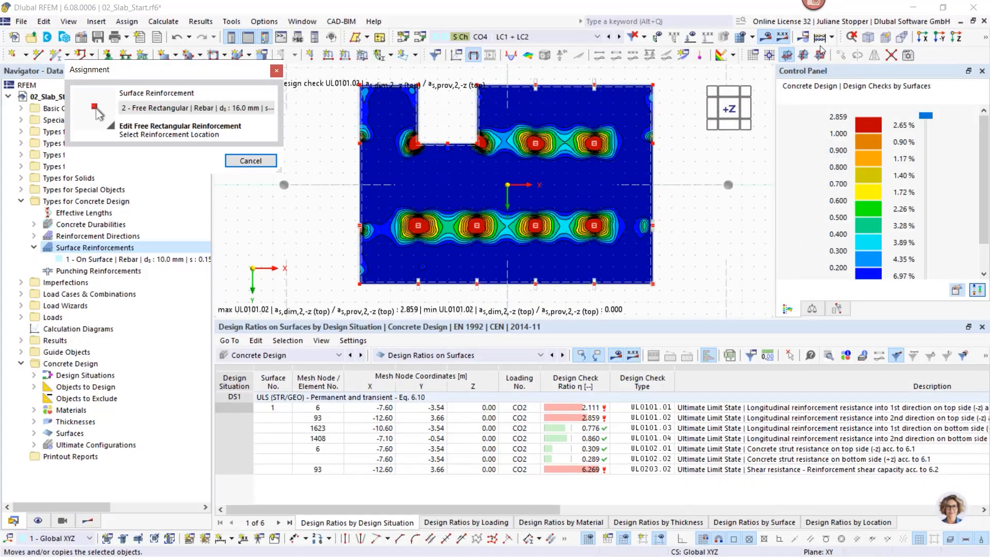
left_click(763, 40)
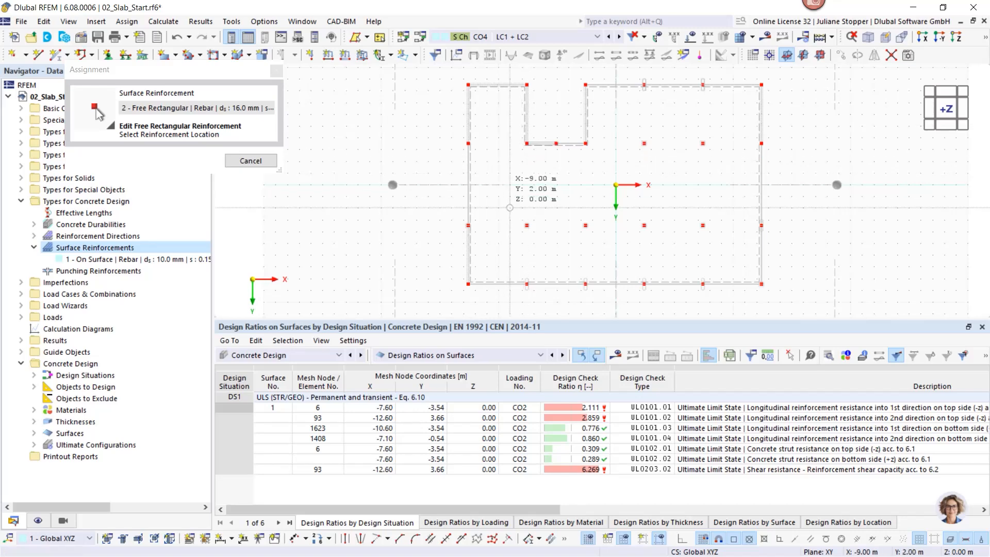
scroll(521, 220, "up", 3)
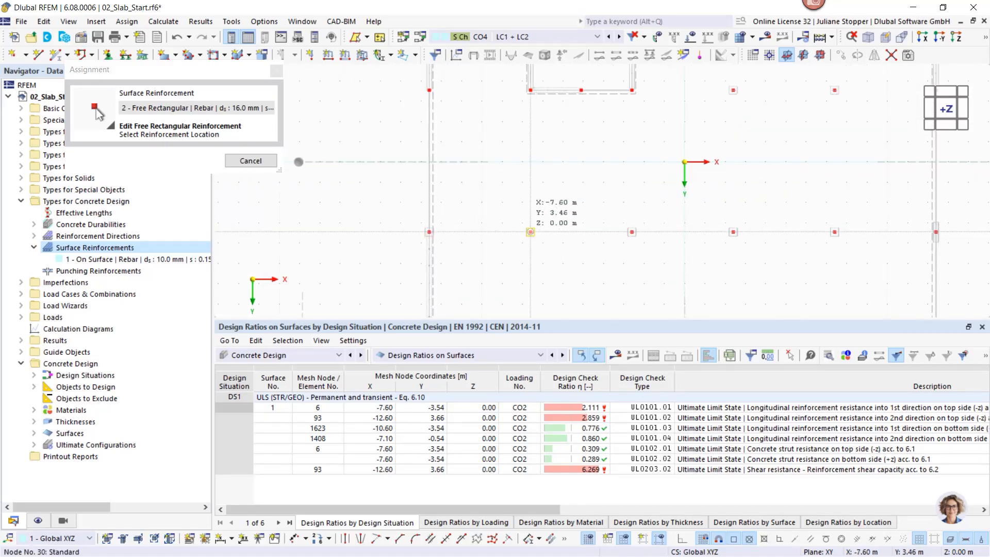
left_click(531, 232)
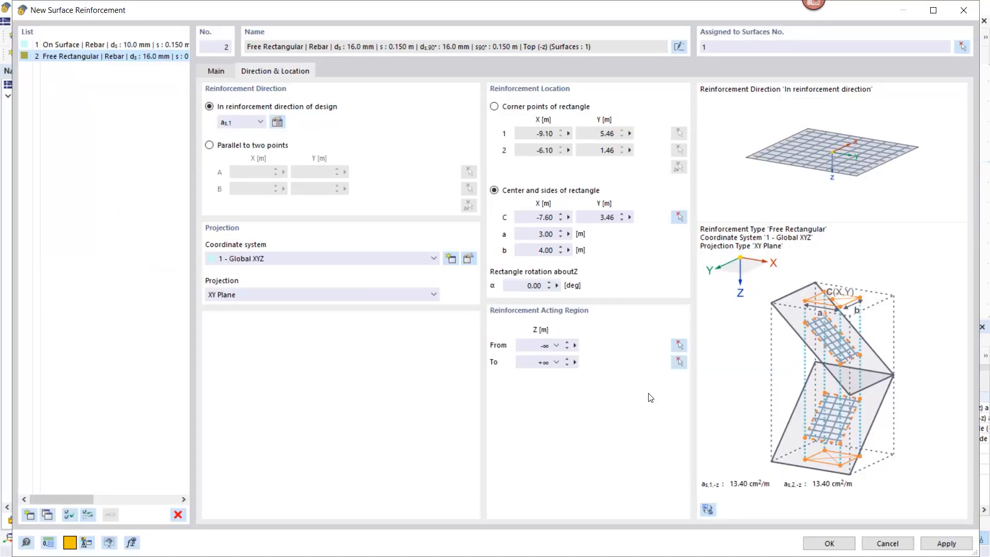
left_click(825, 546)
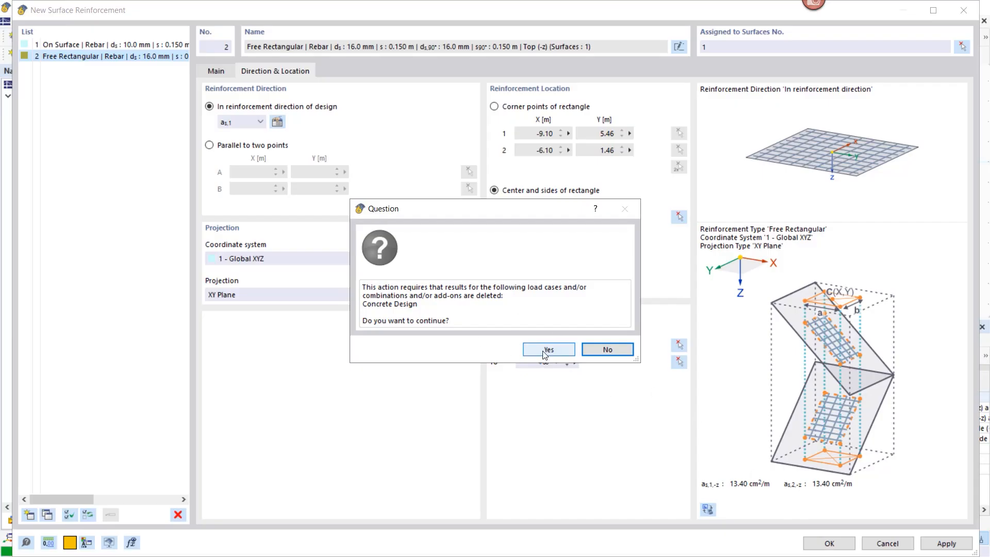
left_click(547, 349)
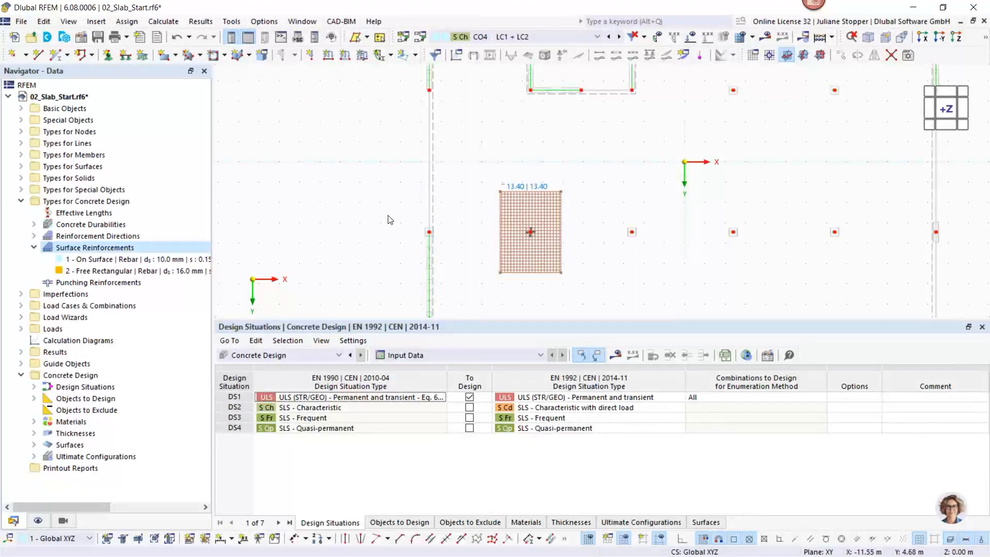
Copy the rectangular reinforcement patch onto the adjacent column in the same row
scroll(456, 248, "down", 4)
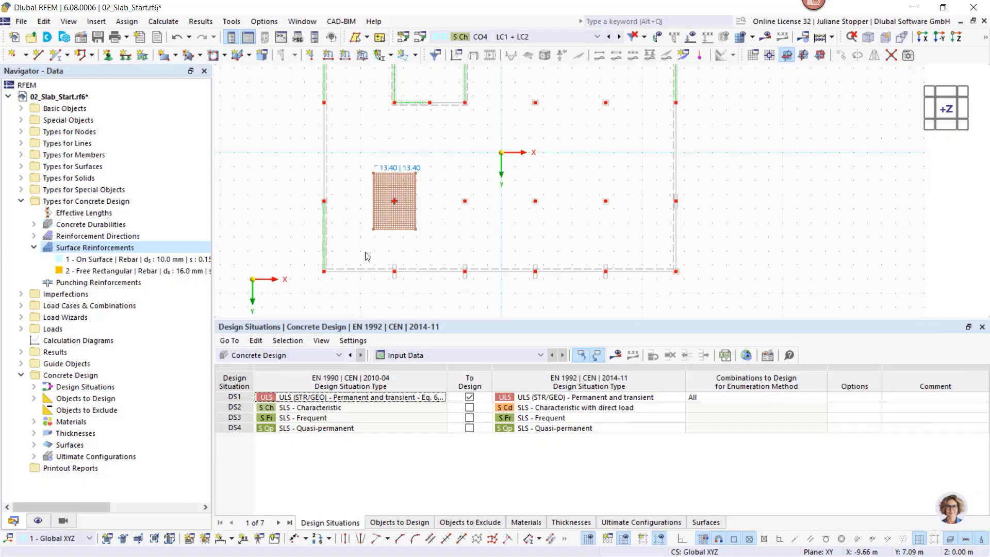
mouse_move(435, 224)
left_mouse_down()
mouse_move(365, 237)
mouse_move(367, 249)
left_mouse_up()
left_click(449, 244)
left_click_drag(441, 217, 365, 246)
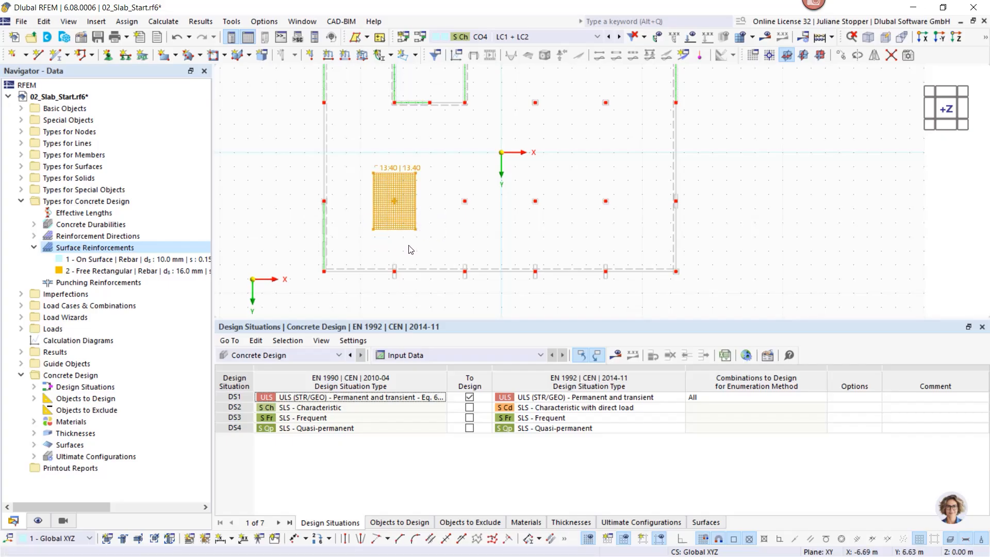
left_click(445, 229)
left_click_drag(452, 212, 365, 240)
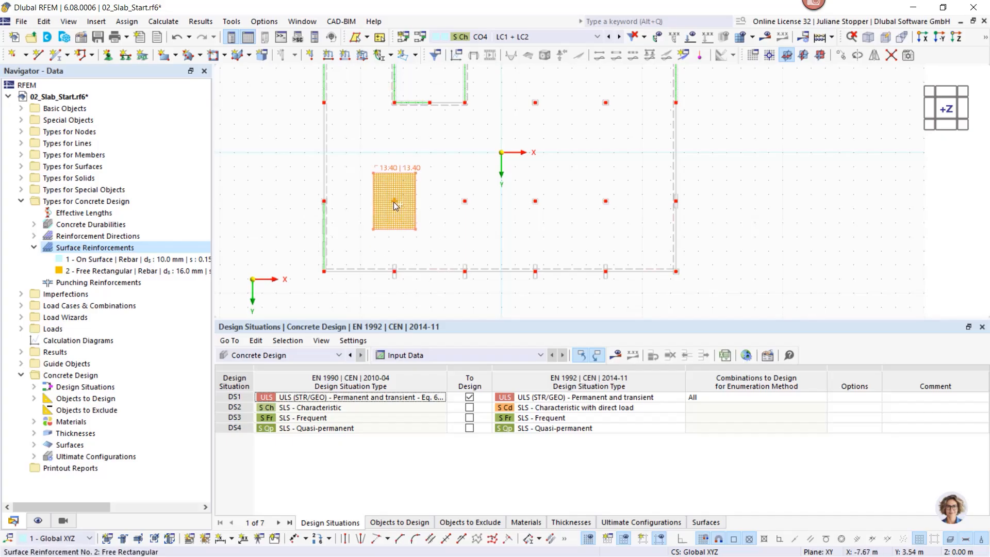
left_click_drag(394, 201, 464, 202, "ctrl")
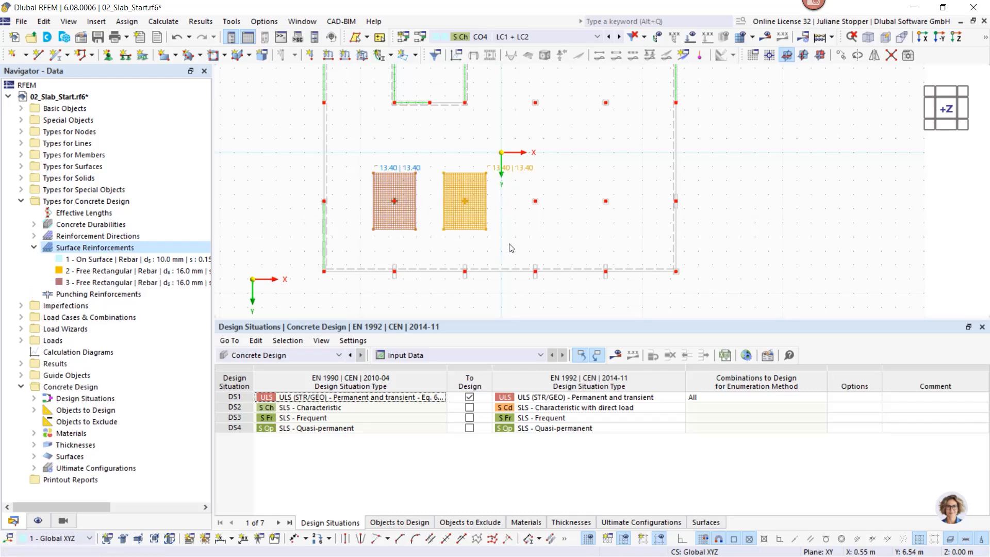
Copy both reinforcement patches together onto the remaining two interior columns of the lower row
key("Escape")
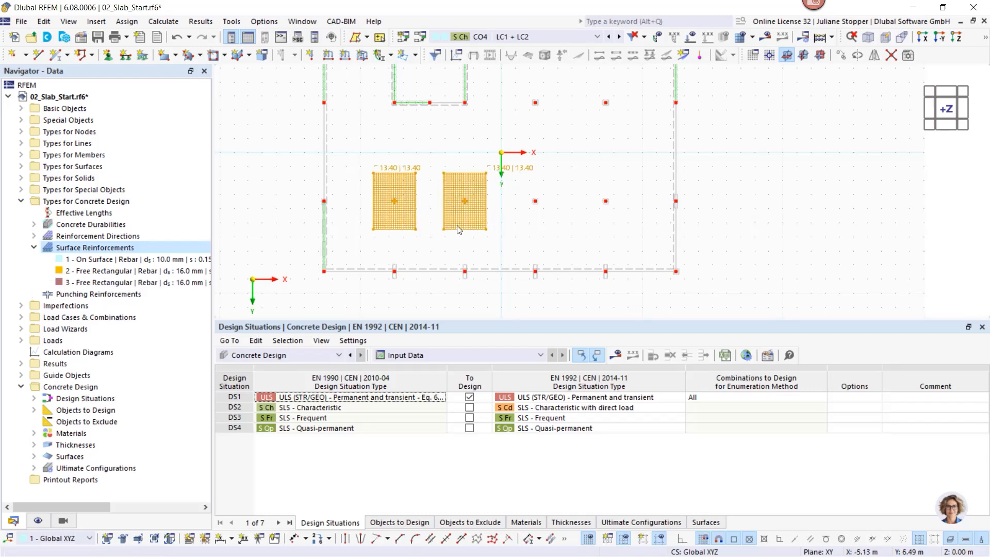
left_click_drag(464, 201, 610, 212, "ctrl")
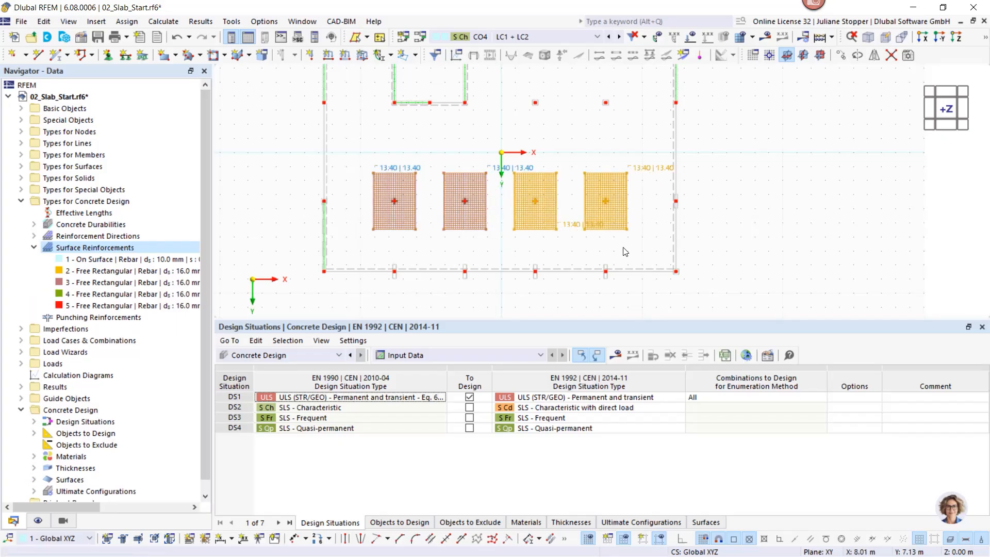
left_click(606, 259)
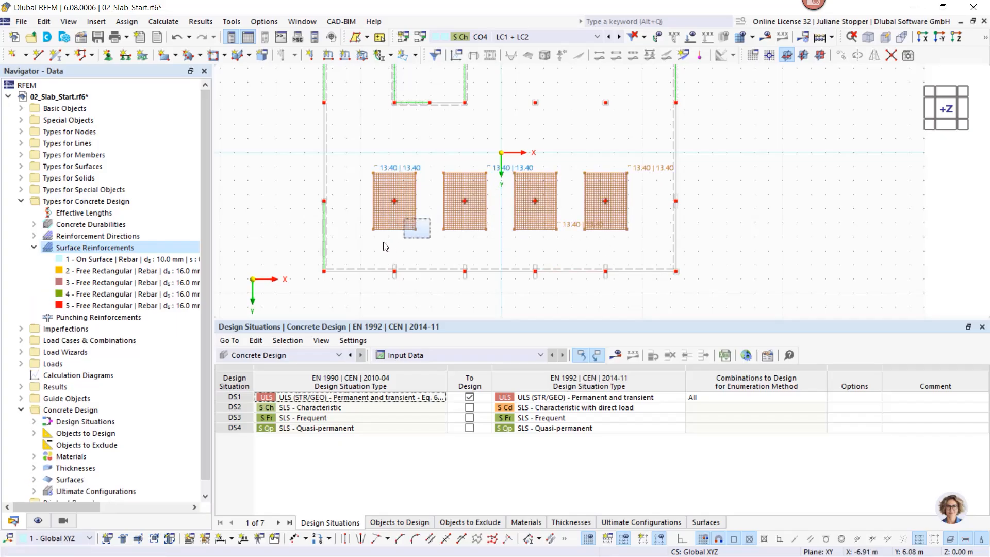
left_click(394, 202)
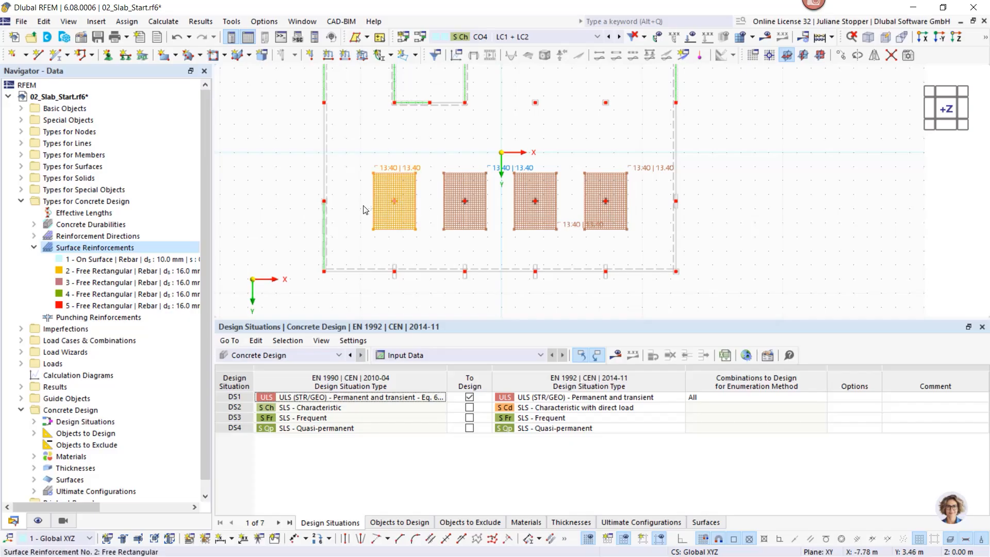
left_click_drag(393, 201, 334, 208)
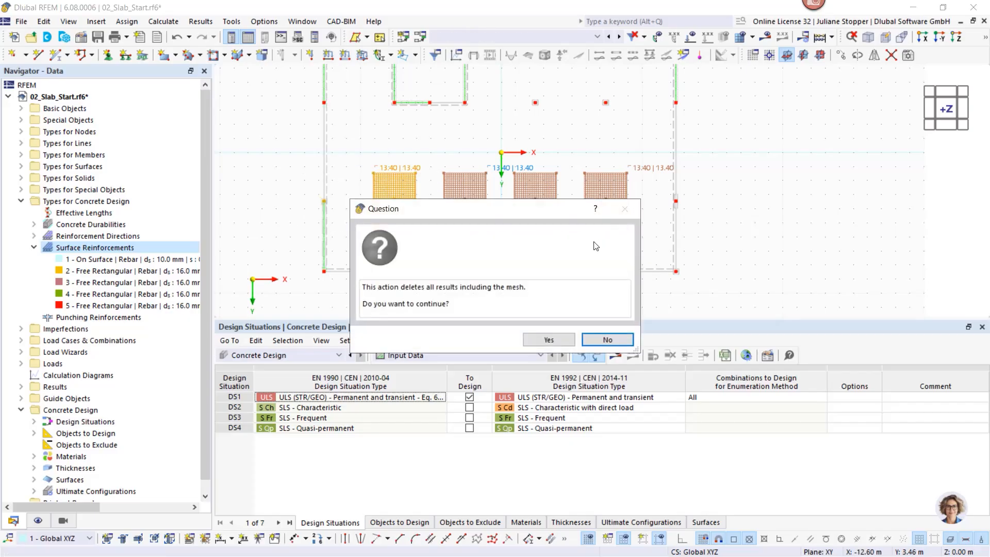
left_click(586, 335)
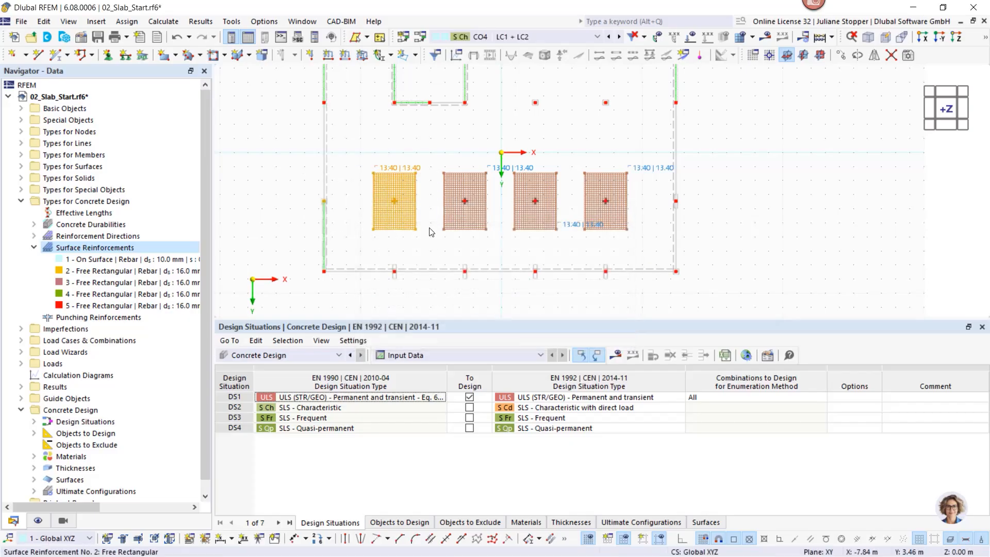
Copy the first column's reinforcement patch onto the support at the slab's left edge in the same row
left_click(431, 223)
left_click(395, 208)
left_click_drag(392, 206, 329, 209)
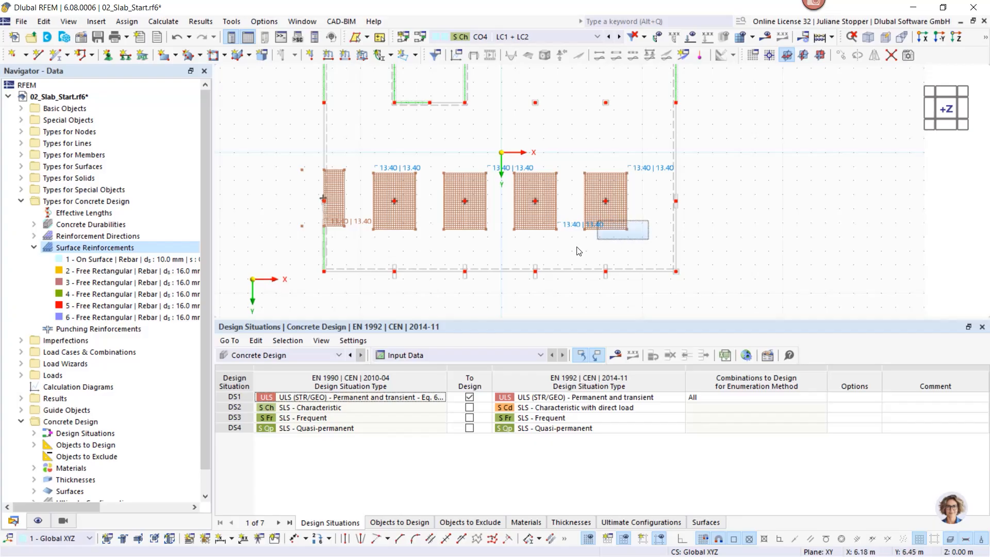
left_click(601, 224)
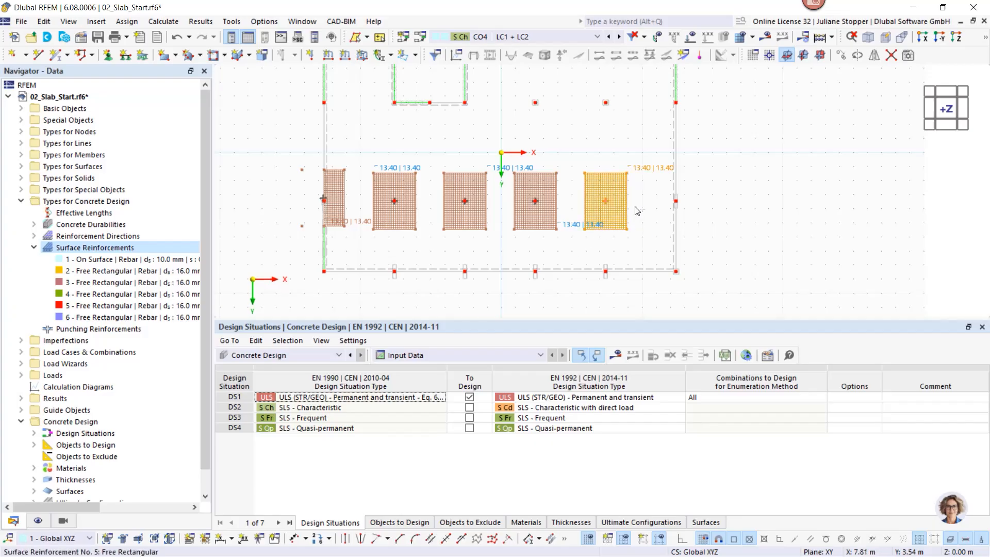
left_click_drag(609, 203, 673, 208, "ctrl")
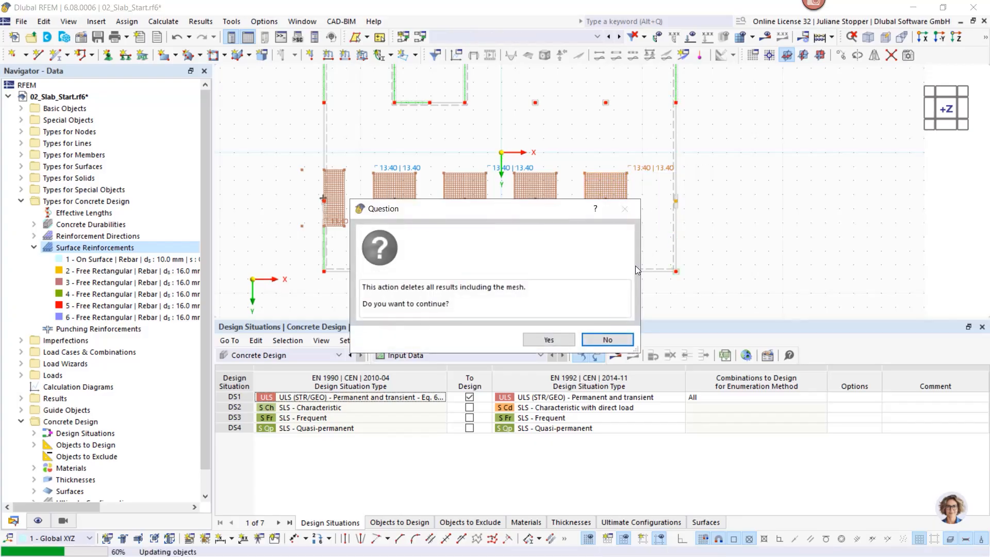
left_click(604, 341)
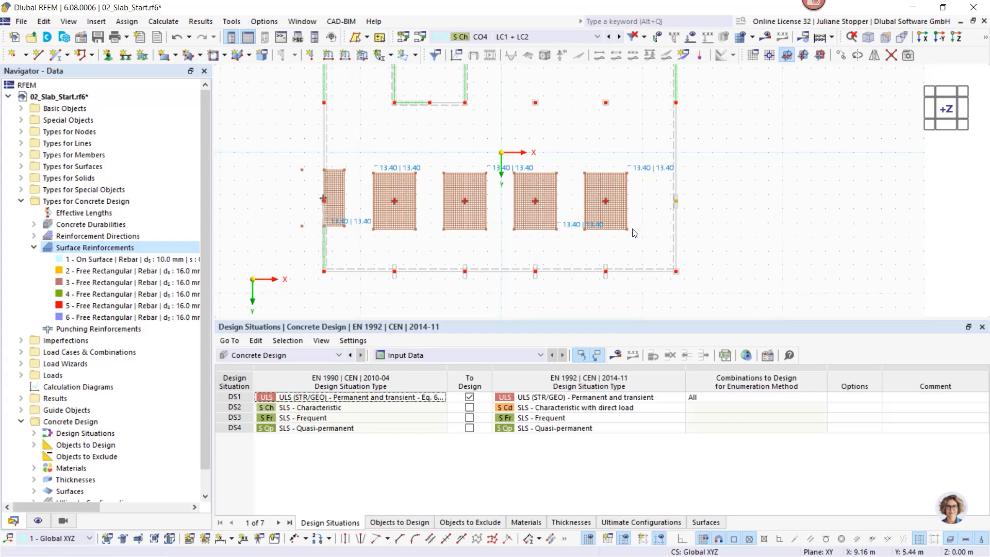
Copy the last interior column's reinforcement patch onto the support at the slab's right edge
left_click_drag(623, 214, 679, 212, "ctrl")
Try to copy all six reinforcement patches onto the upper support row, and undo both attempts
left_click_drag(659, 244, 335, 217)
left_click_drag(399, 211, 393, 114, "ctrl")
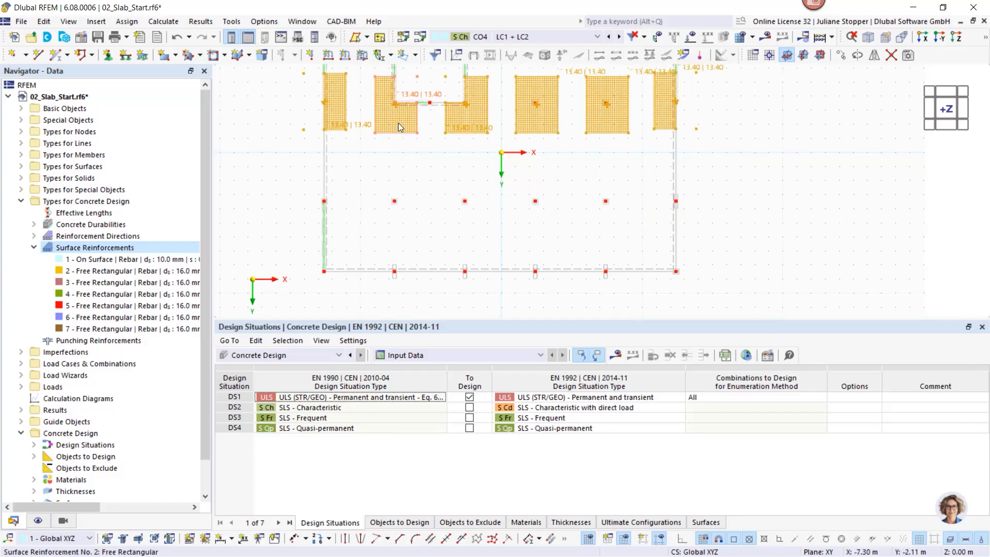
mouse_move(398, 124)
key("ctrl+z")
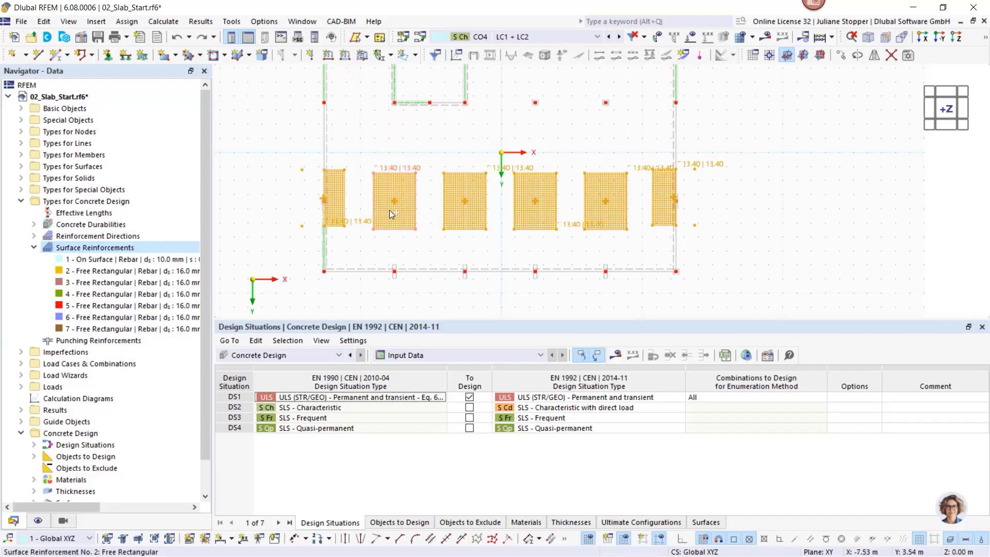
left_click_drag(389, 181, 391, 116)
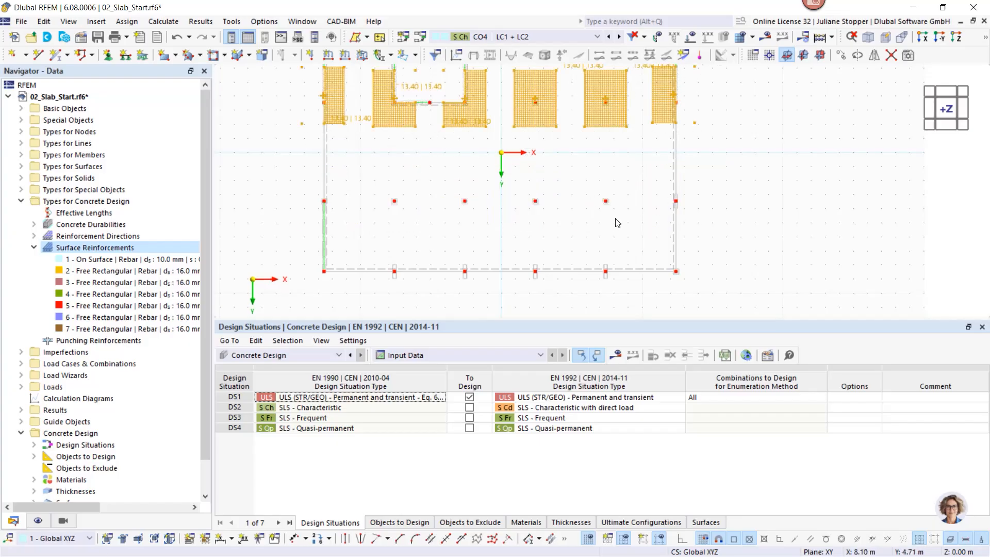
key("ctrl+z")
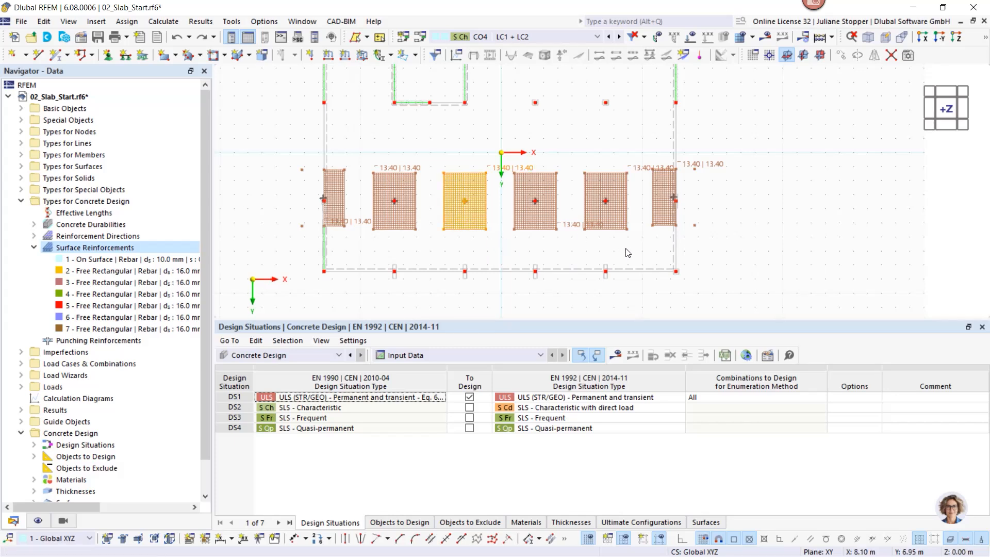
Copy all six lower-row reinforcement patches onto the upper support row with a displacement of -7.00 m in Y
left_click_drag(664, 240, 332, 211)
right_click(382, 217)
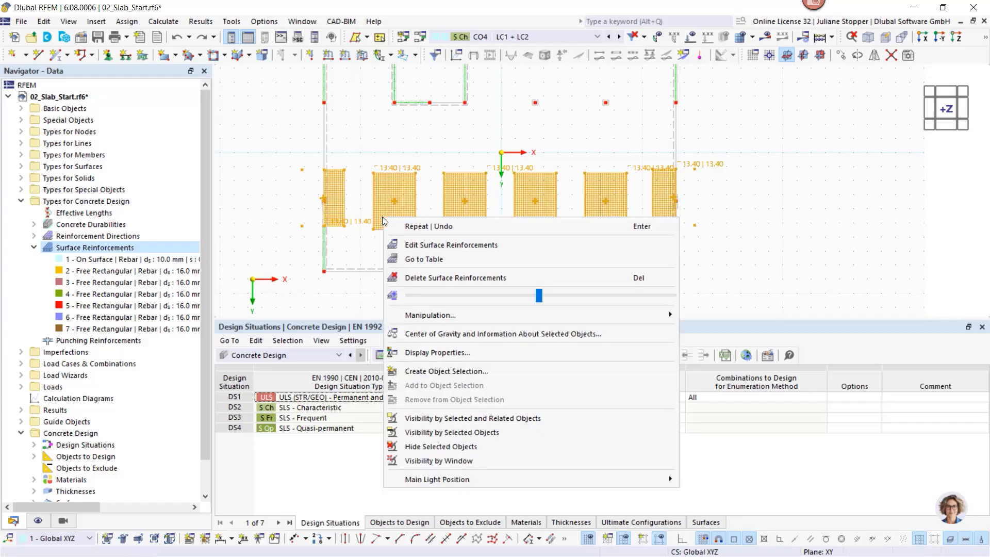
mouse_move(445, 320)
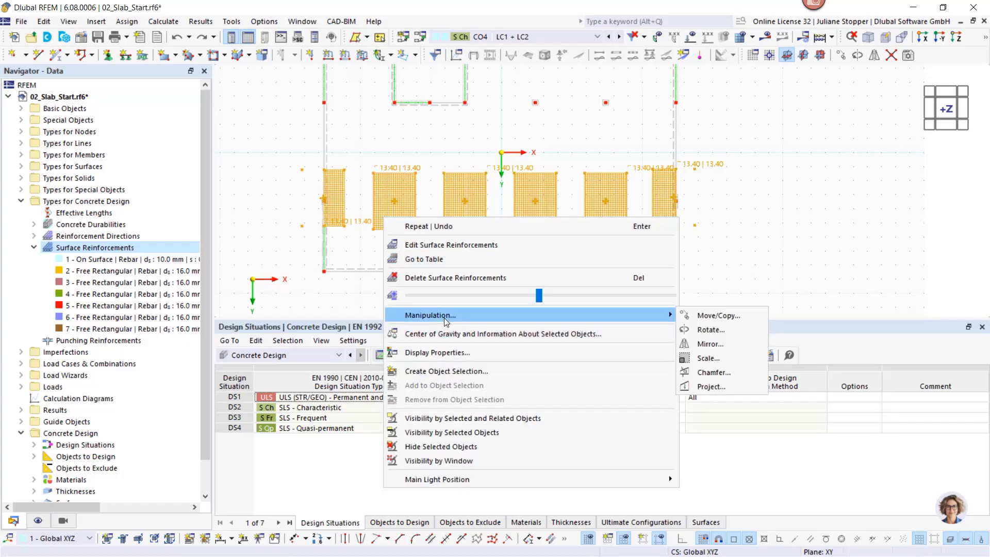
left_click(699, 316)
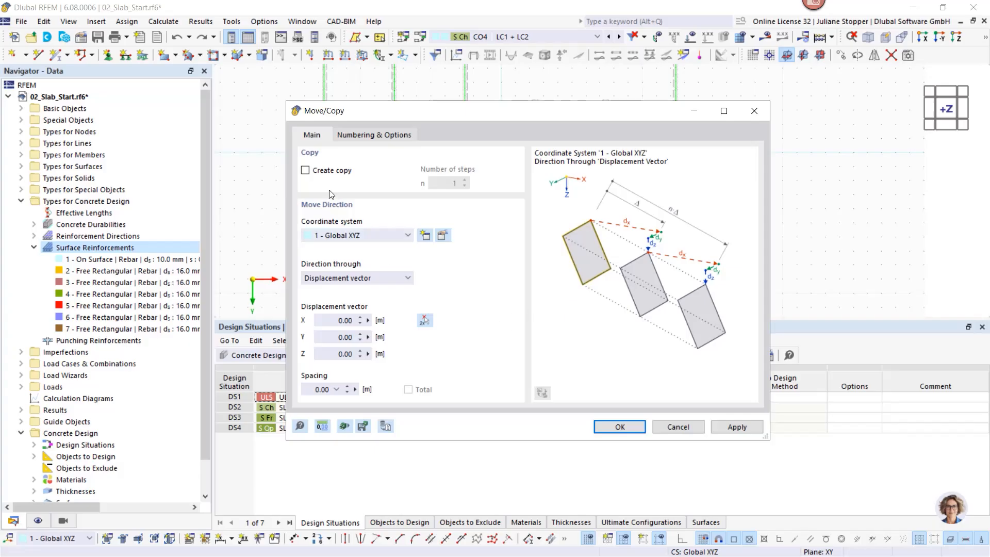
left_click(309, 174)
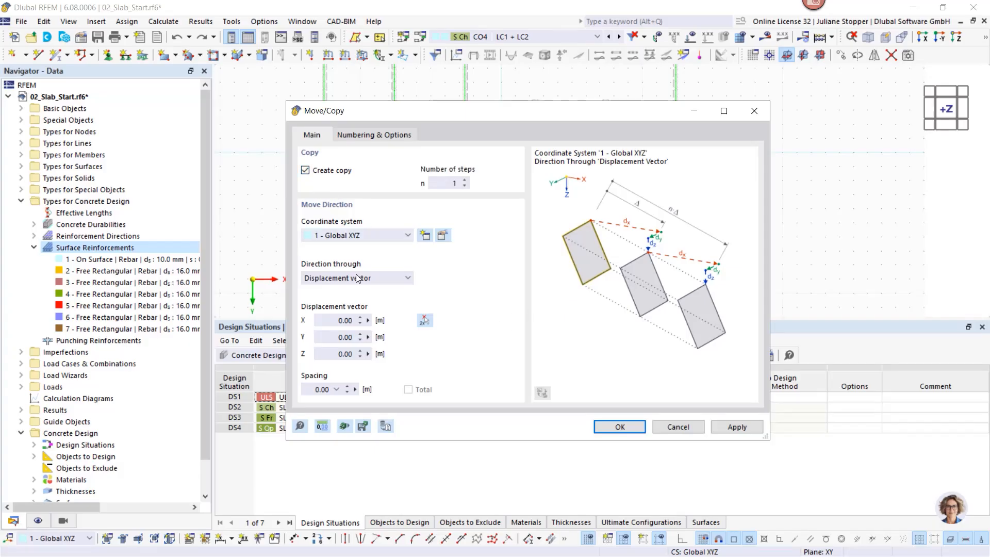
left_click(424, 320)
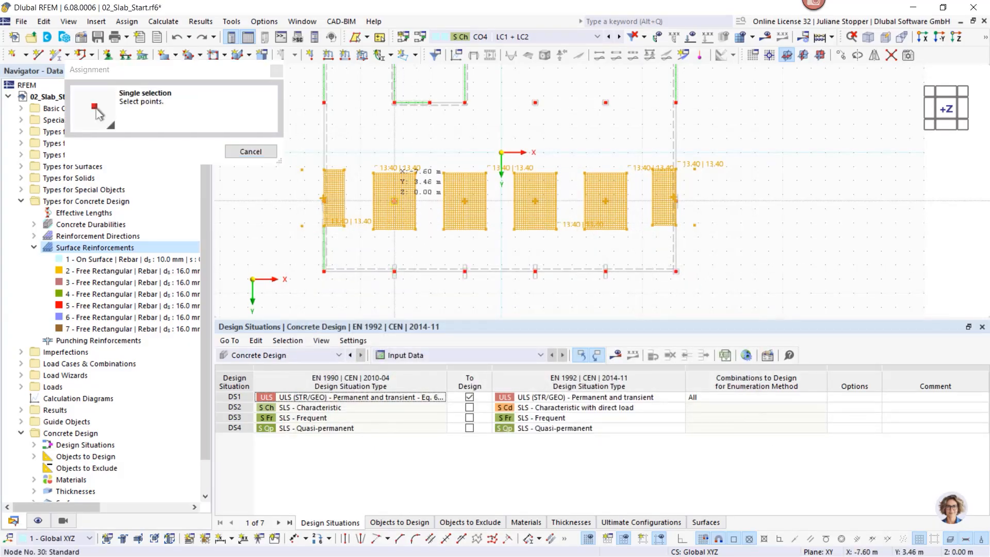
left_click(395, 102)
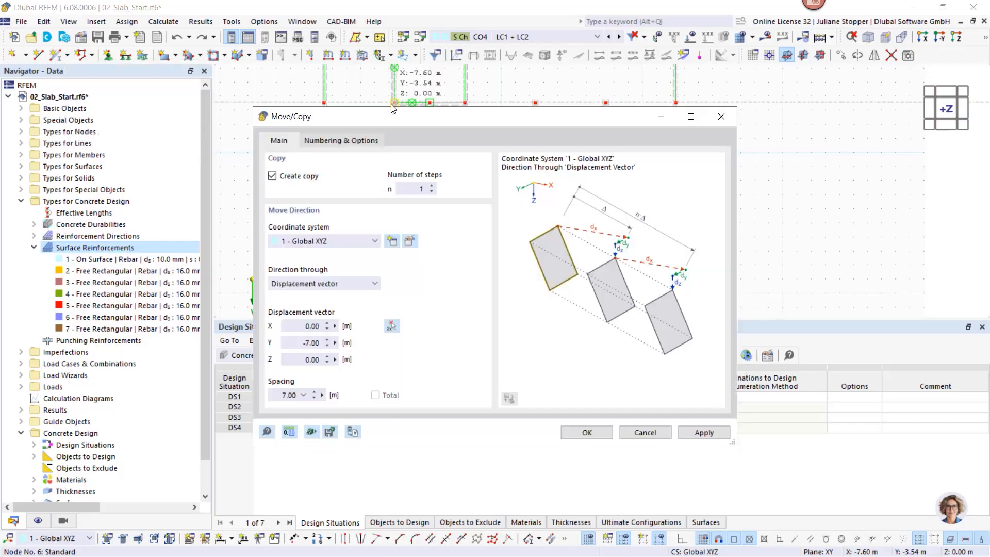
left_click(584, 433)
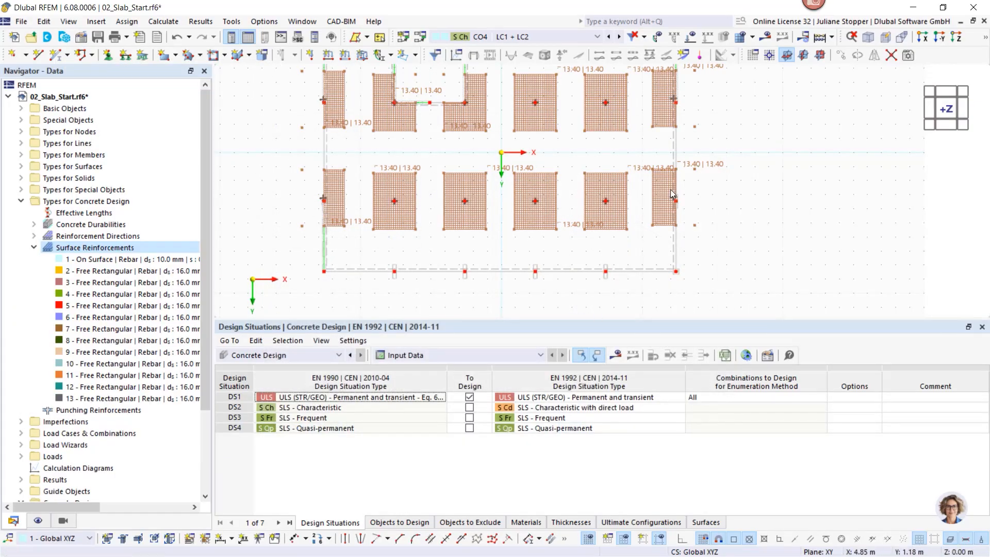
scroll(717, 204, "down", 2)
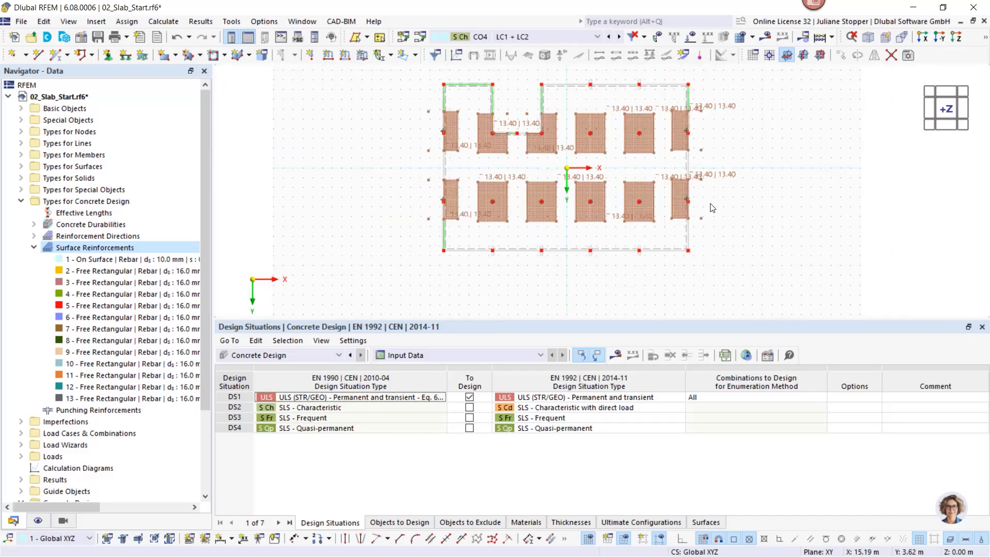
middle_click_drag(700, 176, 615, 187)
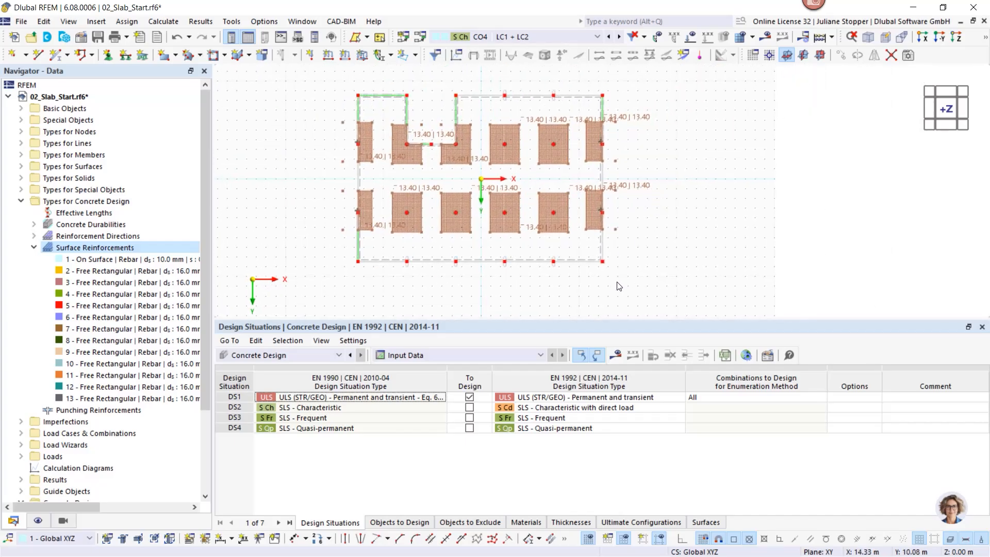
Run the concrete design calculation and hide the Types for Concrete Design objects over the design check results
left_click(616, 356)
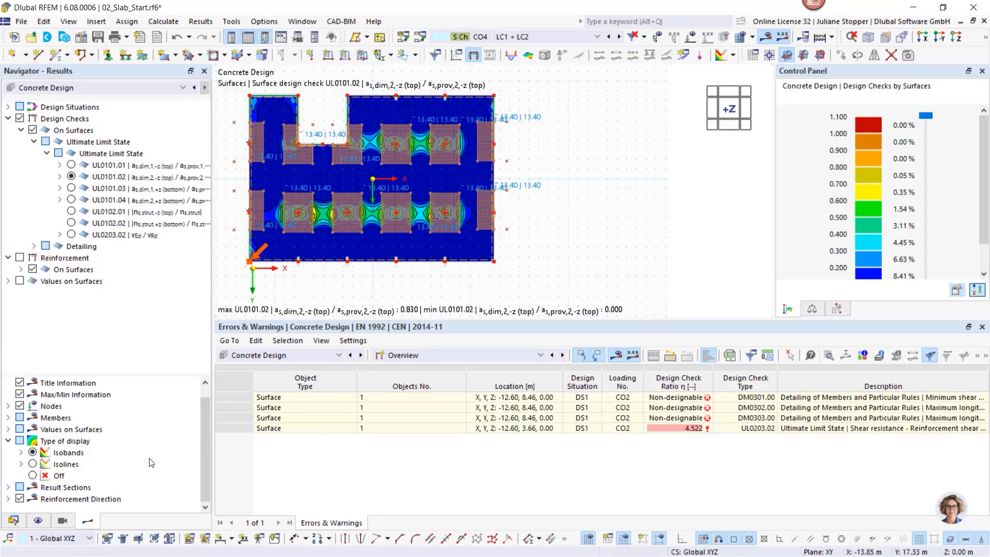
left_click(38, 520)
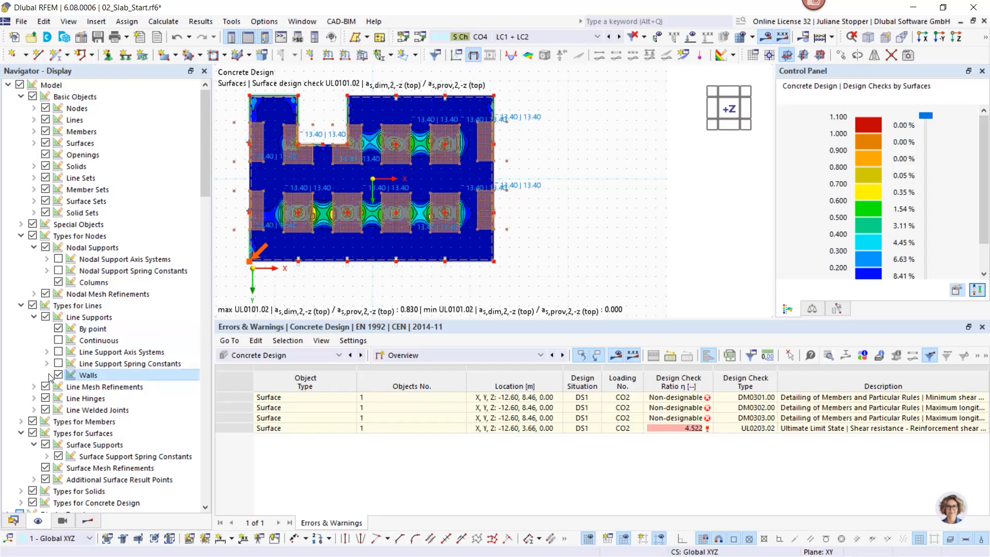
scroll(34, 392, "down", 4)
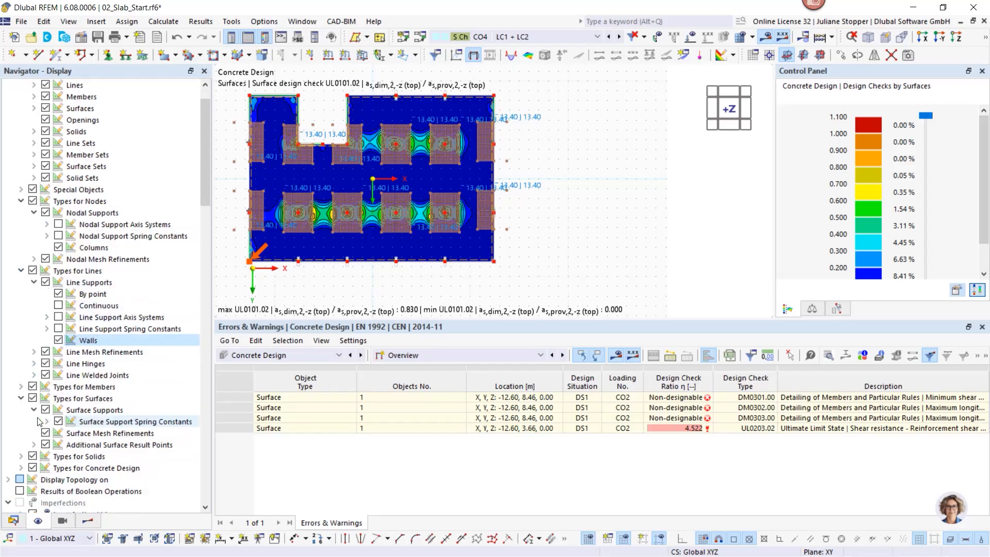
left_click(33, 363)
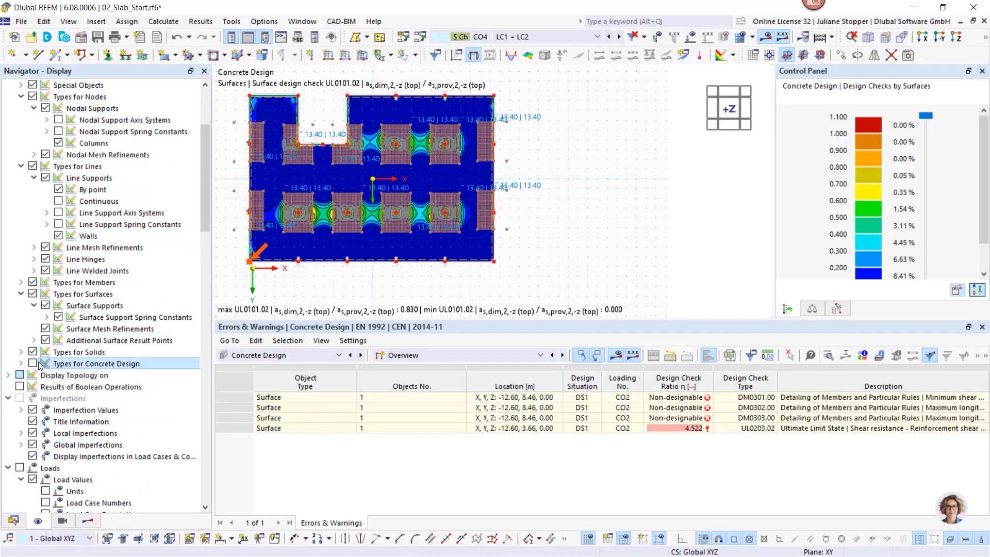
left_click(86, 522)
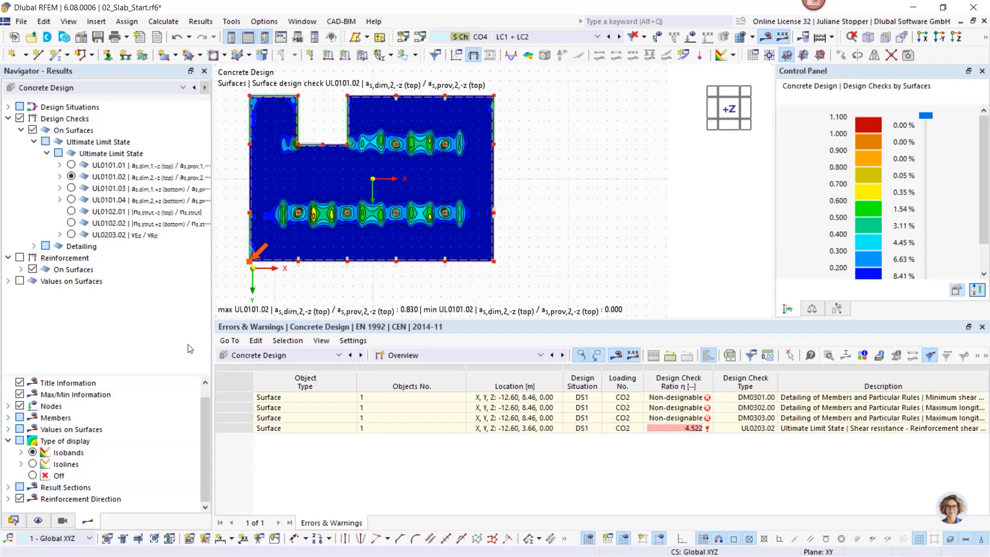
List the concrete design ratios on surfaces by design situation
left_click(456, 359)
left_click(444, 385)
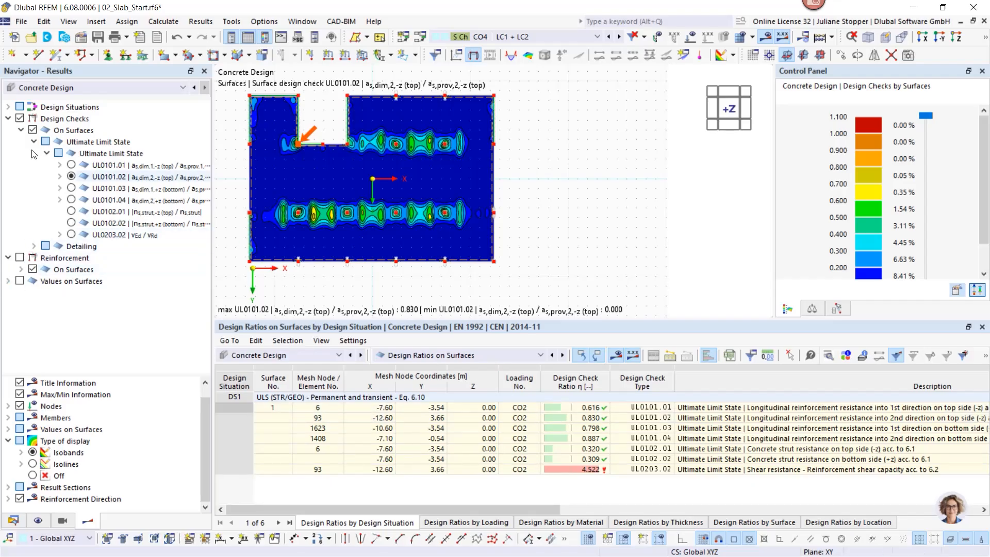
Replace the design check display with the required longitudinal top reinforcement and view it in both directions
left_click(19, 118)
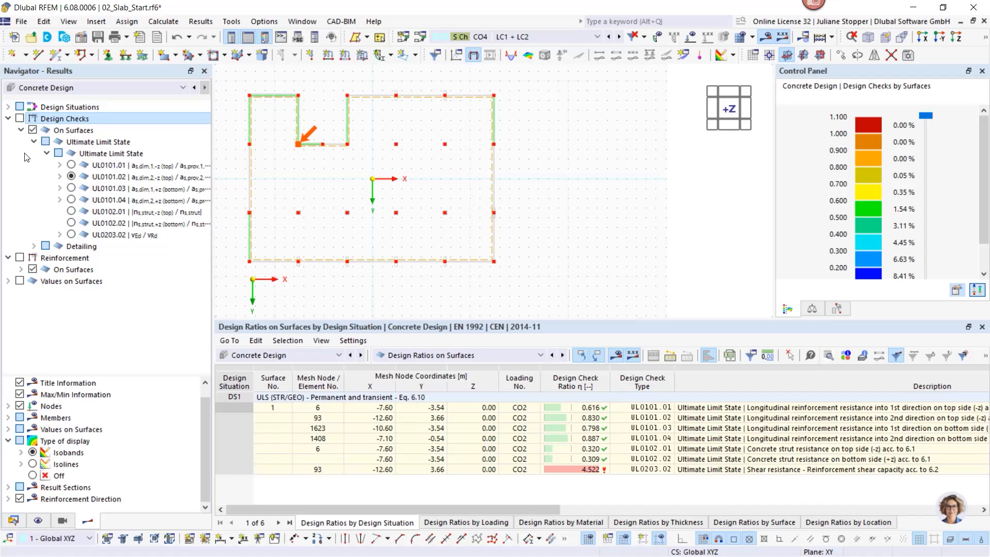
left_click(19, 258)
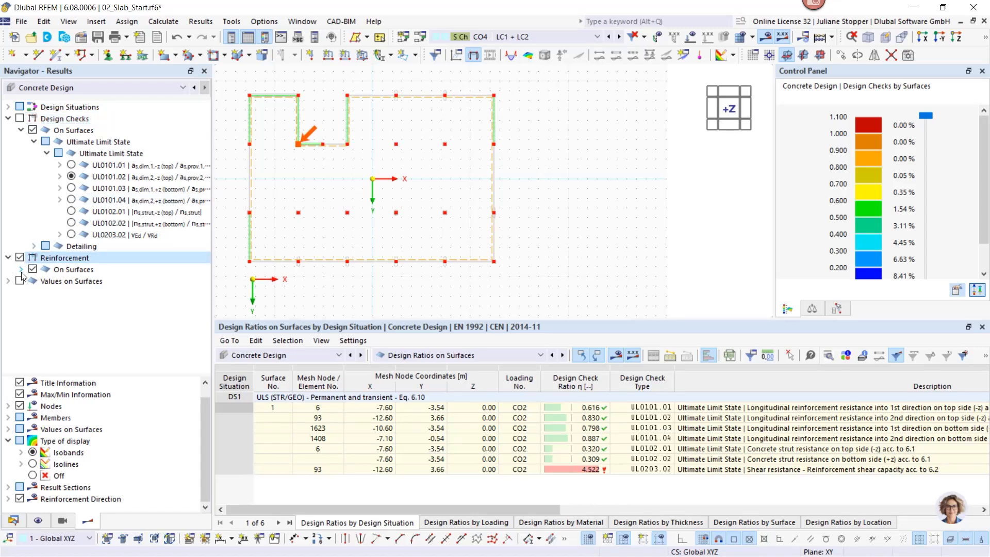
left_click(21, 271)
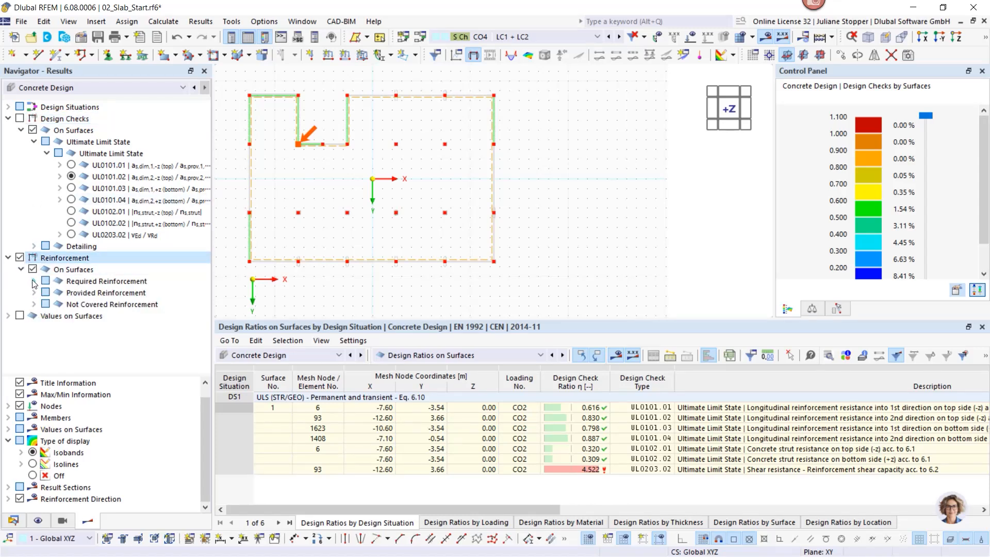
left_click(33, 281)
left_click(46, 293)
left_click(70, 304)
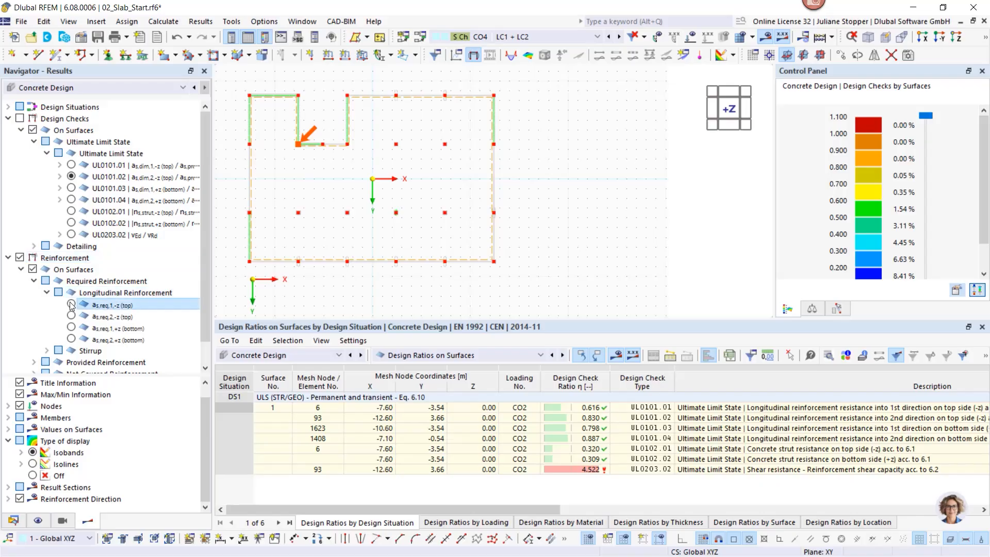
left_click(71, 316)
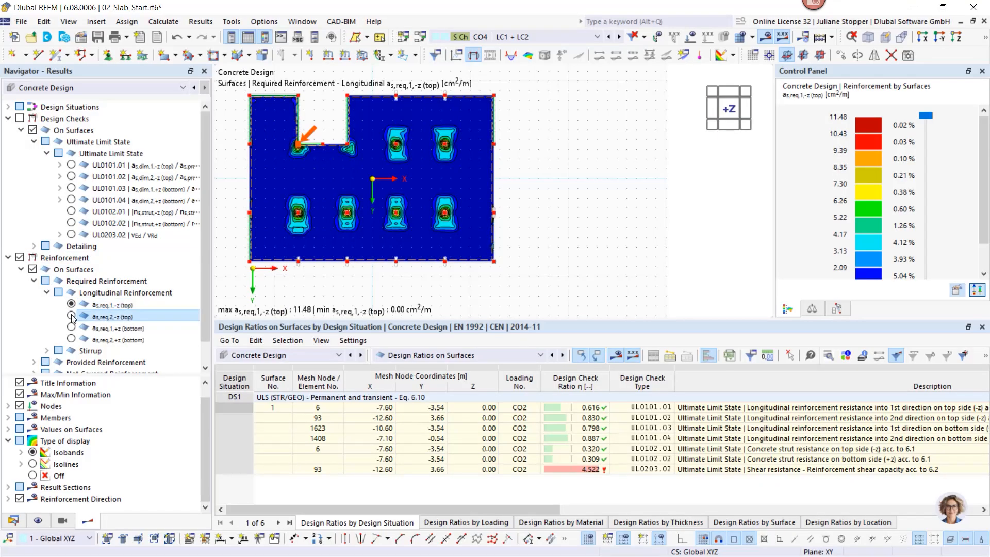
Display the provided longitudinal top reinforcement in direction 1 across the slab
scroll(31, 296, "down", 1)
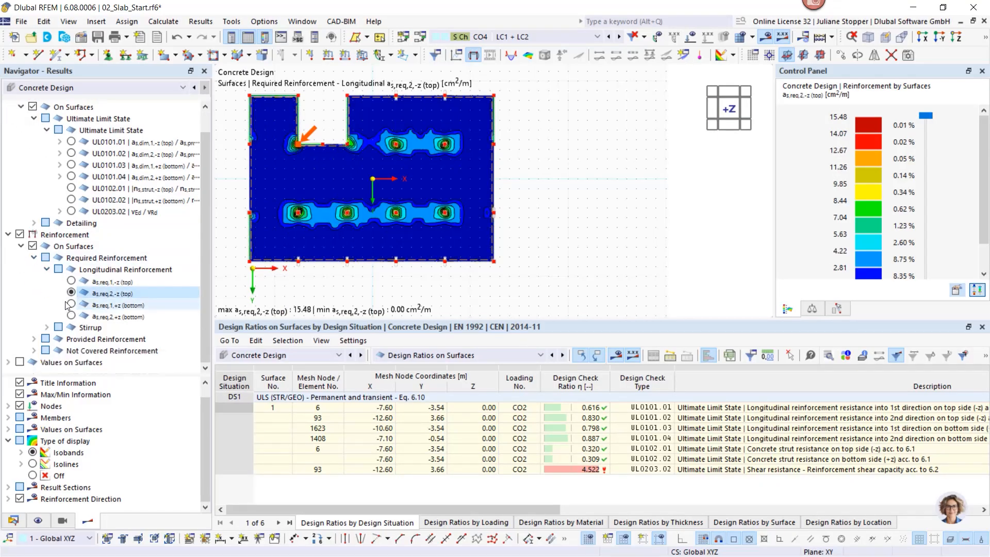
left_click(33, 338)
left_click(47, 351)
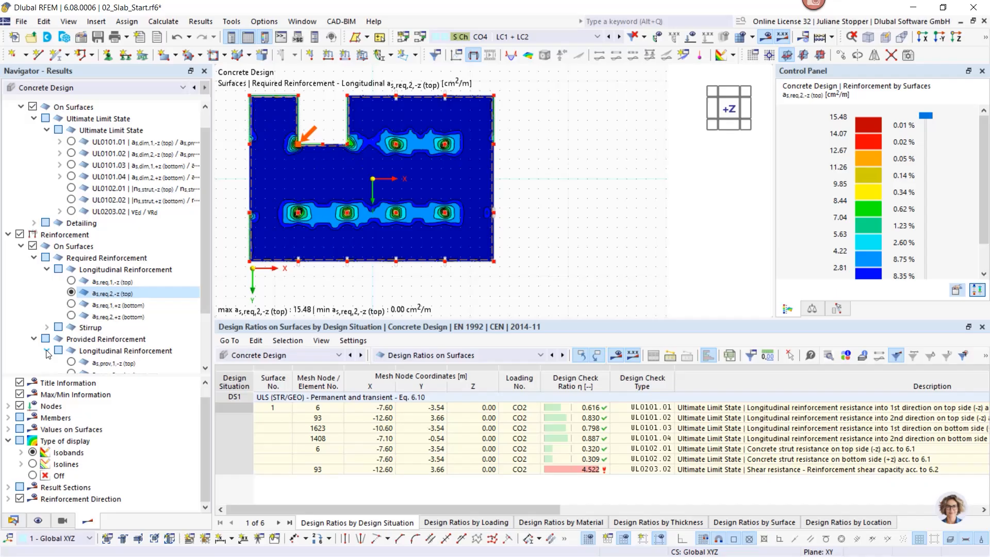
left_click(71, 363)
scroll(456, 224, "down", 2)
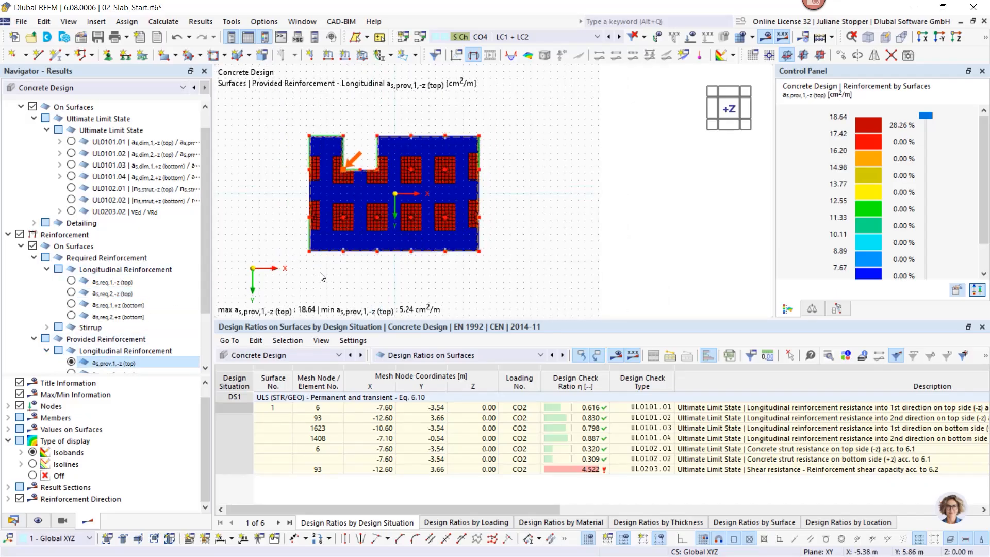
Examine the not covered longitudinal reinforcement in both directions, on the top and bottom sides of the slab
scroll(206, 240, "down", 3)
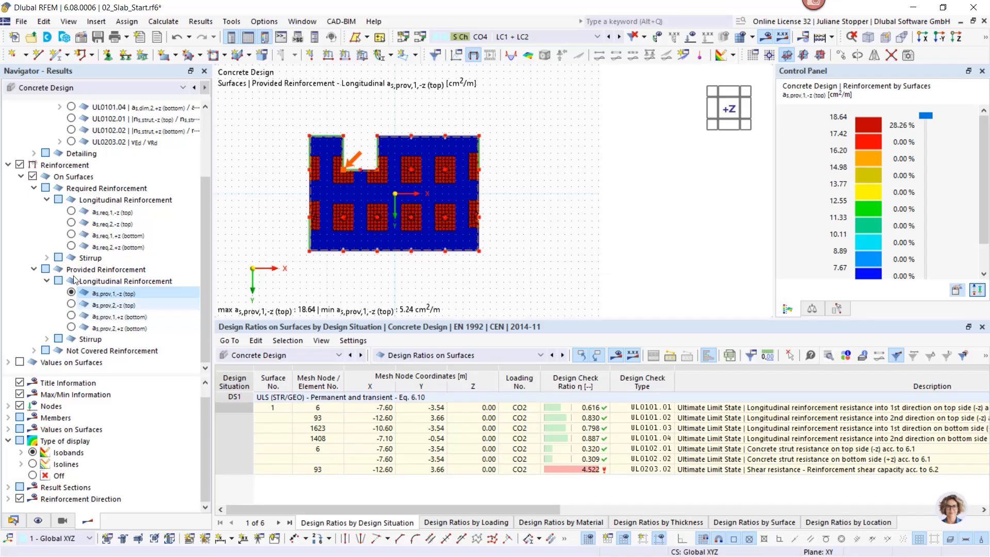
left_click(34, 351)
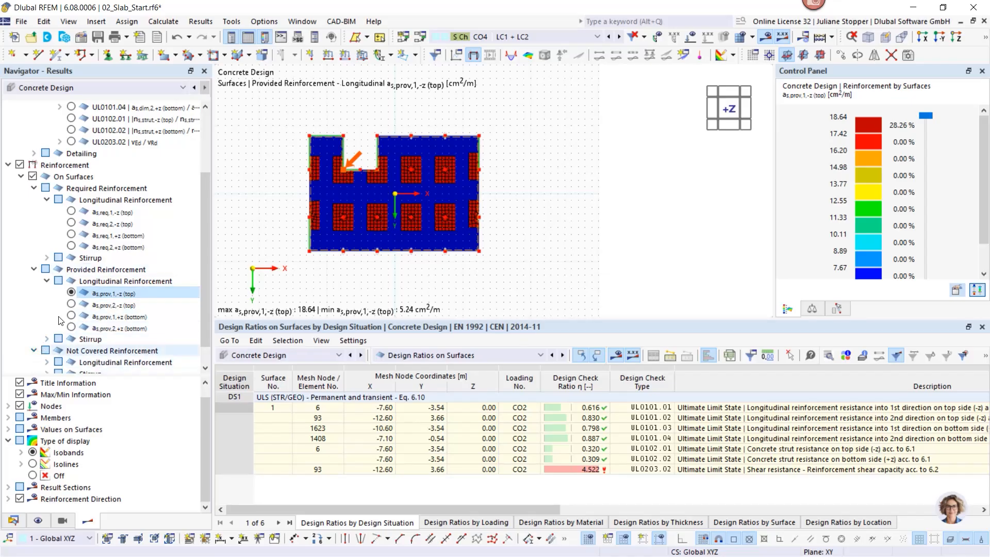
left_click(72, 351)
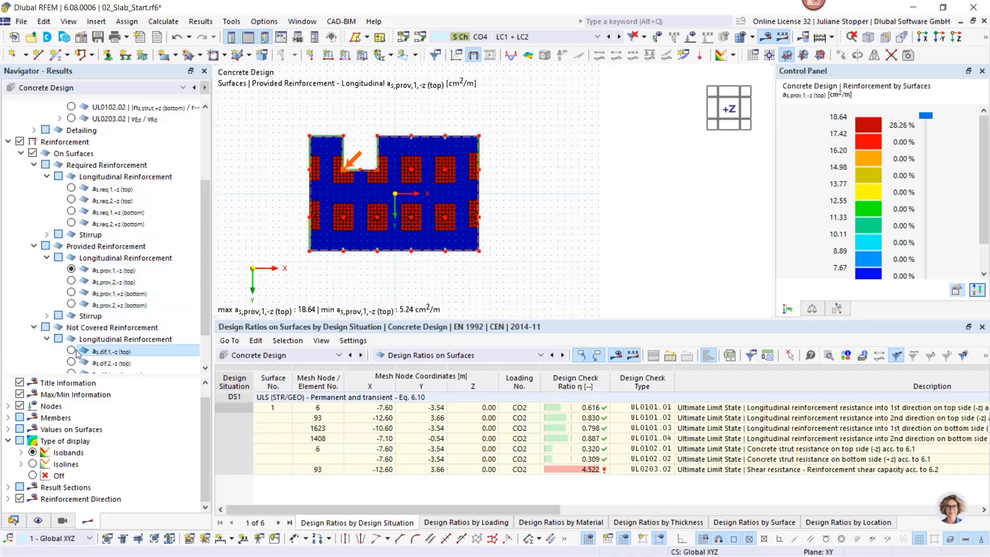
scroll(276, 200, "up", 1)
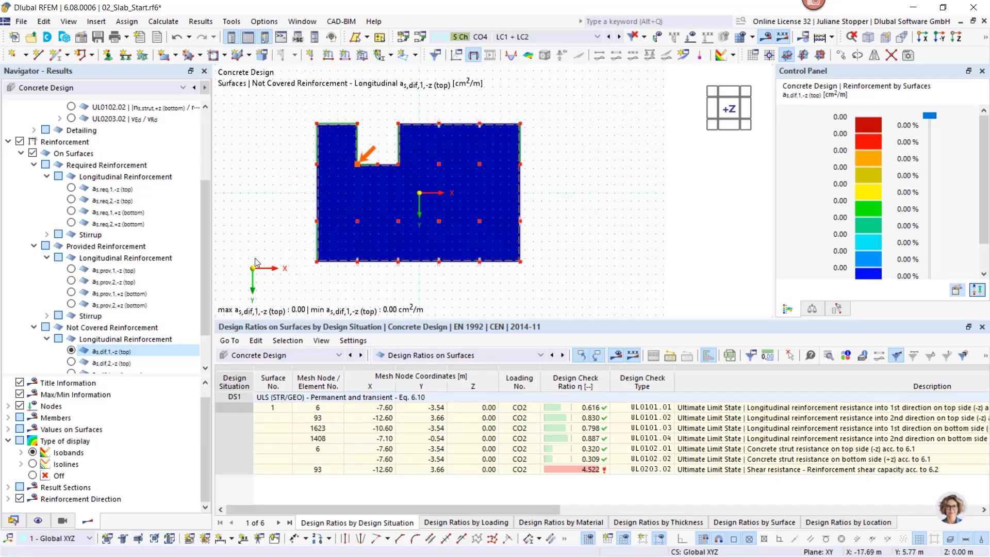
scroll(209, 259, "down", 3)
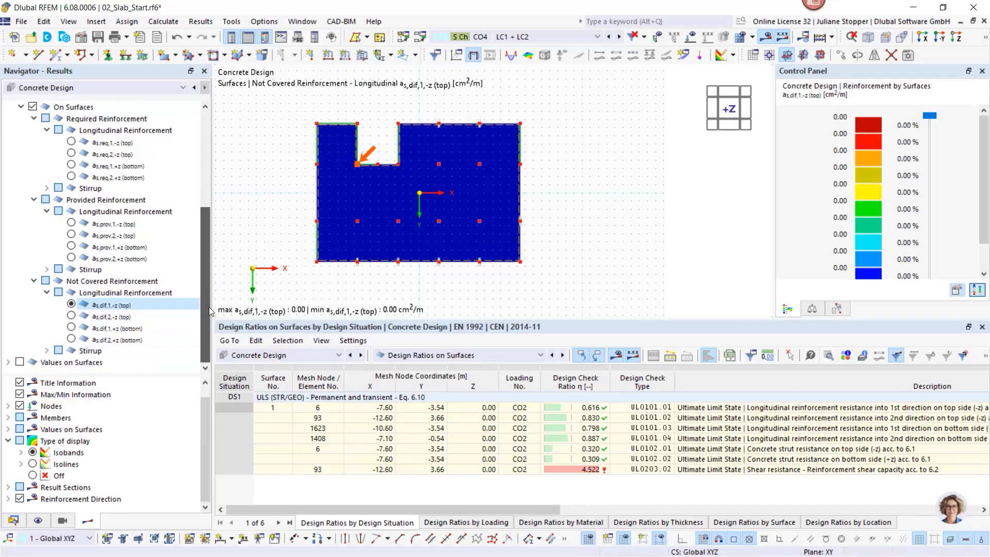
left_click(71, 328)
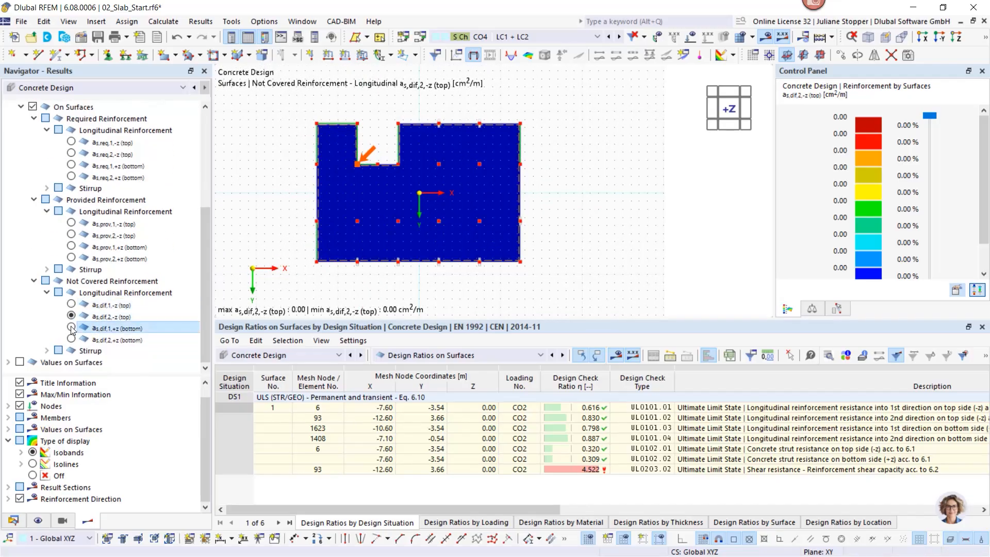
left_click(71, 339)
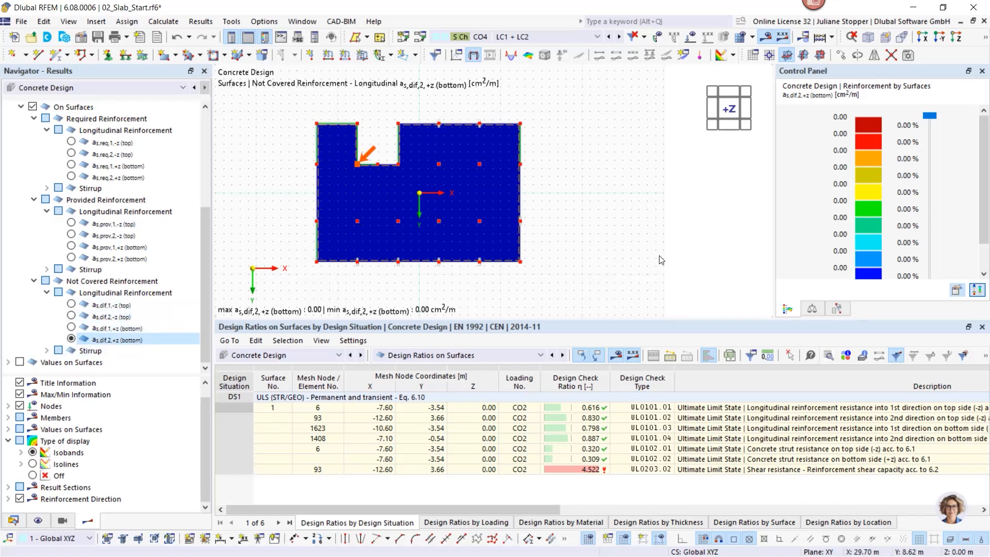
Locate the governing point of shear check UL0203.02 on the slab and collapse the reinforcement results category
left_click(650, 469)
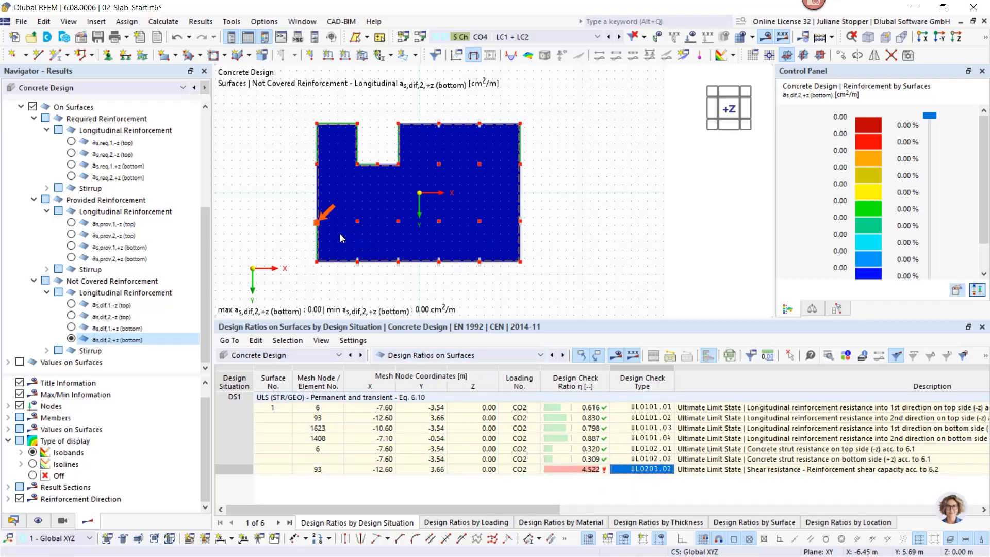
scroll(312, 219, "up", 5)
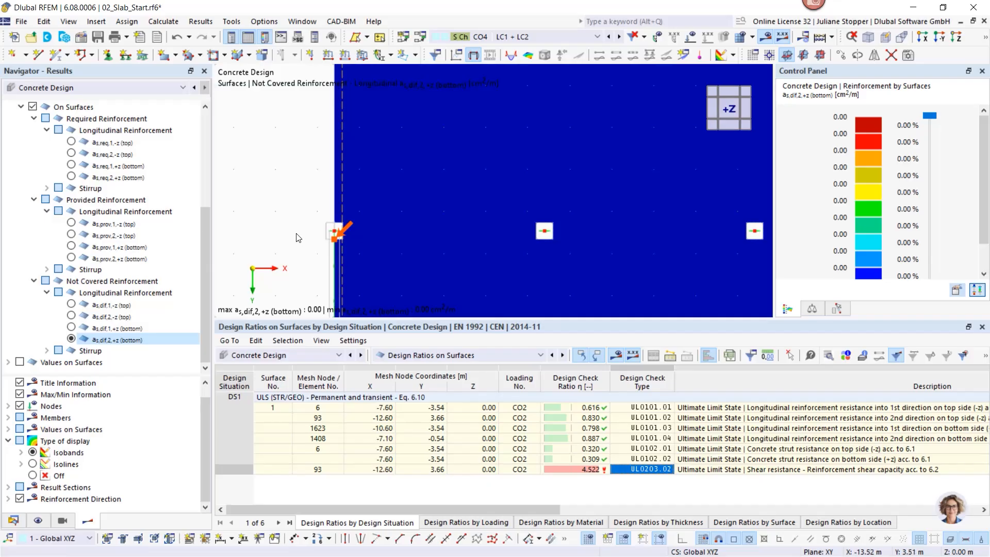
scroll(299, 238, "down", 3)
scroll(308, 243, "down", 2)
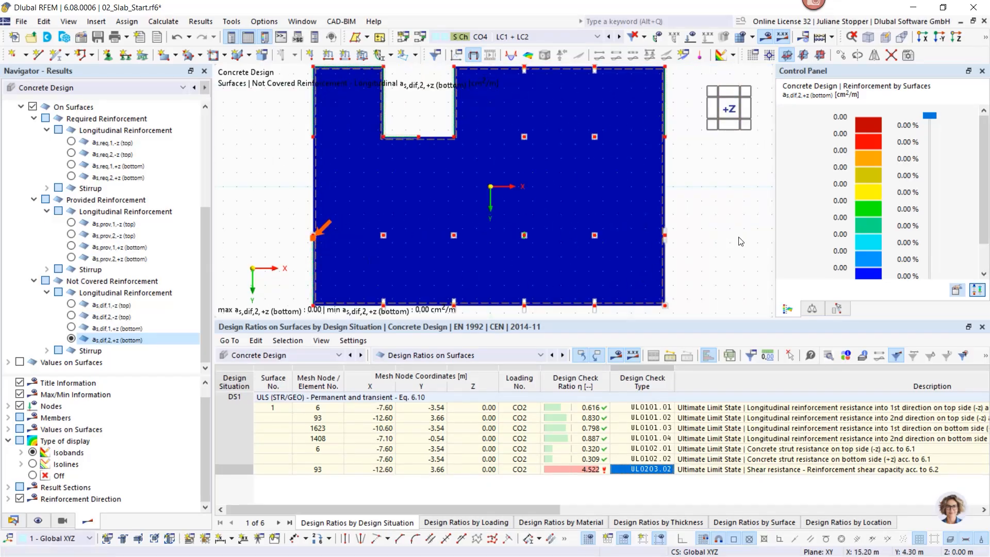
left_click_drag(209, 326, 208, 210)
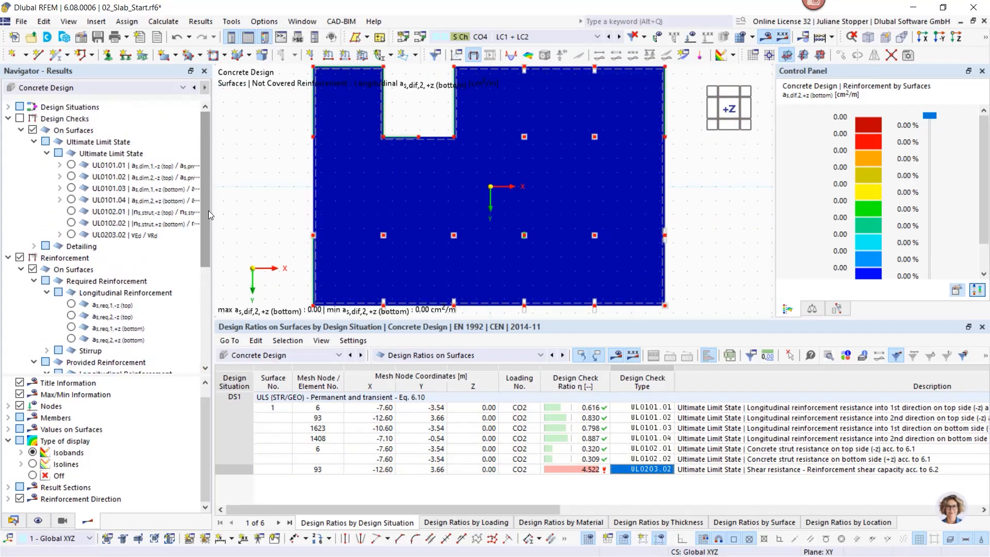
left_click(7, 258)
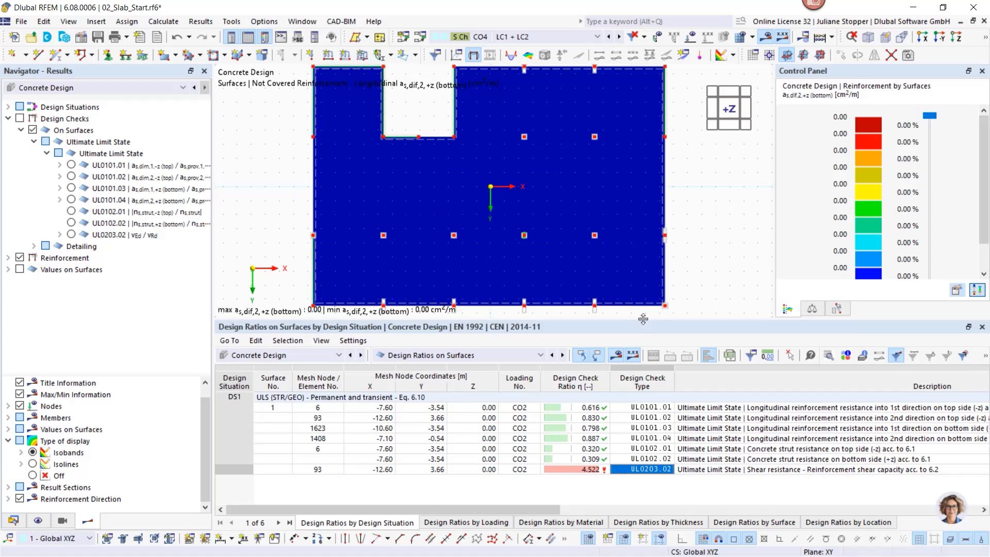
Locate the governing point of check UL0101.01 and display the required longitudinal top reinforcement in direction 1 in a taller model view
left_click(575, 407)
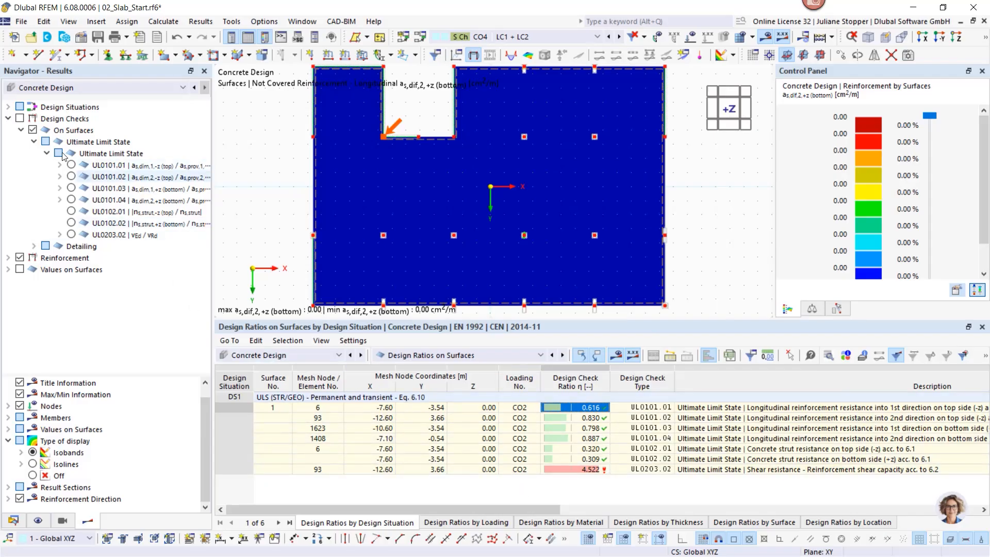
left_click(8, 258)
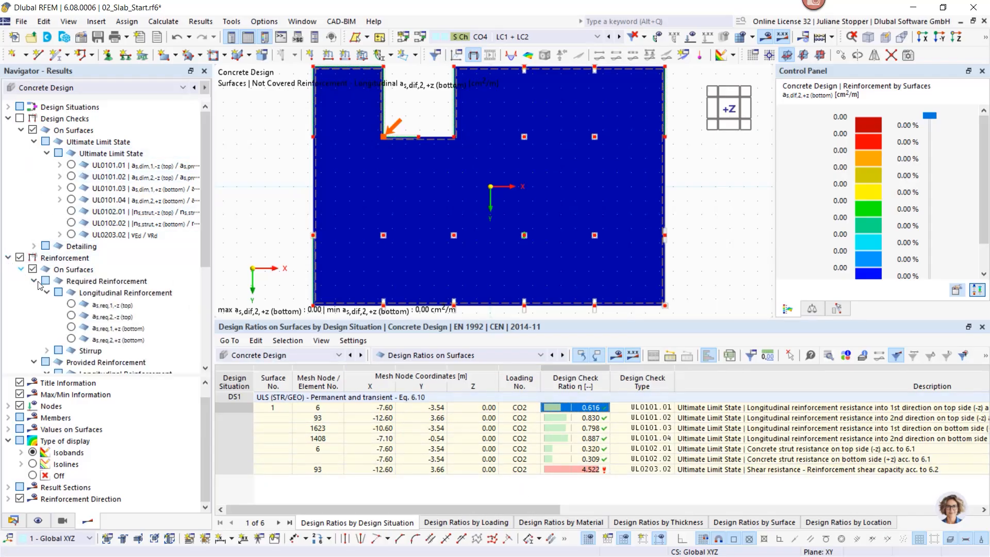
left_click(71, 306)
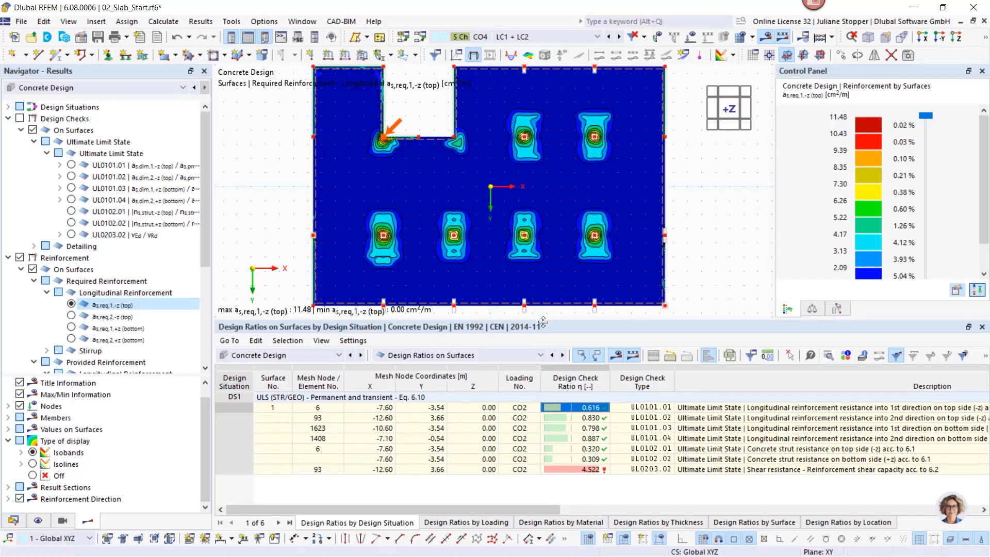
left_click_drag(542, 322, 474, 392)
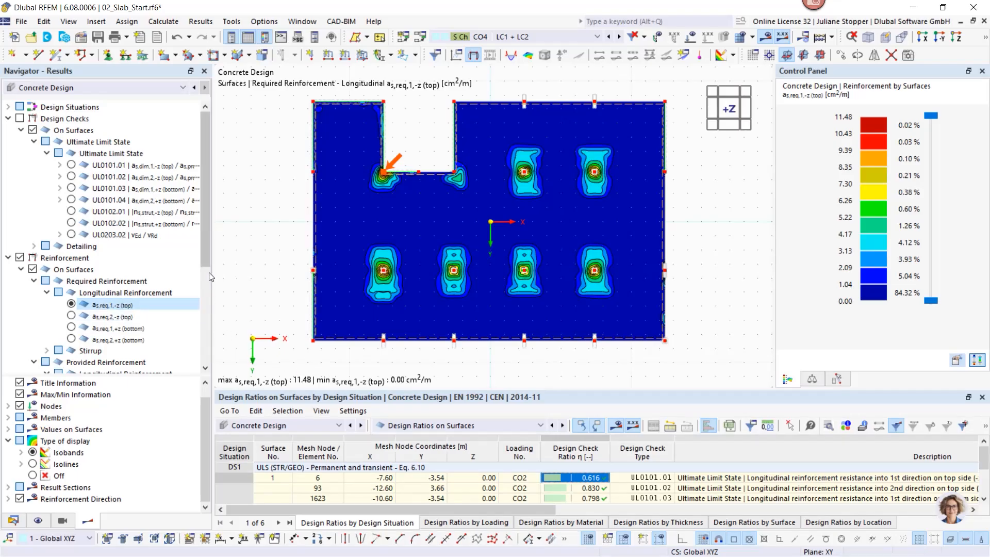
Switch the display type of the required top reinforcement results from isobands to isolines
left_click_drag(205, 255, 206, 231)
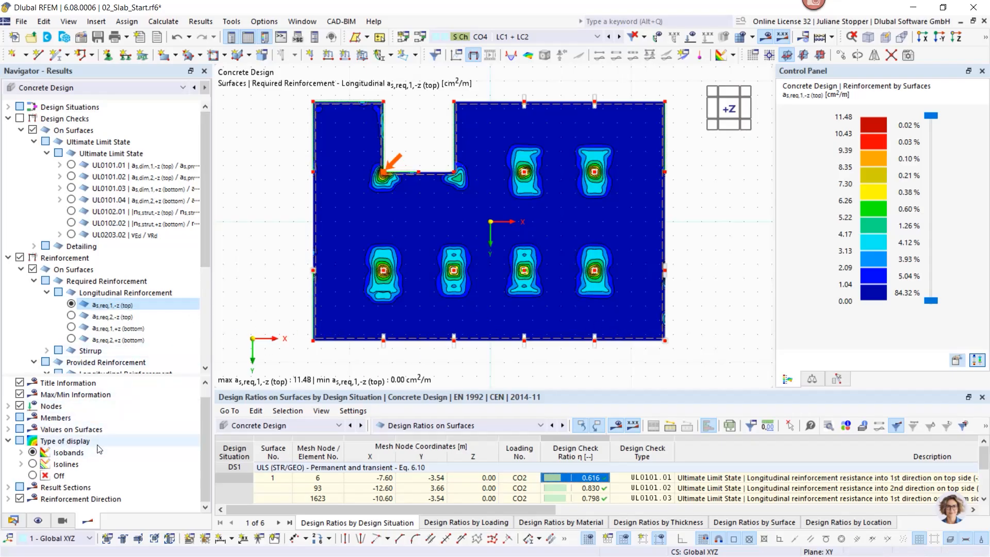
left_click_drag(91, 375, 95, 322)
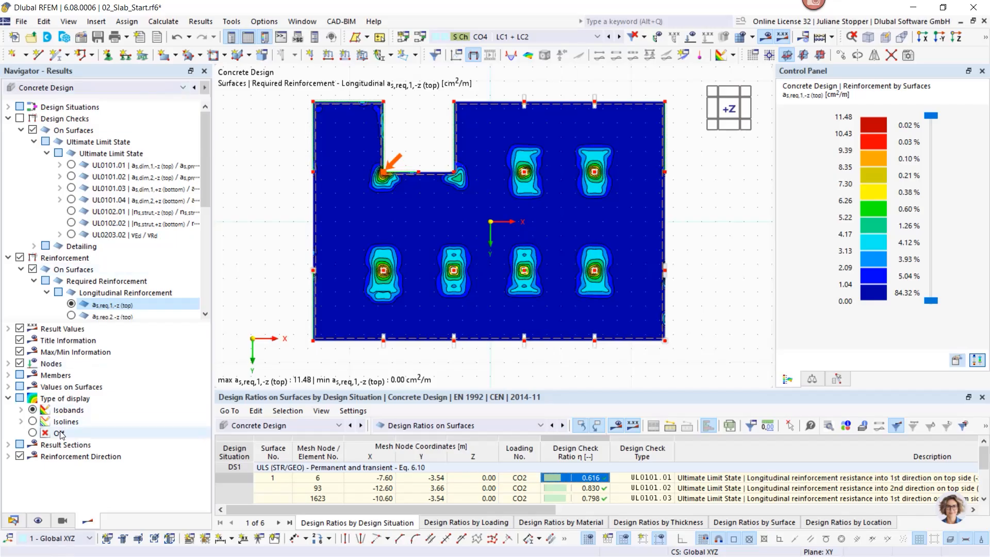
left_click(33, 421)
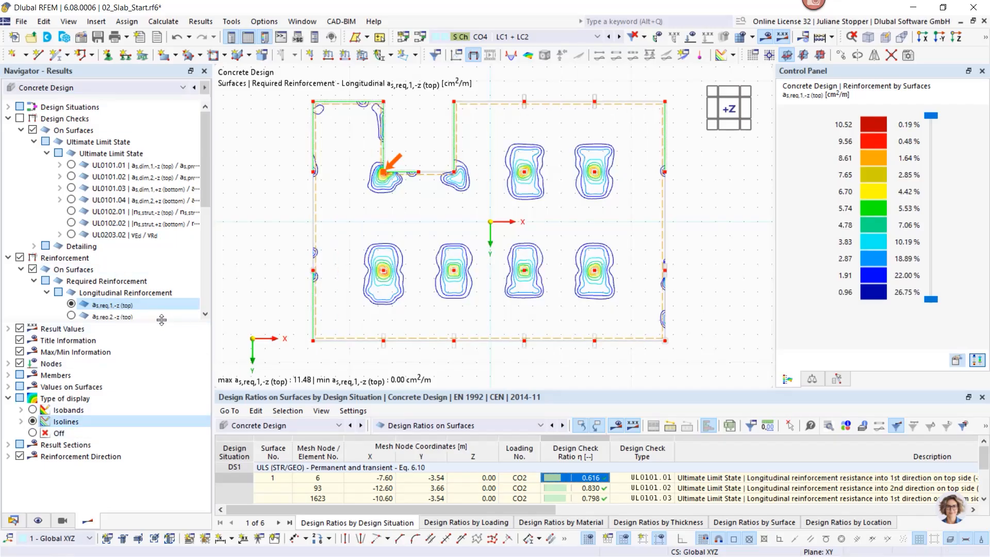
left_click_drag(164, 322, 164, 372)
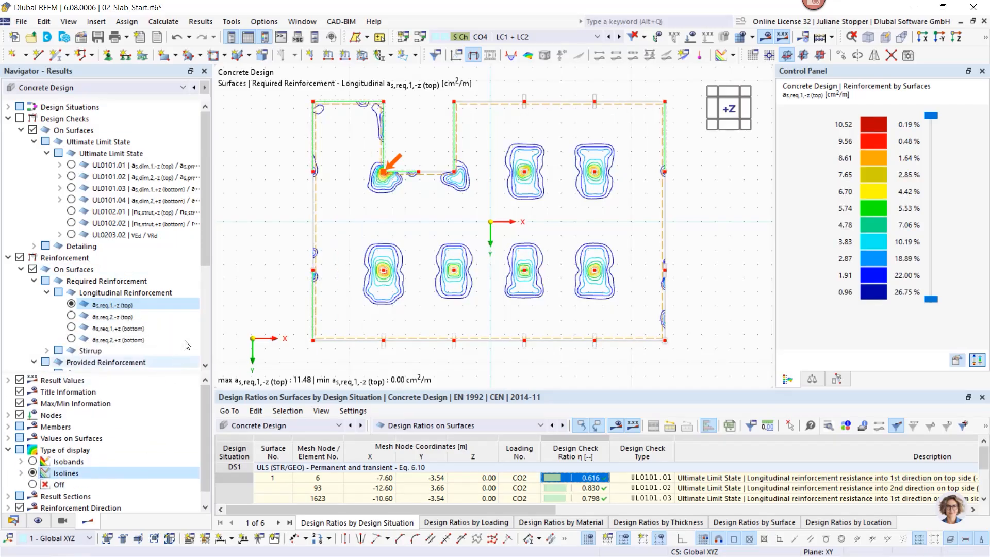
Collapse the design check and reinforcement result categories and show the result values on the slab surface
left_click(8, 119)
left_click(8, 130)
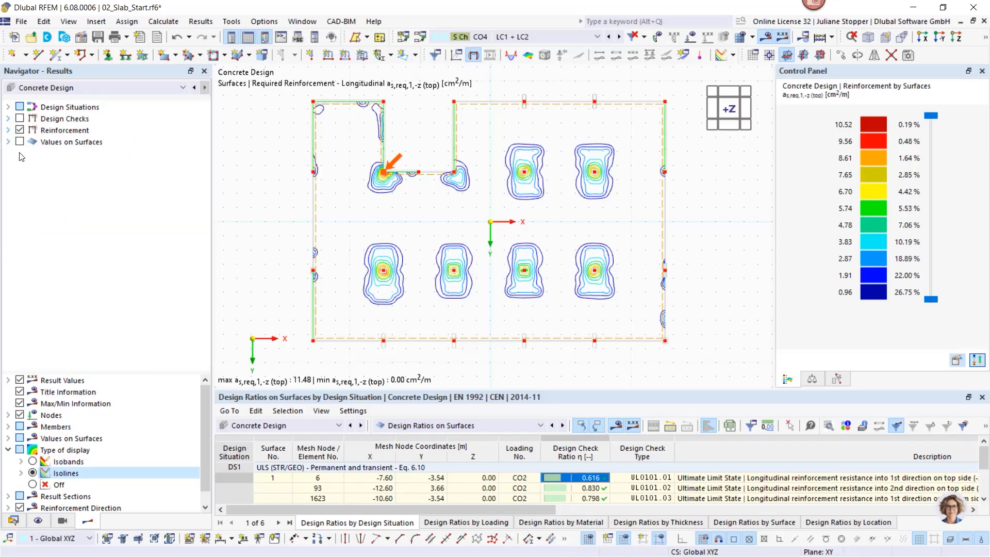
left_click(19, 142)
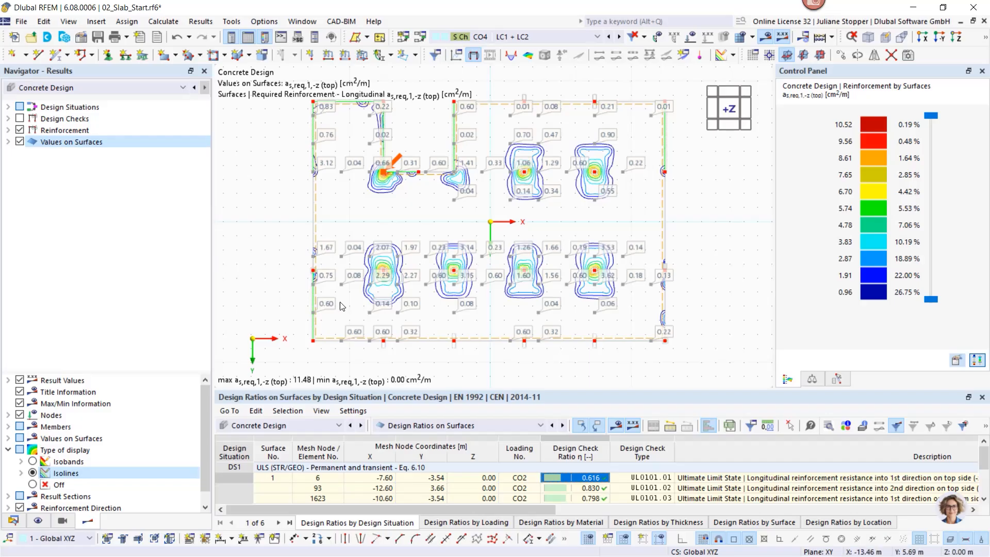
scroll(321, 243, "up", 1)
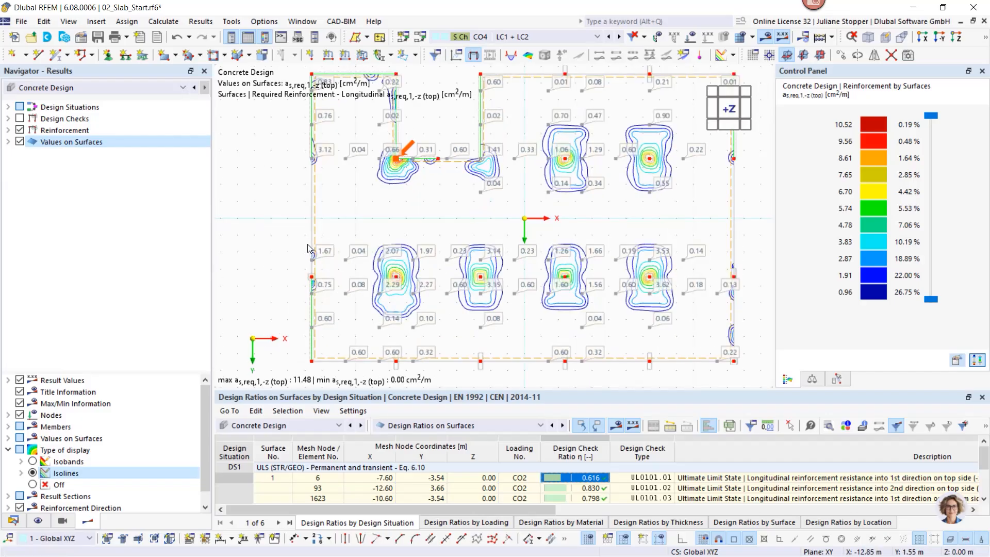
scroll(250, 281, "down", 1)
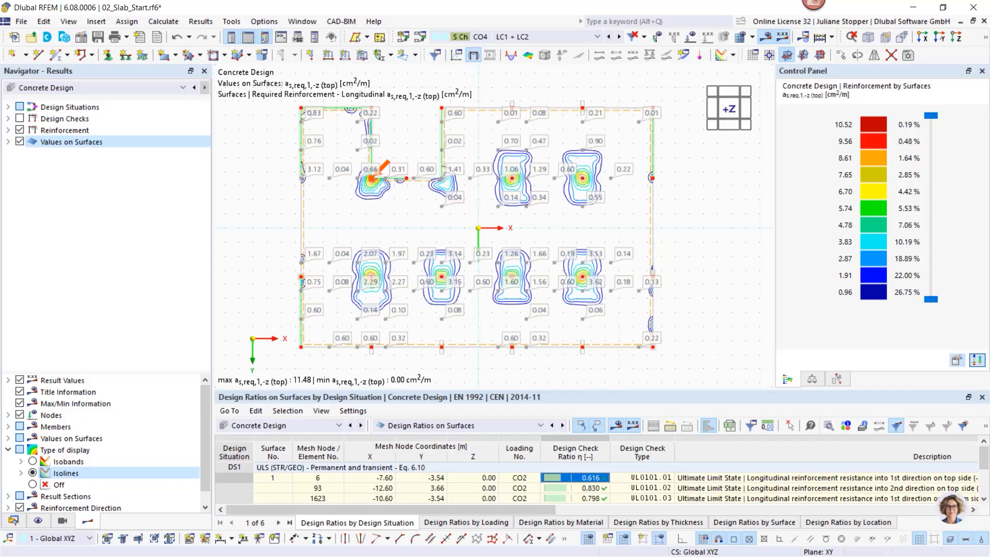
key("alt+Tab")
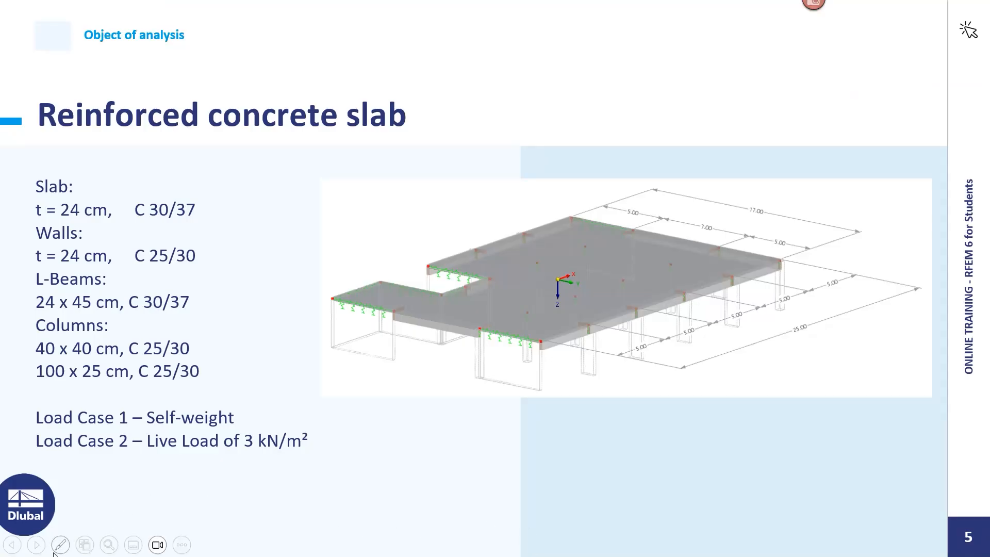
left_click(37, 545)
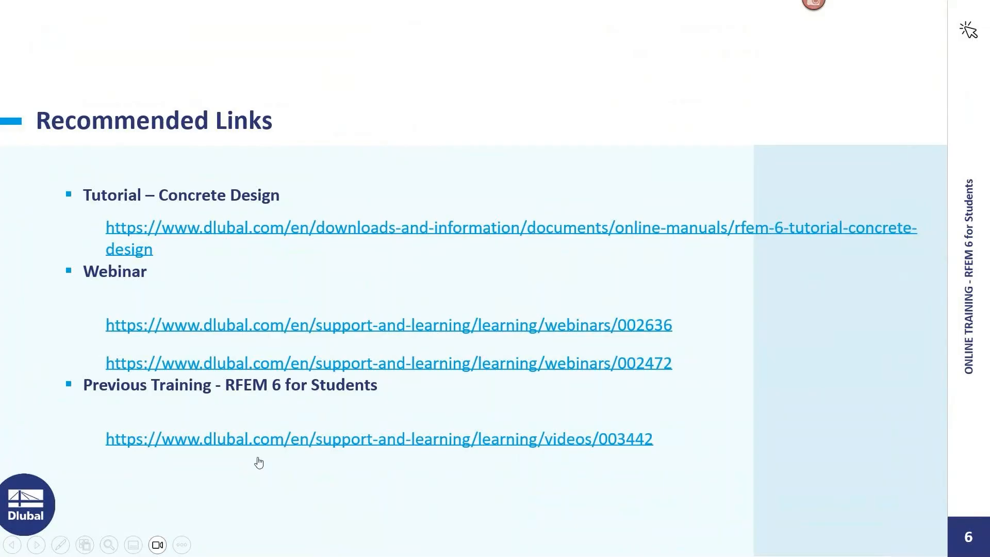
left_click(36, 545)
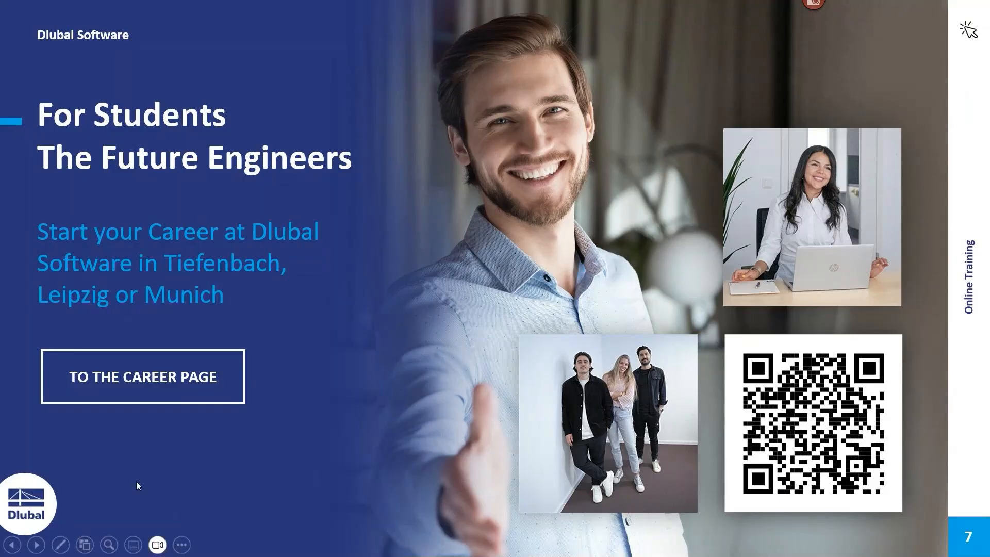
left_click(36, 545)
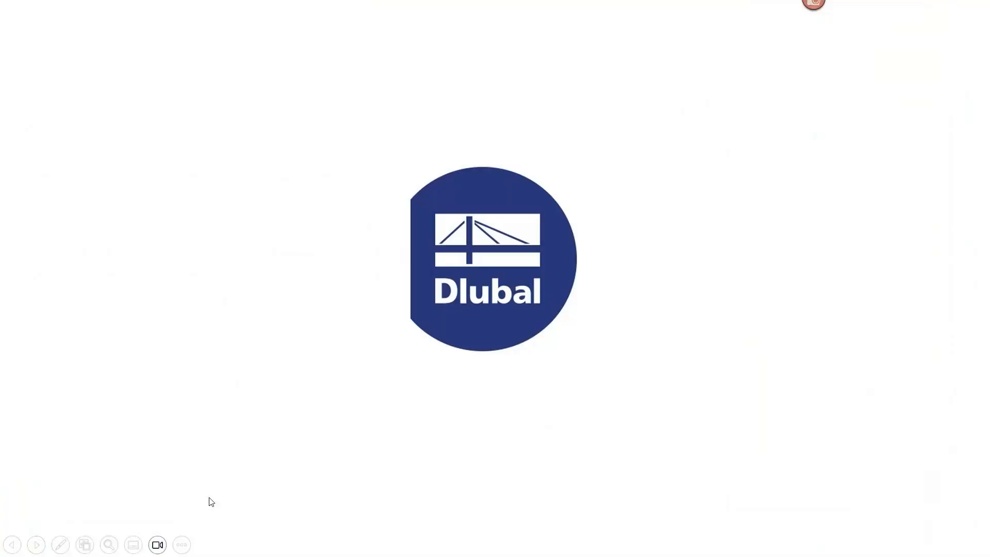